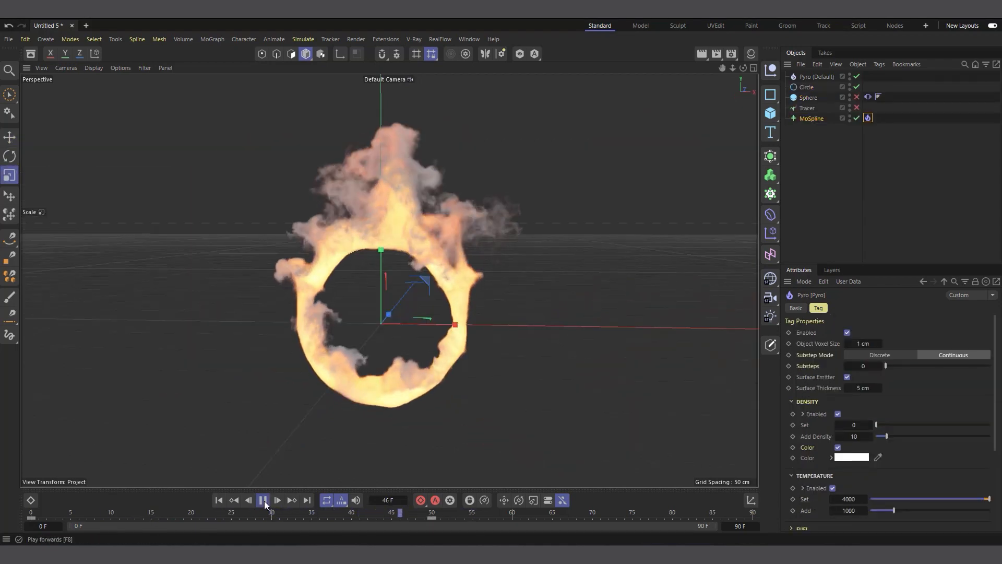
- Reduce the sphere's radius slightly and replay the traced fire trail simulation from the first frame
left_click(263, 500)
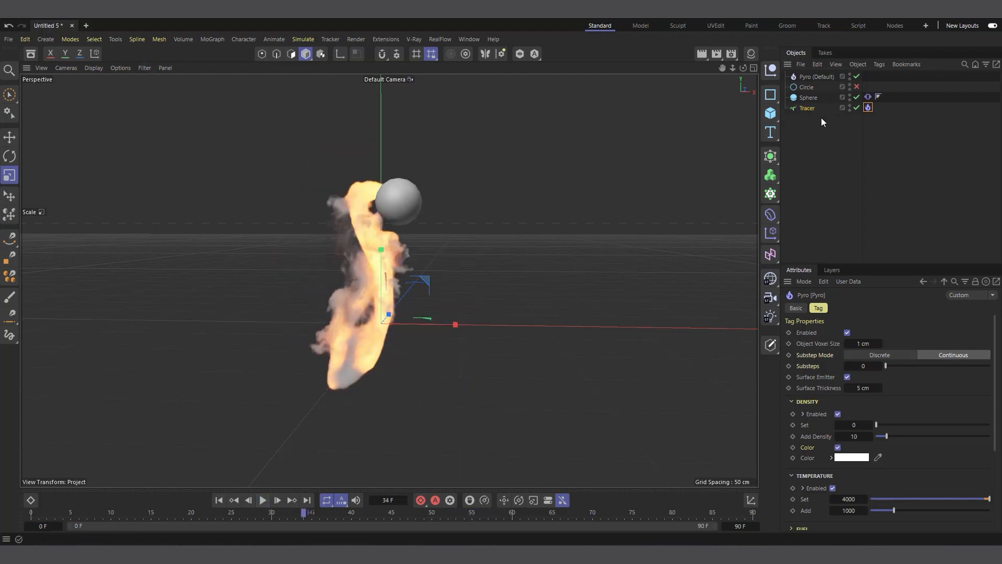
left_click(809, 97)
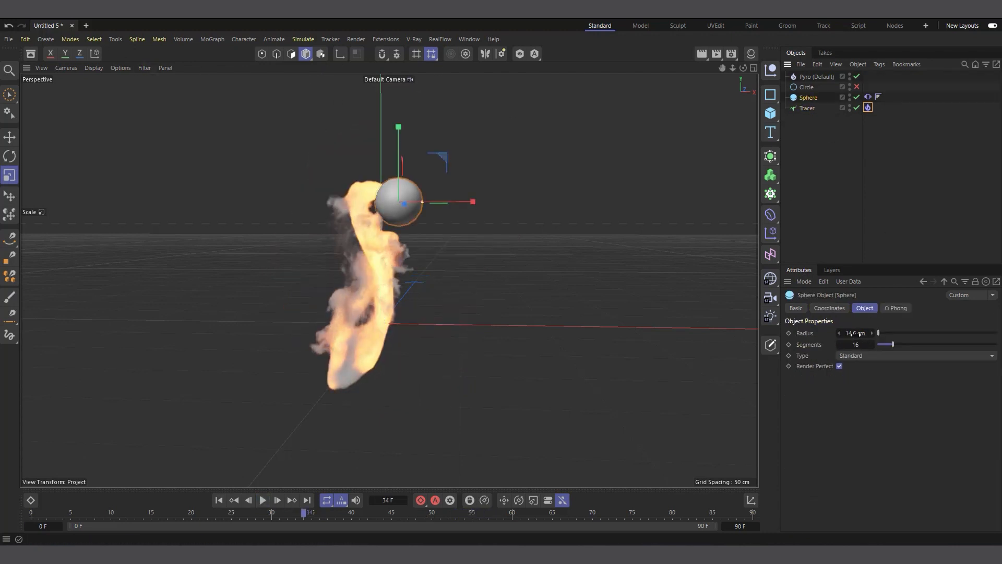
left_click(840, 333)
left_click(219, 500)
left_click(262, 502)
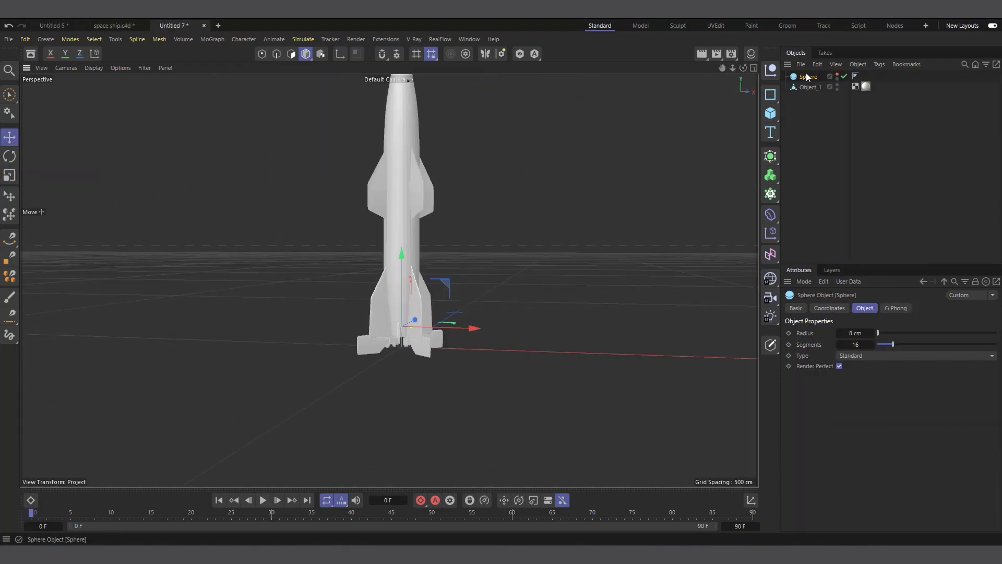
- Add a Pyro tag to the sphere at the rocket's base and play the fire simulation
right_click(802, 77)
mouse_move(843, 177)
left_click(780, 276)
left_click(263, 500)
scroll(449, 242, "up", 5)
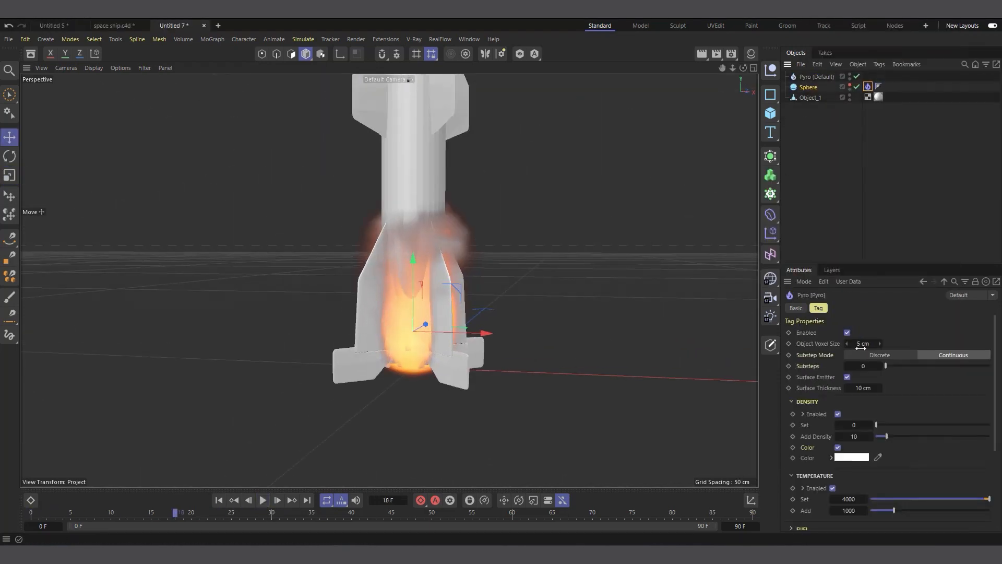
- Set the scene gravity to 0 cm in the project's simulation settings and play the simulation
left_click(907, 171)
key("ctrl+d")
left_click(264, 500)
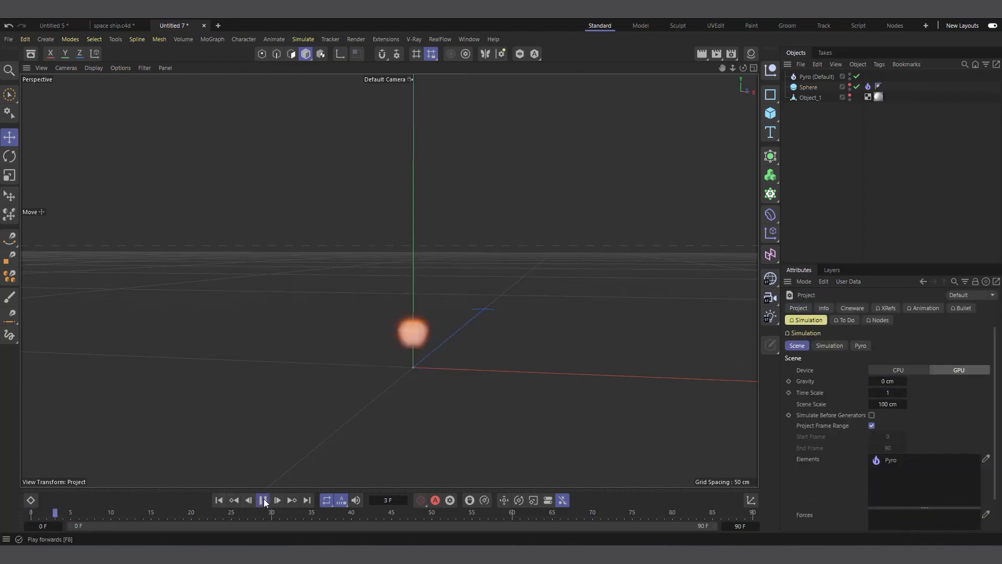
- Set the sphere's Pyro tag to a 3 cm object voxel size with the surface emitter off, and play the simulation
left_click(817, 77)
left_click(922, 308)
left_click(867, 87)
left_click(263, 500)
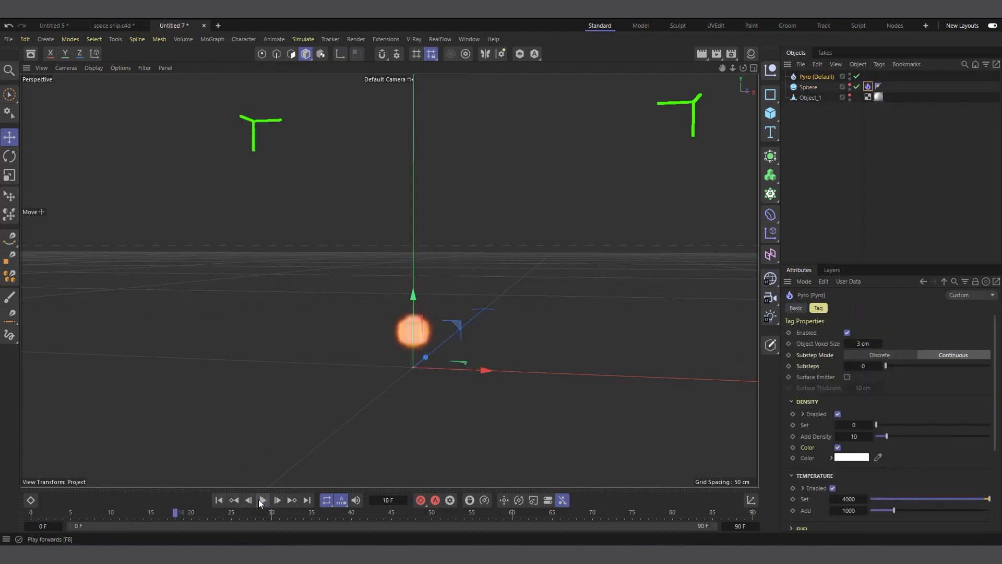
- Set the Pyro tag's velocity type to Set Absolute Velocity, adjust its strength, and replay the simulation
scroll(853, 437, "down", 5)
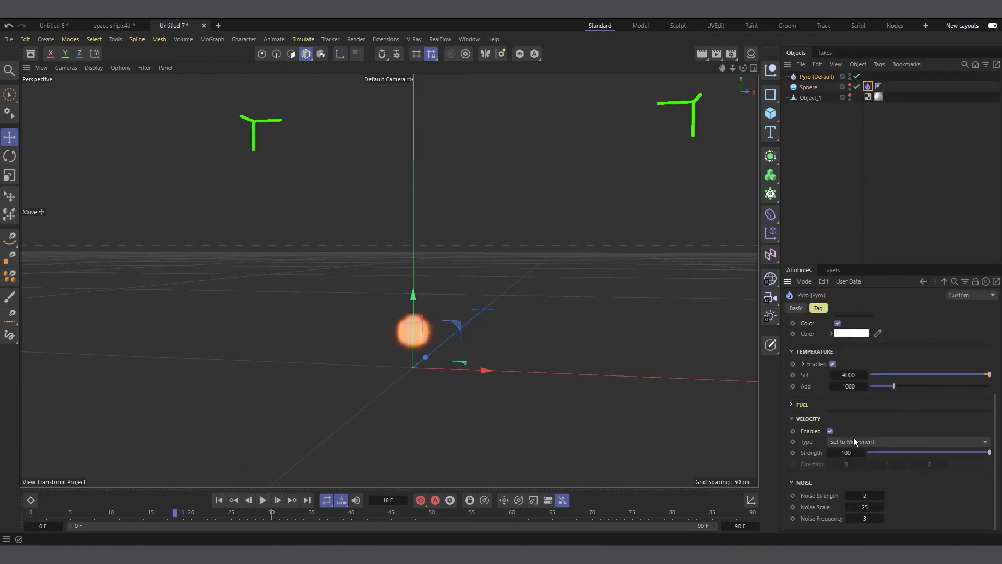
left_click(854, 441)
left_click(846, 452)
left_click(263, 500)
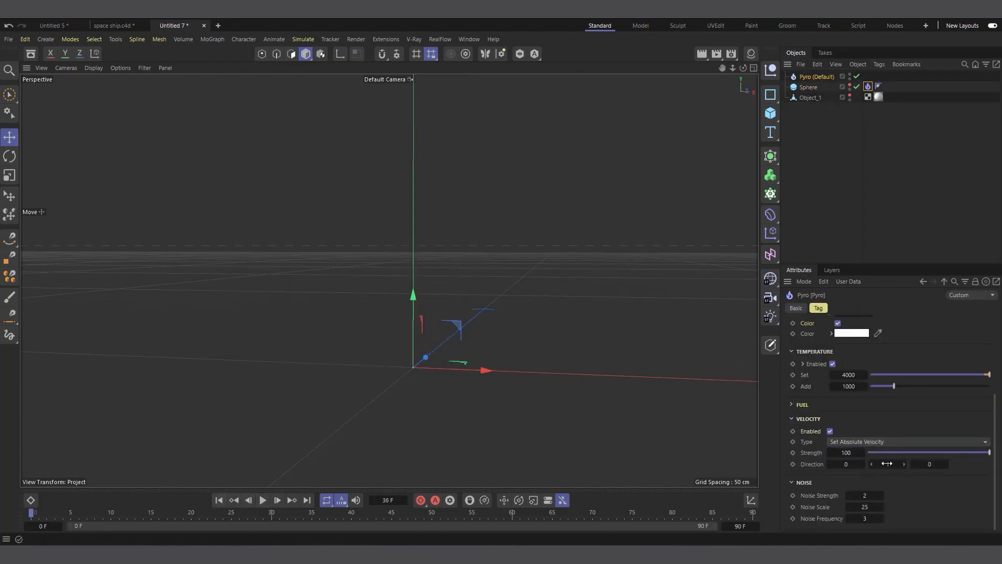
left_click(846, 453)
left_click(264, 500)
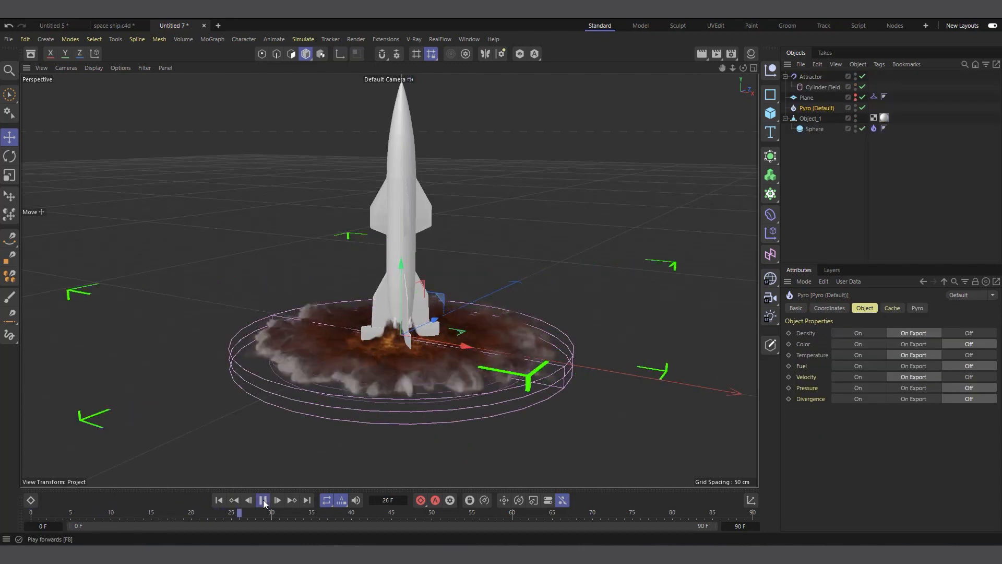
- Play the rocket launch simulation to frame 34 and examine the smoke ring spreading over the ground from above
left_click(263, 500)
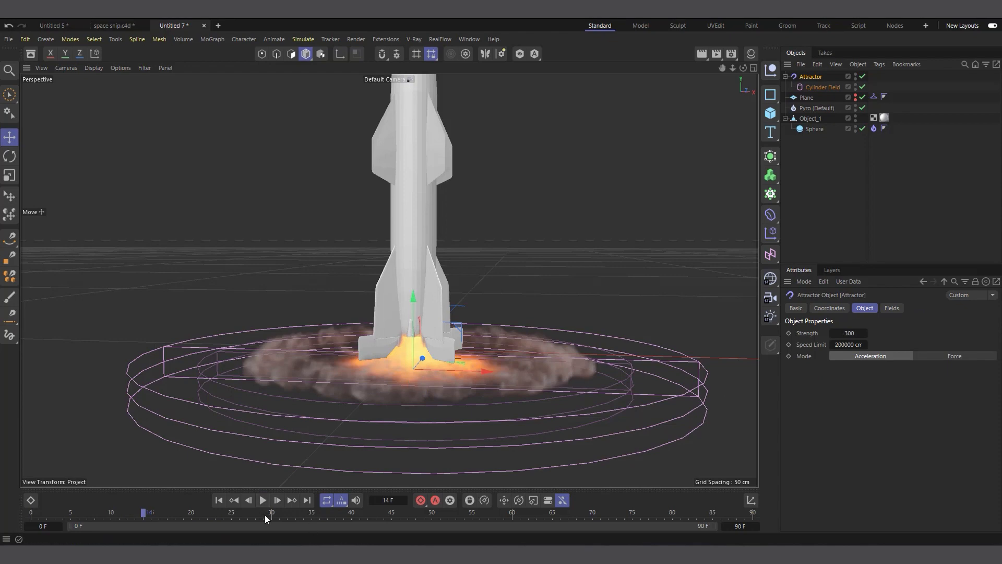
left_click(263, 500)
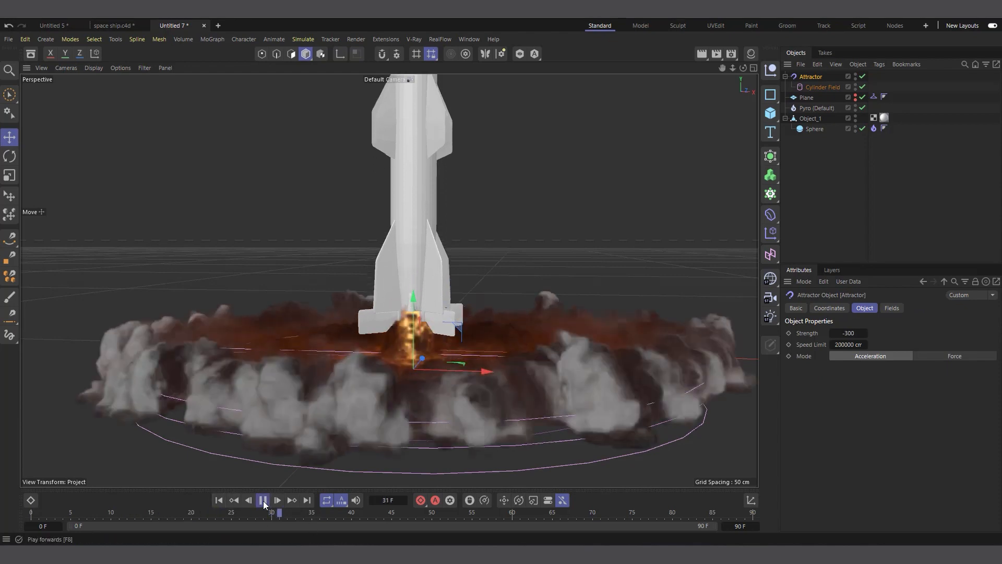
left_click(263, 500)
left_click_drag(534, 355, 456, 448, "alt")
middle_click_drag(456, 448, 456, 414, "alt")
left_click_drag(453, 414, 506, 284, "alt")
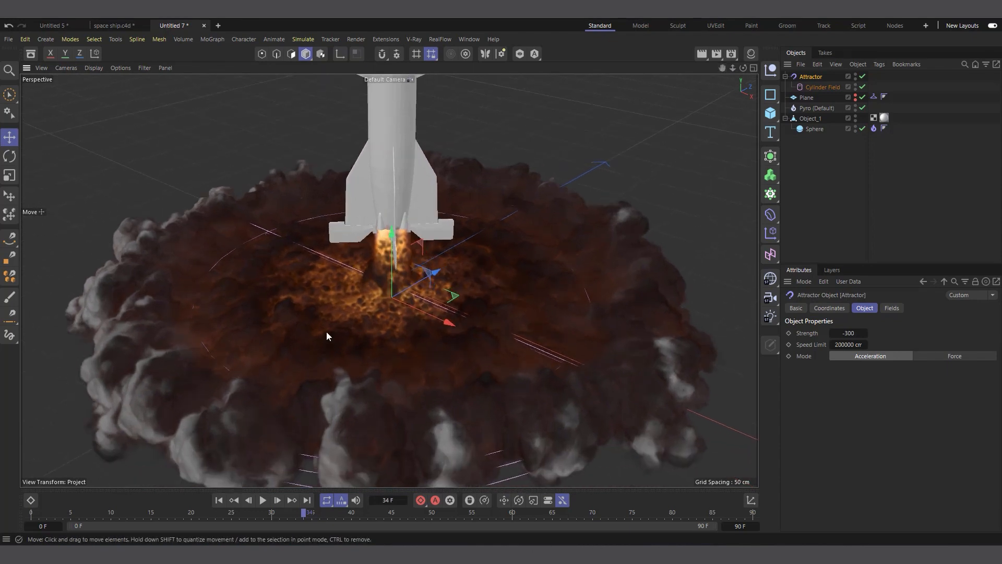
left_click_drag(327, 331, 360, 313, "alt")
right_click_drag(360, 313, 512, 271, "alt")
left_click_drag(512, 272, 459, 278, "alt")
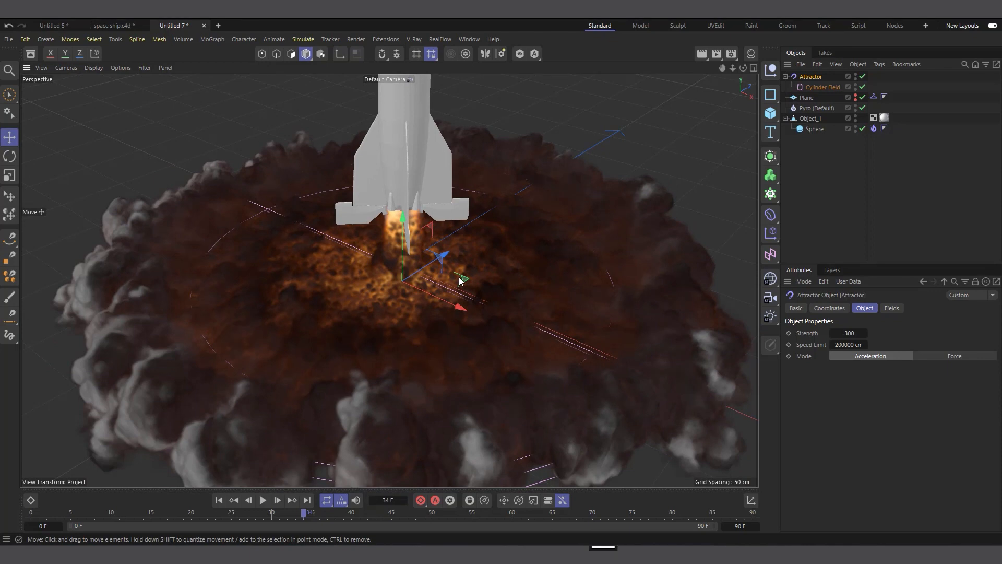
- Continue the launch simulation with the Pyro object selected and dismiss the VRAM warning
left_click(816, 108)
left_click(262, 500)
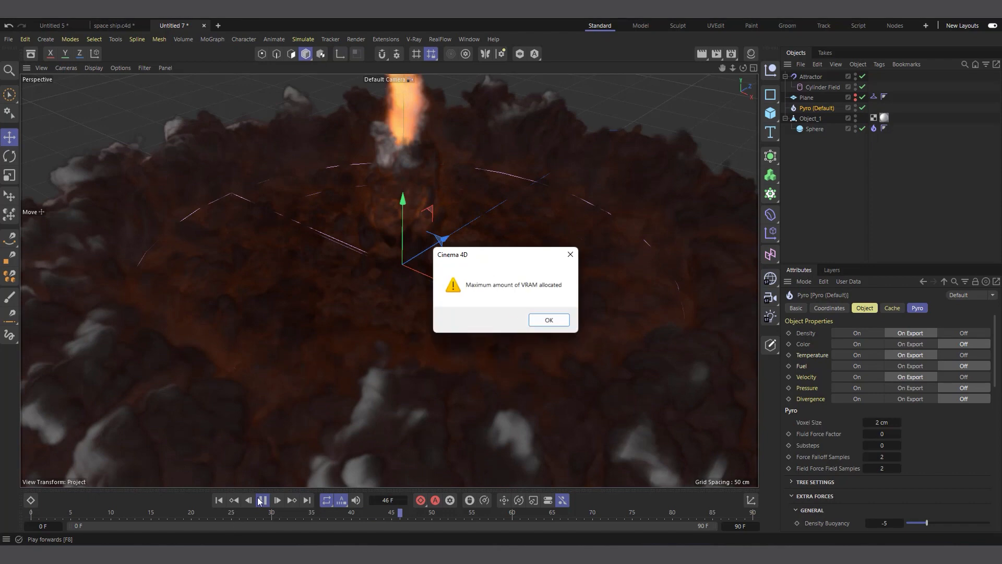
left_click(548, 319)
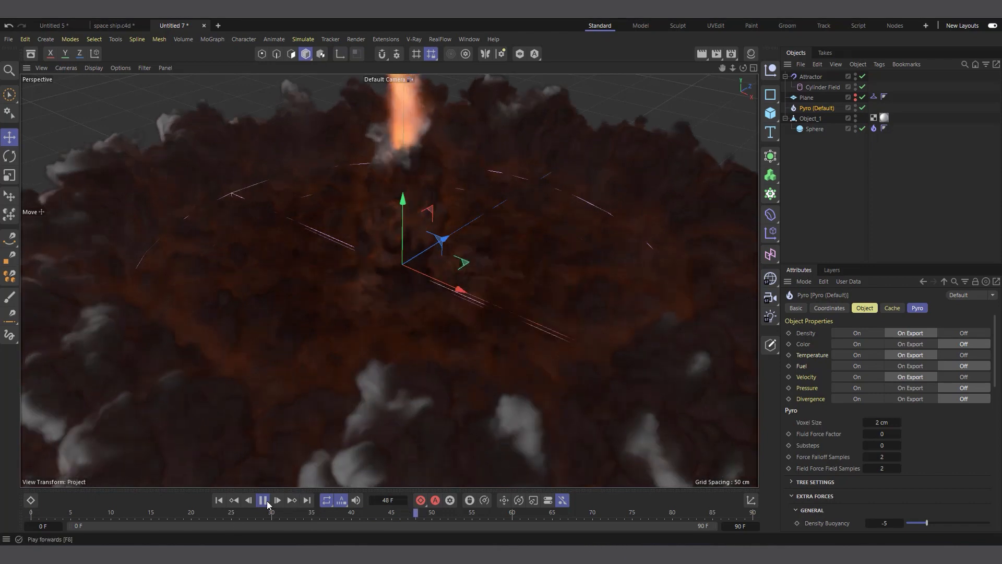
- Set the Pyro object's Tree Settings padding to 1 and resume the simulation
scroll(804, 371, "down", 3)
left_click(807, 393)
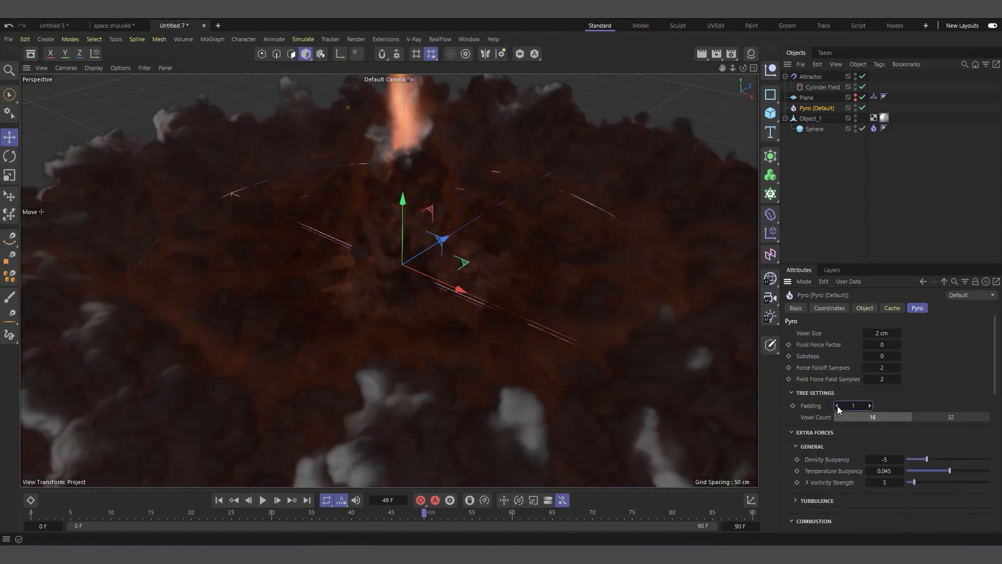
left_click(263, 500)
- Collapse the Pyro object's Draw and Forces settings, expand Thresholds, and open the density threshold for editing
scroll(796, 448, "down", 5)
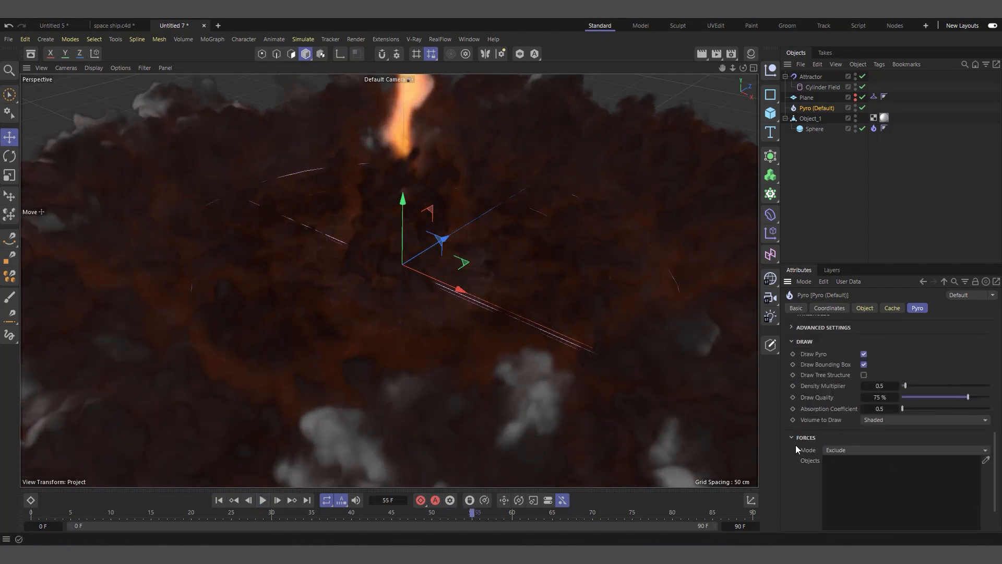
left_click(800, 439)
left_click(803, 427)
left_click(830, 480)
scroll(888, 482, "down", 2)
left_click(886, 445)
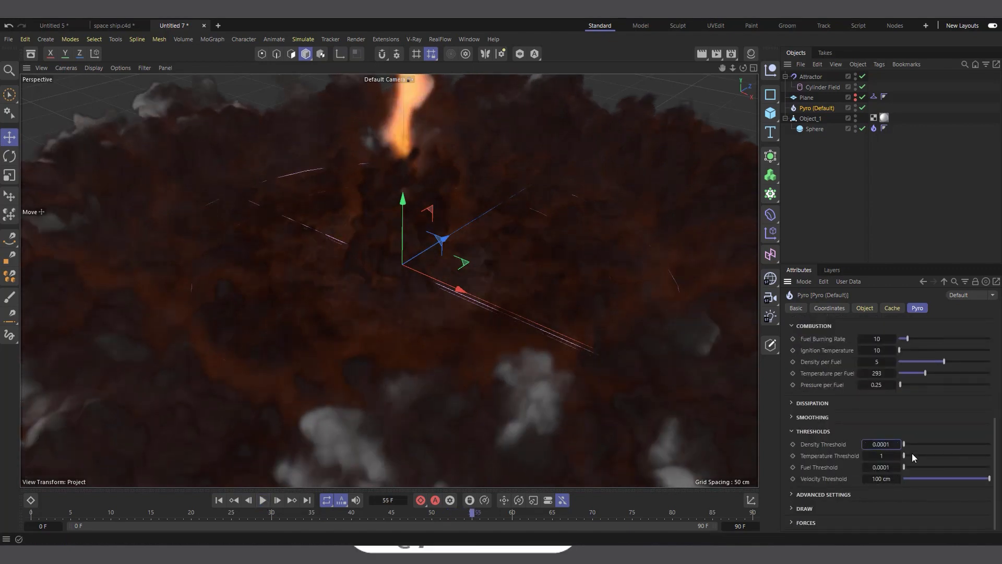
scroll(488, 422, "down", 5)
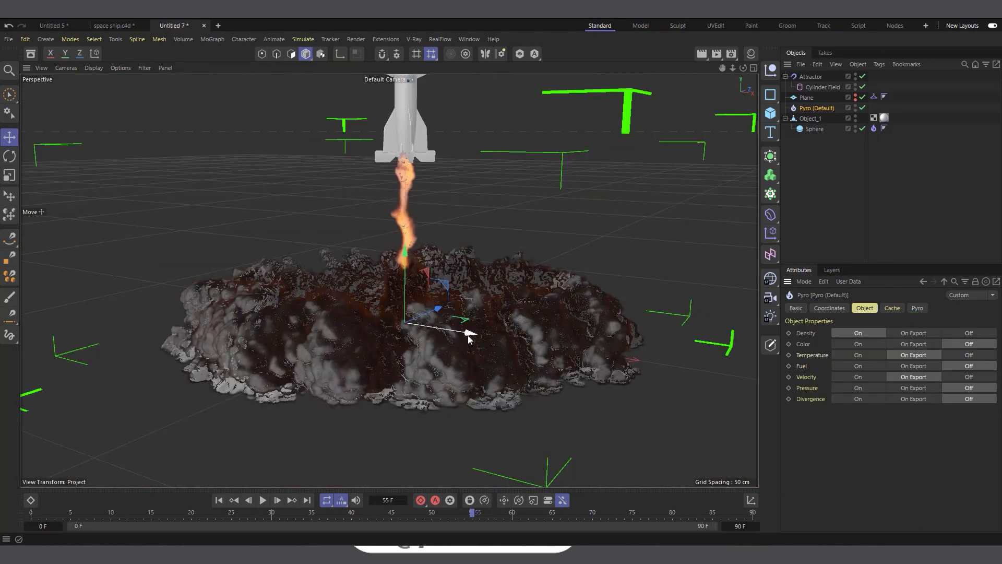
- Try moving the Pyro object along its X axis away from the rocket, and undo the last change
left_click_drag(460, 330, 336, 323)
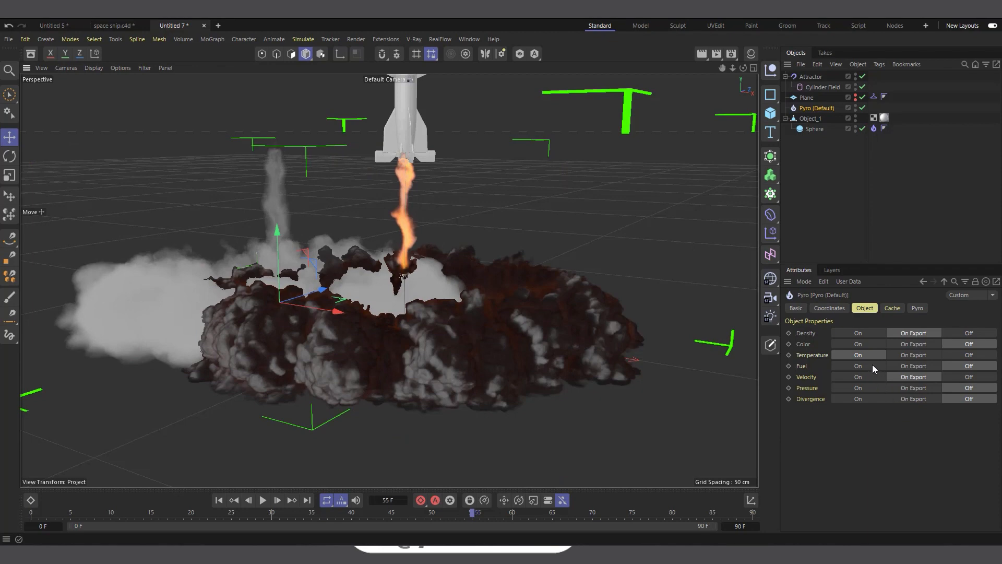
key("ctrl+z")
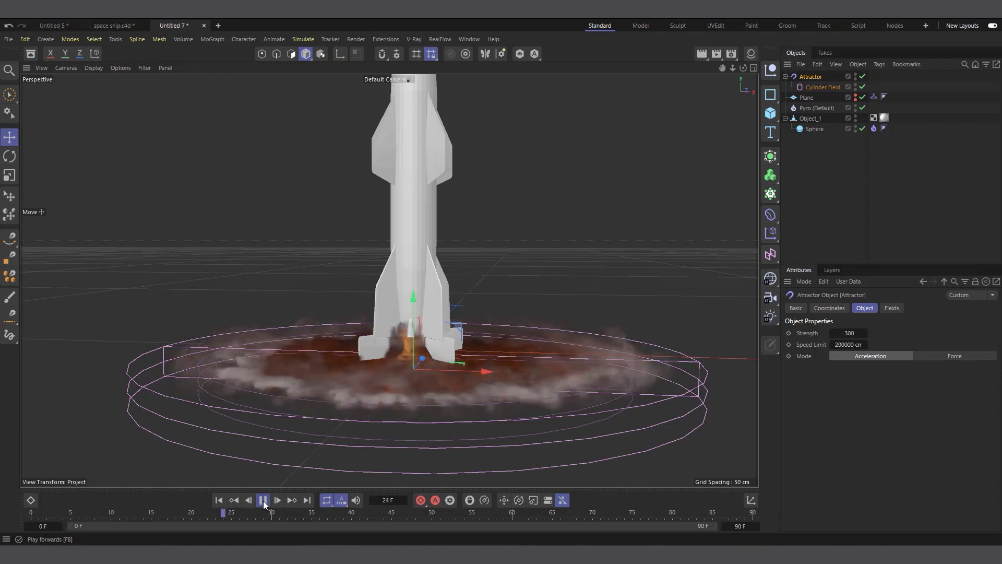
- Pause the launch simulation at frame 34 and inspect the rocket's exhaust and ground smoke from a higher angle
left_click(263, 500)
left_click_drag(450, 380, 506, 280, "alt")
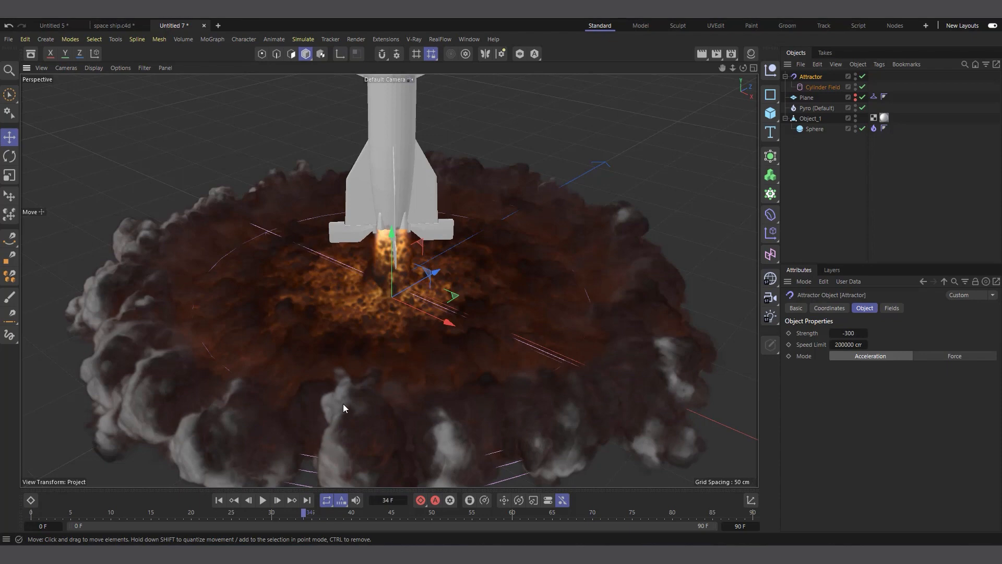
left_click_drag(733, 67, 741, 73)
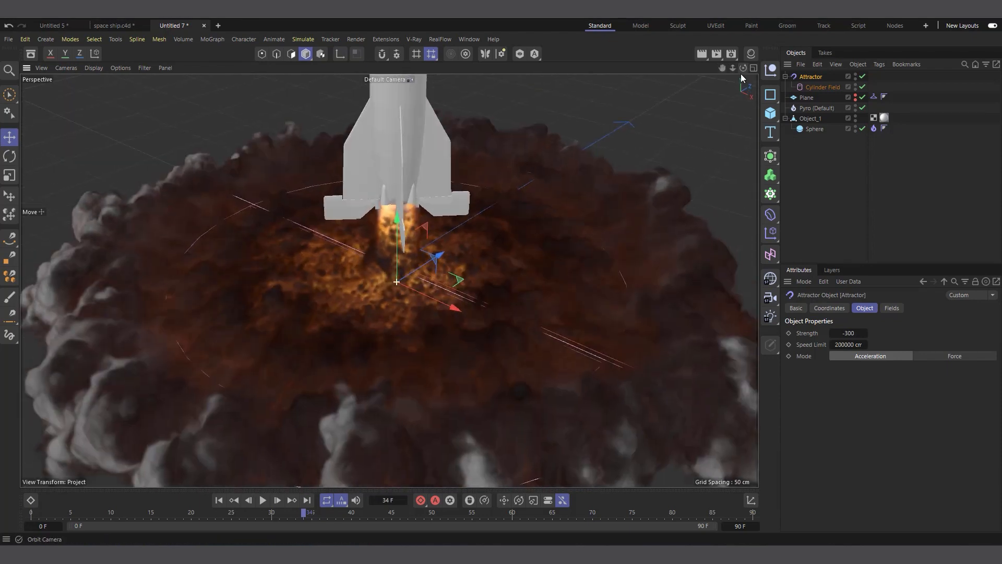
scroll(459, 281, "down", 1)
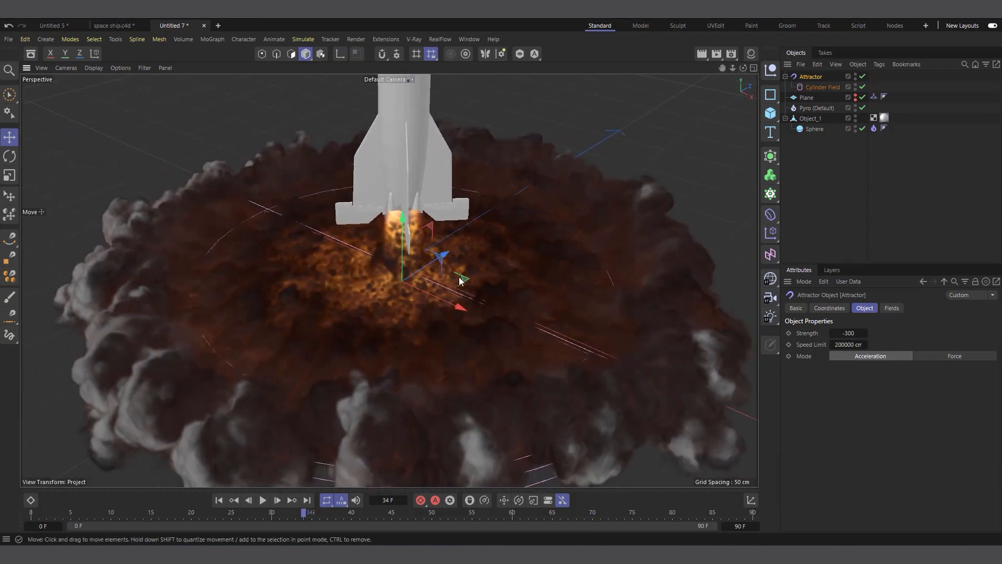
- Select the Pyro object, run the simulation to frame 49, and dismiss the VRAM warning along the way
left_click(817, 108)
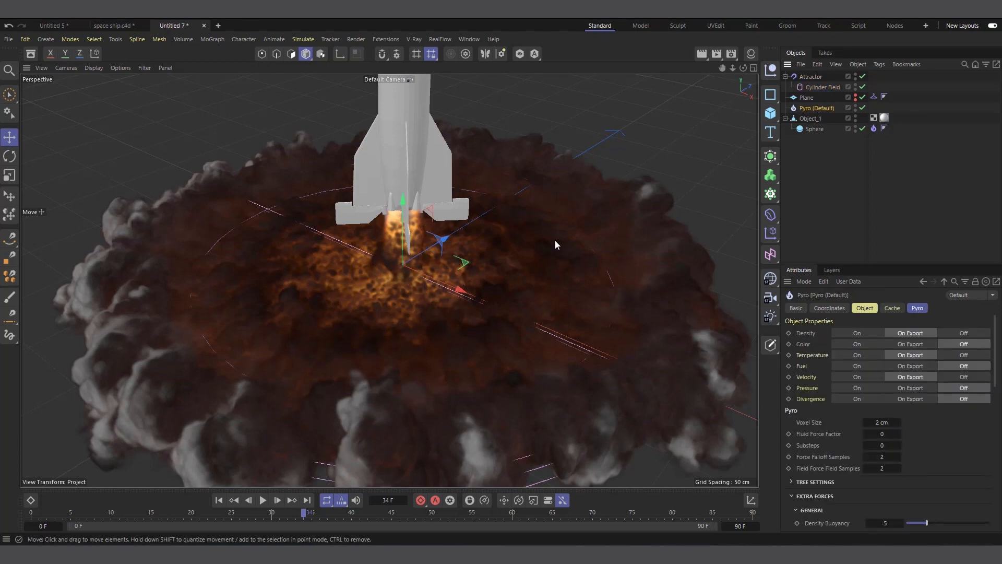
left_click(262, 500)
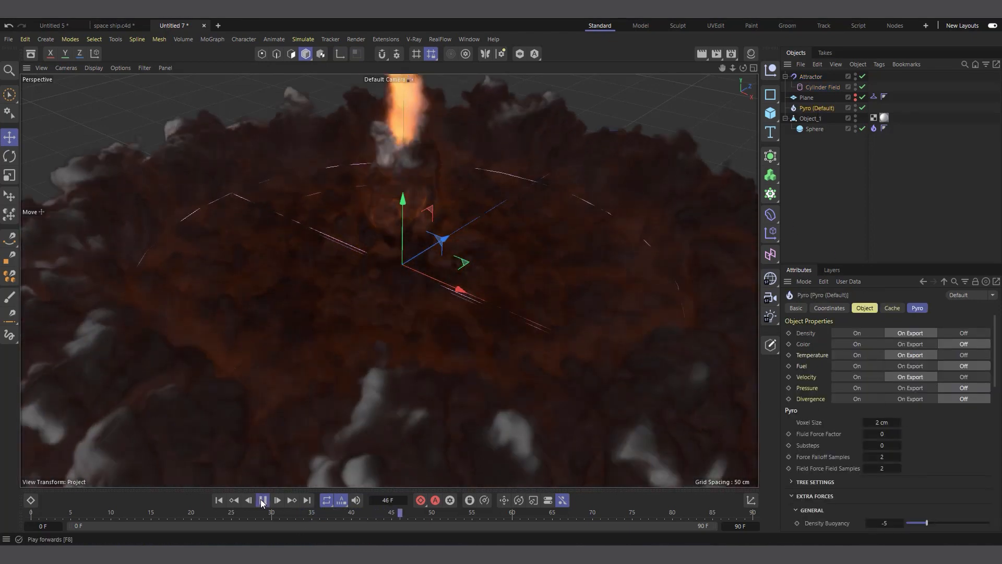
left_click(549, 320)
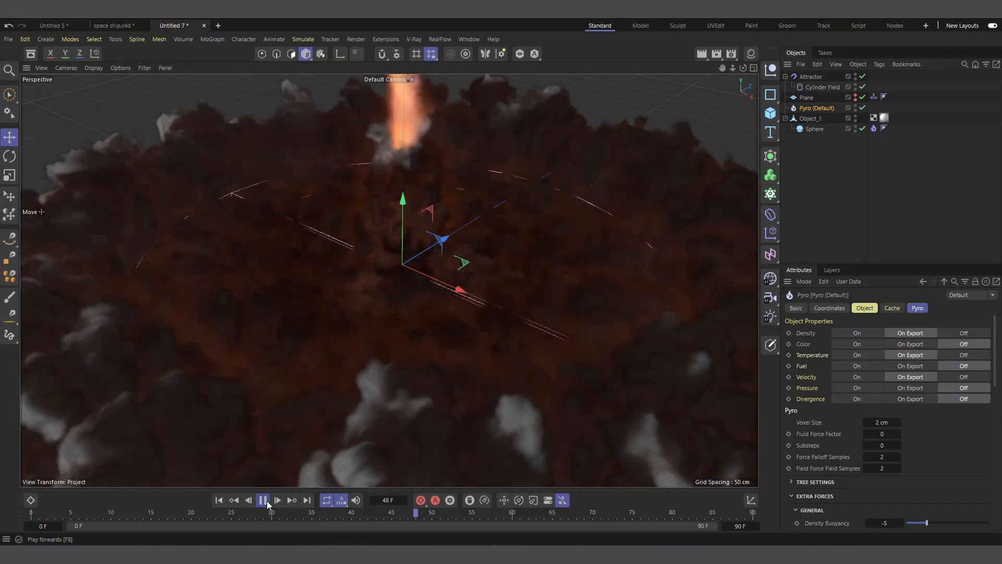
left_click(262, 501)
- Reduce the Pyro tree padding to 1, continue the simulation, and look through the remaining Pyro settings
scroll(804, 387, "down", 3)
left_click(795, 394)
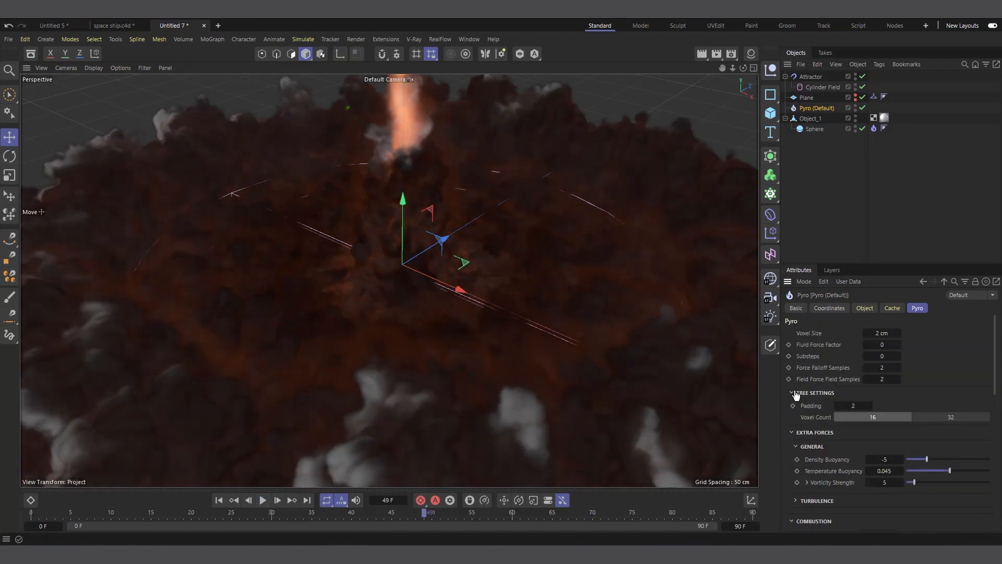
left_click(262, 500)
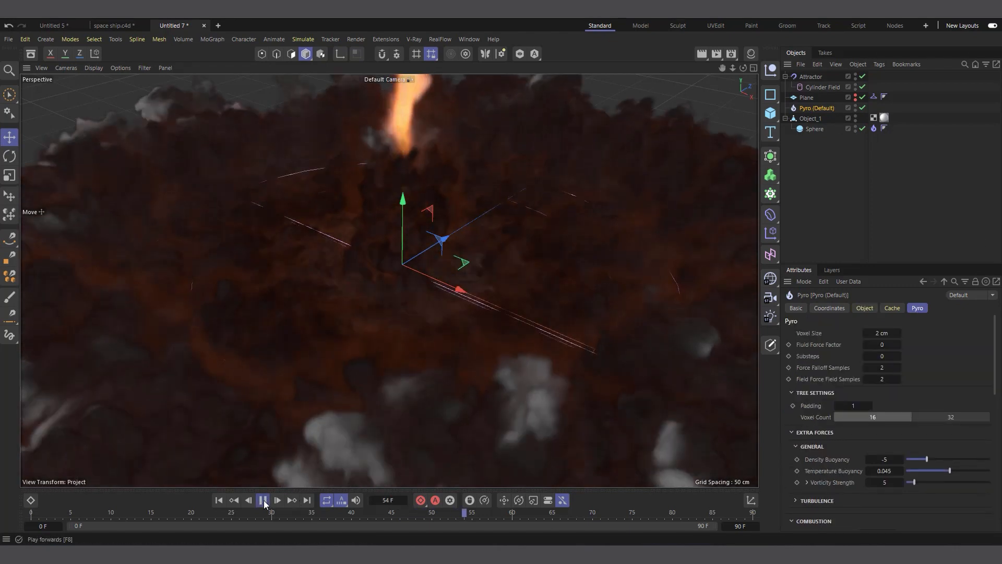
scroll(800, 446, "down", 5)
scroll(836, 460, "down", 4)
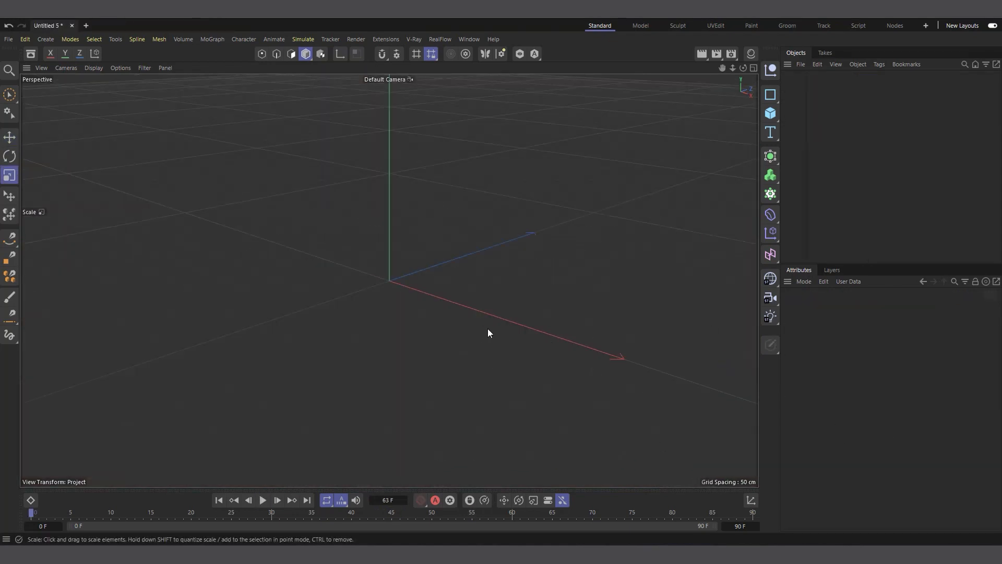
- Add a sphere primitive to the empty scene and scale it down uniformly to a small ball
left_click(773, 114)
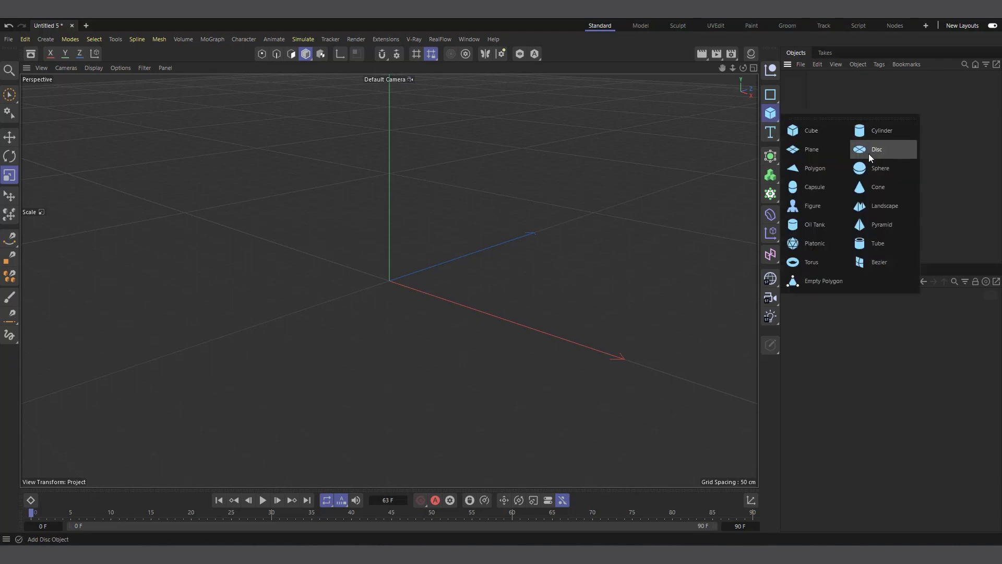
left_click(869, 165)
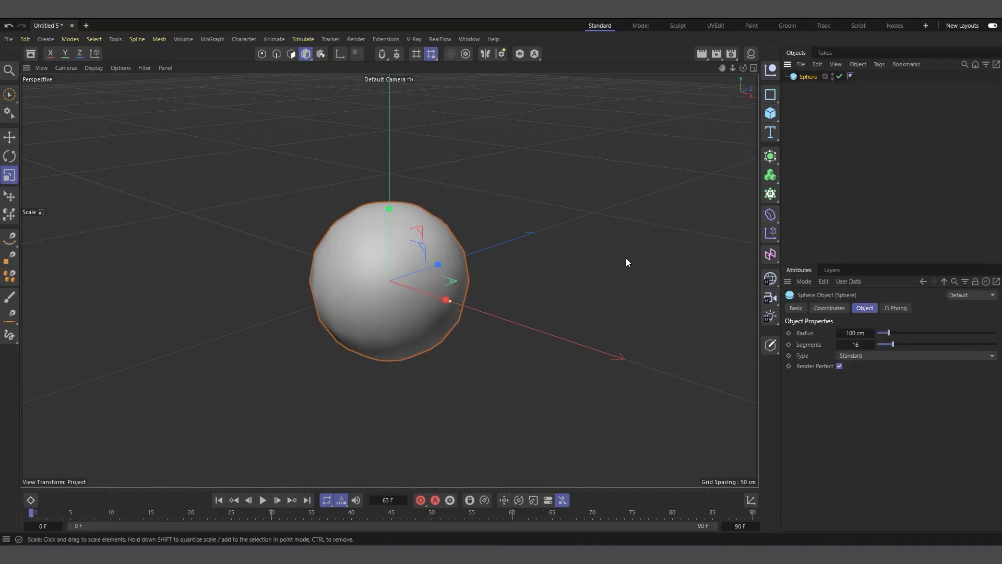
left_click_drag(626, 258, 274, 287)
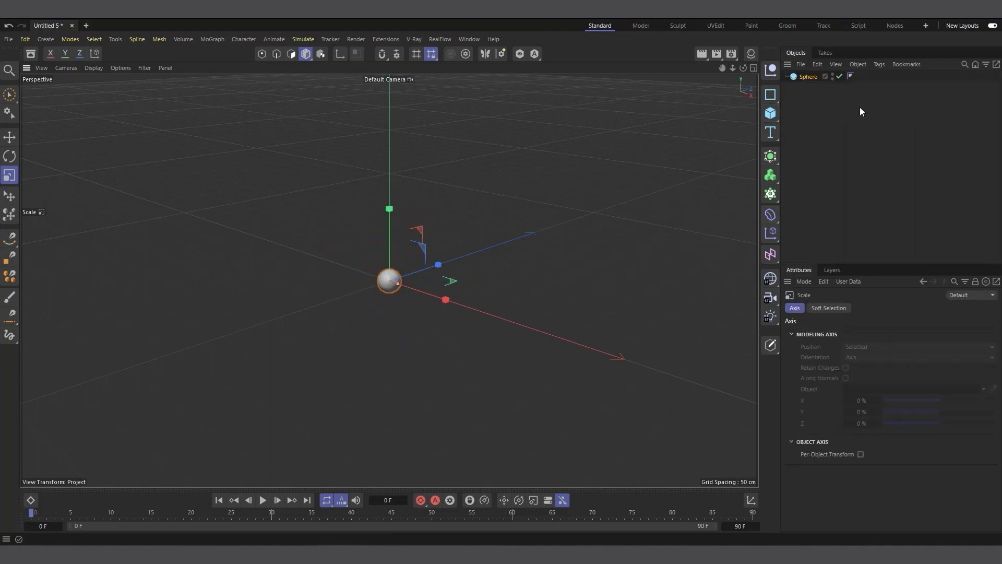
- Add a Pyro simulation tag to the sphere and run the fire simulation to frame 56
right_click(803, 77)
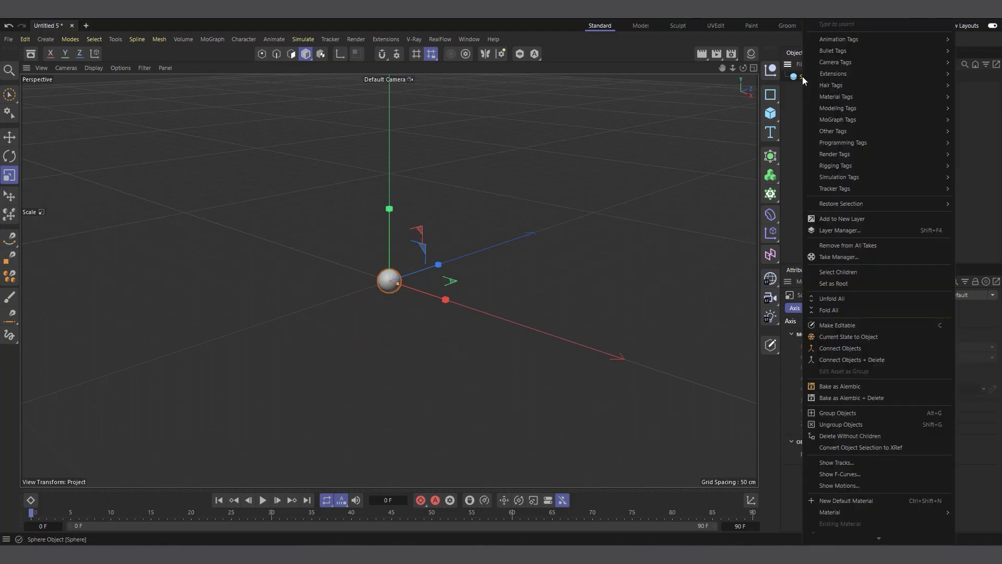
mouse_move(870, 178)
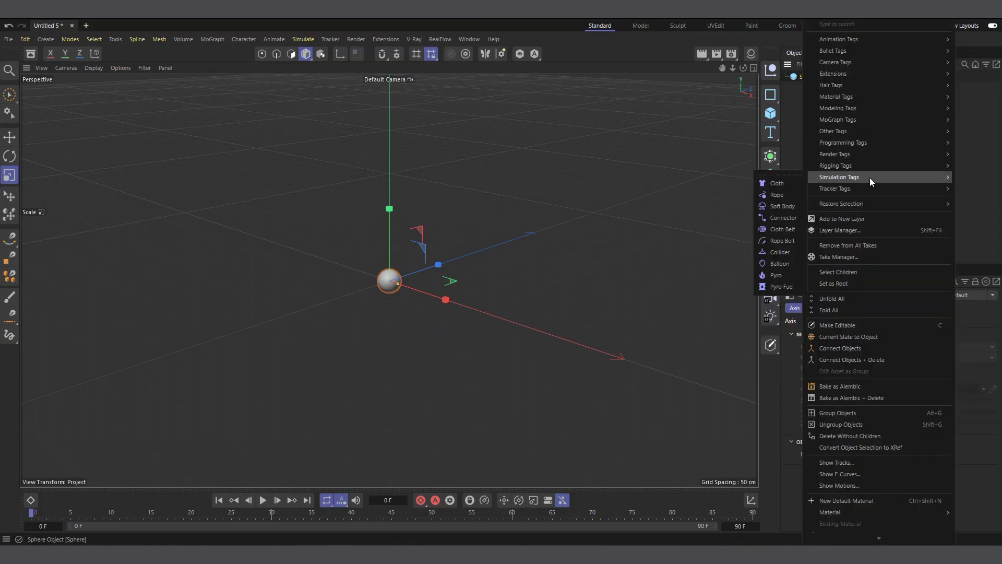
left_click(777, 277)
left_click(263, 500)
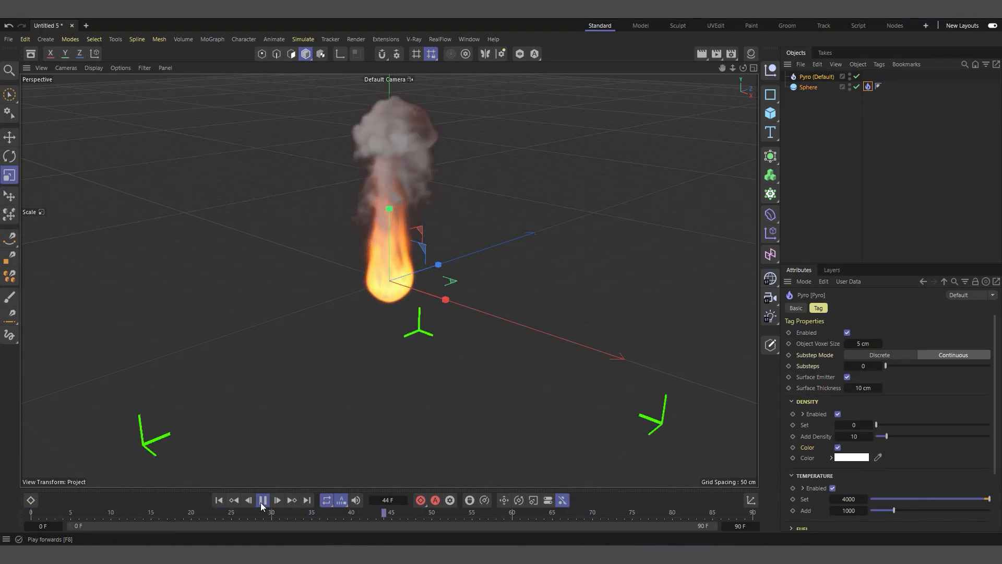
left_click(263, 501)
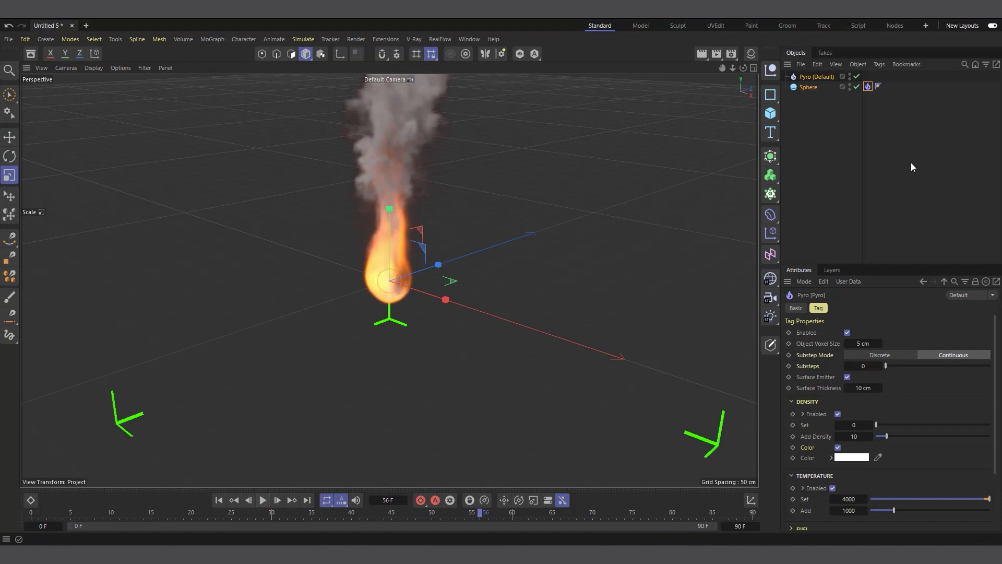
- Compare the Pyro object's settings with the Pyro section of the project's simulation settings, and continue the simulation to frame 63
left_click(829, 79)
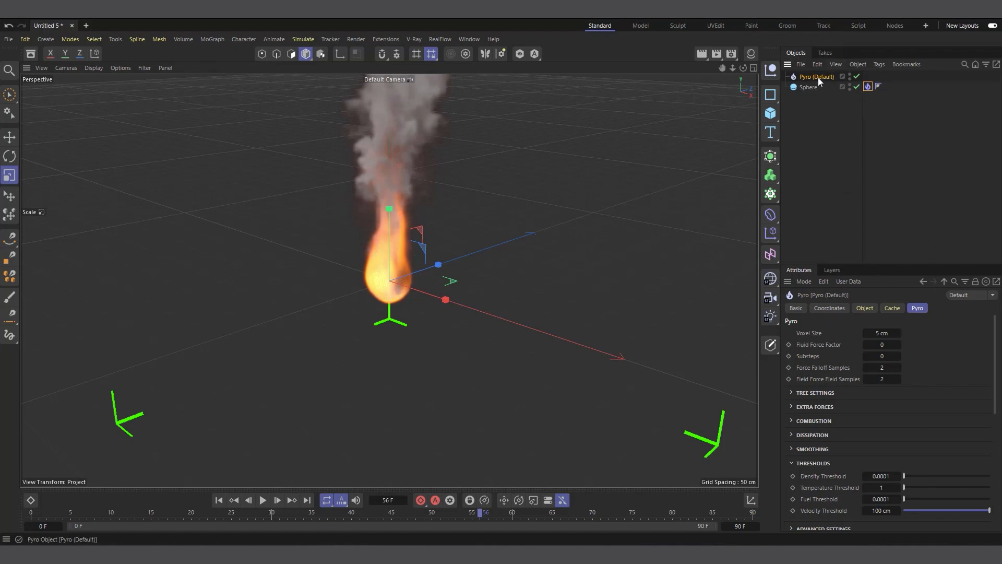
left_click(901, 216)
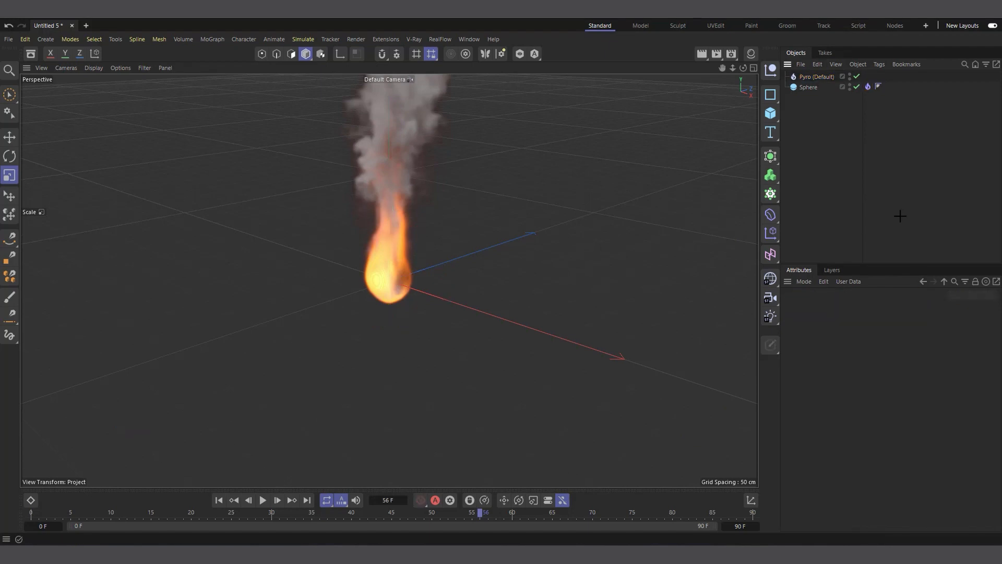
key("ctrl+d")
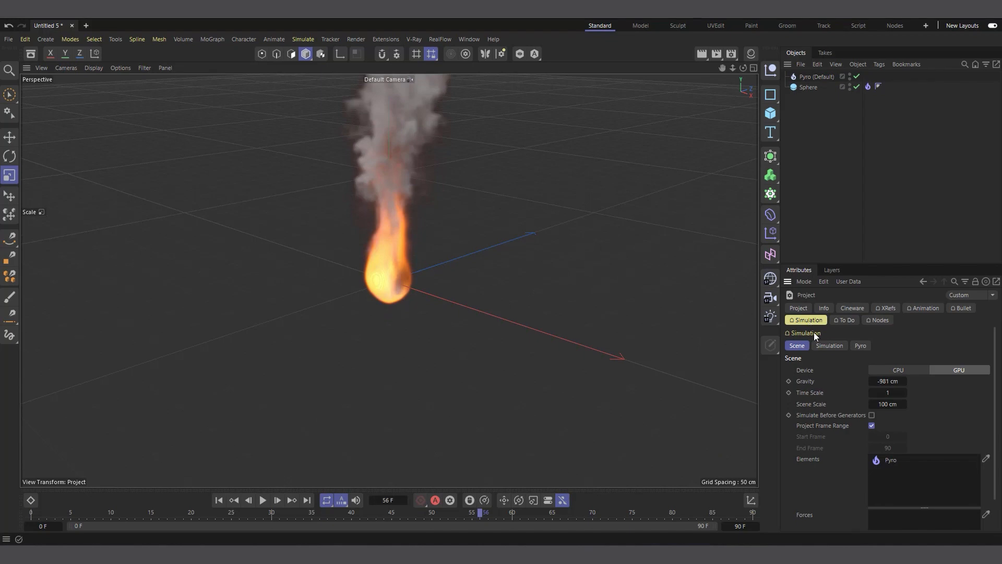
left_click(858, 346)
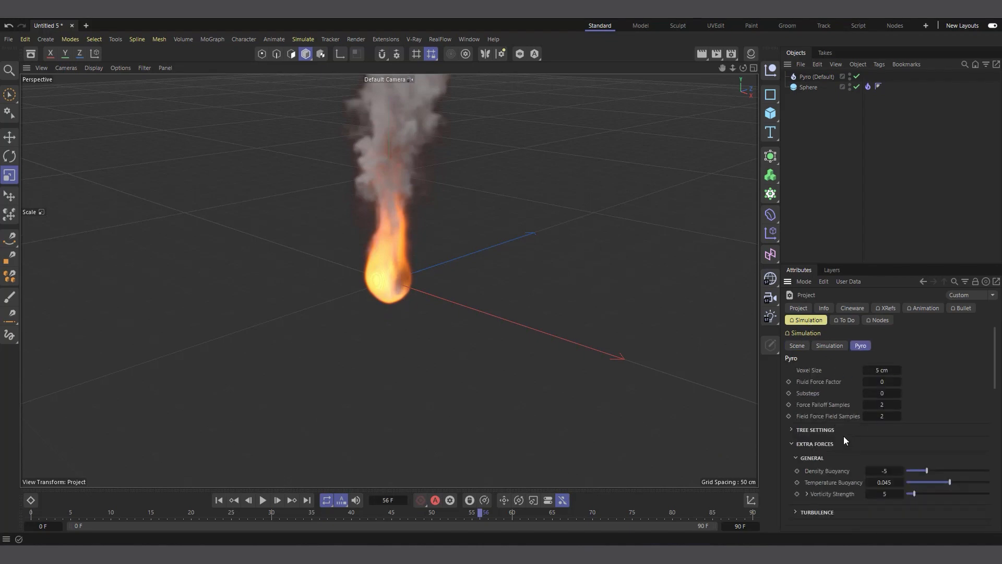
left_click(826, 76)
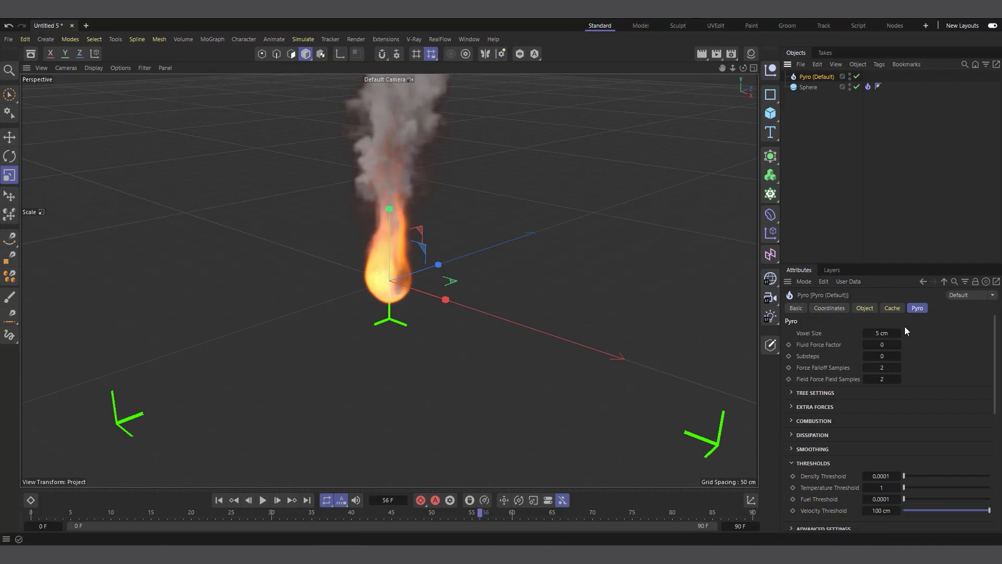
left_click(864, 308)
left_click(915, 310)
left_click(266, 500)
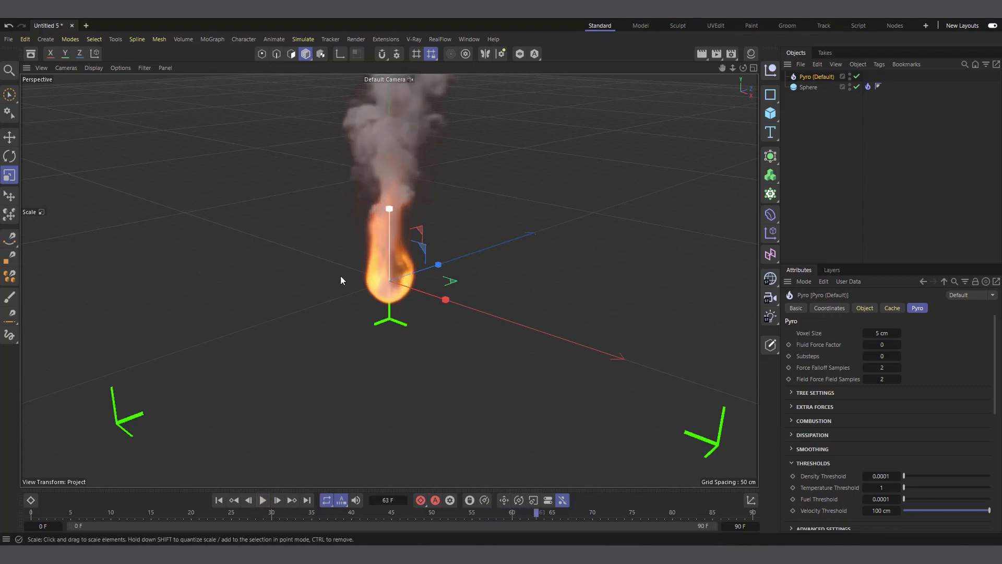
- Examine the density, temperature, fuel, velocity and noise settings of the sphere's Pyro tag
left_click(868, 87)
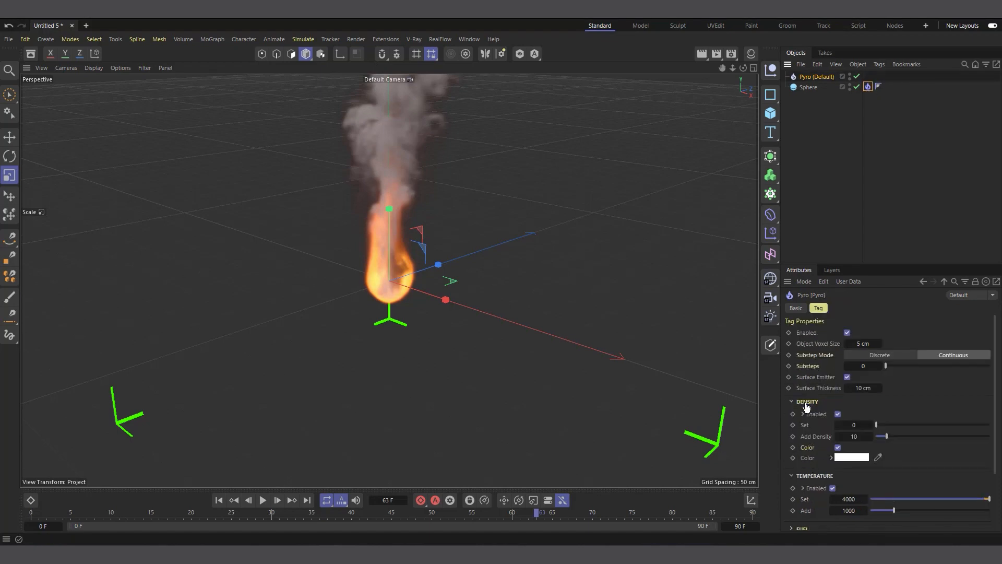
scroll(807, 406, "down", 3)
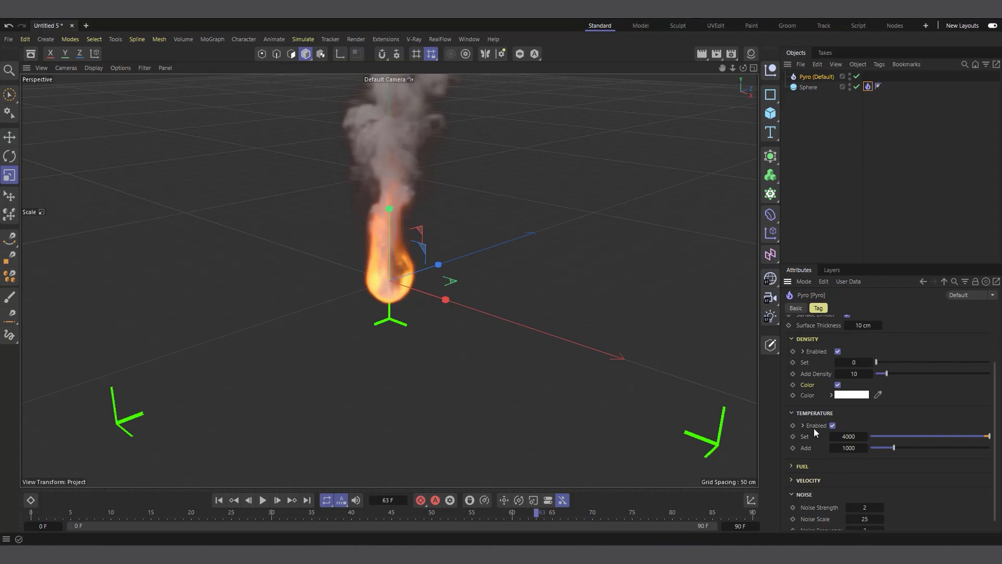
left_click(793, 467)
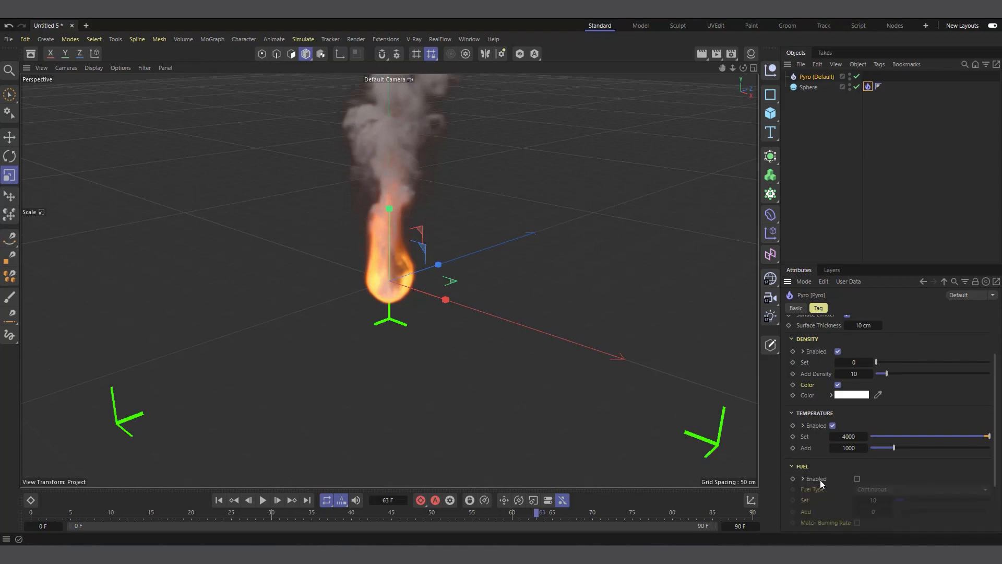
left_click(796, 468)
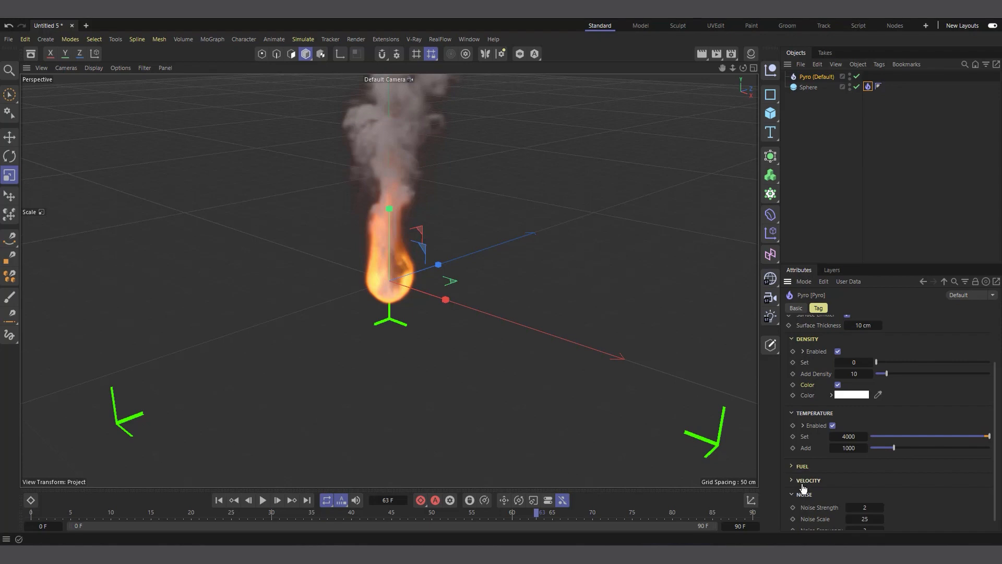
left_click(801, 480)
scroll(801, 484, "down", 2)
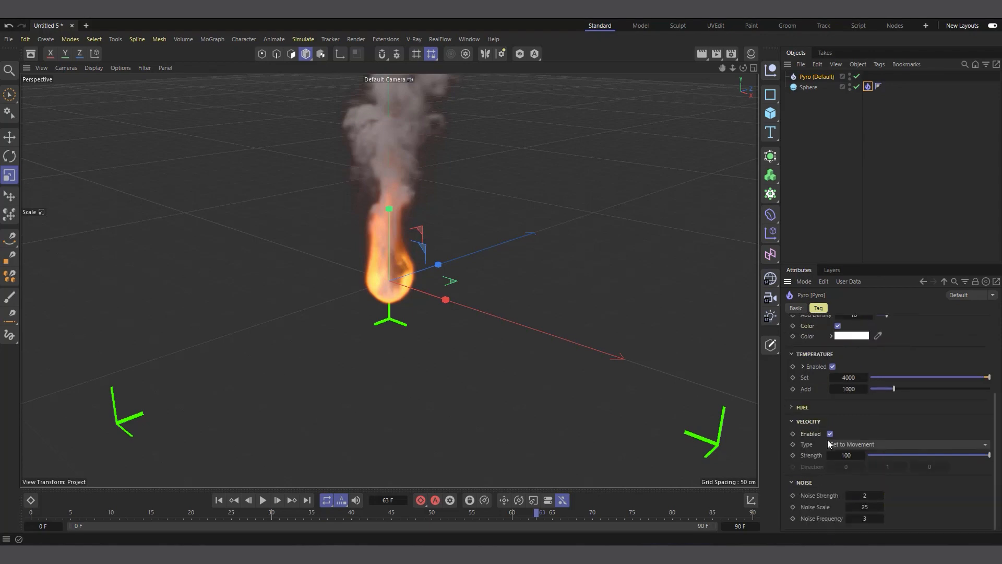
left_click(798, 421)
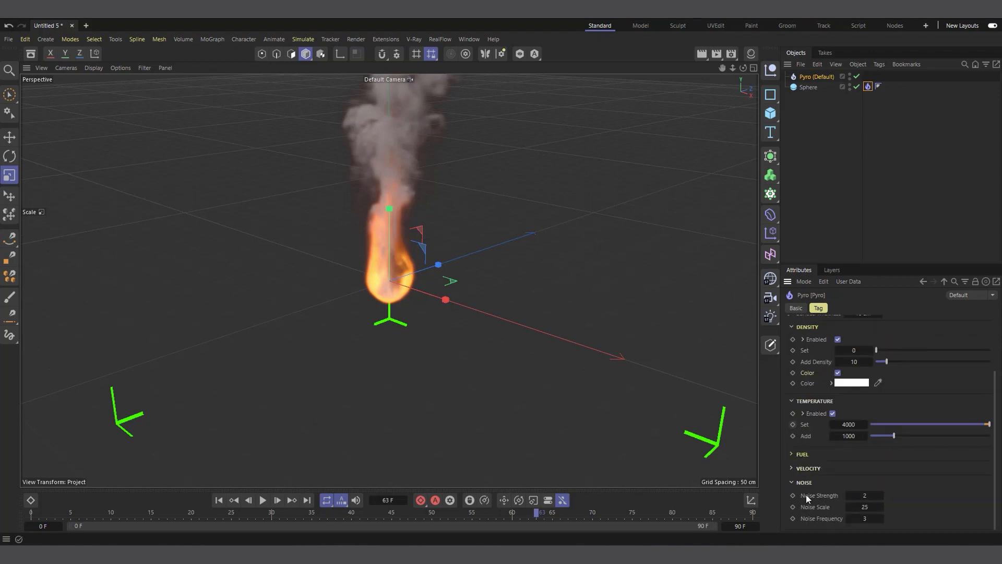
left_click(798, 483)
left_click(804, 523)
scroll(805, 520, "down", 2)
- Replay the fire simulation from the first frame and inspect the flames up close from different angles
left_click(218, 500)
left_click(261, 500)
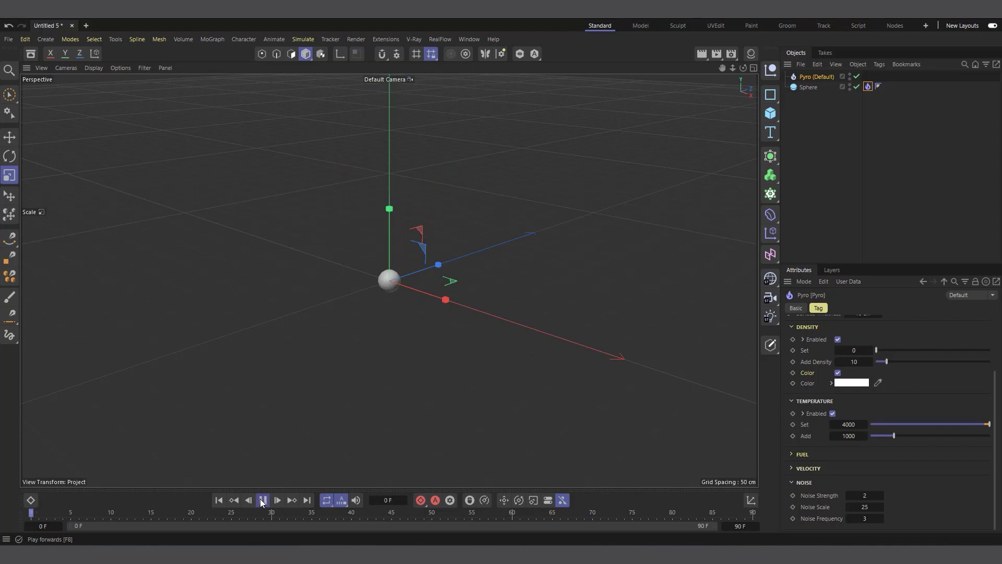
scroll(378, 274, "up", 2)
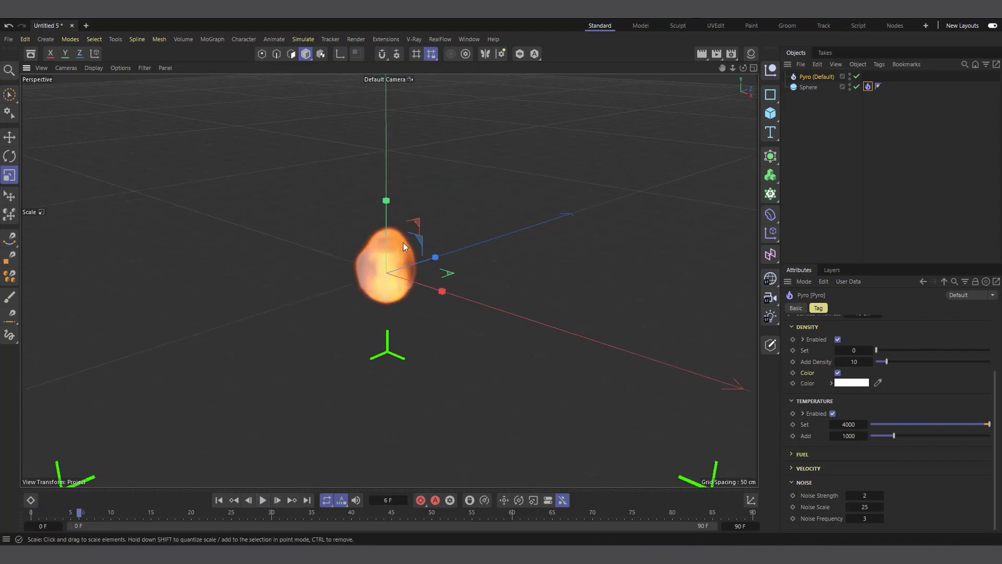
scroll(396, 246, "up", 2)
left_click(262, 500)
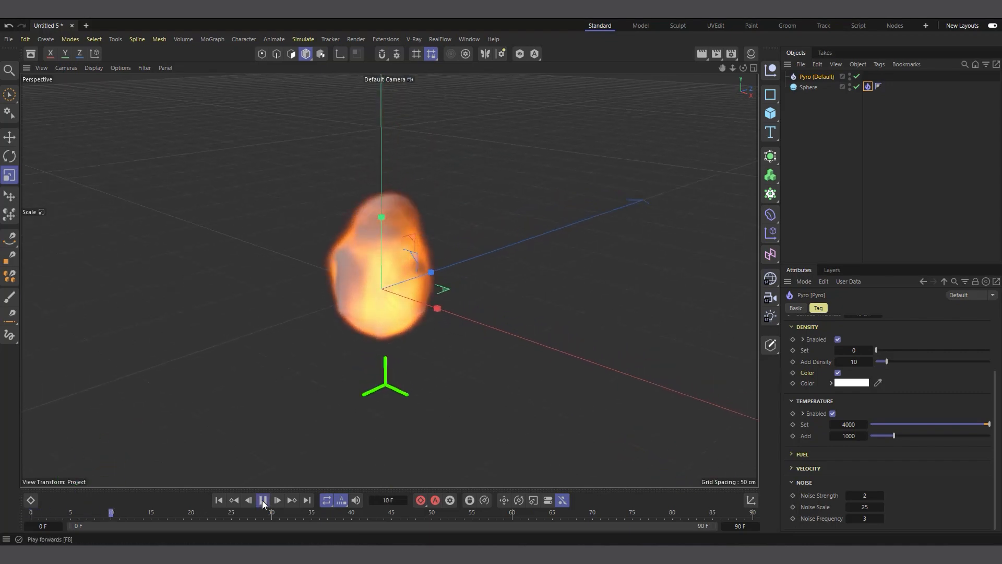
left_click_drag(744, 68, 739, 68)
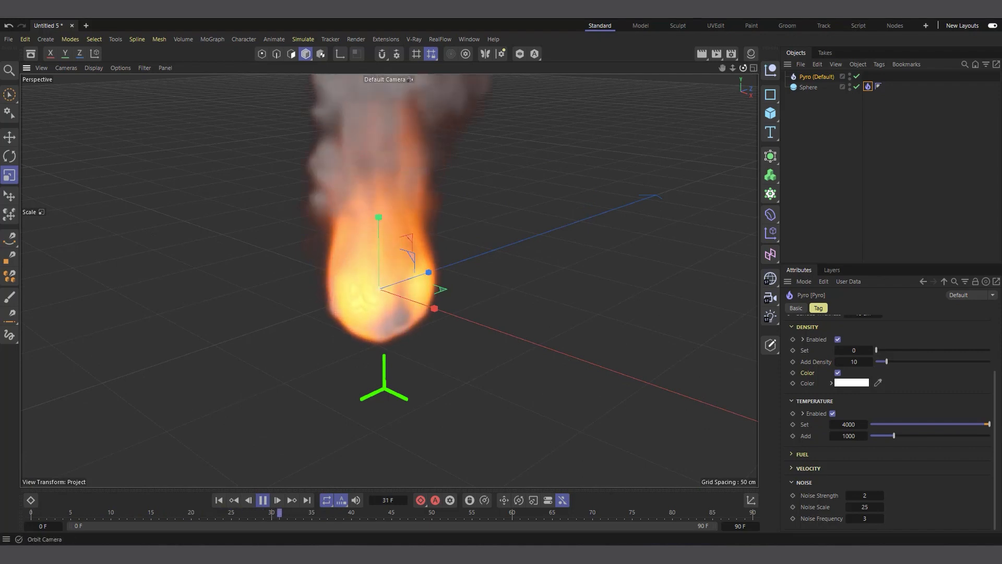
mouse_move(470, 282)
left_mouse_down("alt")
mouse_move(345, 279)
mouse_move(339, 248)
left_mouse_up("alt")
left_click_drag(293, 321, 306, 322, "alt")
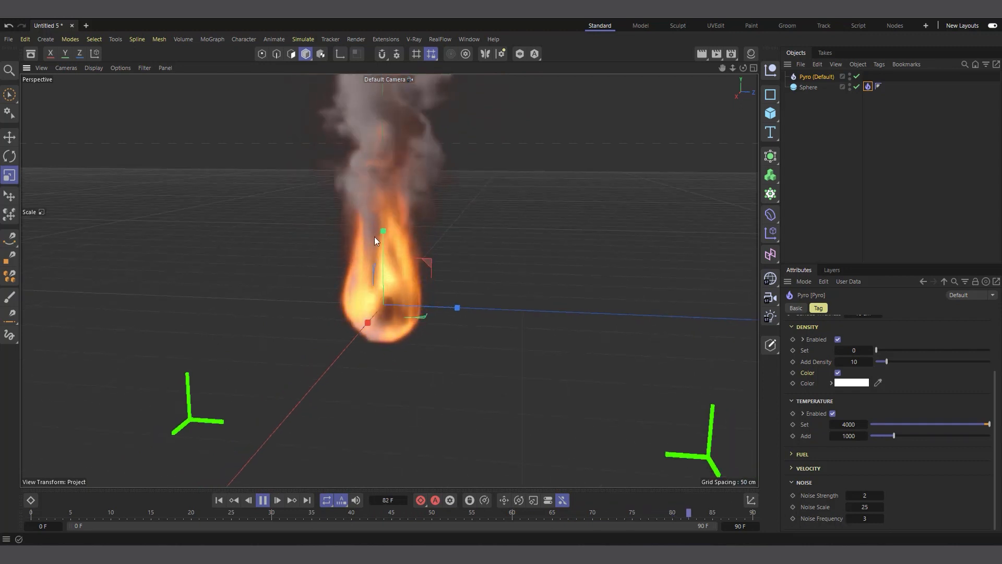
left_click(262, 500)
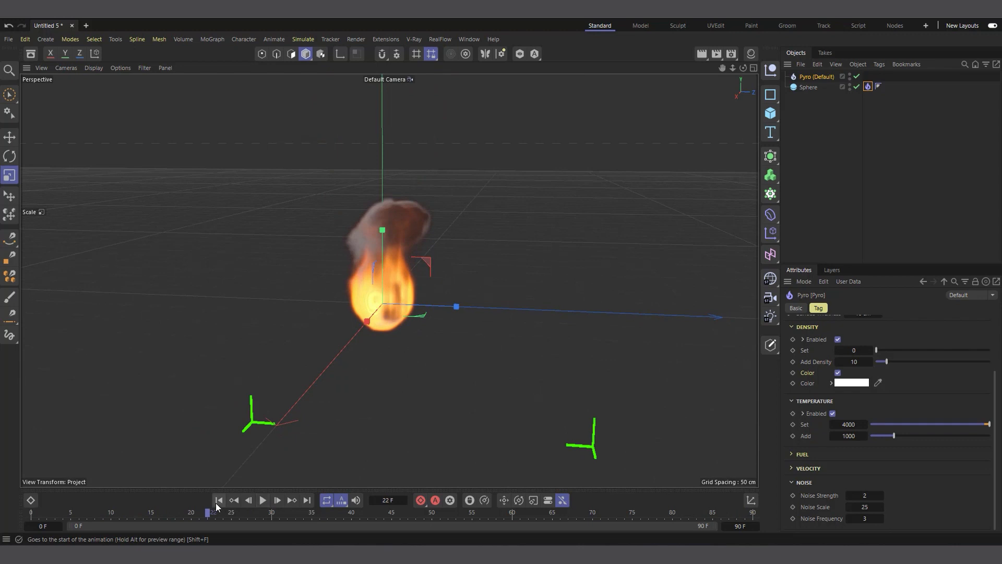
- Reset the simulation to its start, review the main Pyro tag properties, and run it to frame 40
left_click(218, 503)
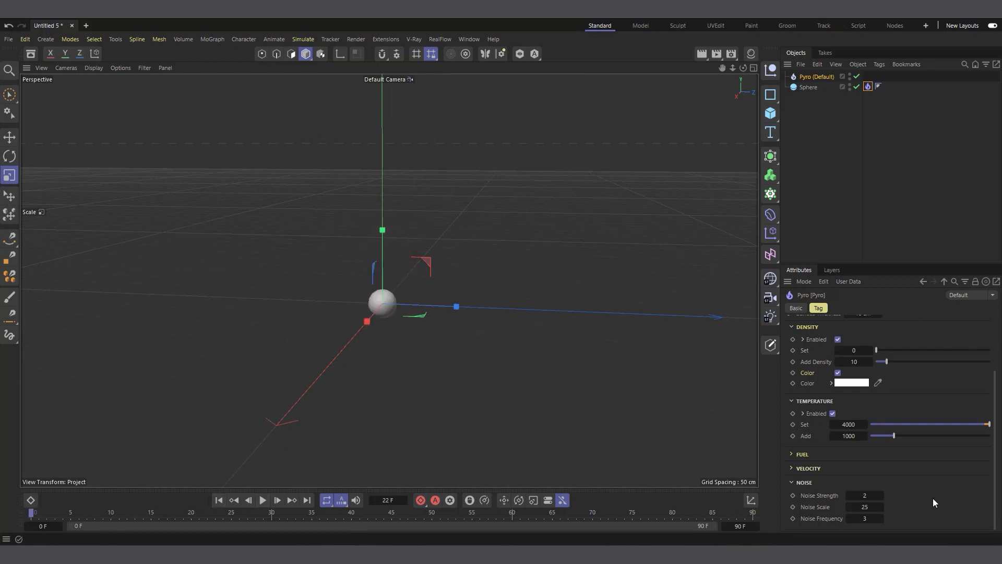
scroll(933, 498, "up", 3)
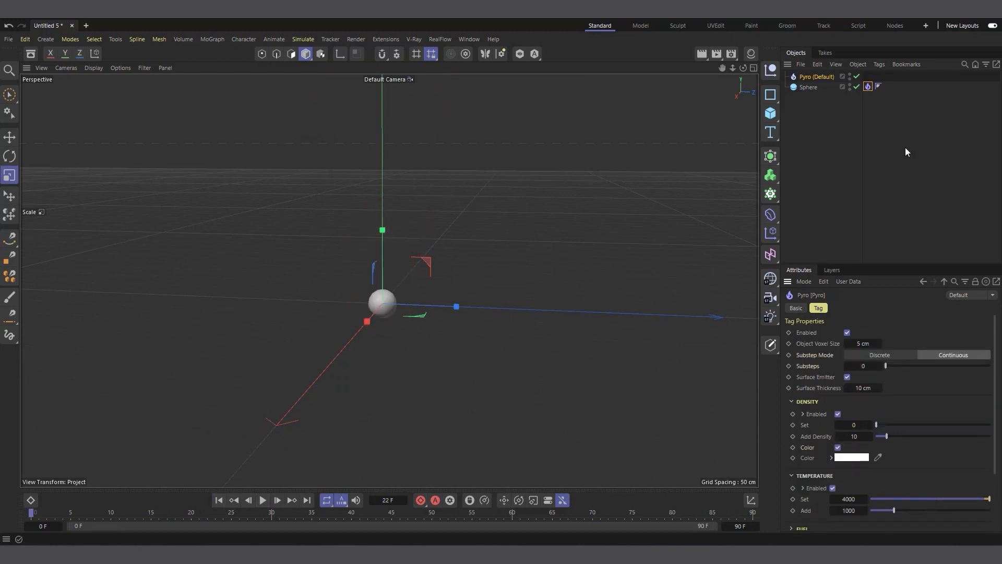
left_click(262, 500)
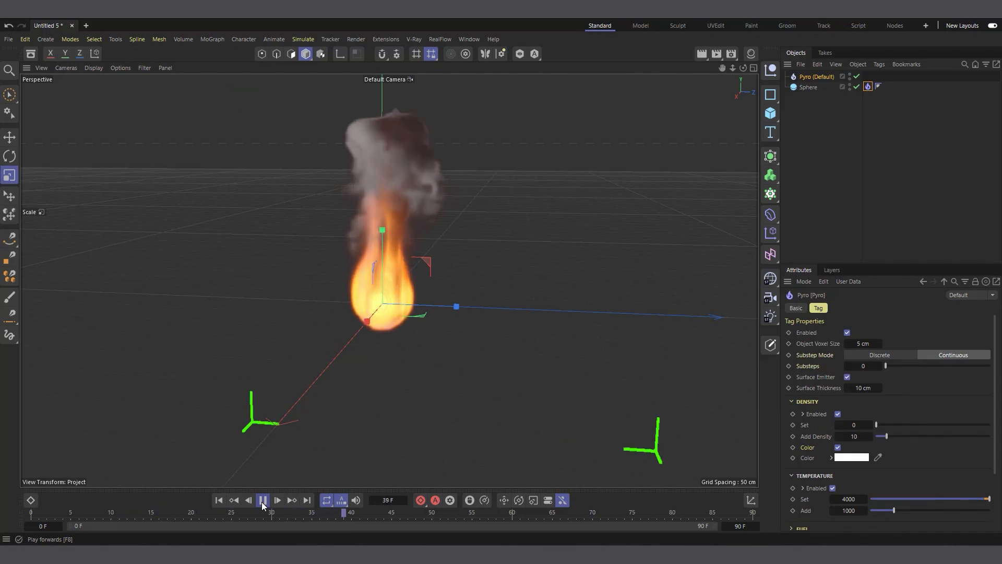
left_click(263, 500)
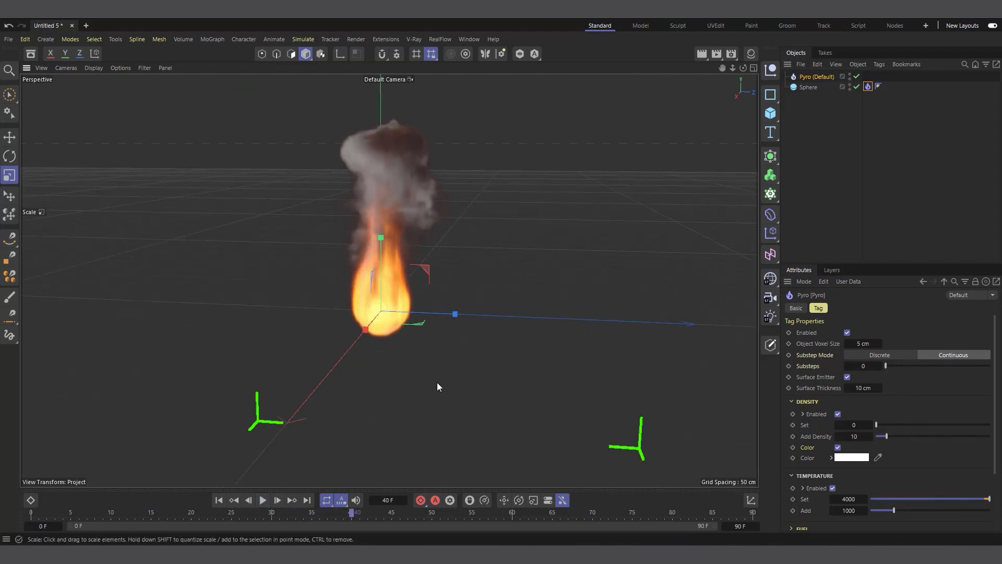
- Expand the Pyro object's extra forces and set its density buoyancy to 5
key("ctrl+d")
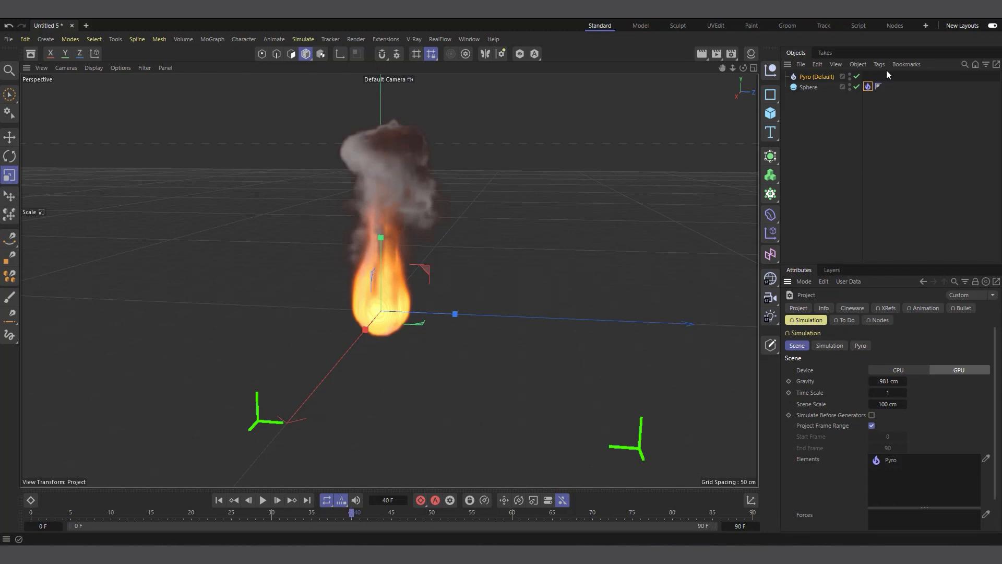
left_click(868, 87)
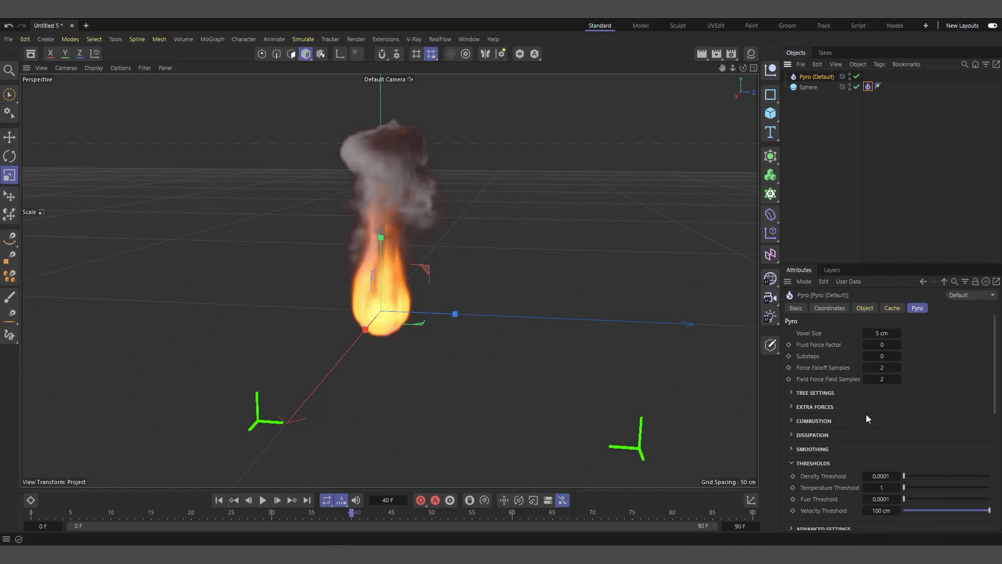
left_click(793, 407)
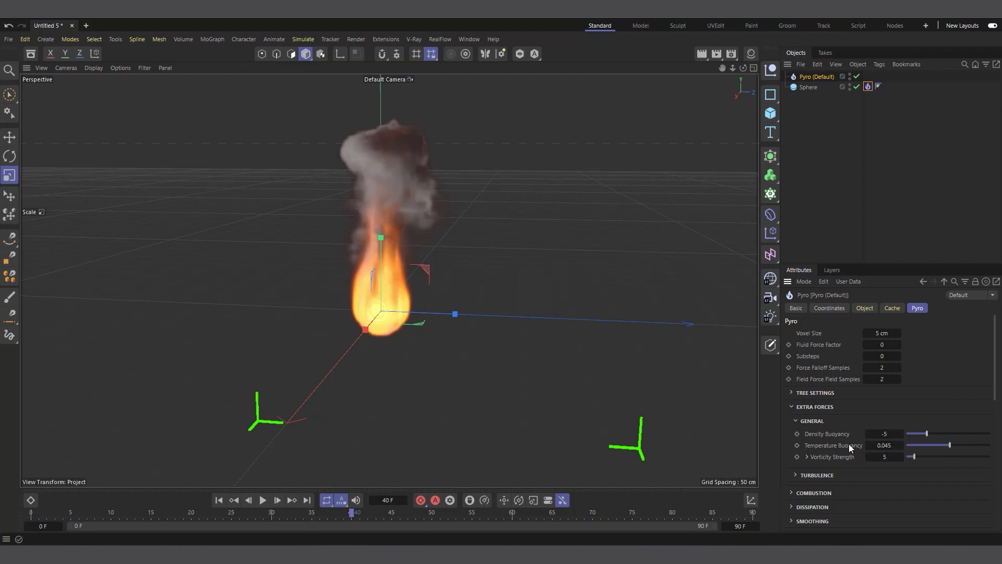
left_click(885, 445)
left_click(886, 433)
key("Return")
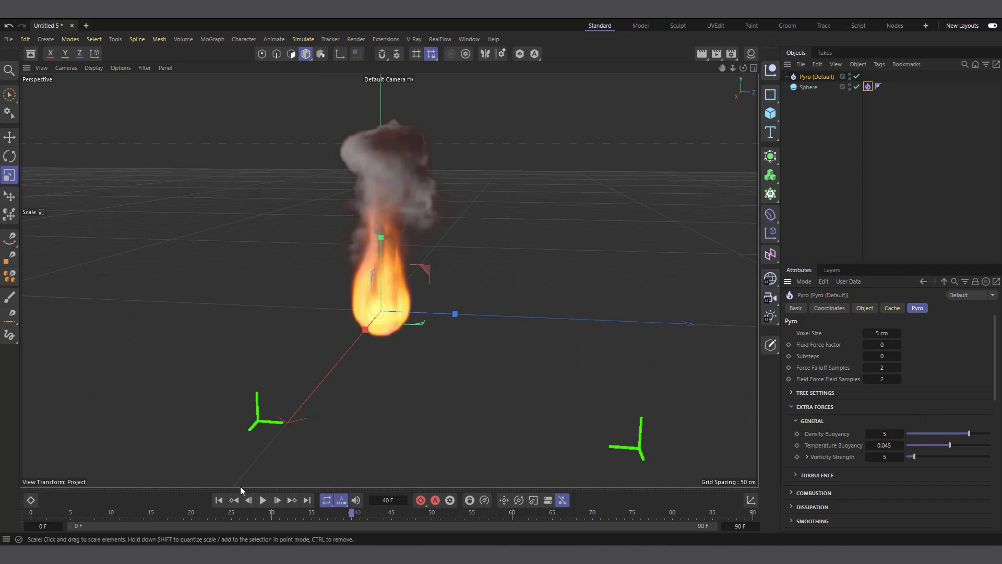
- Replay the simulation from the first frame to check the effect of the new density buoyancy, and pause it
left_click(218, 500)
left_click(263, 500)
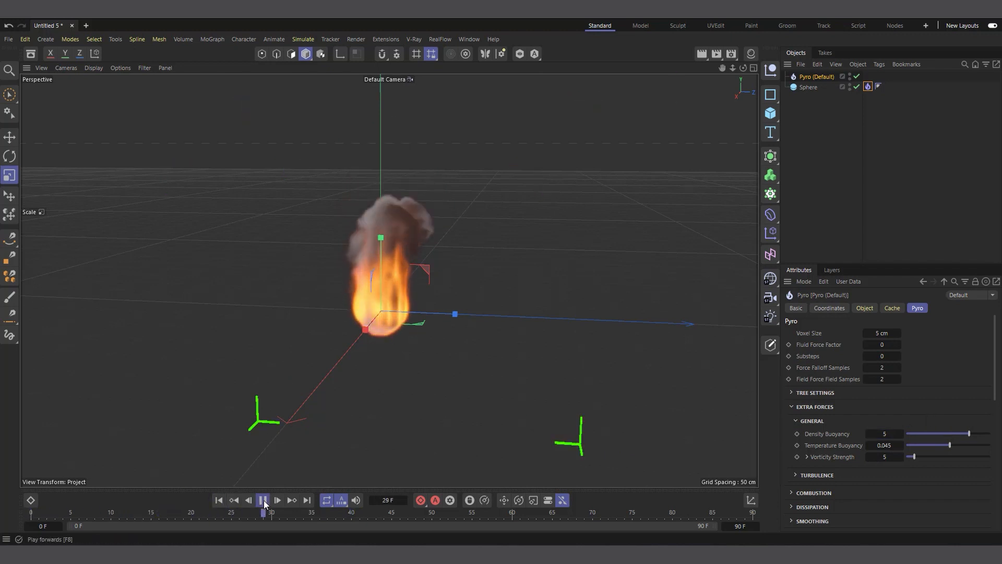
left_click(263, 499)
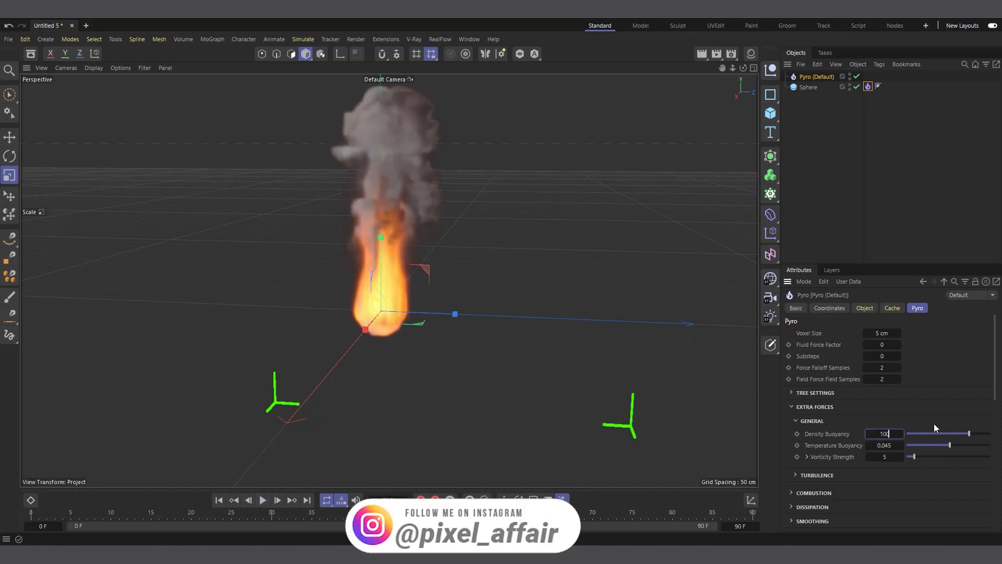
- Set the density buoyancy to 100, run the simulation from the start to frame 24, and rewind it
left_click(218, 500)
left_click(262, 500)
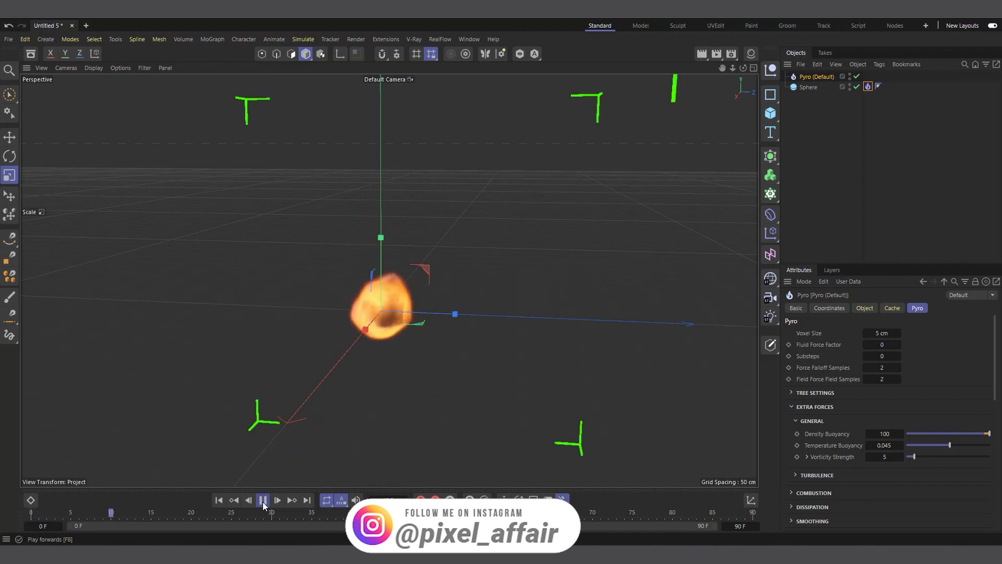
left_click(262, 502)
left_click(221, 499)
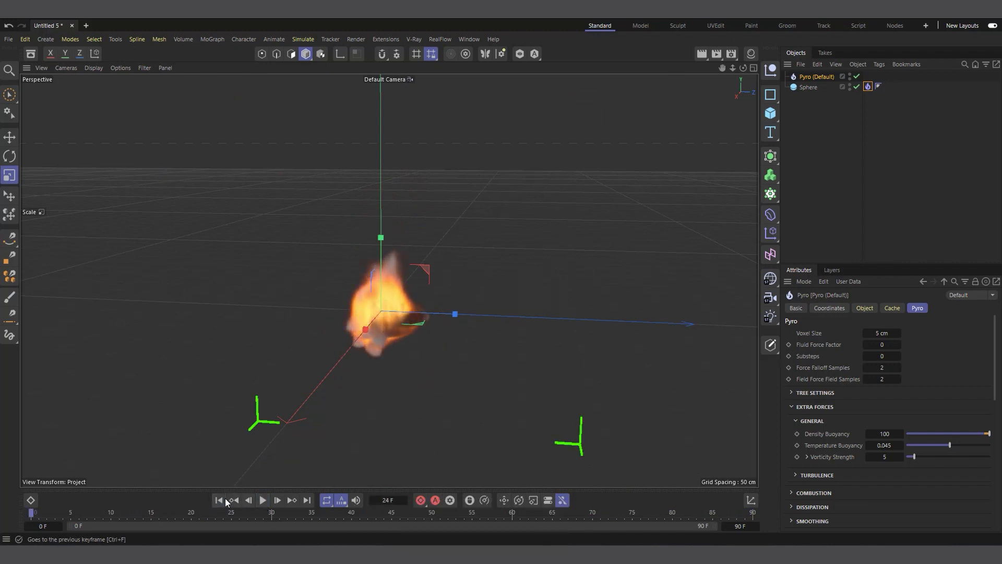
- Set the Pyro object's temperature buoyancy to -1, run the simulation to frame 23, and rewind it
left_click(883, 445)
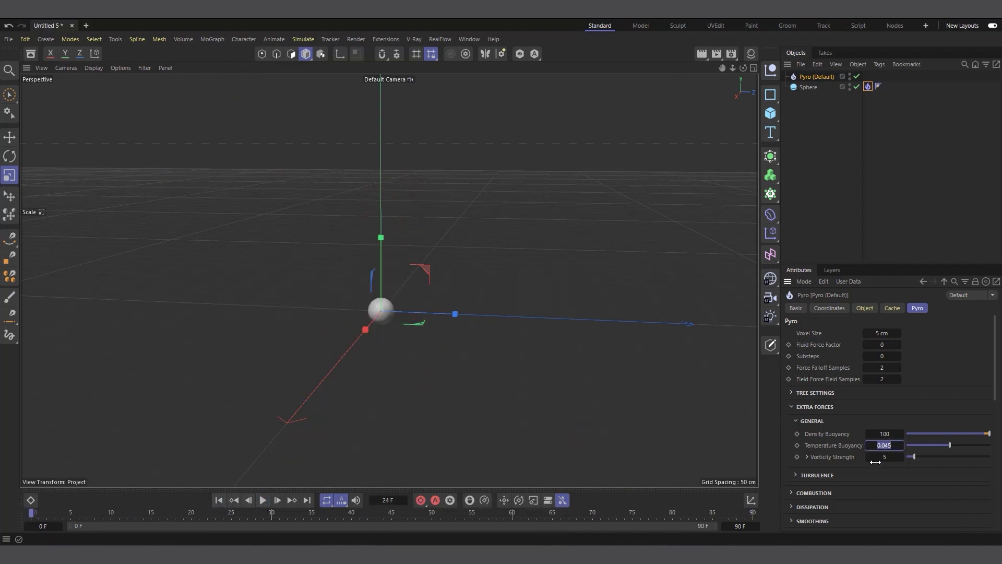
type("-1")
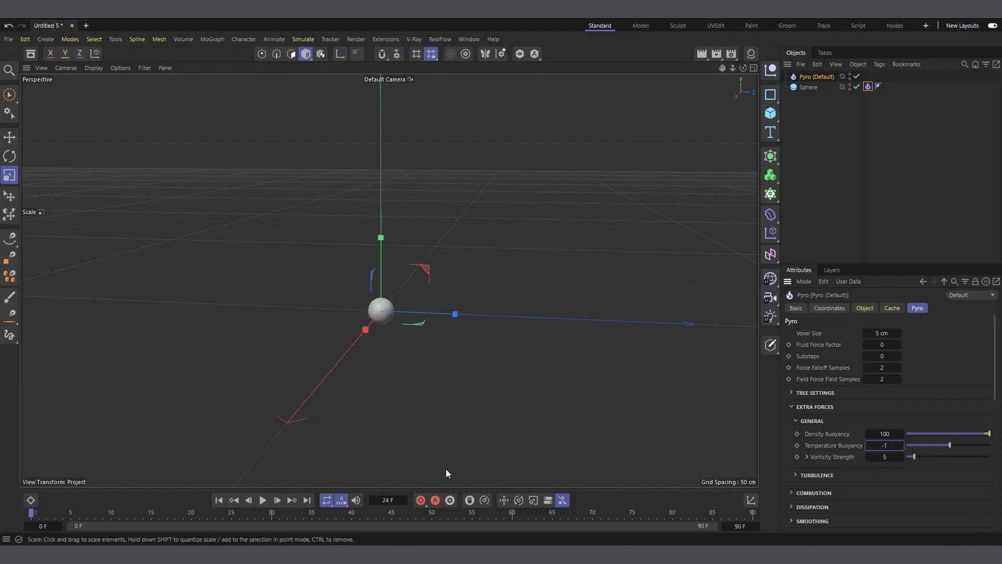
key("Return")
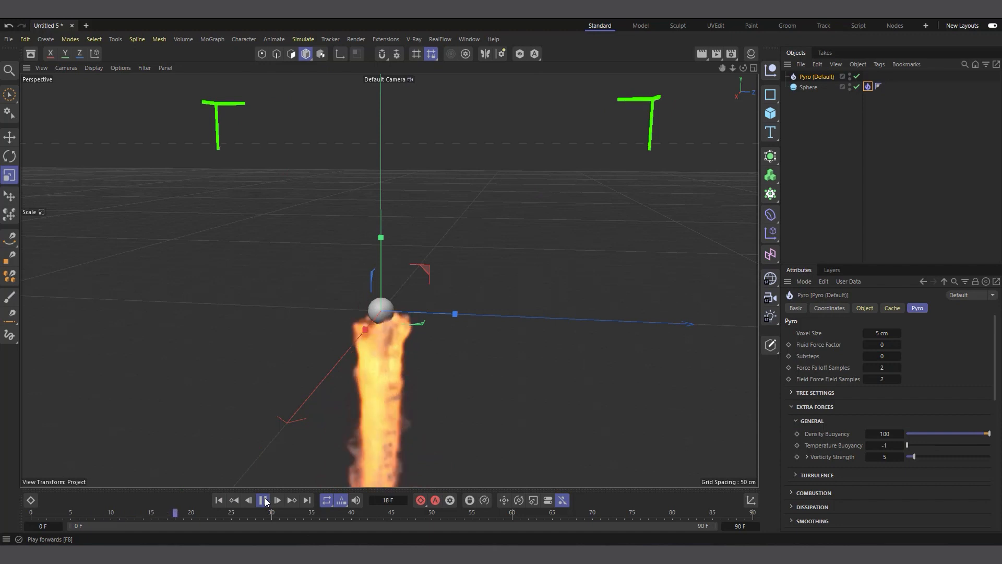
left_click(265, 502)
left_click(220, 501)
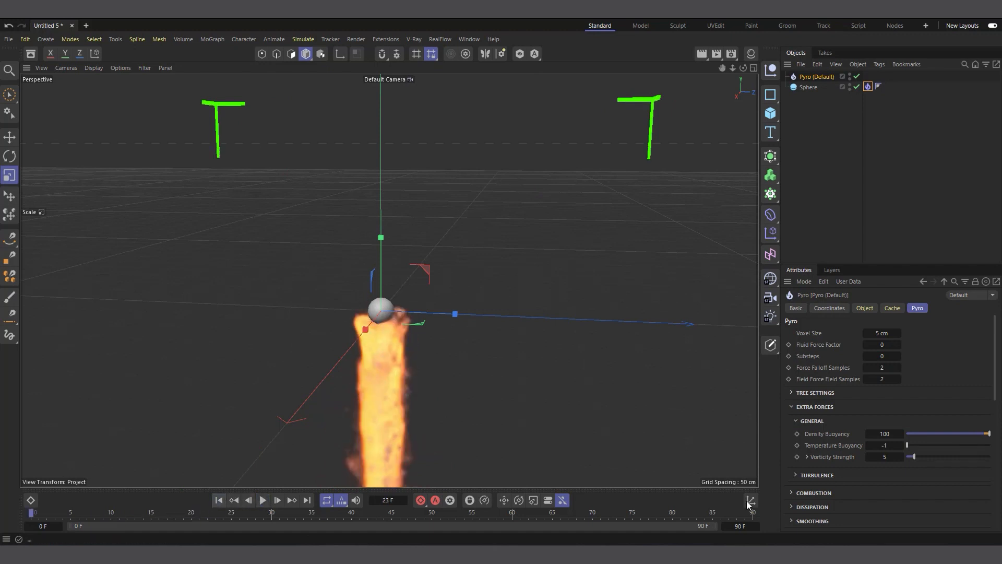
- Reset the density buoyancy to -5 and the temperature buoyancy to 0.045, and collapse the extra forces settings
right_click(901, 434)
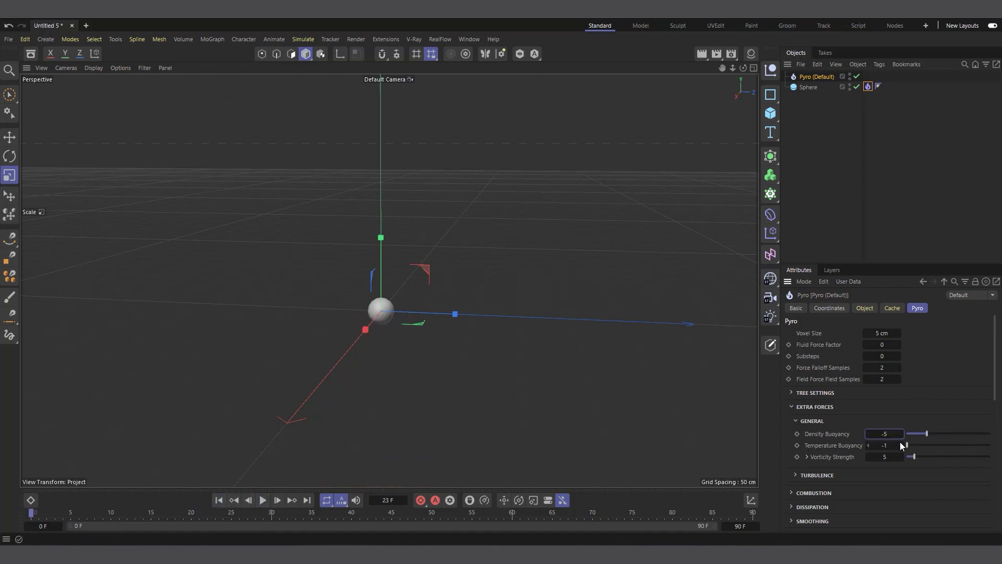
right_click(901, 444)
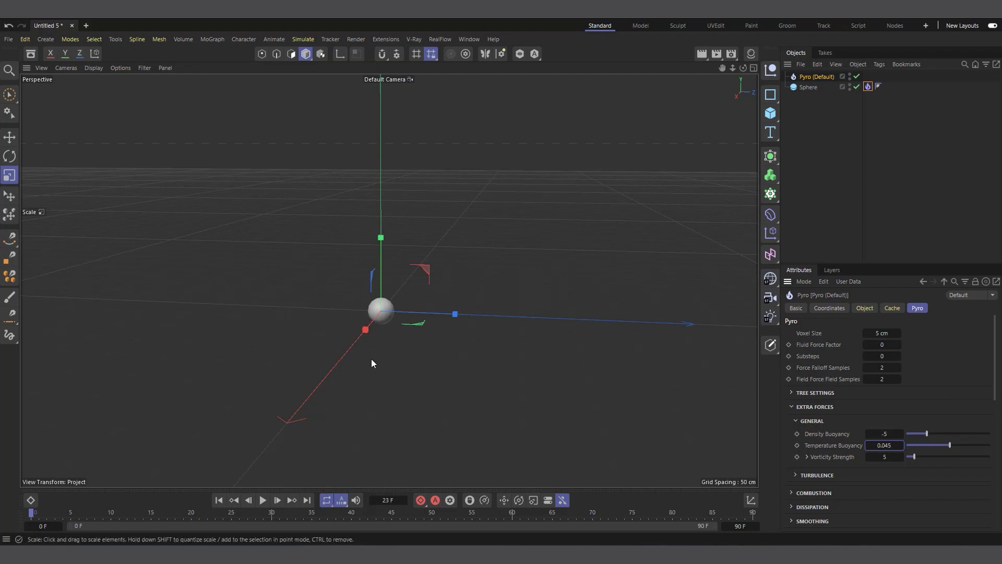
scroll(366, 232, "up", 1)
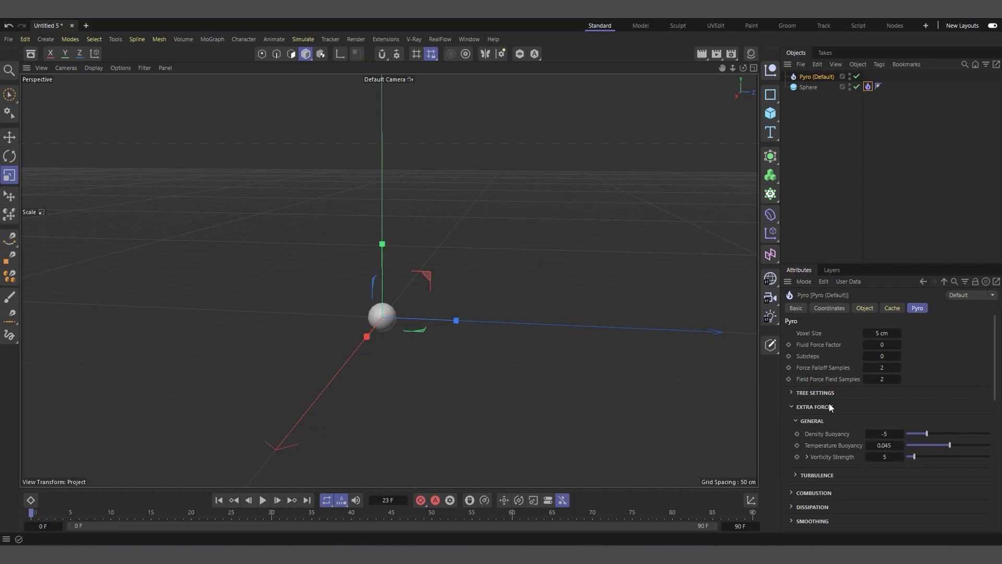
left_click(797, 408)
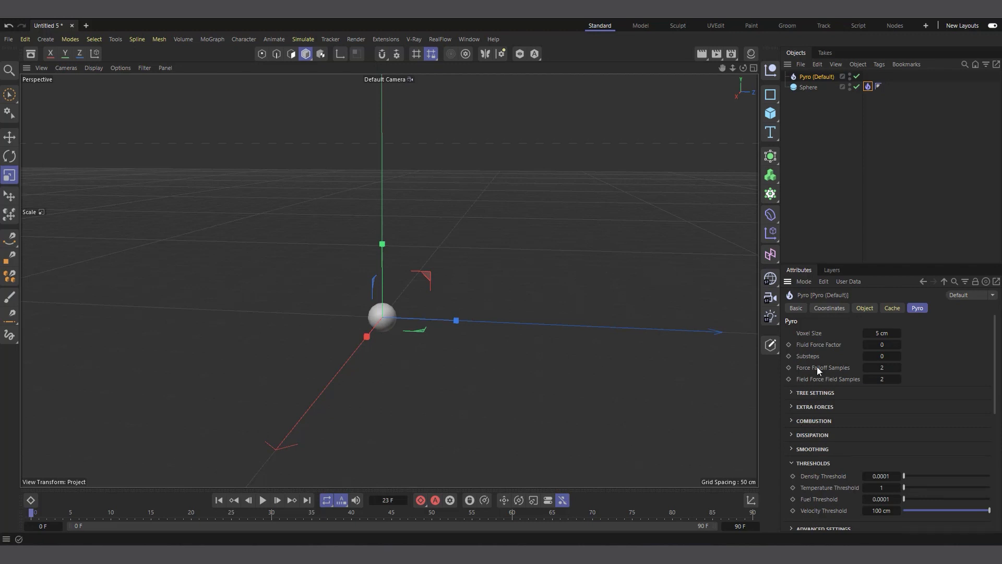
- Review the sphere's Pyro tag settings, and move the sphere around while the simulation plays
left_click(868, 86)
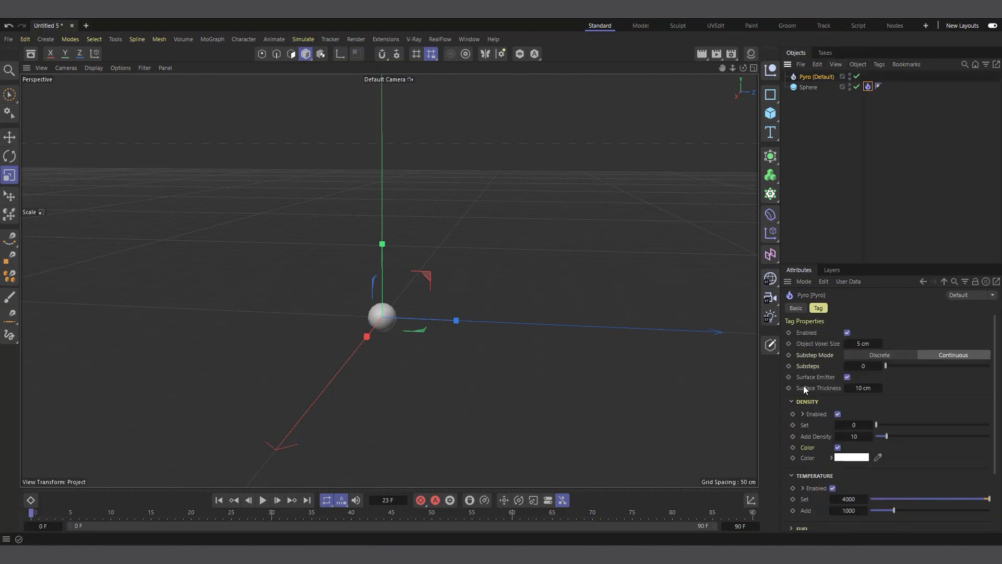
scroll(804, 387, "down", 3)
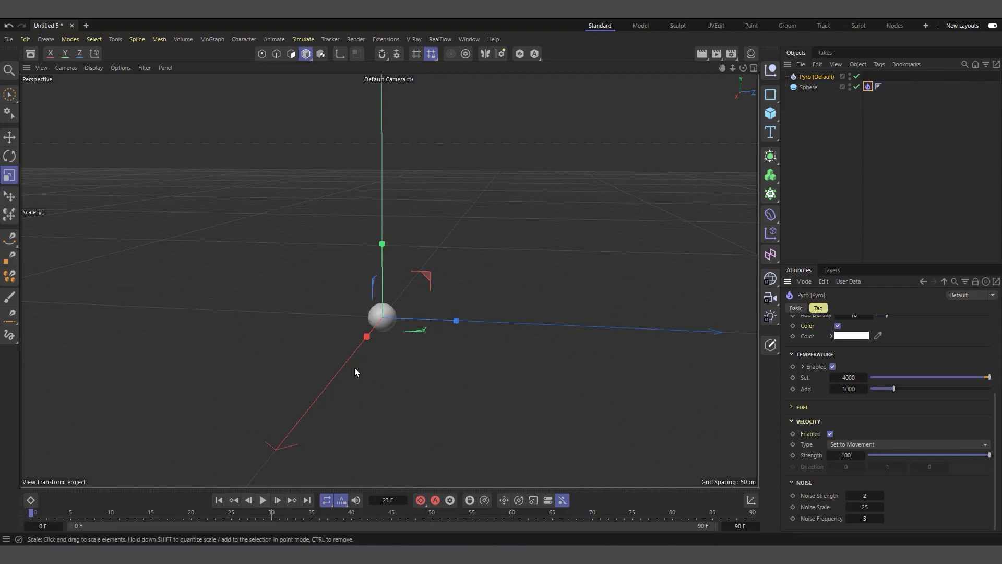
left_click(264, 500)
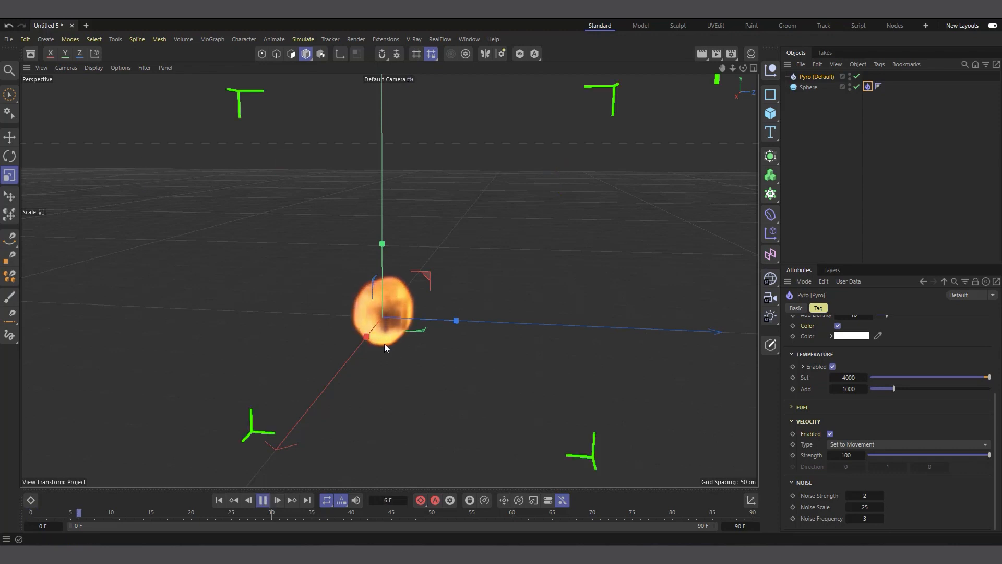
left_click(798, 90)
key("e")
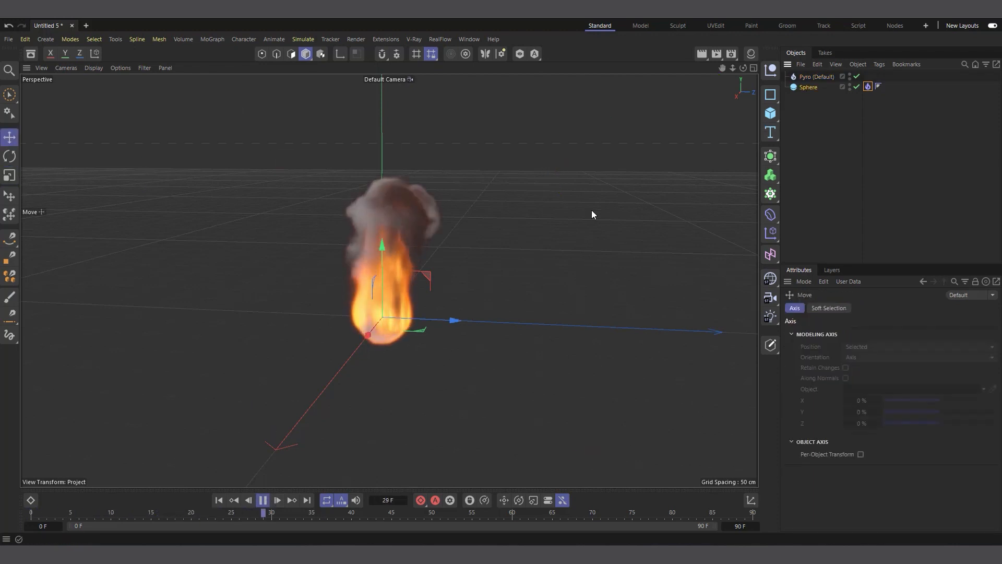
mouse_move(396, 339)
left_mouse_down()
mouse_move(418, 313)
mouse_move(409, 327)
mouse_move(290, 333)
mouse_move(357, 286)
mouse_move(456, 321)
mouse_move(509, 324)
mouse_move(482, 328)
mouse_move(584, 325)
mouse_move(361, 346)
mouse_move(397, 345)
left_mouse_up()
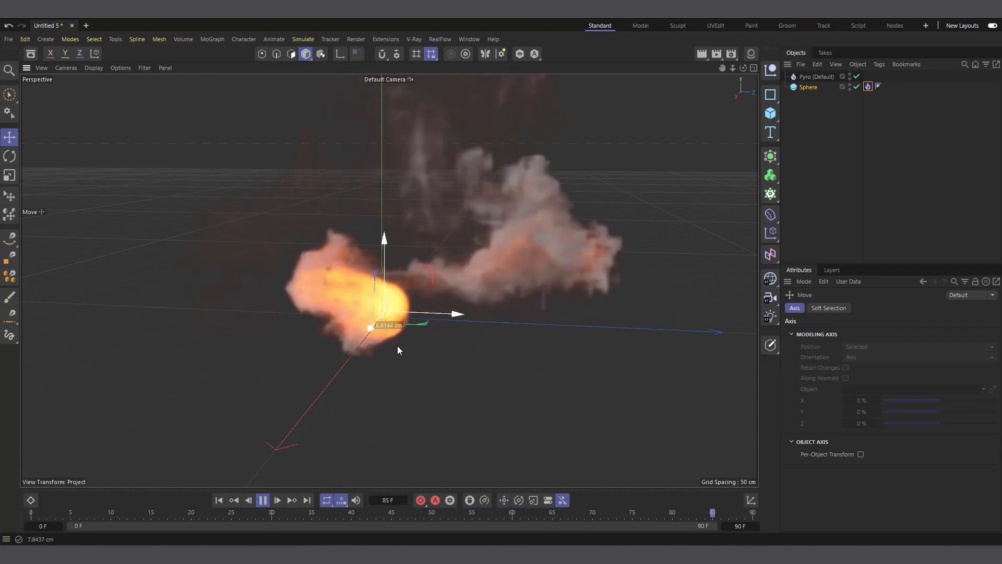
- Set the velocity strength of the sphere's Pyro tag to -100, and stop and rewind the simulation
left_click(868, 86)
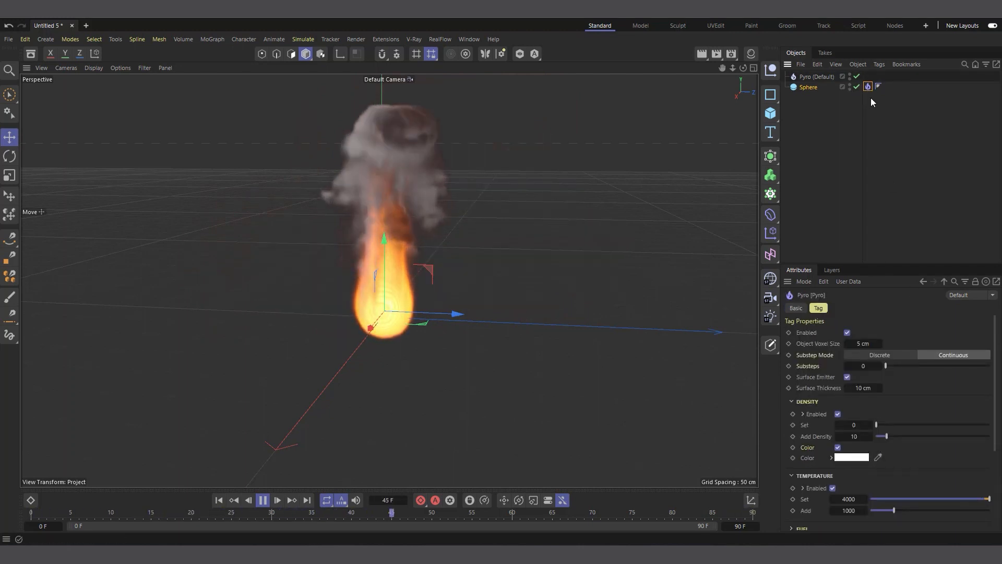
scroll(862, 497, "down", 5)
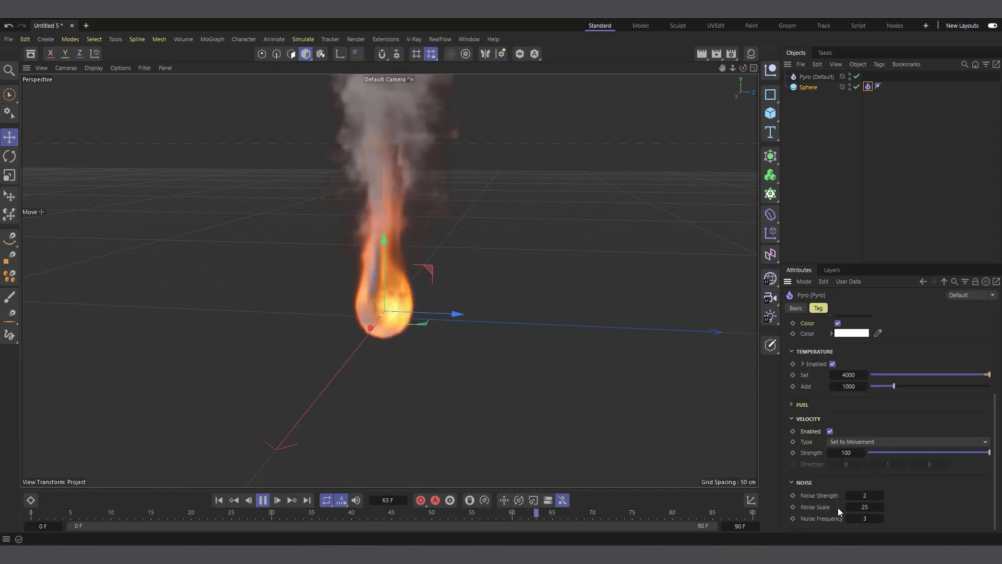
left_click(839, 456)
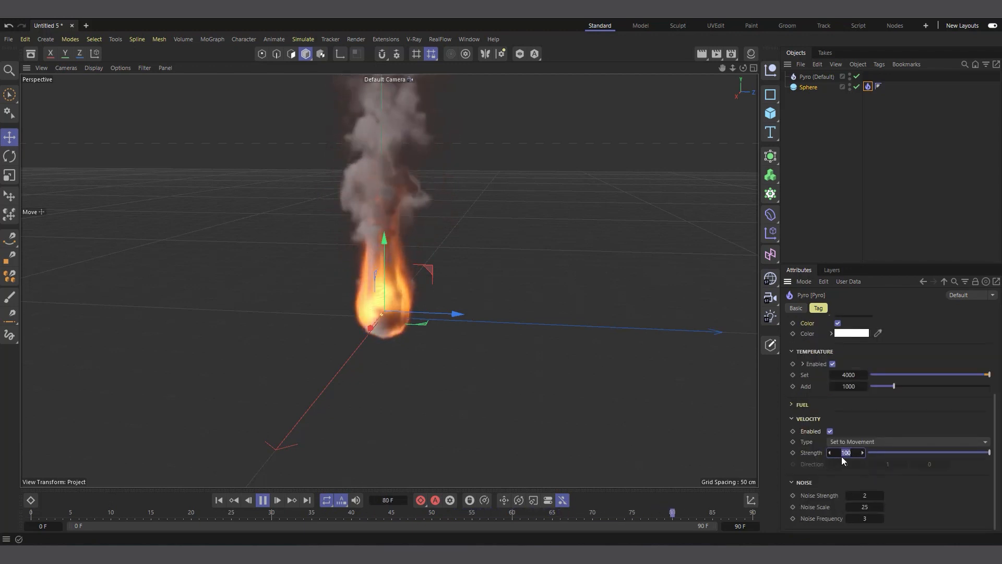
key("BackSpace")
type("-100")
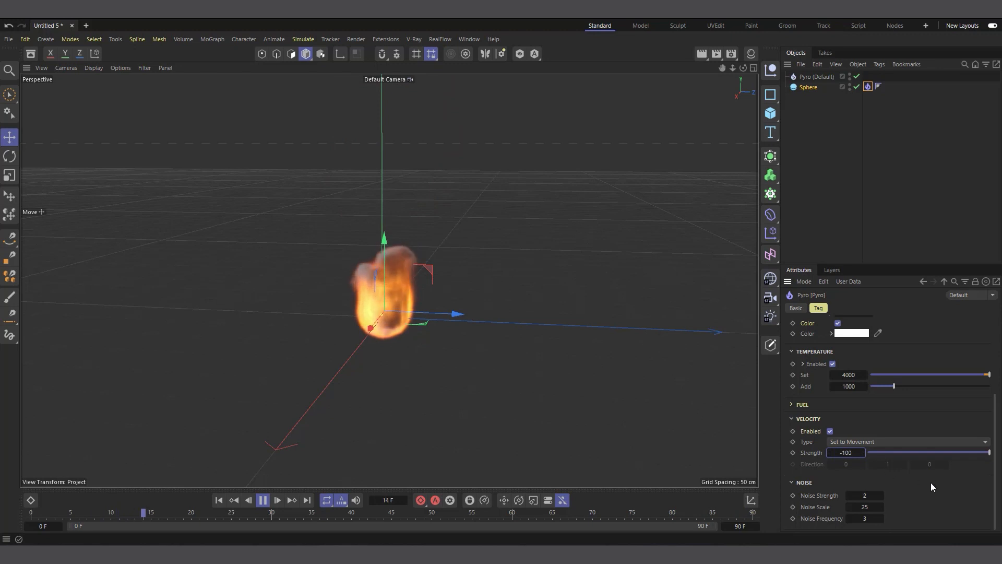
key("Return")
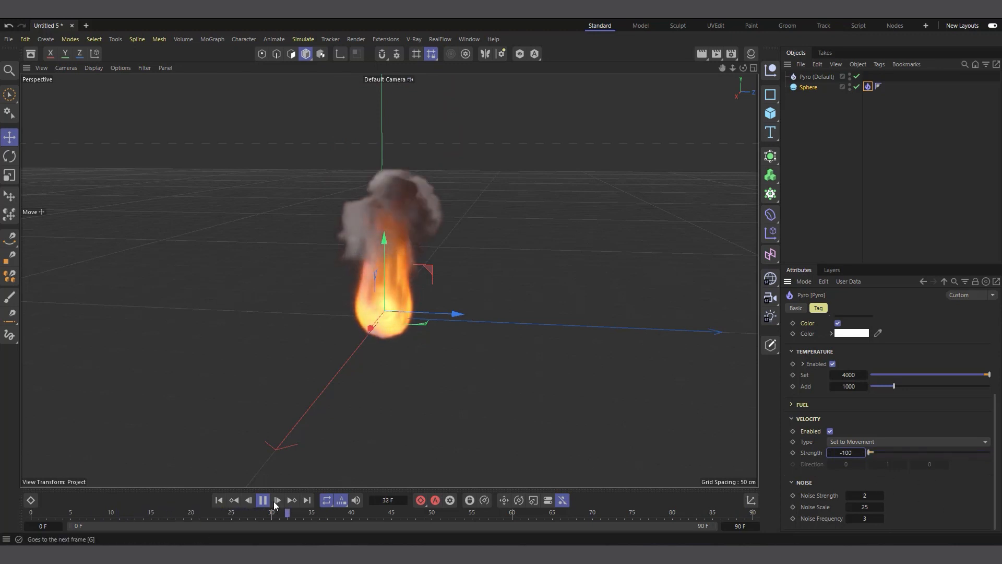
left_click(264, 502)
left_click(218, 500)
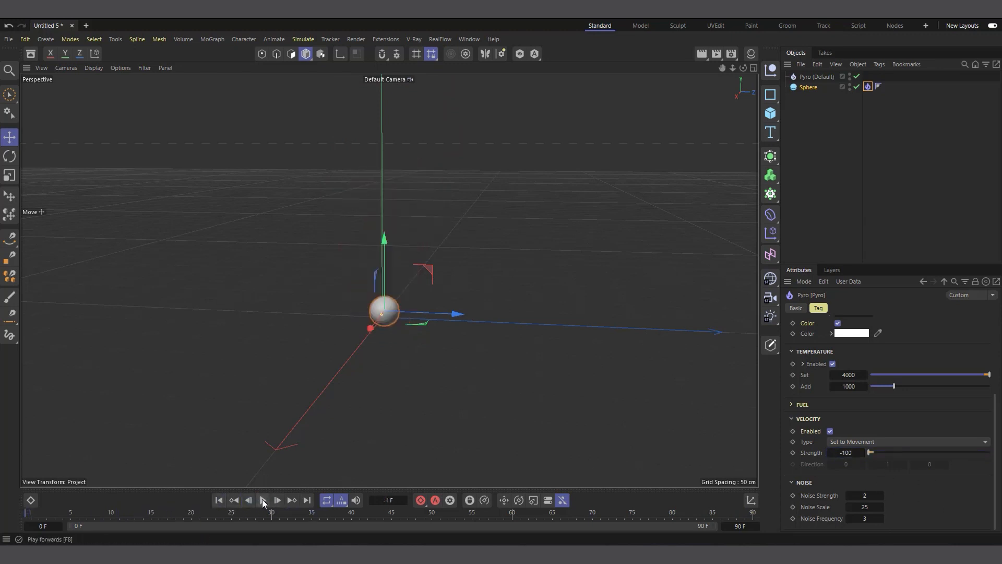
- Play the simulation while moving the sphere about 122 cm along Z, stop at frame 55, and rewind
left_click(263, 502)
left_click_drag(420, 322, 584, 323)
left_click(263, 501)
left_click(219, 501)
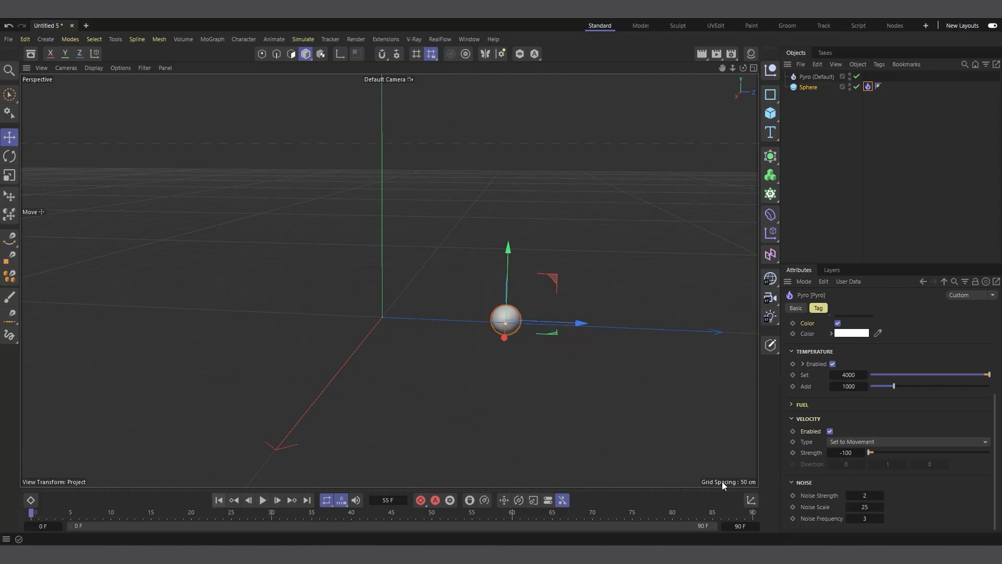
- Reset the sphere's X, Y and Z position to 0 cm
left_click(805, 88)
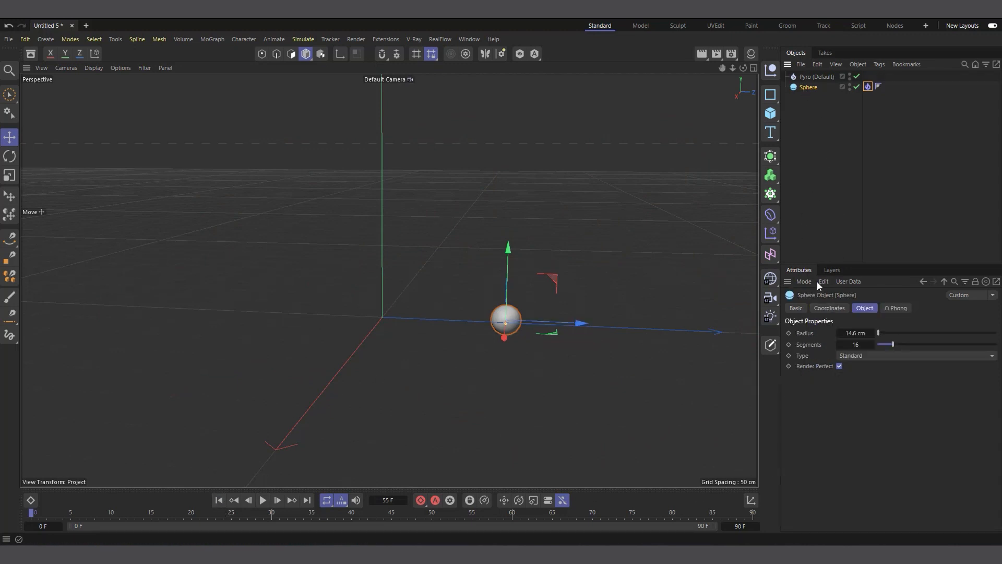
left_click(828, 308)
right_click(845, 347)
right_click(848, 359)
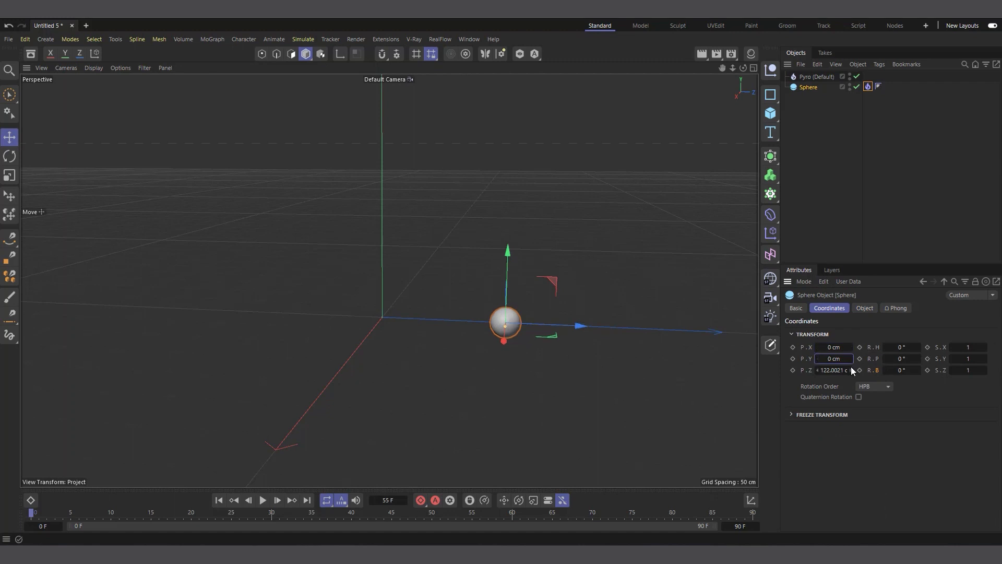
right_click(851, 368)
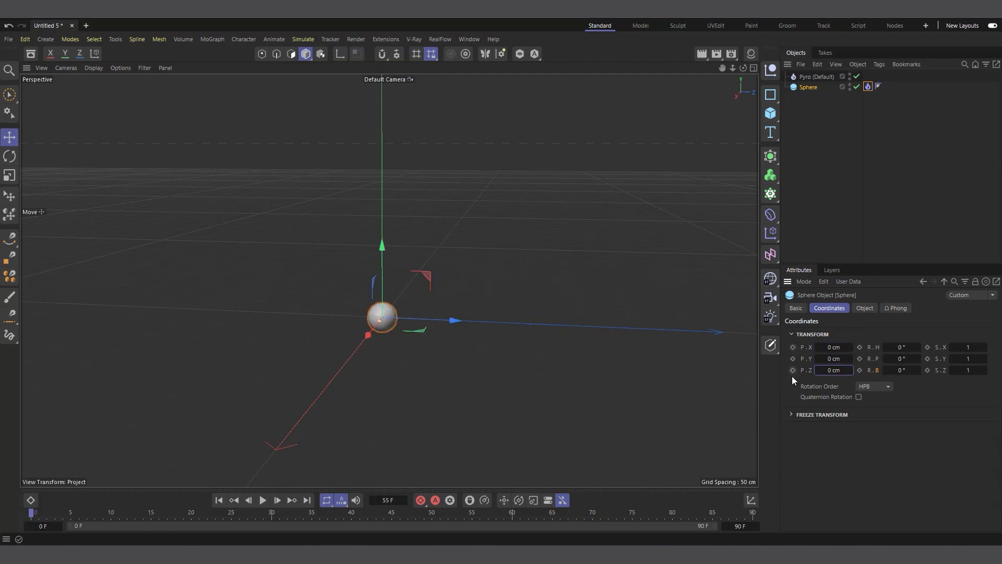
- Keyframe the sphere's X, Y and Z position at frame 0
left_click(793, 347)
left_click(793, 370)
left_click(793, 359)
- Move the sphere to about 272 cm along Z at frame 50 and keyframe its Z position
left_click(433, 513)
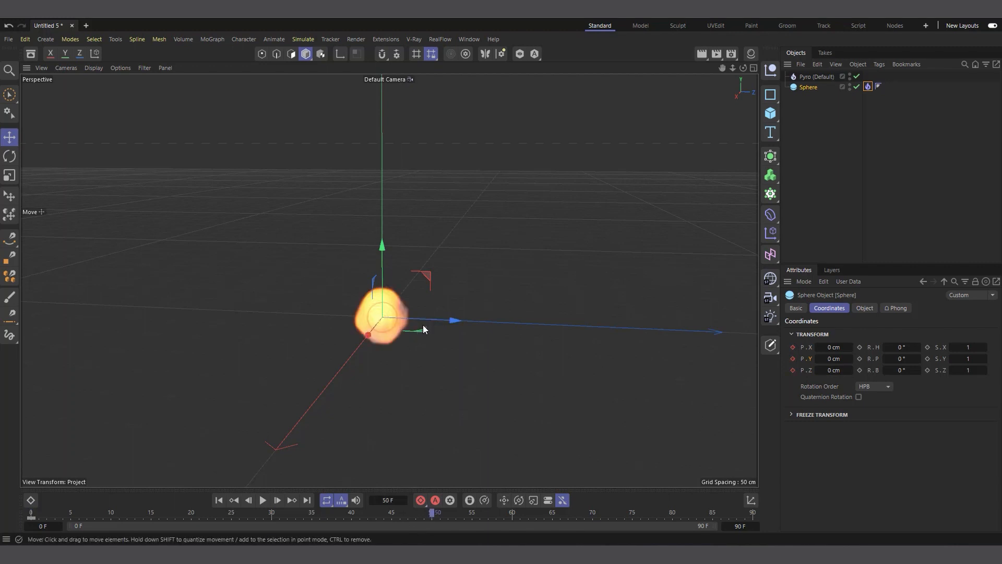
left_click_drag(454, 320, 746, 339)
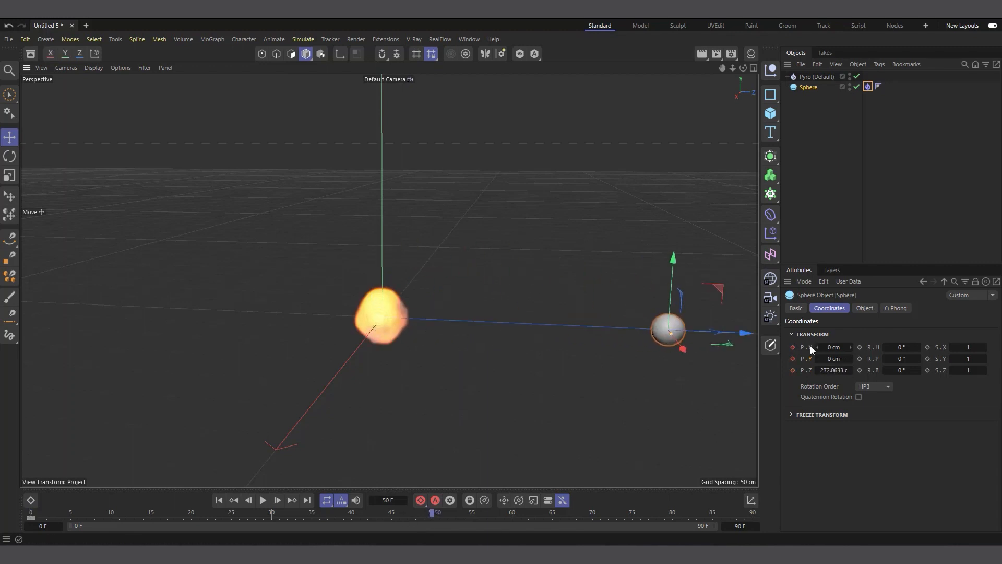
left_click(793, 370)
- Run the simulation from the first frame with the animated sphere and pause it at frame 34
left_click(220, 500)
left_click(263, 500)
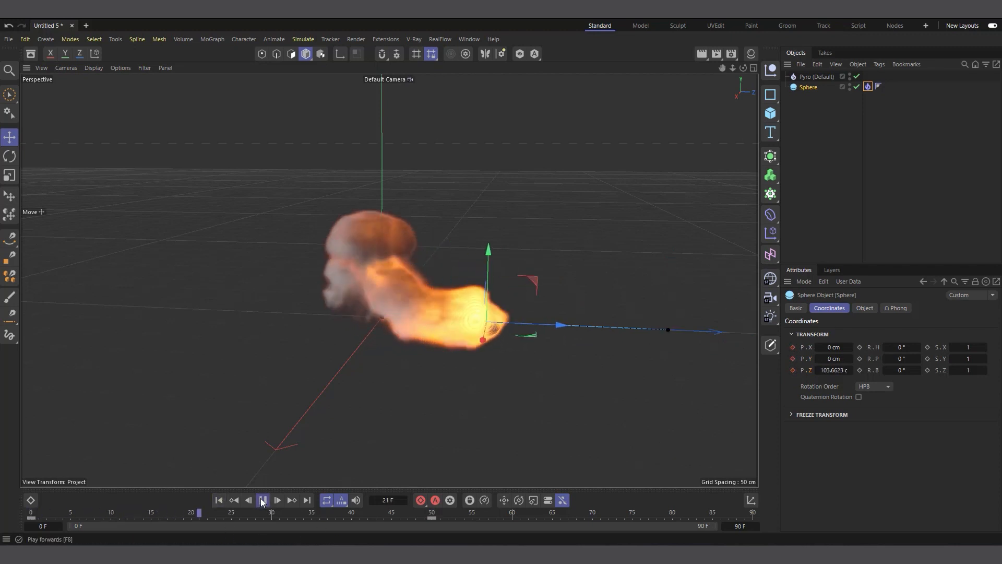
left_click(263, 500)
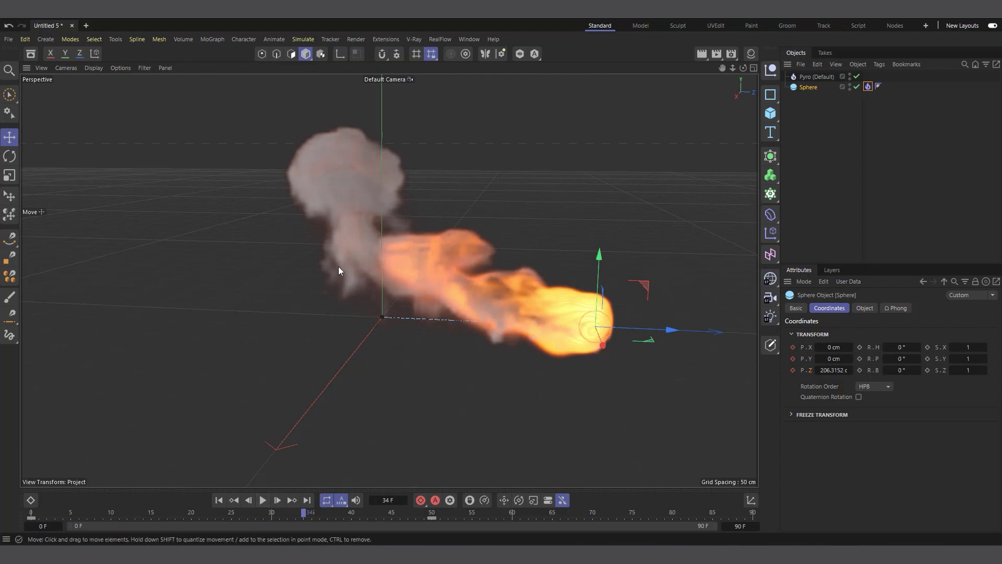
- Set the gravity in the project's simulation scene settings to 0
left_click(868, 87)
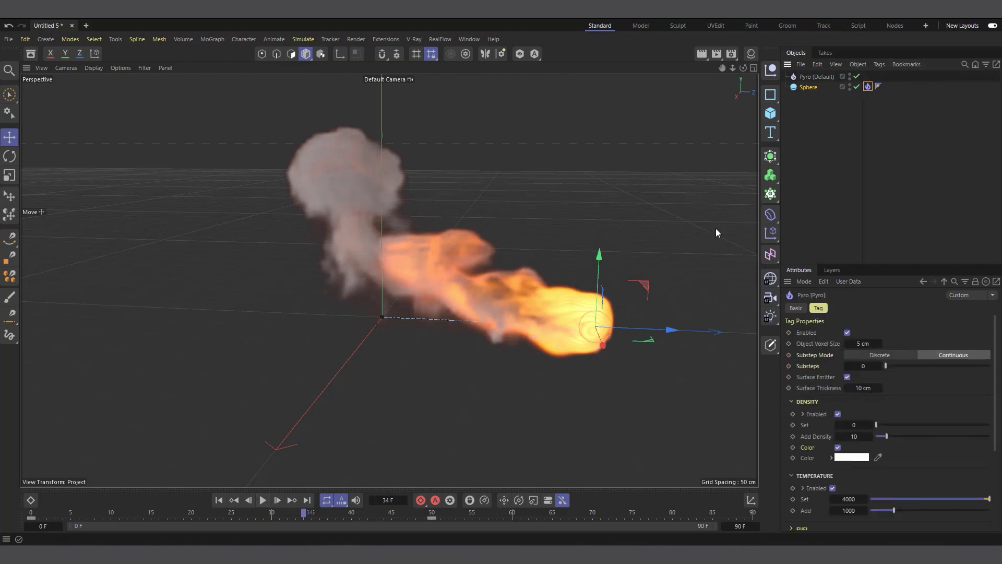
left_click(924, 205)
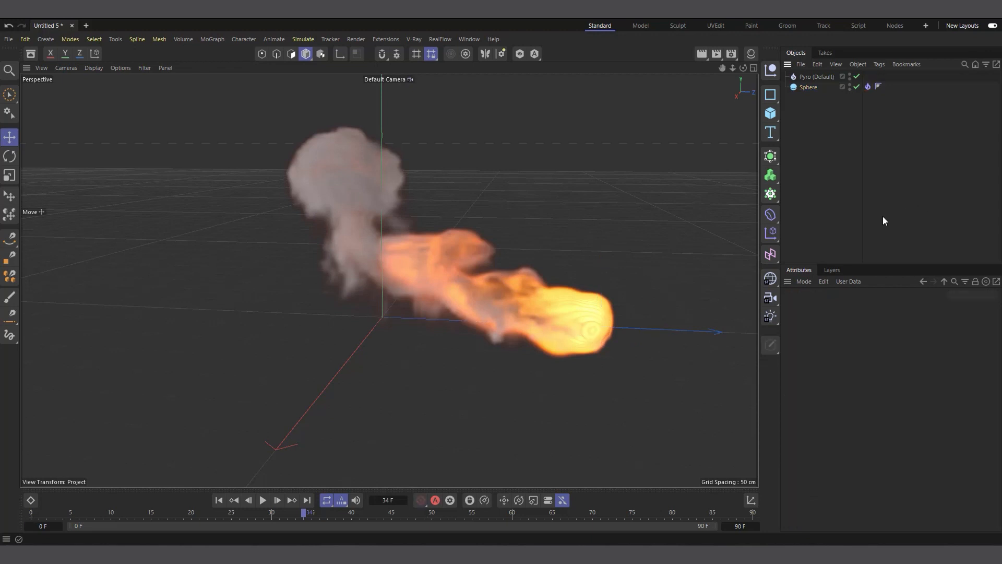
key("ctrl+d")
left_click(898, 380)
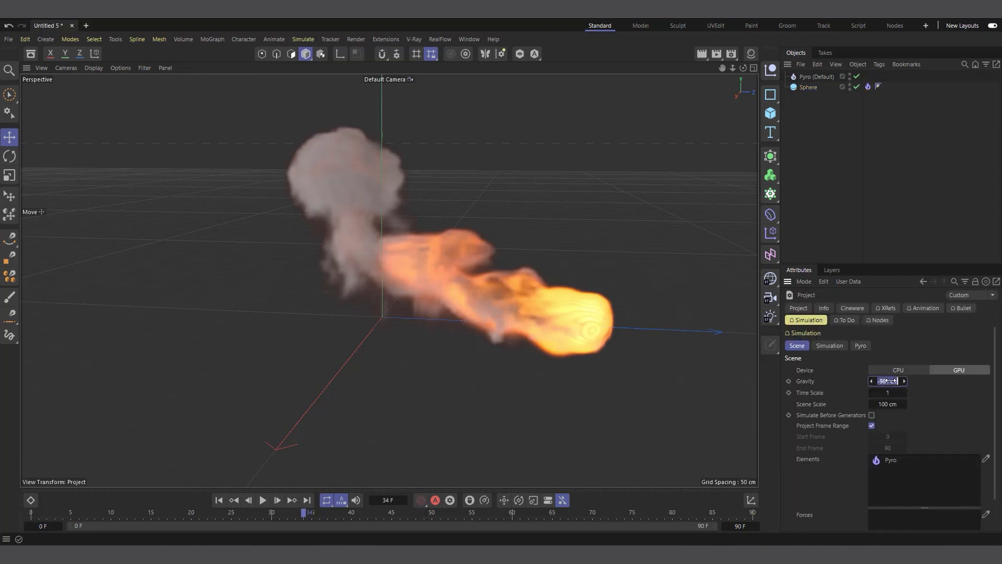
type("0")
- Set the Pyro object's density buoyancy and temperature buoyancy to 0, and replay the simulation from the first frame
left_click(827, 76)
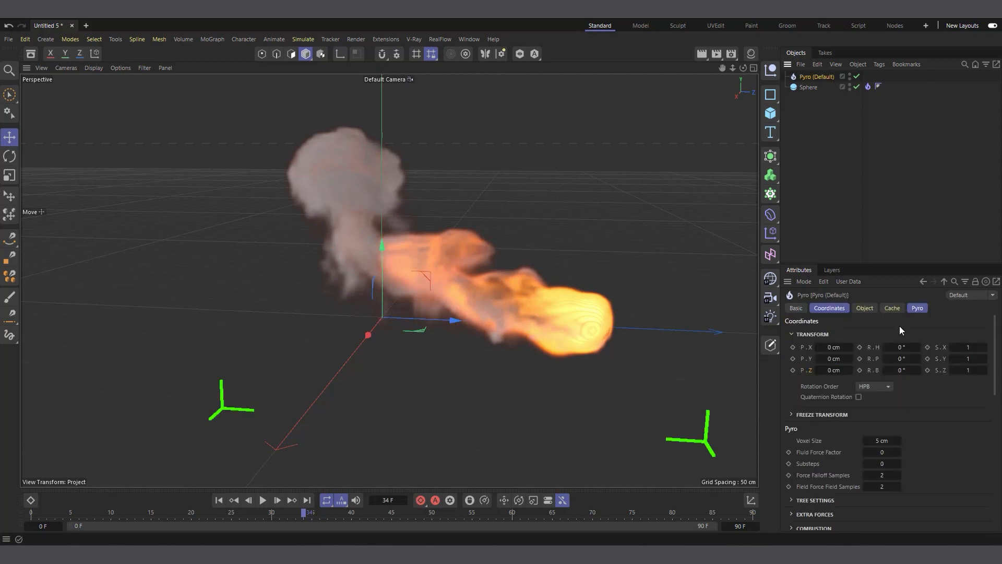
left_click(918, 308)
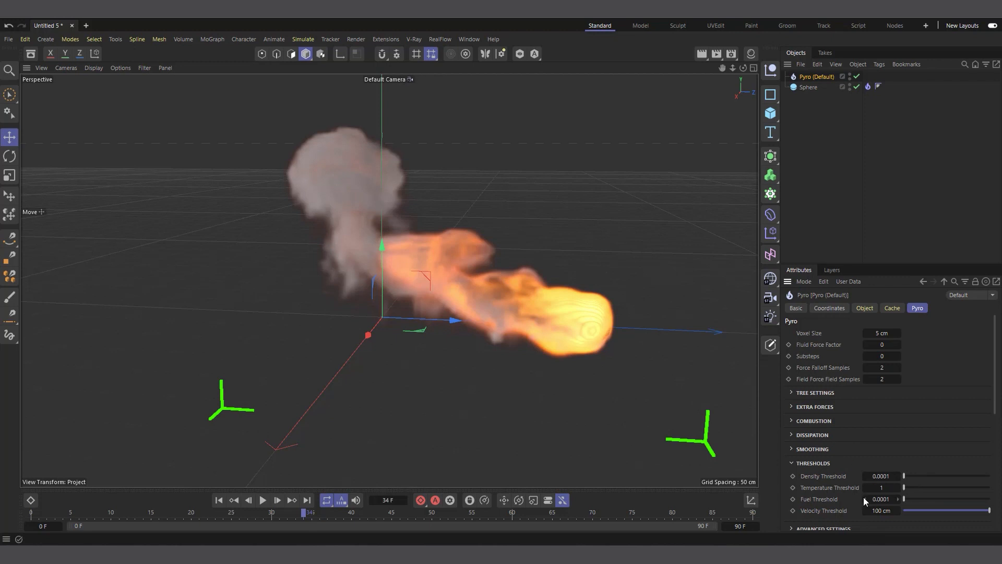
left_click(798, 410)
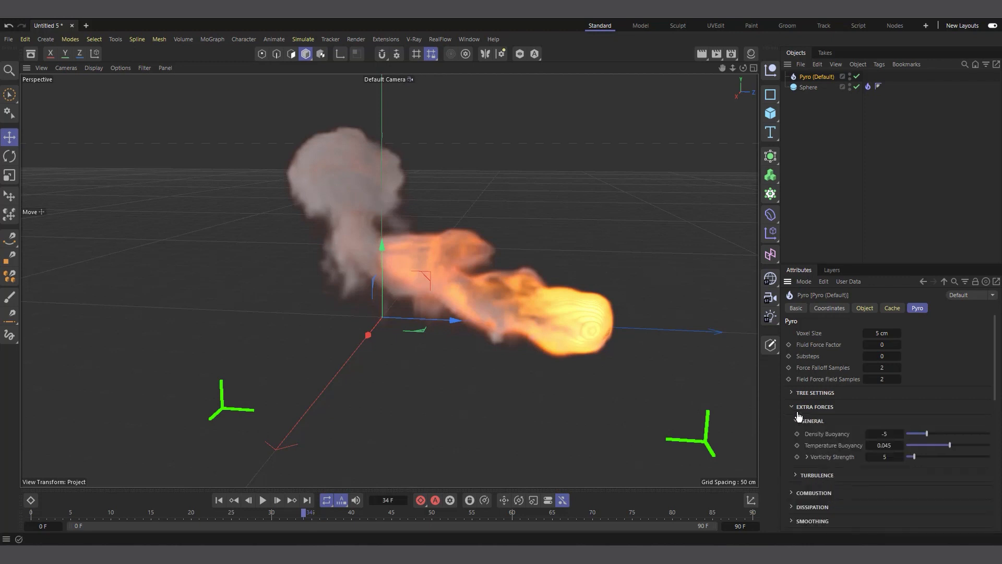
left_click(884, 432)
type("0")
key("Tab")
type("0")
key("Return")
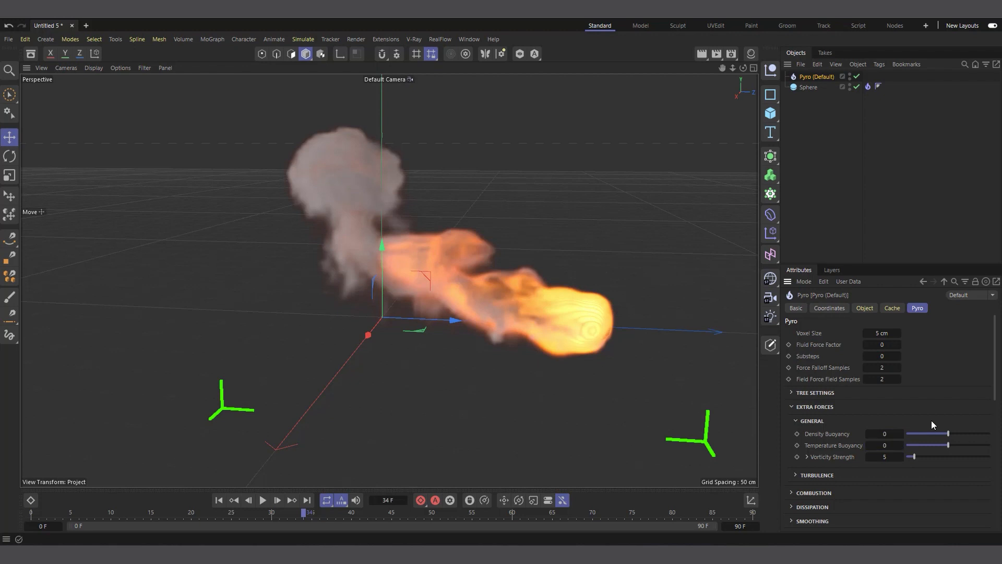
left_click(218, 501)
left_click(263, 500)
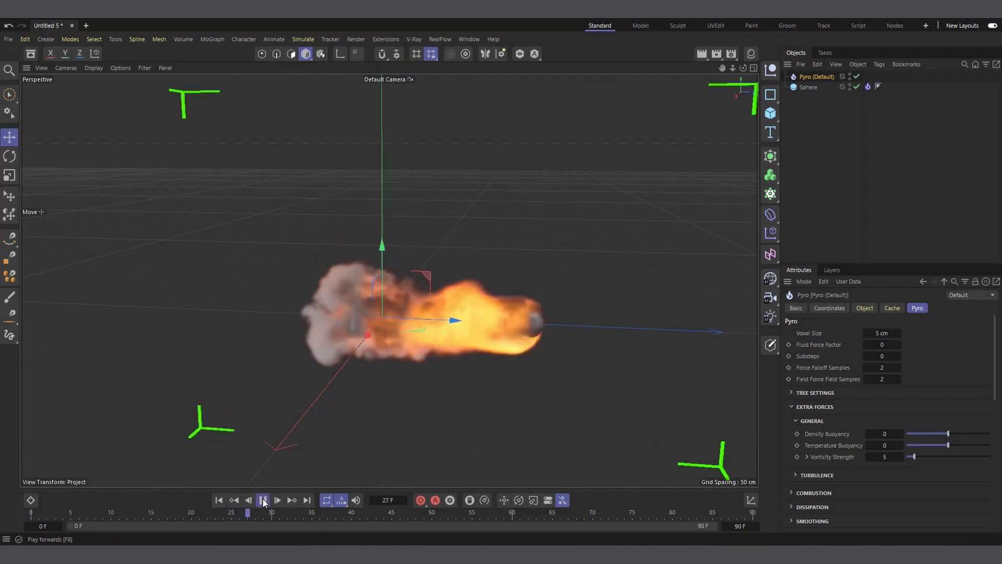
- Pause the running simulation at frame 33, replay it from the first frame and pause it at frame 39
left_click(263, 502)
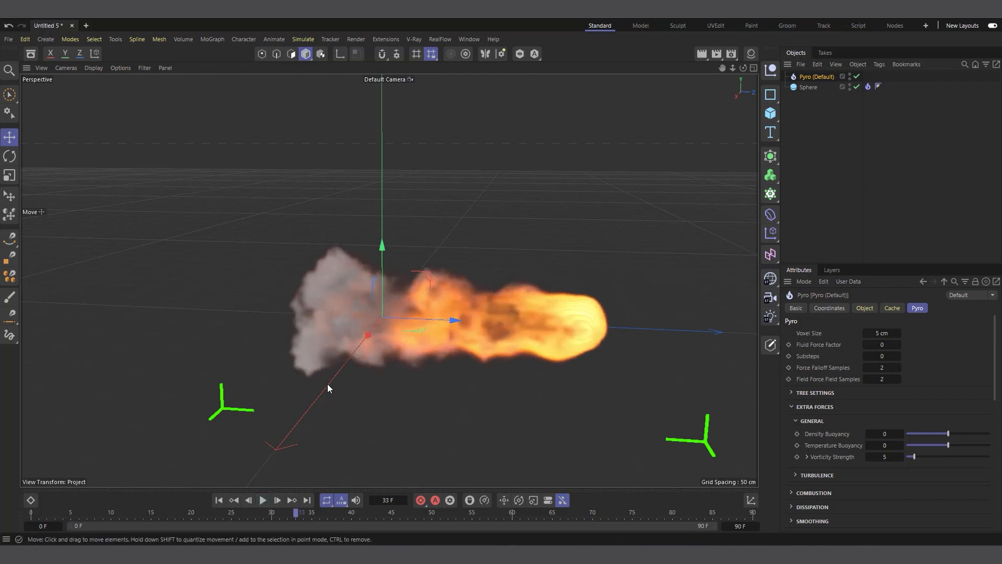
left_click(215, 500)
left_click(262, 500)
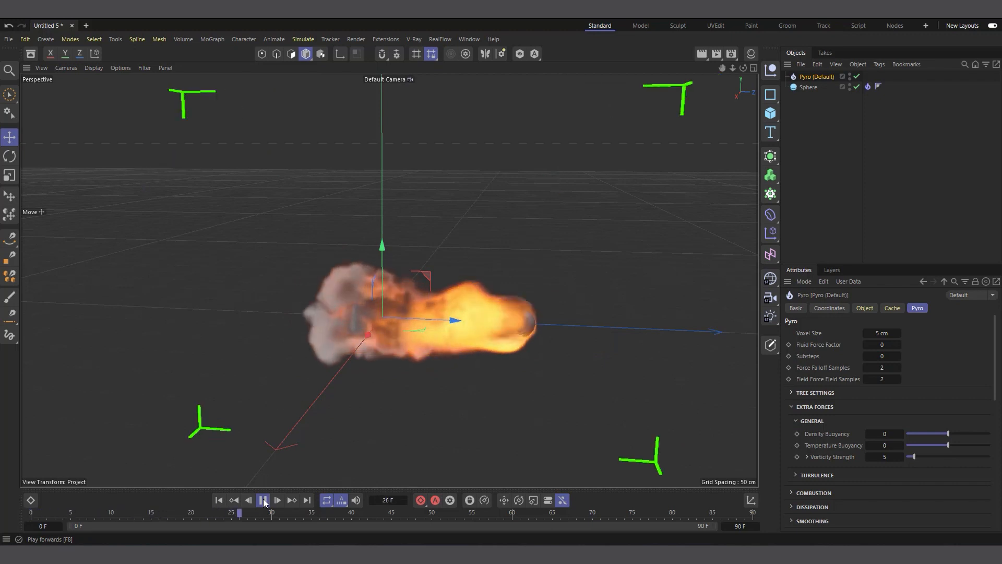
left_click(264, 500)
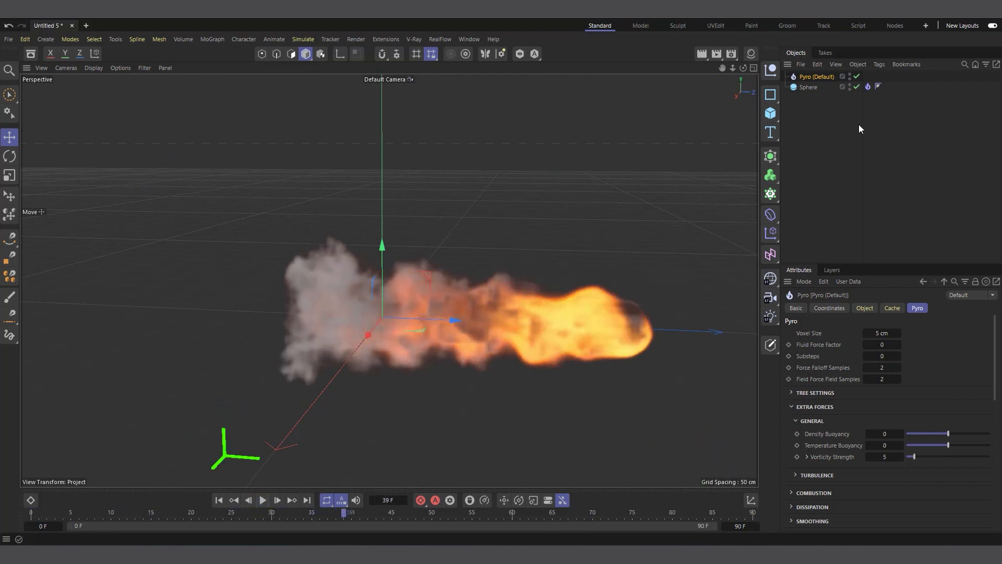
- Set the velocity strength in the sphere's Pyro tag to 100, replay the simulation from the first frame and rewind it
left_click(868, 86)
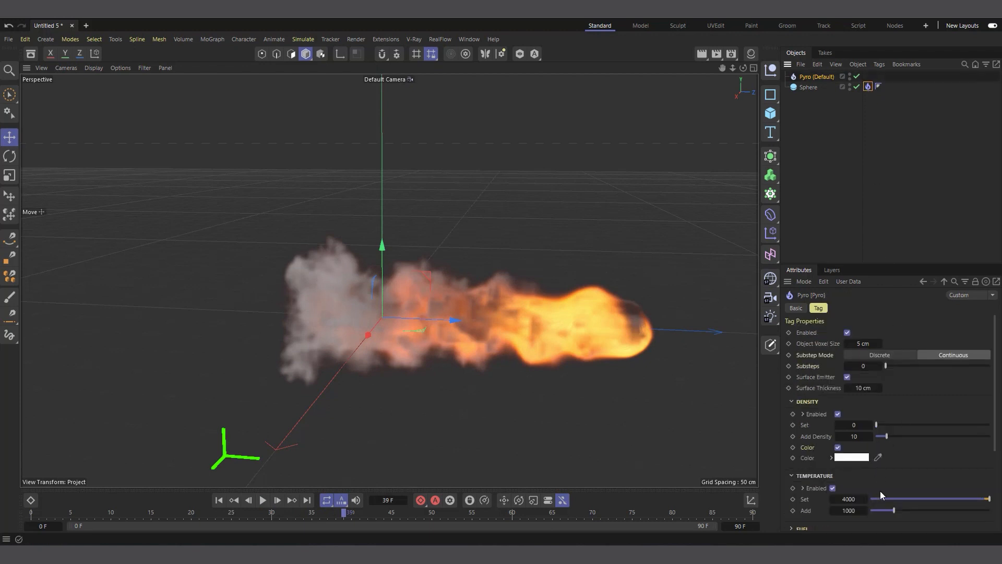
scroll(815, 417, "down", 4)
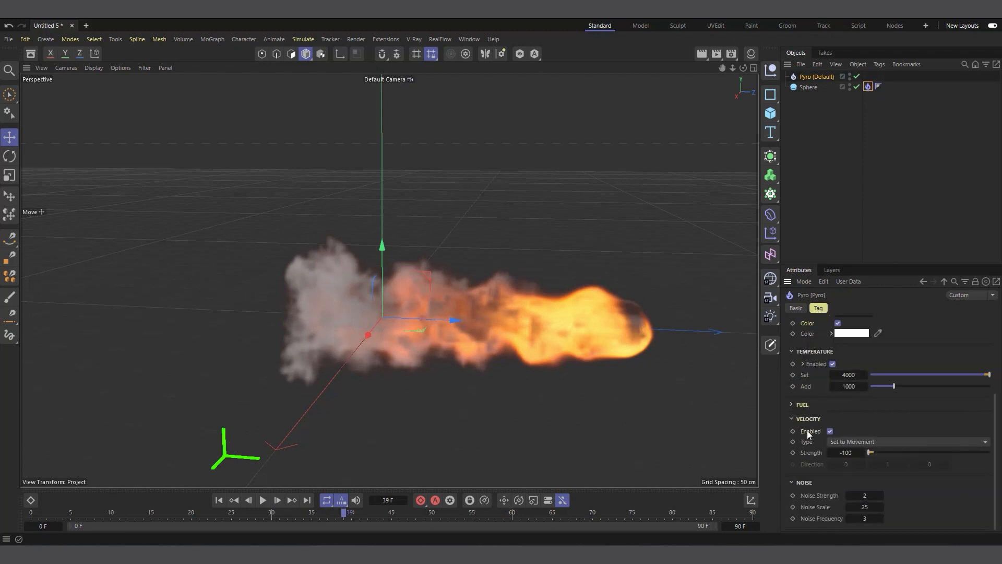
right_click(863, 452)
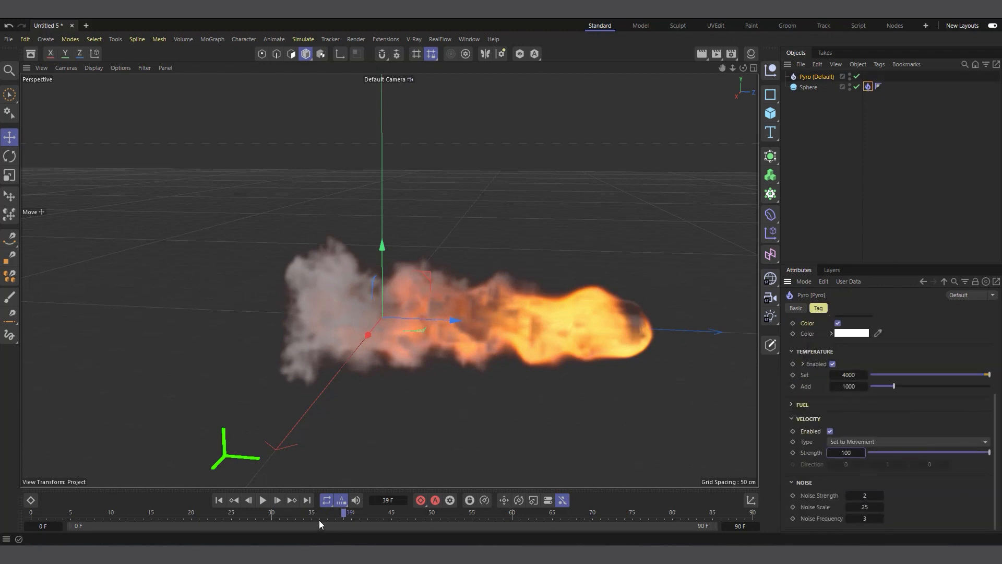
left_click(218, 501)
left_click(263, 500)
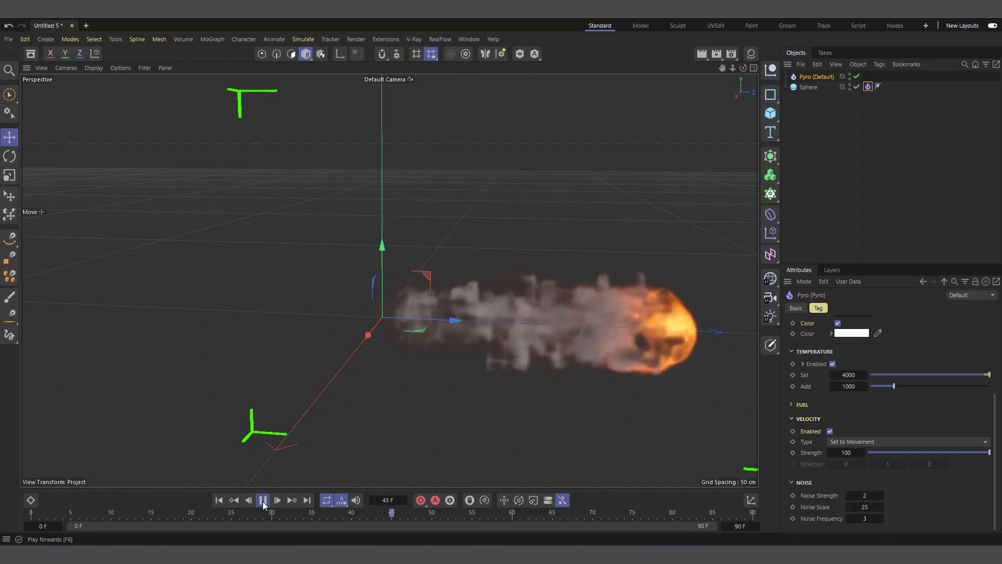
left_click(262, 500)
left_click(219, 500)
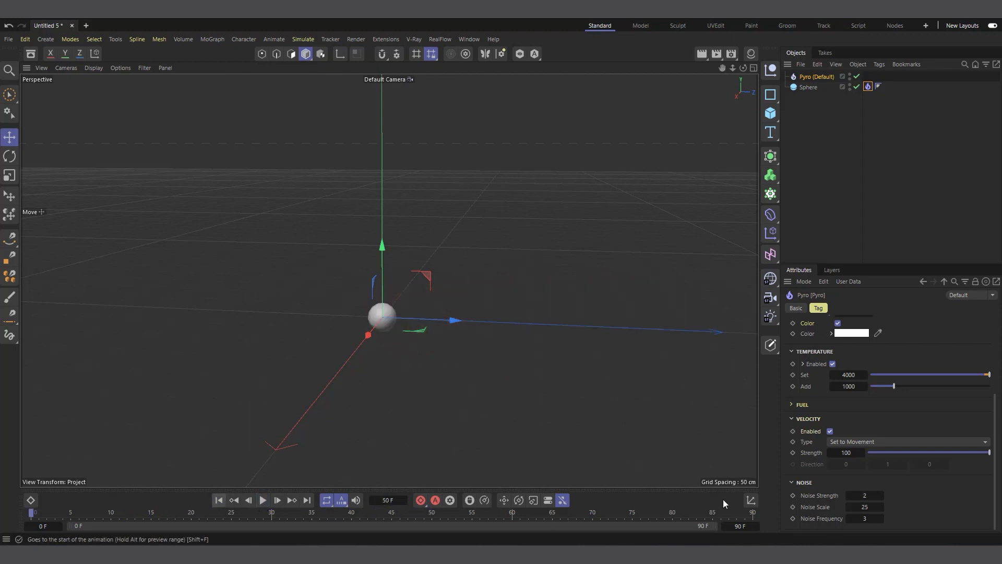
- Change the Pyro tag's velocity type to Set Absolute Velocity, run the simulation to frame 20 and rewind it
left_click(862, 441)
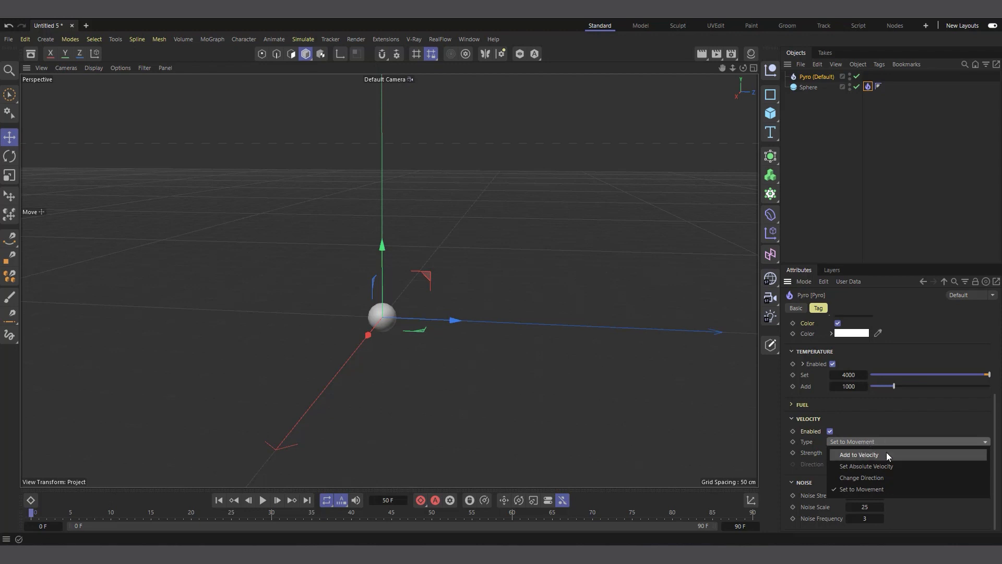
left_click(882, 467)
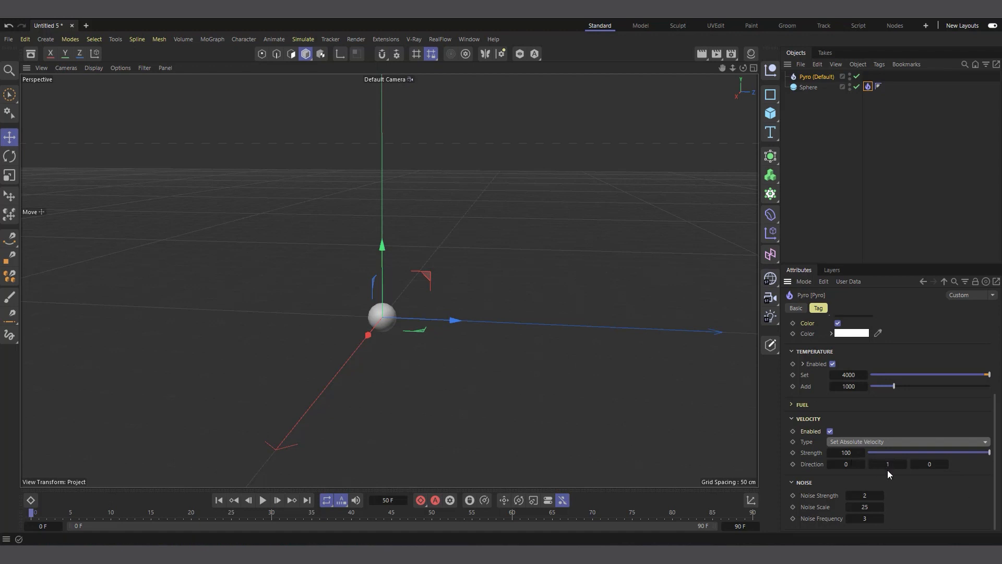
left_click(262, 500)
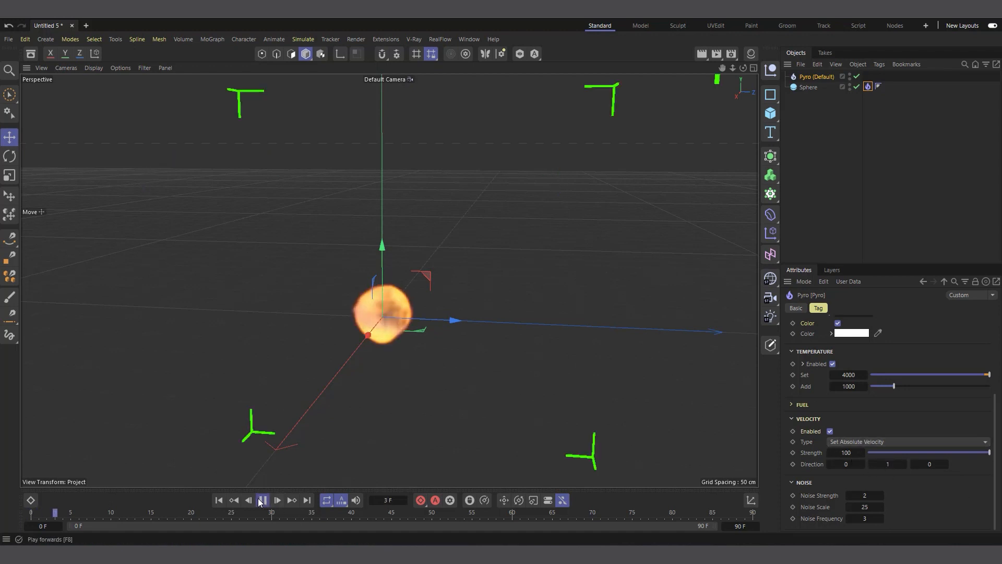
left_click(262, 500)
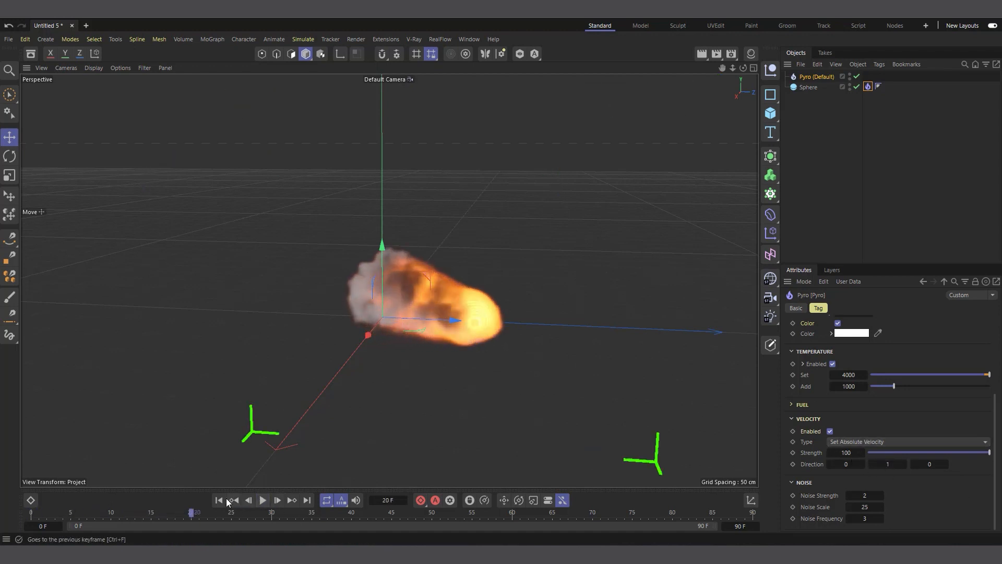
left_click(221, 501)
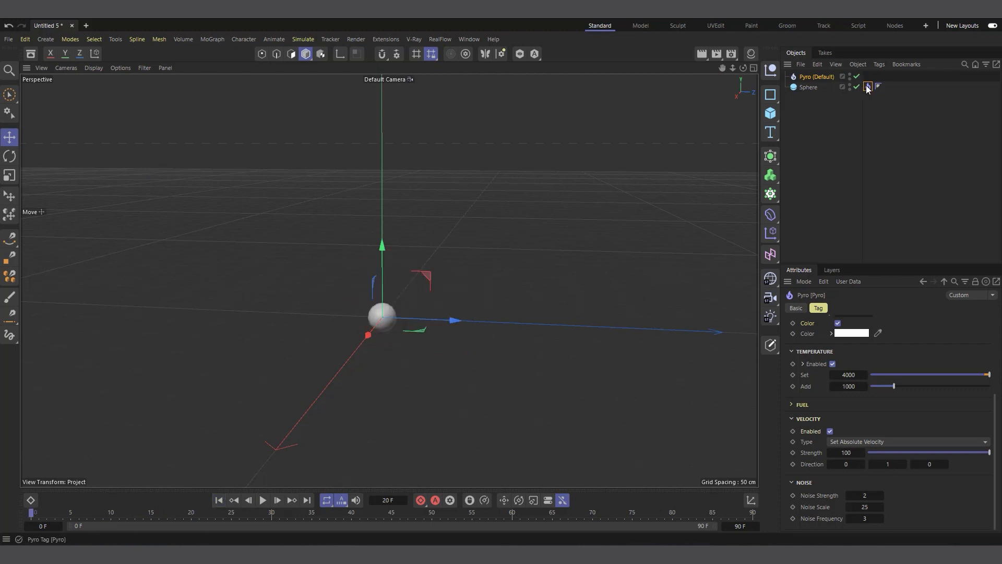
- Remove the sphere's X, Y and Z position animation and run the simulation to frame 30 with the sphere stationary
left_click(807, 87)
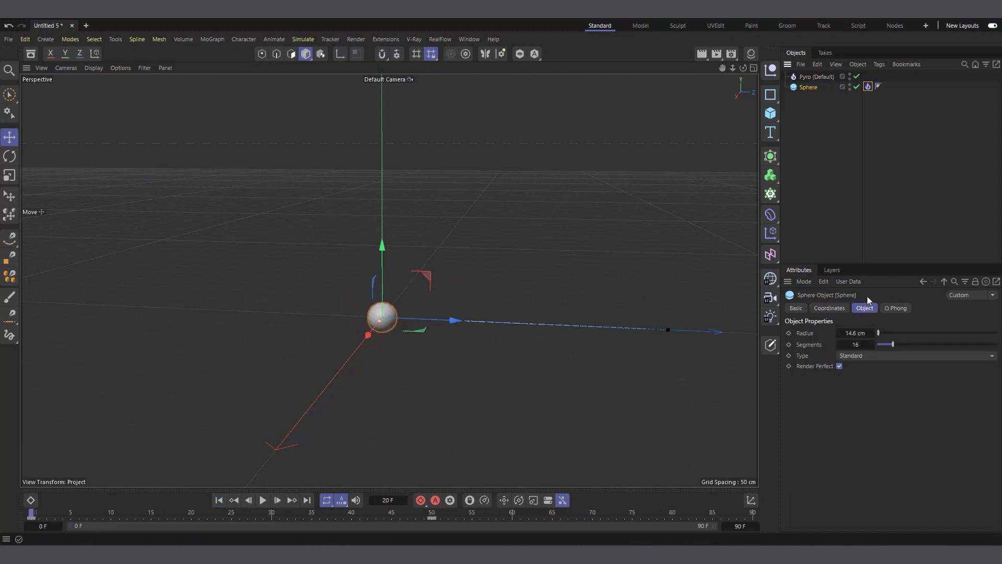
left_click(833, 308)
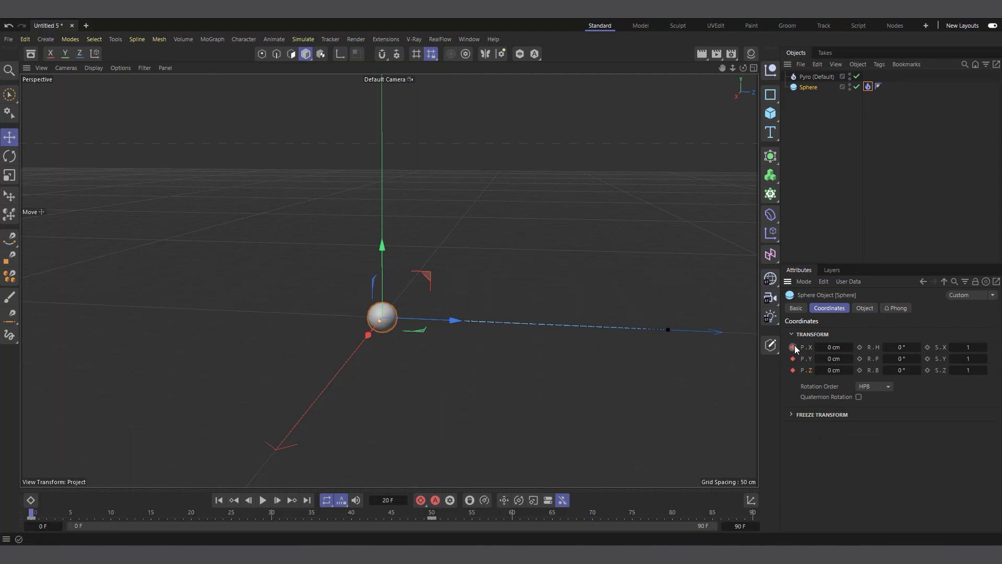
right_click(794, 347)
left_click(794, 368)
left_click_drag(794, 348, 797, 371, "ctrl+shift")
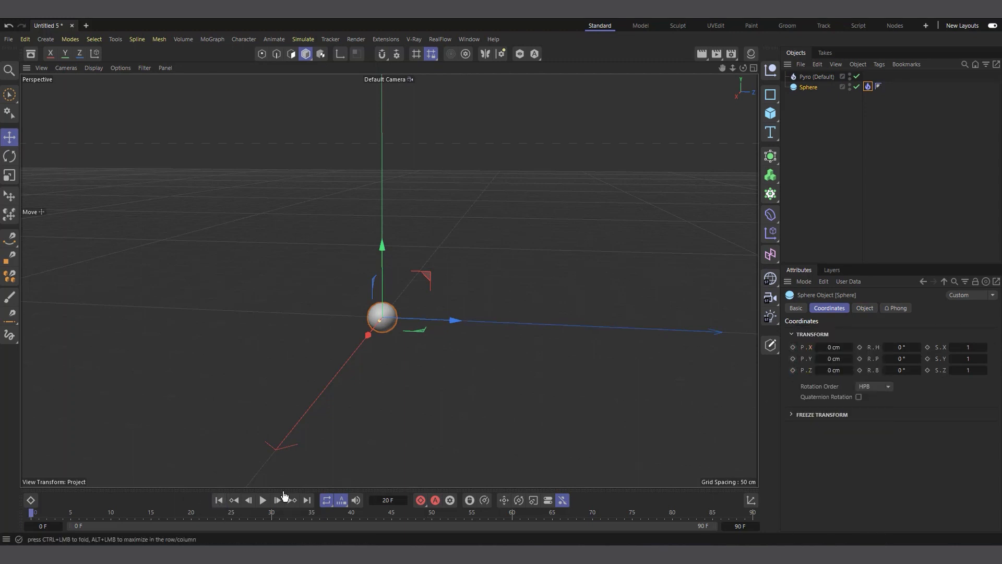
left_click(263, 500)
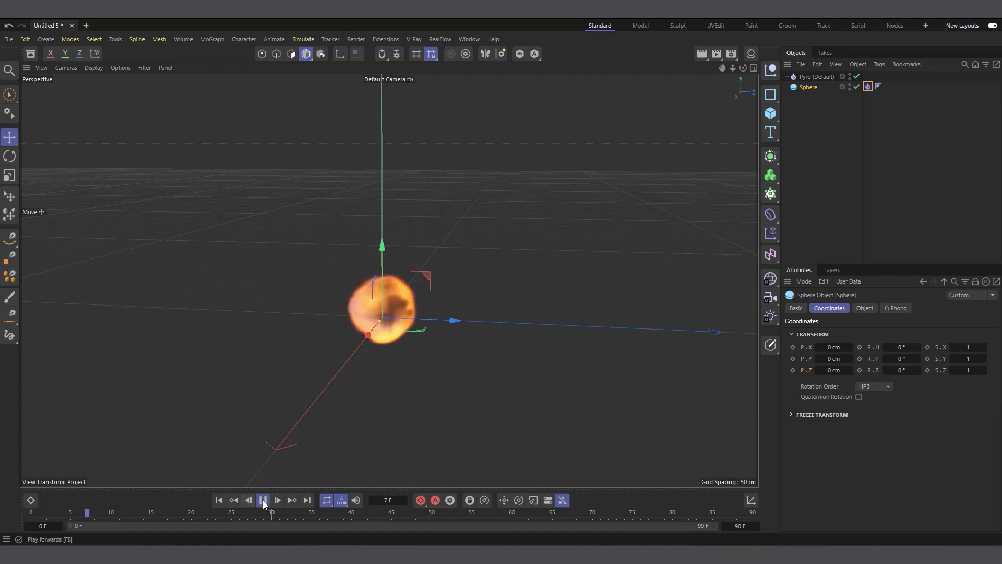
left_click(263, 500)
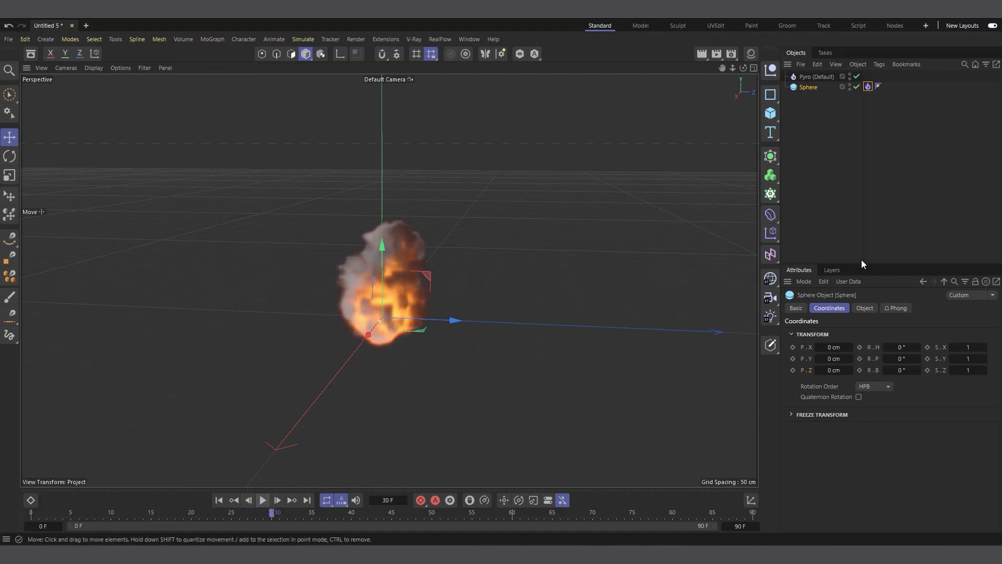
- Set the Y velocity direction in the sphere's Pyro tag to -1, run the simulation and rewind it
left_click(868, 87)
scroll(800, 473, "down", 5)
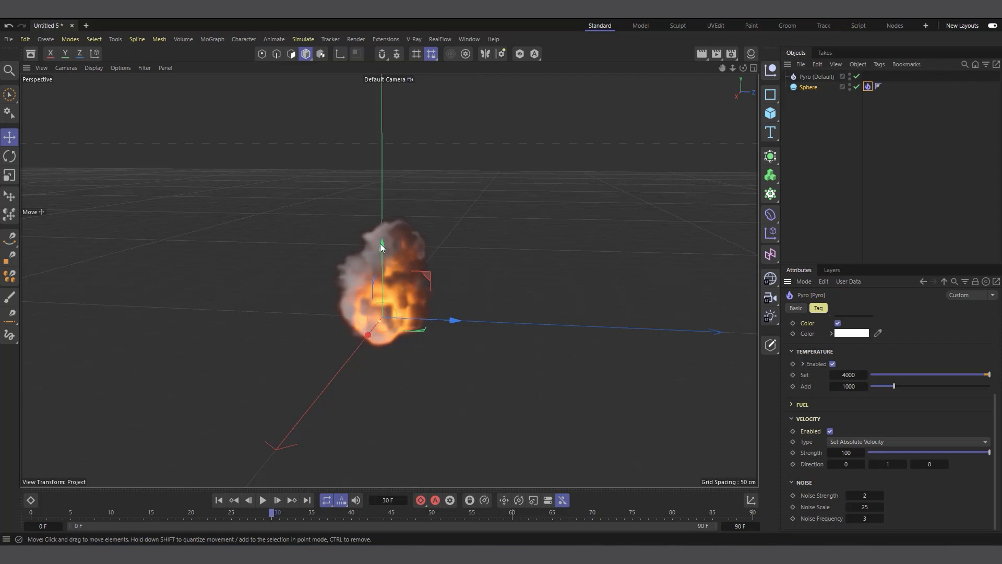
left_click(889, 465)
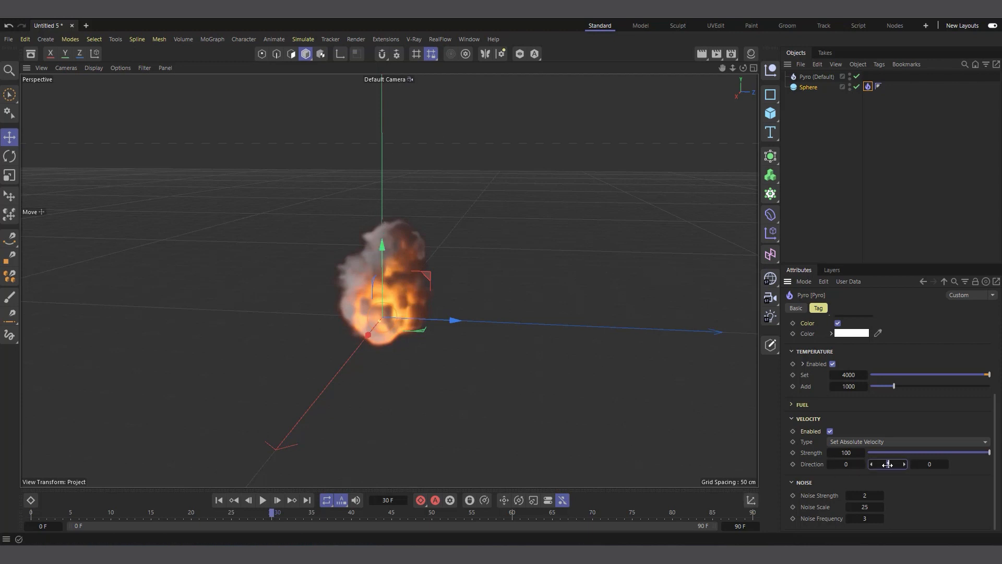
type("-1")
key("Return")
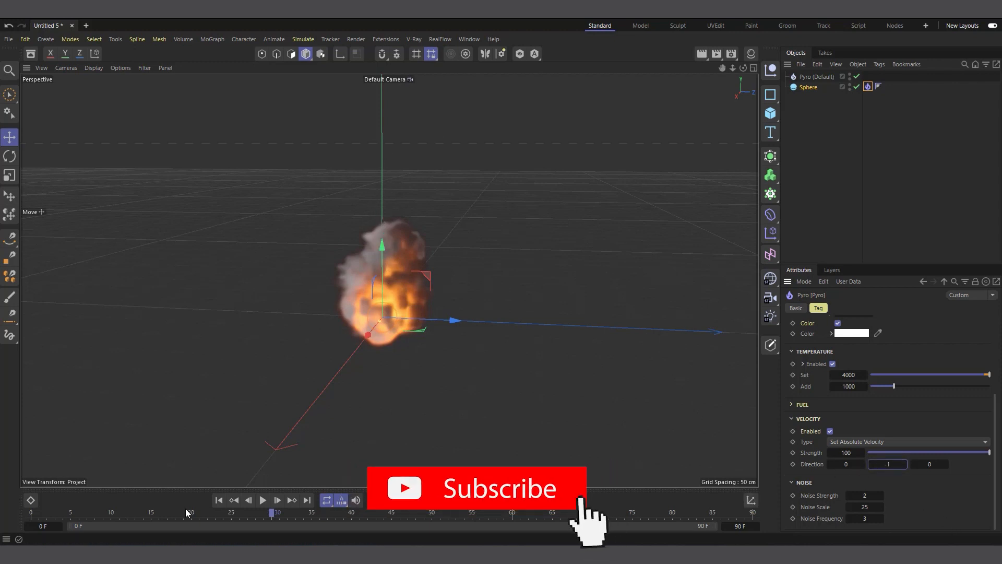
left_click(263, 500)
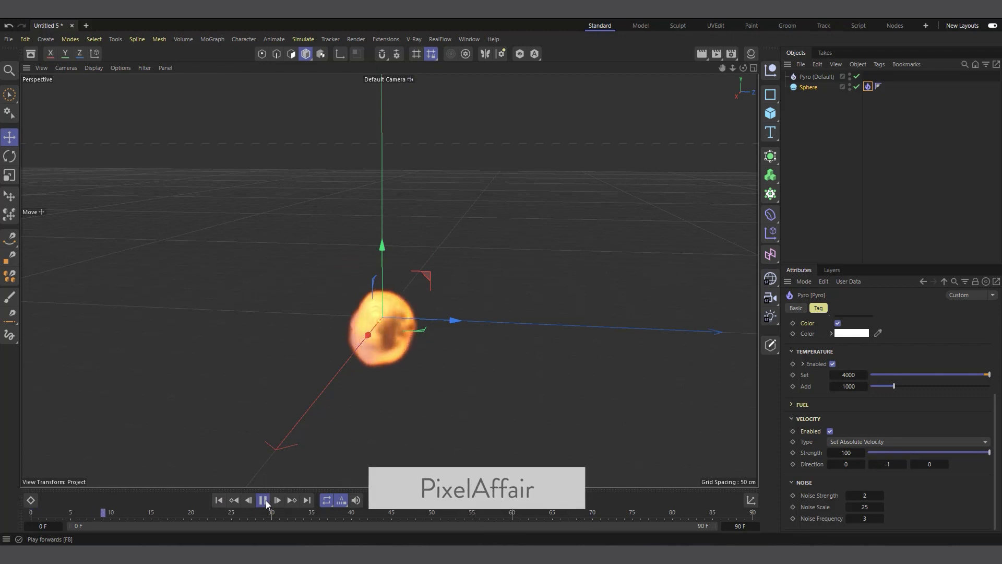
left_click(263, 501)
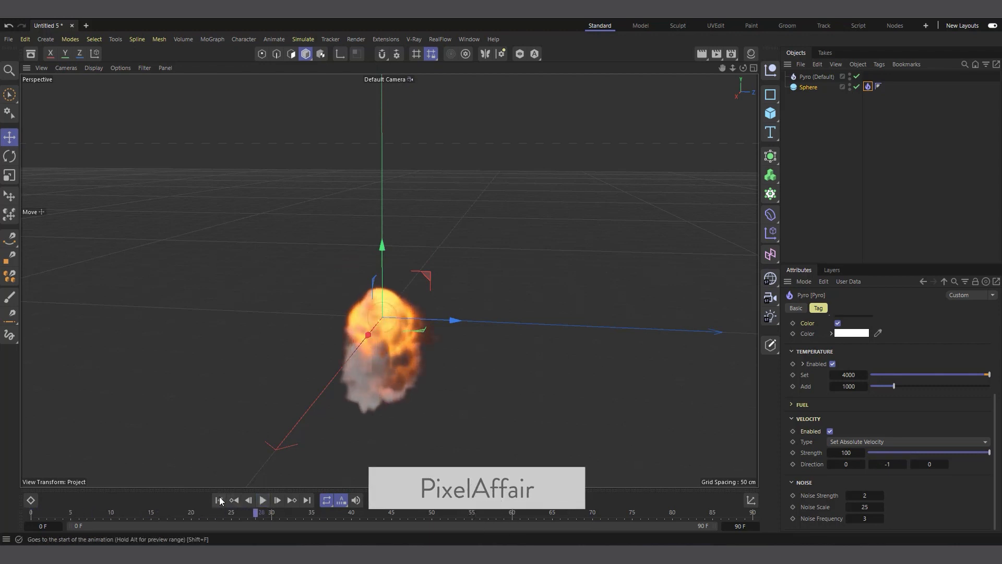
left_click(219, 500)
- Set the Pyro tag's velocity direction to 1 in X and 0 in Y, and run the simulation to frame 36
double_click(850, 464)
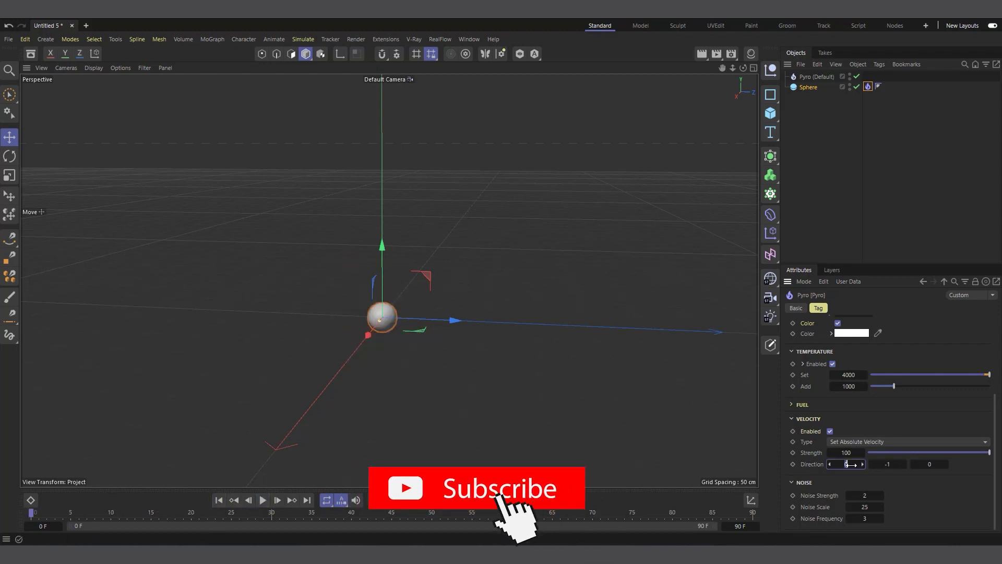
type("1")
double_click(888, 464)
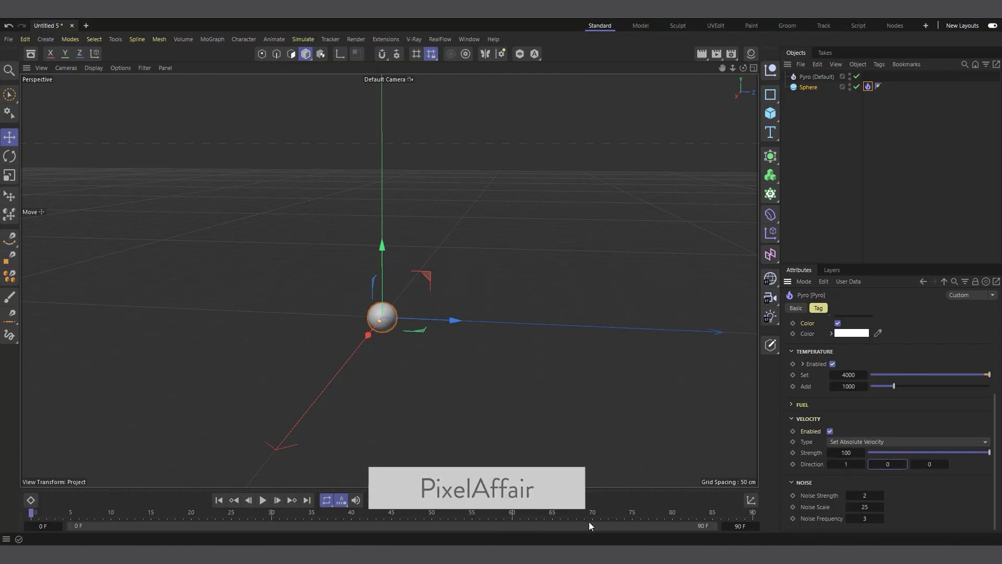
left_click(262, 501)
left_click(262, 505)
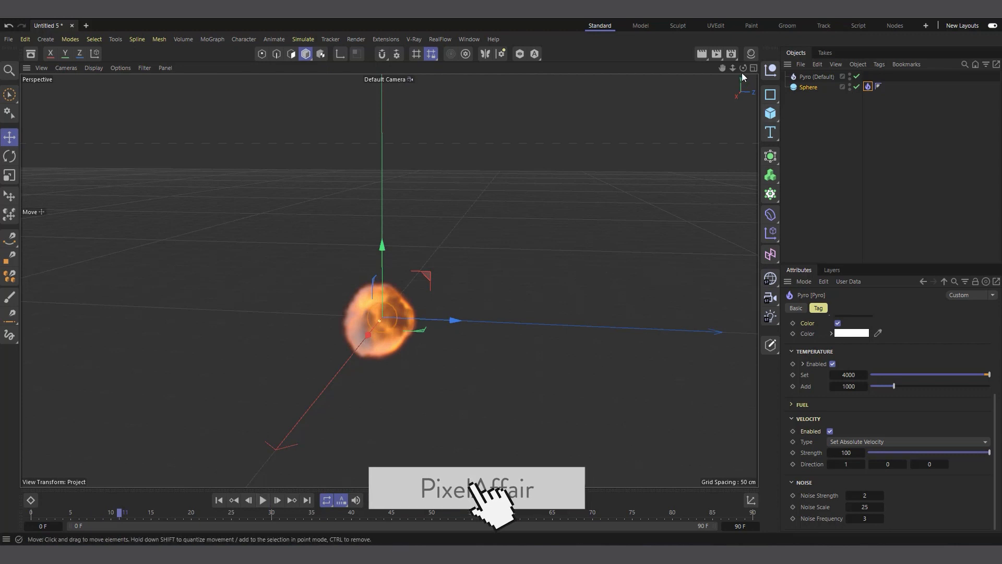
left_click_drag(744, 69, 677, 166)
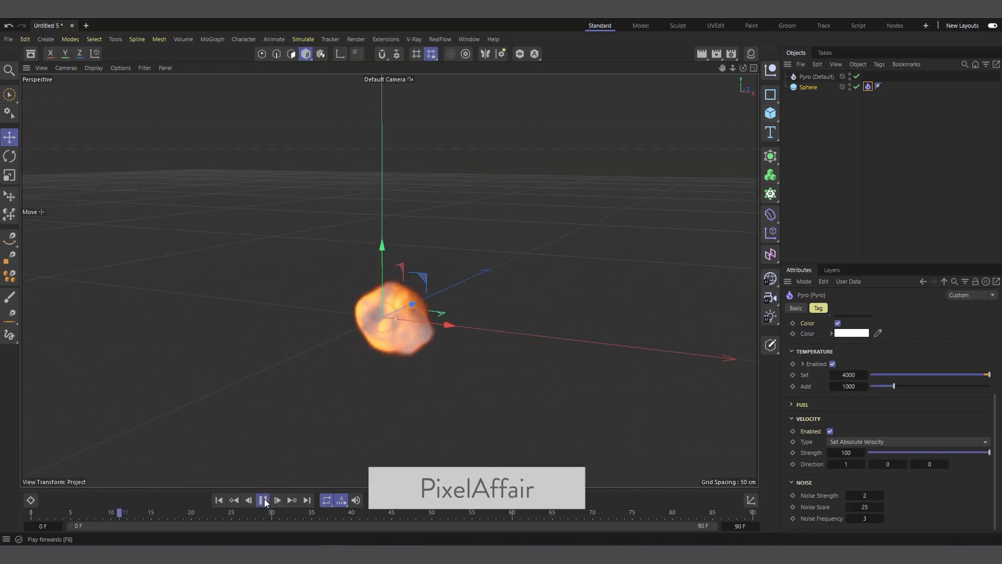
left_click(263, 501)
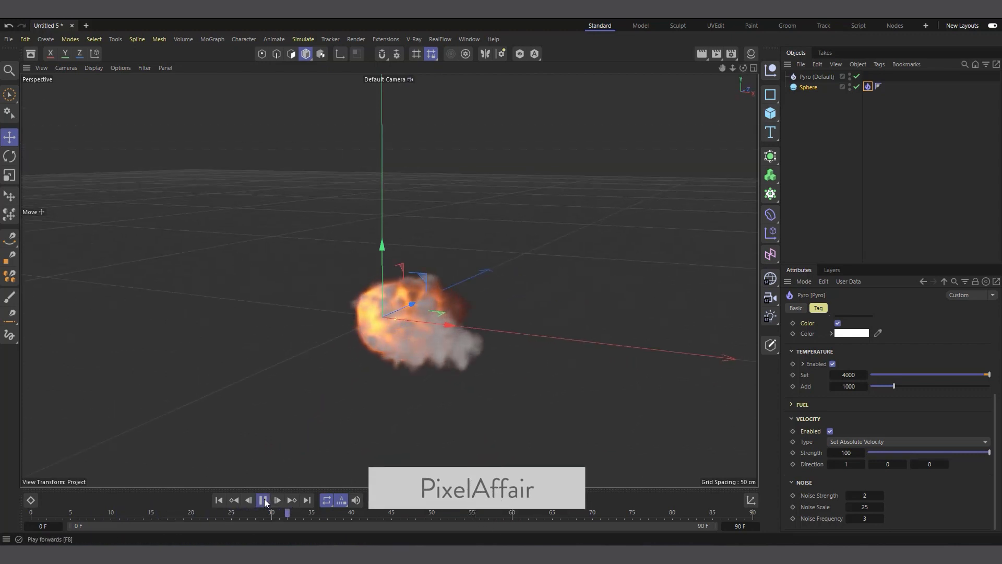
left_click(263, 502)
- Reset the X component of the Pyro tag's velocity direction to 0
left_click(863, 463)
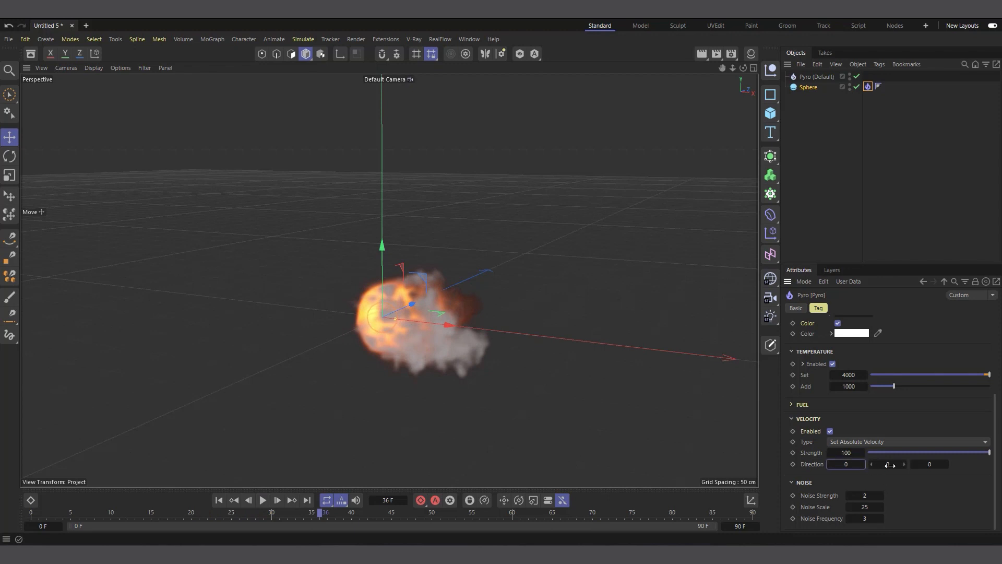
type("0")
left_click(904, 464)
- Set the object voxel size in the sphere's Pyro tag to 2 cm
scroll(933, 416, "up", 5)
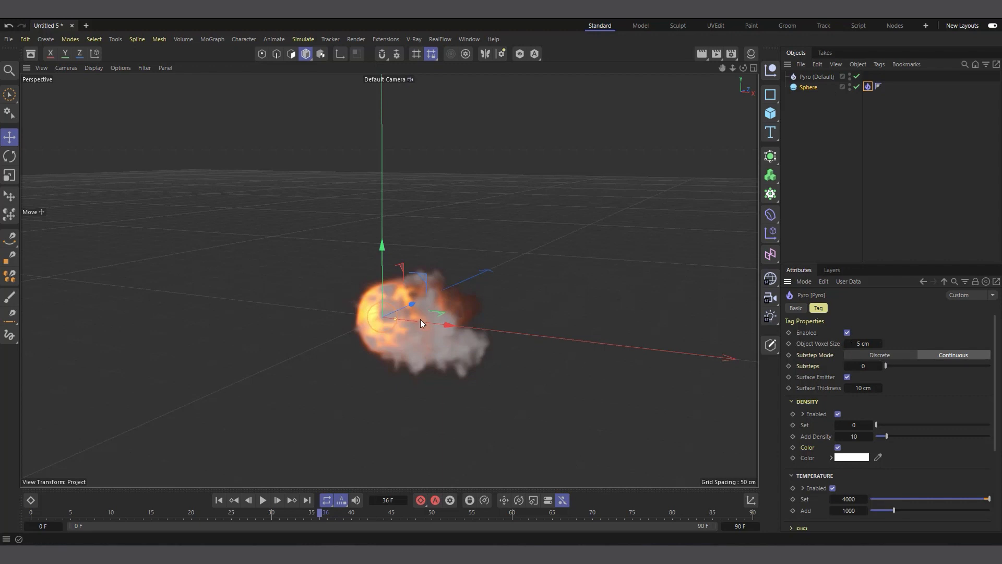
scroll(421, 320, "up", 4)
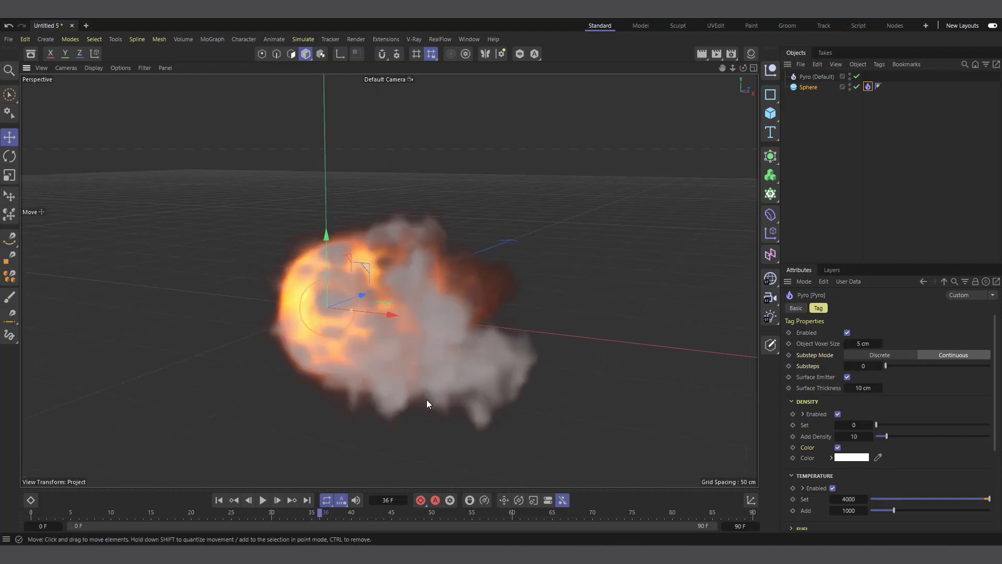
scroll(443, 296, "down", 1)
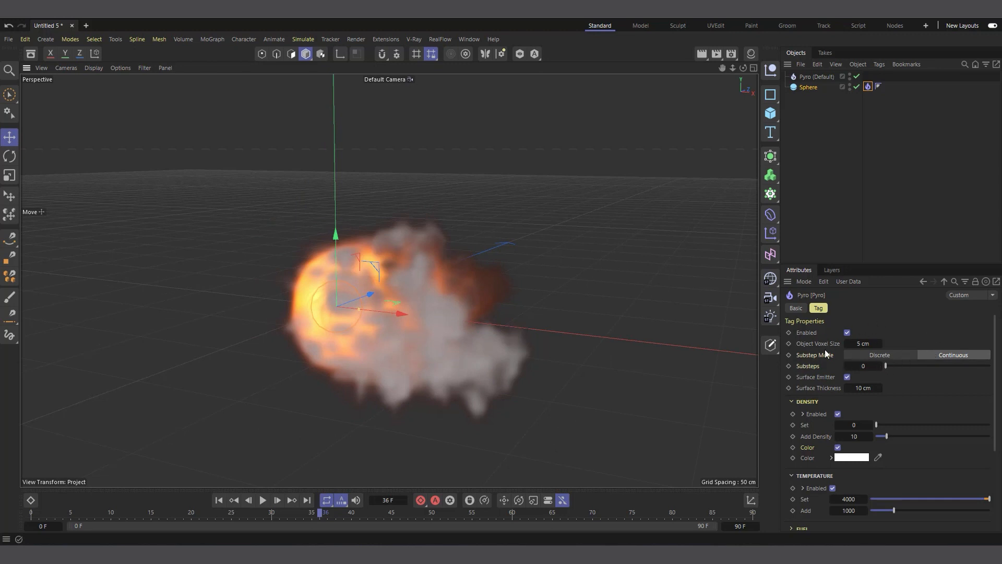
scroll(448, 319, "down", 1)
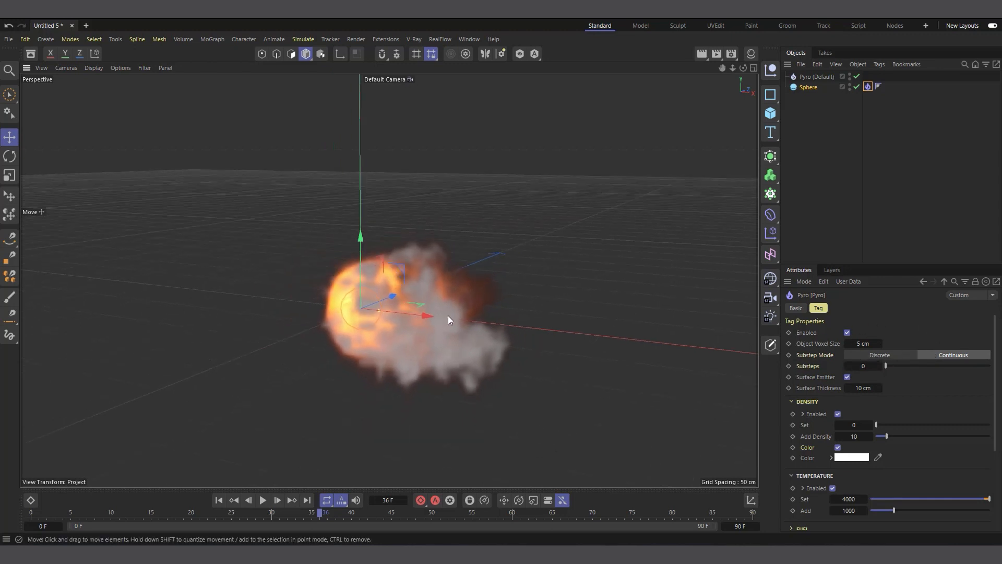
scroll(383, 359, "up", 1)
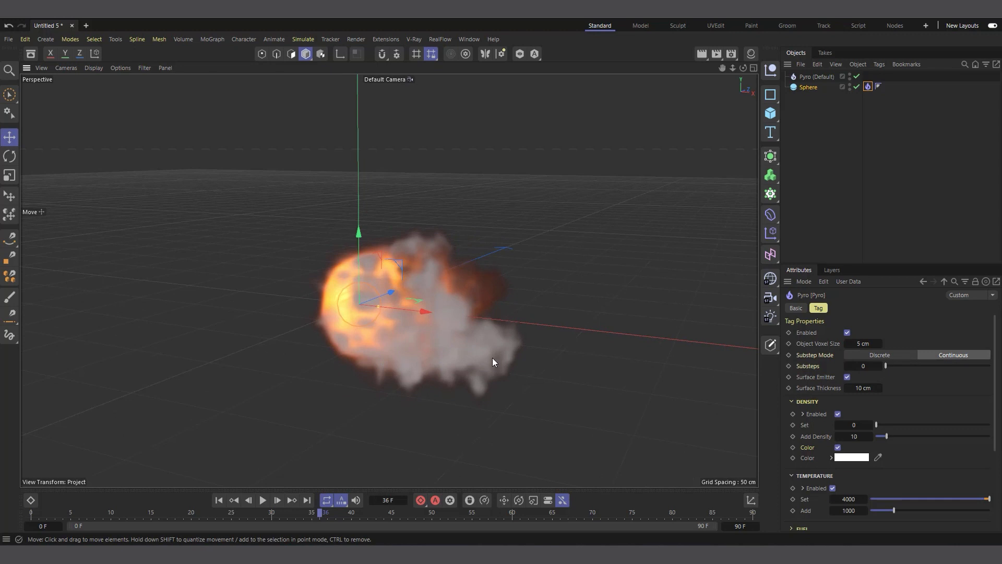
left_click(863, 343)
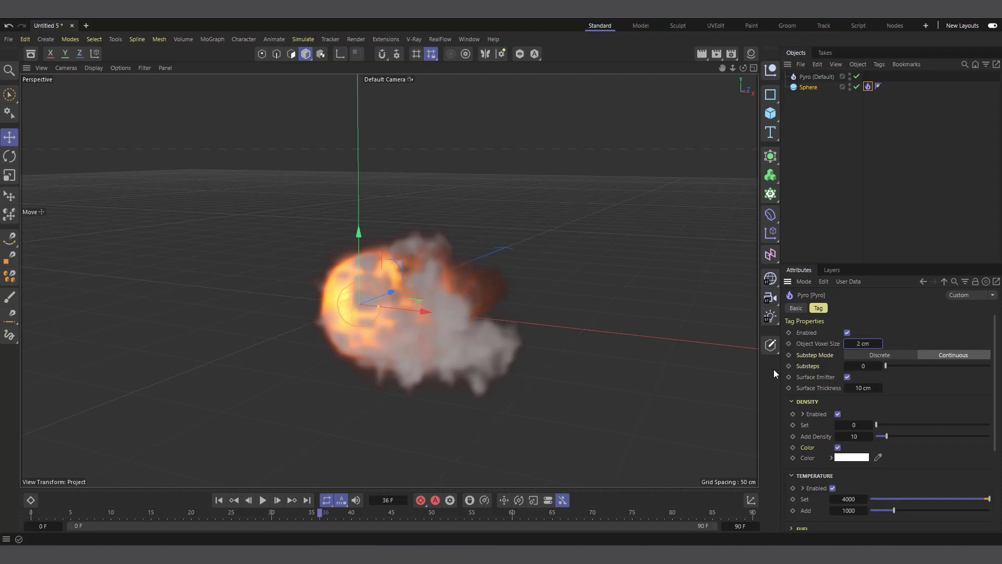
- Rerun the simulation from the start to frame 34 and inspect the smoke and fire detail
left_click(219, 500)
left_click(263, 500)
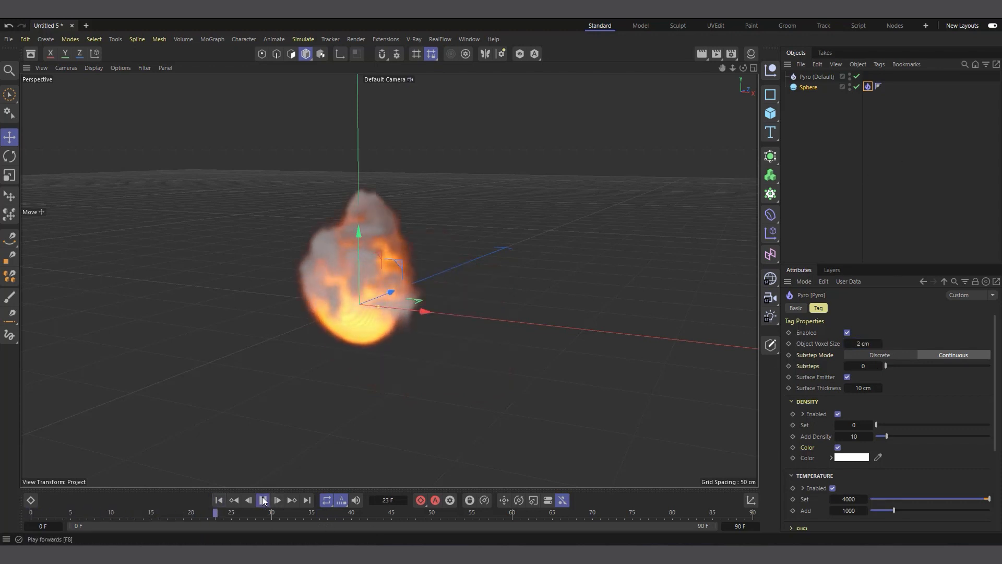
left_click(263, 501)
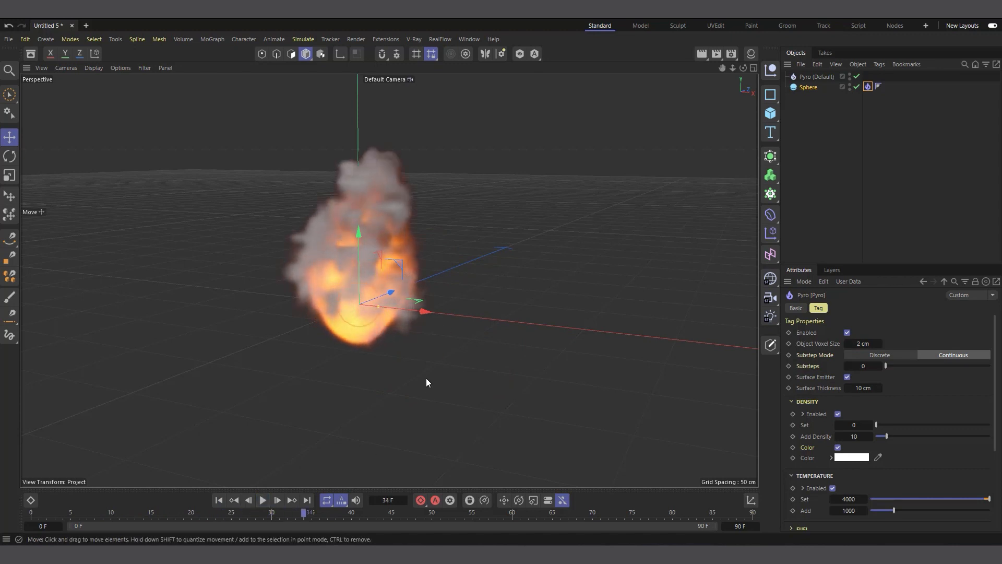
scroll(426, 382, "down", 2)
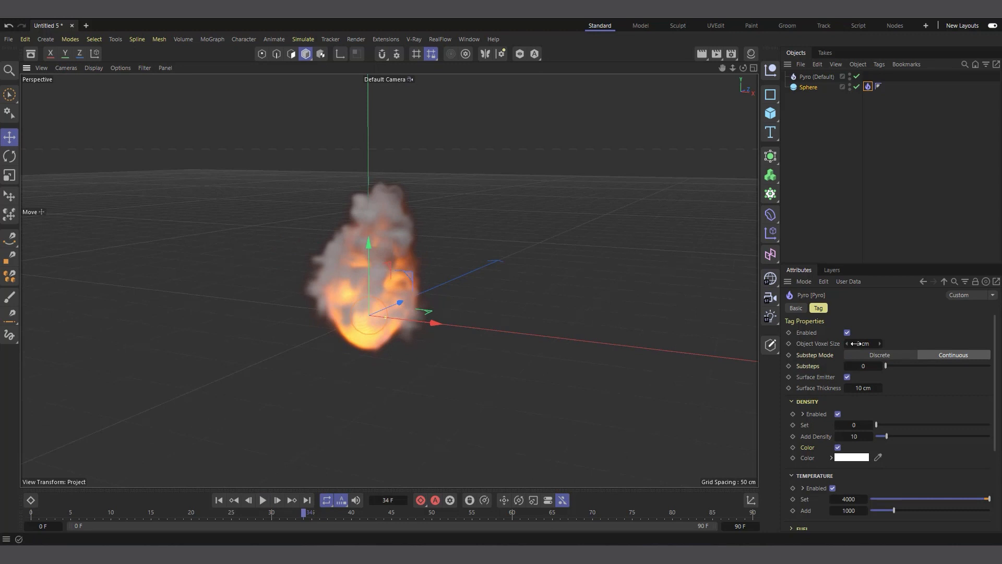
scroll(370, 187, "up", 2)
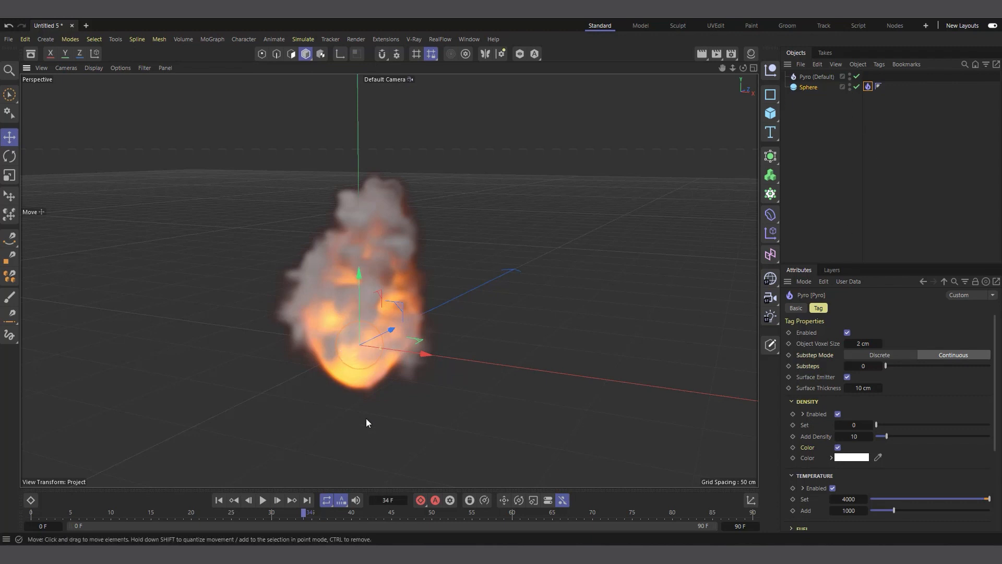
- Set the Pyro object's voxel size to 2 cm and run the simulation from the start to frame 45
left_click(822, 77)
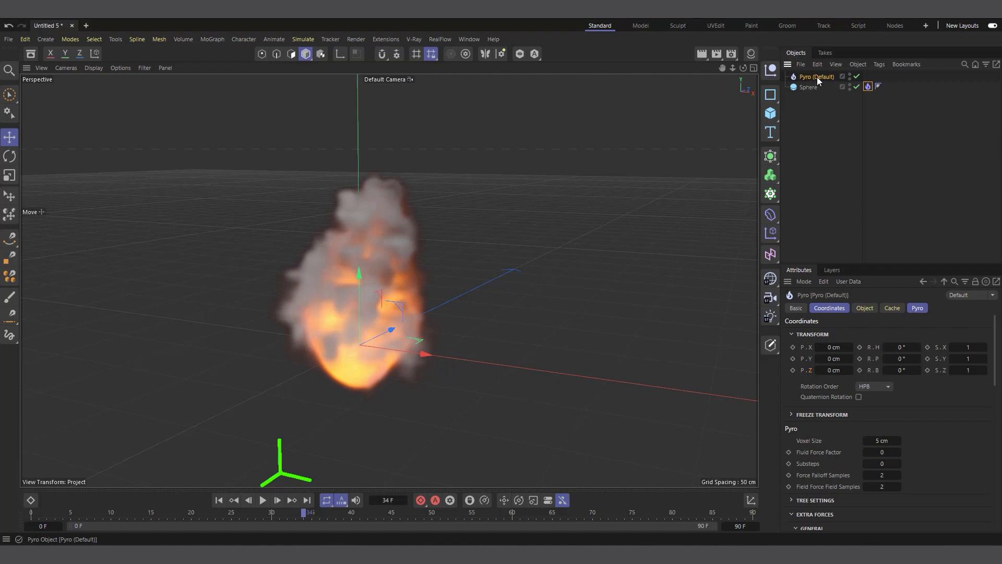
left_click(918, 309)
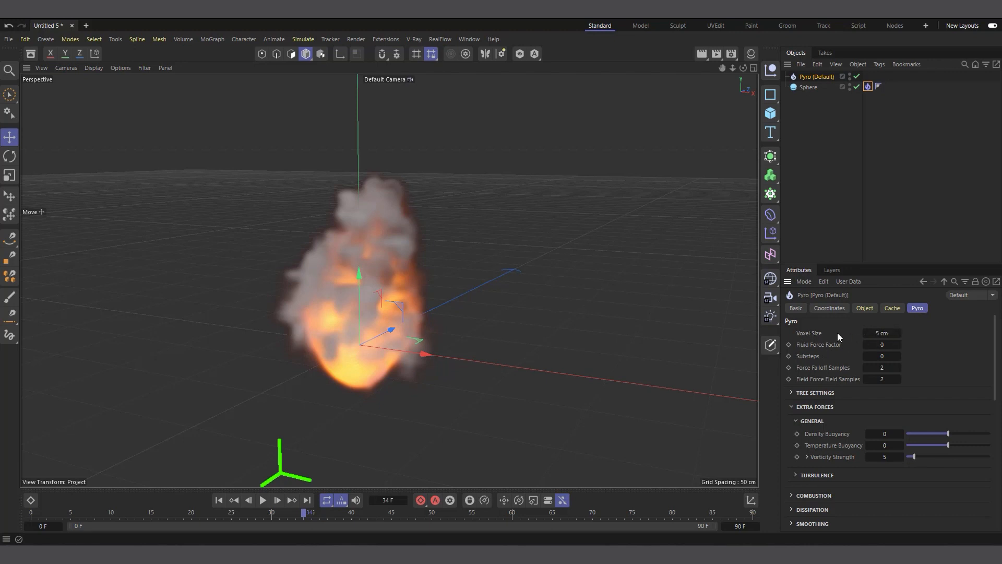
double_click(883, 333)
type("2")
key("Return")
left_click(218, 502)
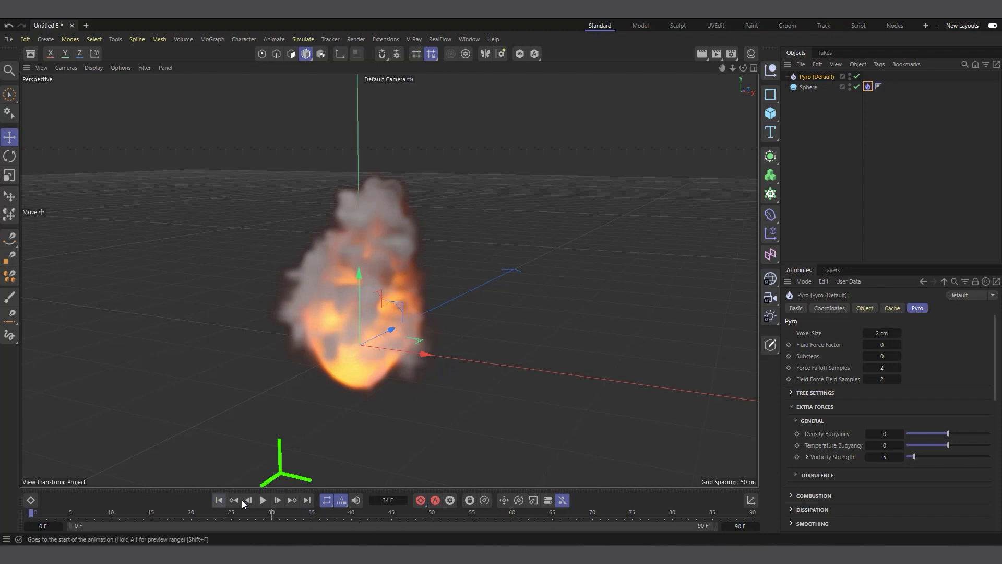
left_click(263, 502)
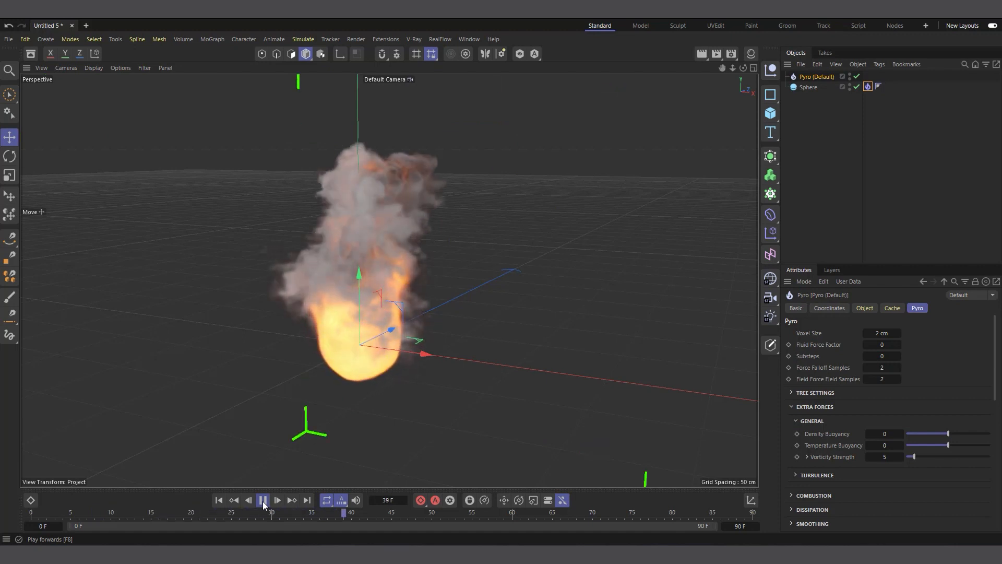
left_click(263, 501)
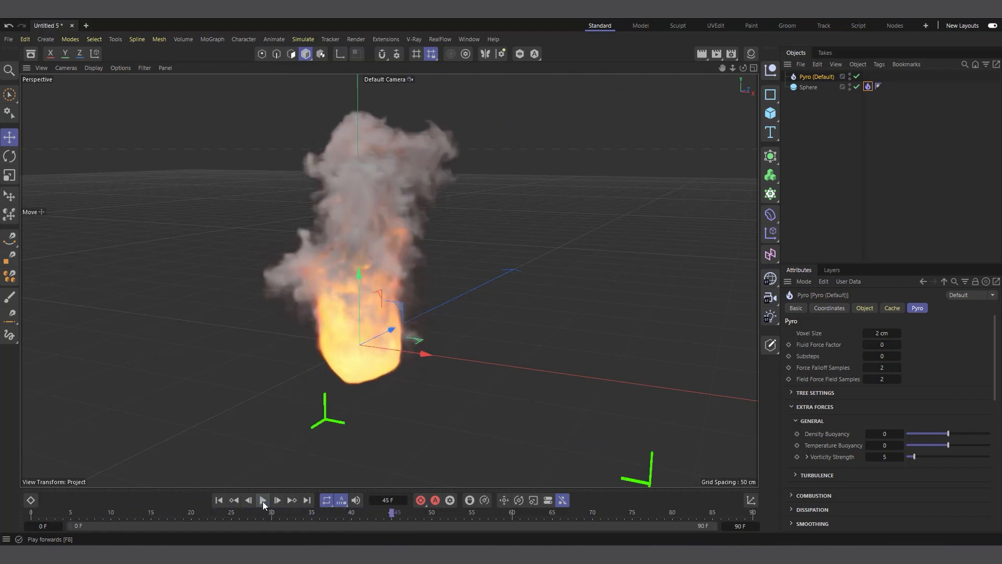
- Set both the Pyro object's voxel size and the sphere tag's object voxel size to 1 cm, and run the simulation to frame 35
left_click(878, 333)
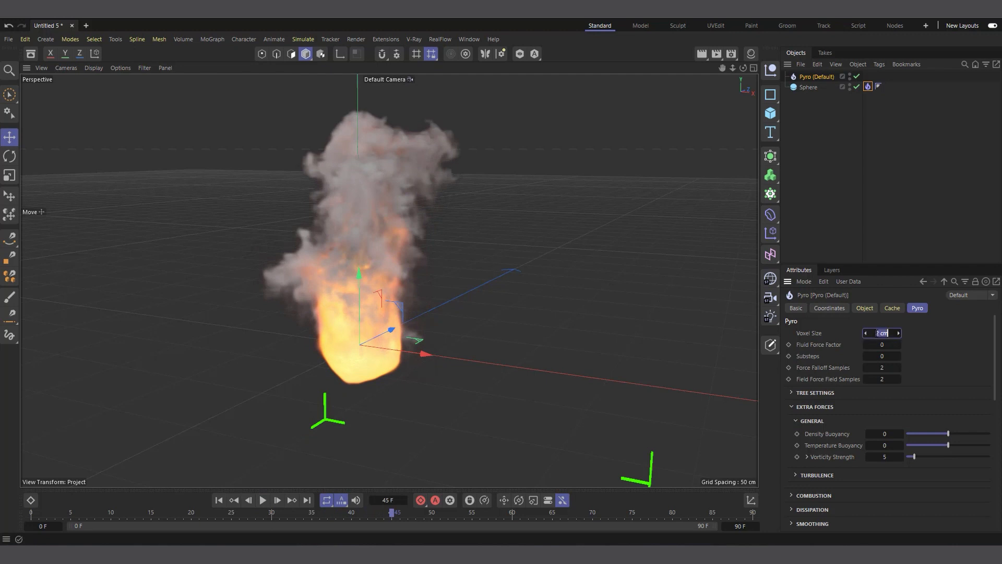
left_click(869, 86)
left_click(872, 343)
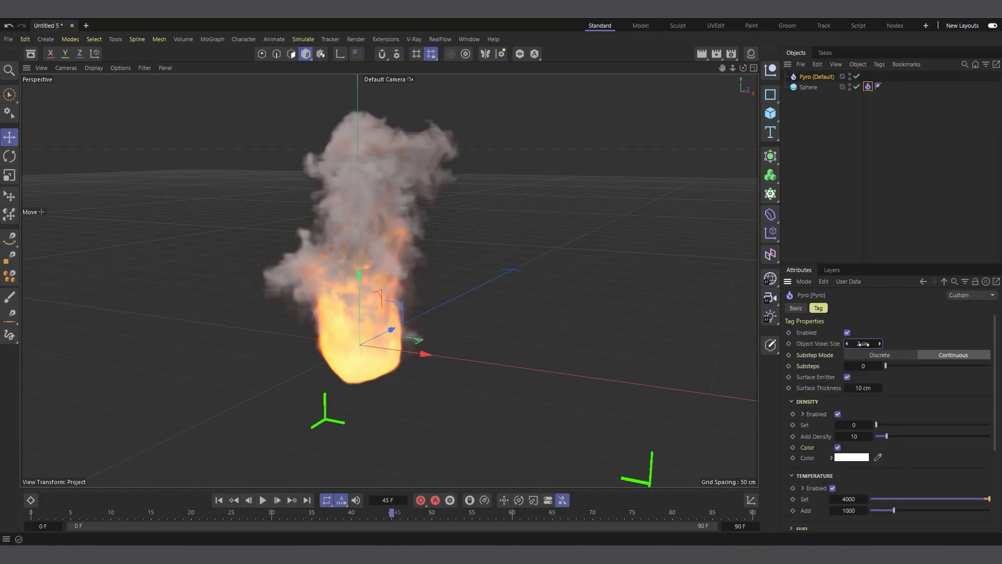
type("1")
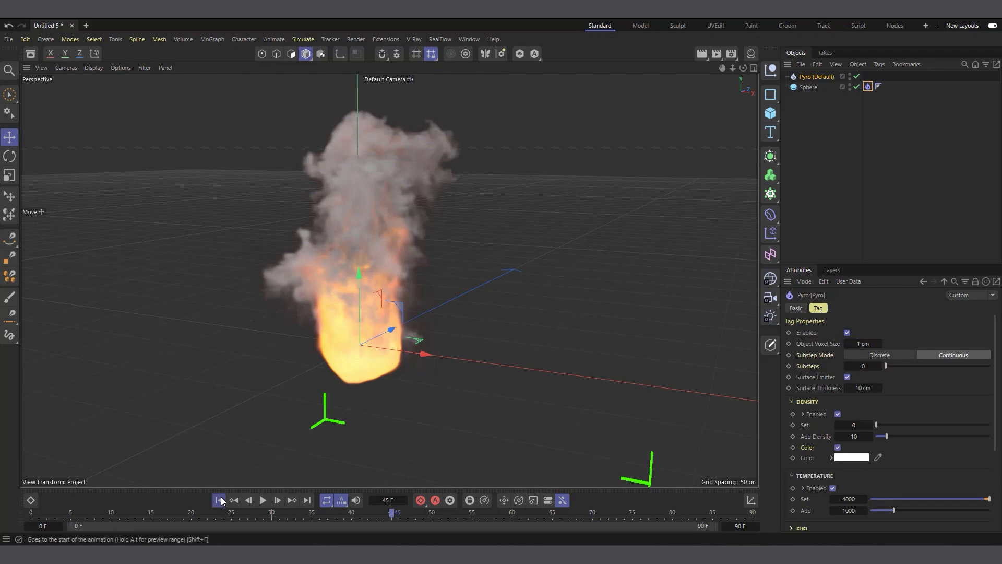
left_click(218, 500)
left_click(263, 500)
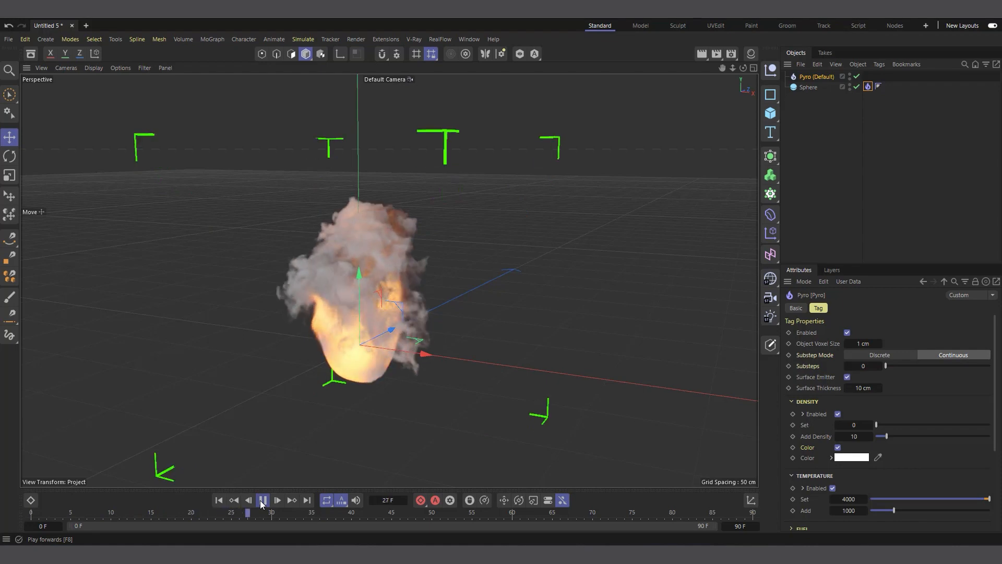
left_click(263, 500)
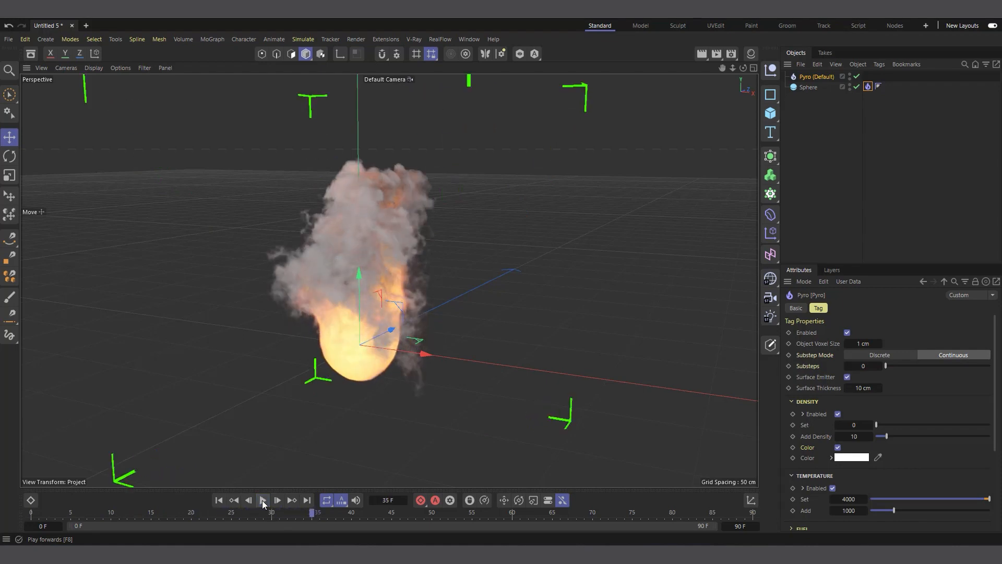
mouse_move(743, 68)
left_mouse_down()
mouse_move(760, 69)
mouse_move(742, 70)
left_mouse_up()
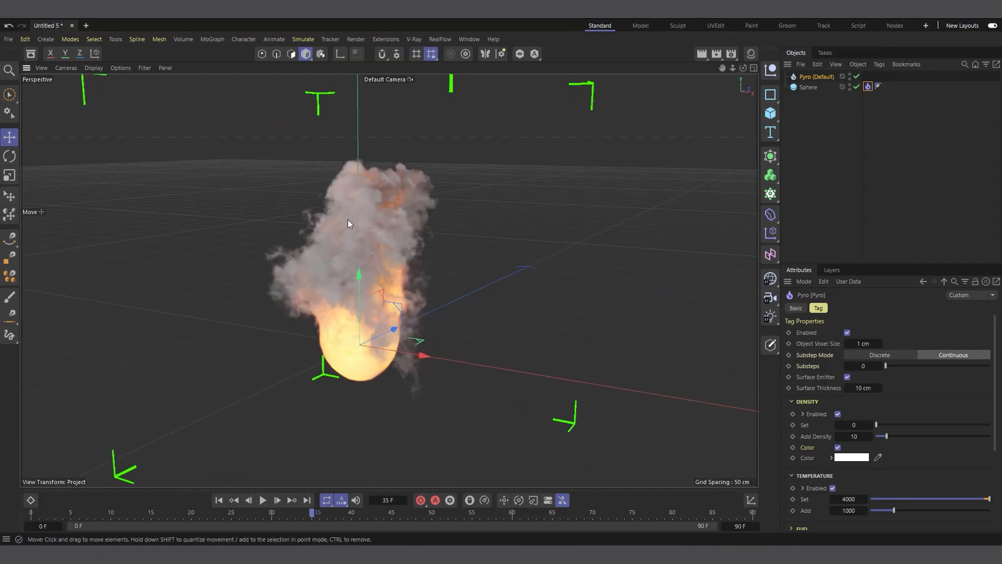
scroll(347, 220, "up", 2)
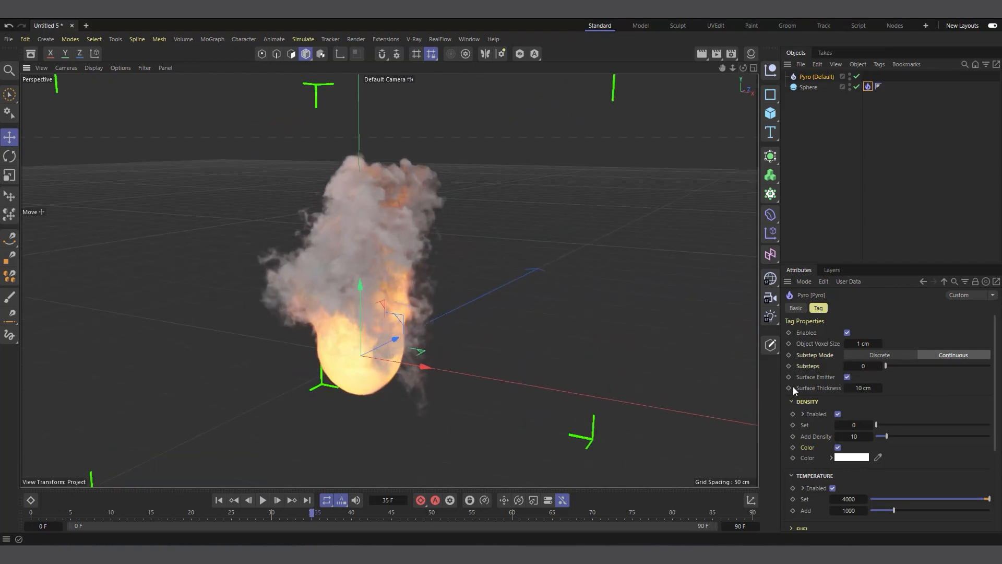
- Set the surface thickness in the sphere's Pyro tag to 5 cm, run the simulation to frame 32 and rewind it
left_click(218, 500)
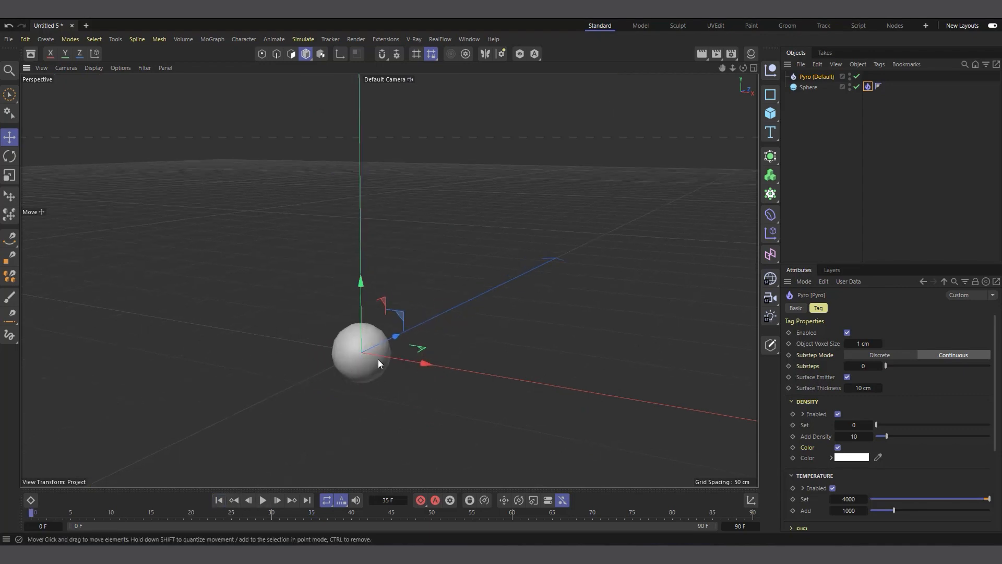
scroll(362, 373, "up", 5)
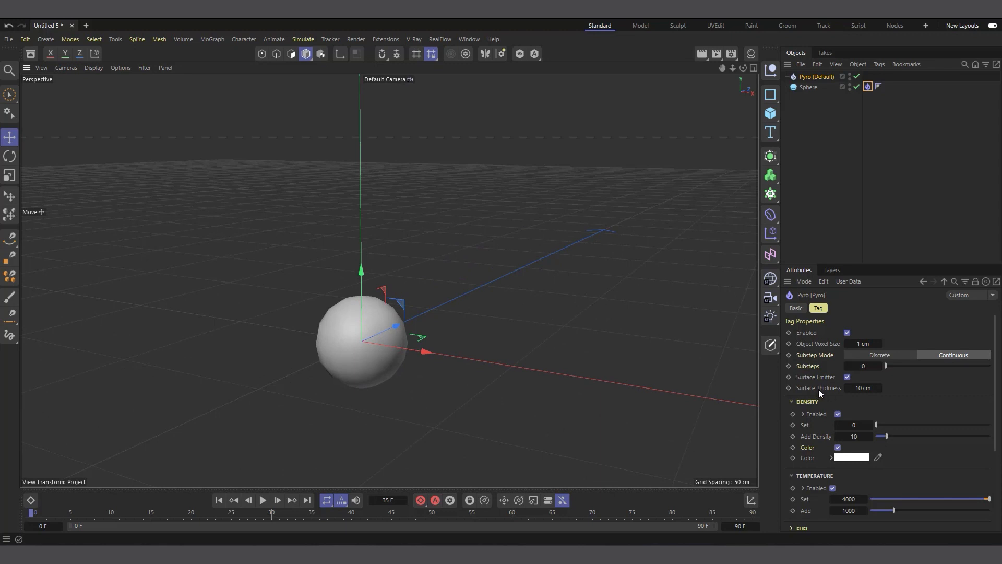
double_click(863, 388)
type("5")
left_click(263, 500)
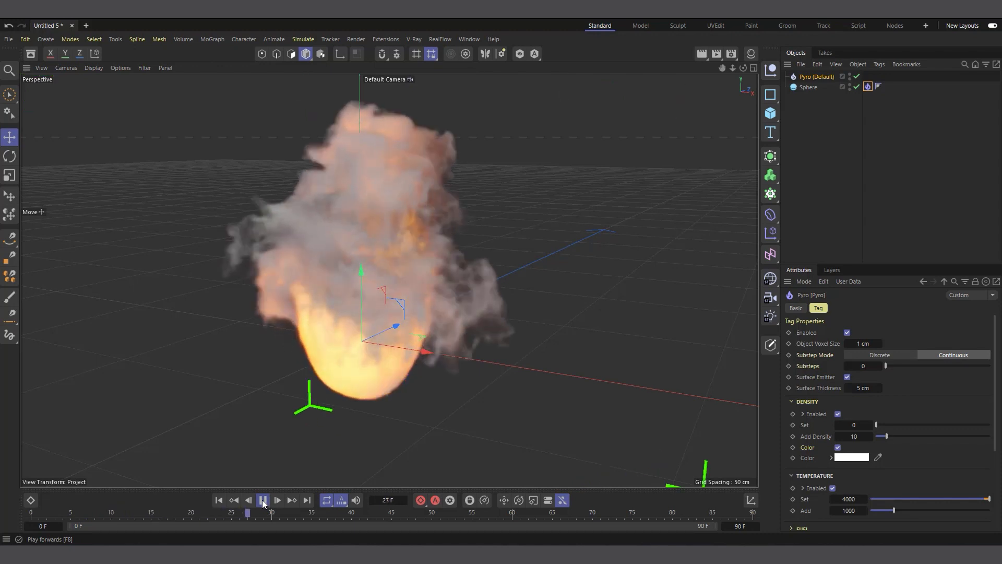
left_click(263, 500)
left_click(220, 500)
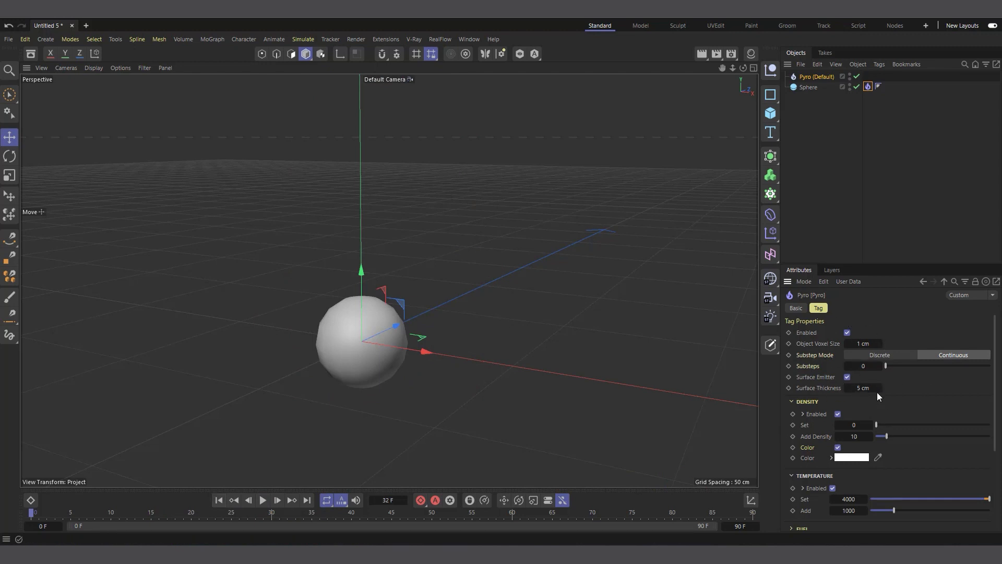
left_click(864, 388)
- Switch the Pyro object's Density property to On, run the simulation to frame 3 and rewind it
left_click(822, 77)
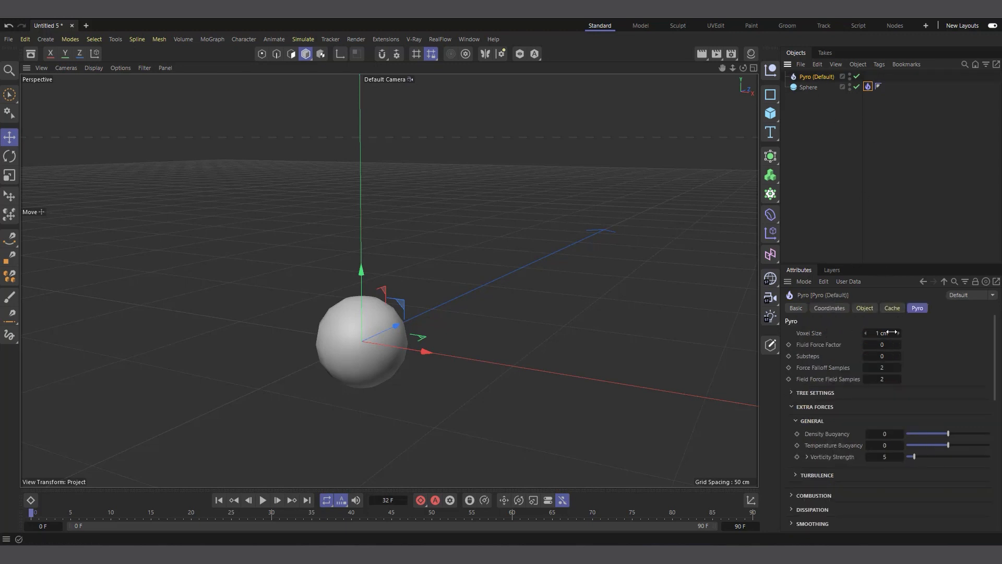
left_click(864, 309)
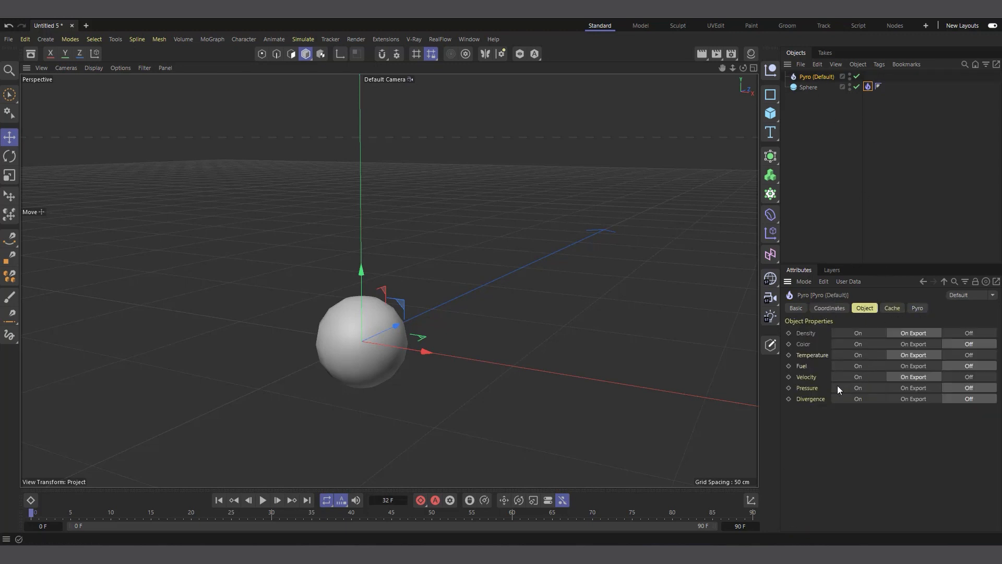
left_click(849, 334)
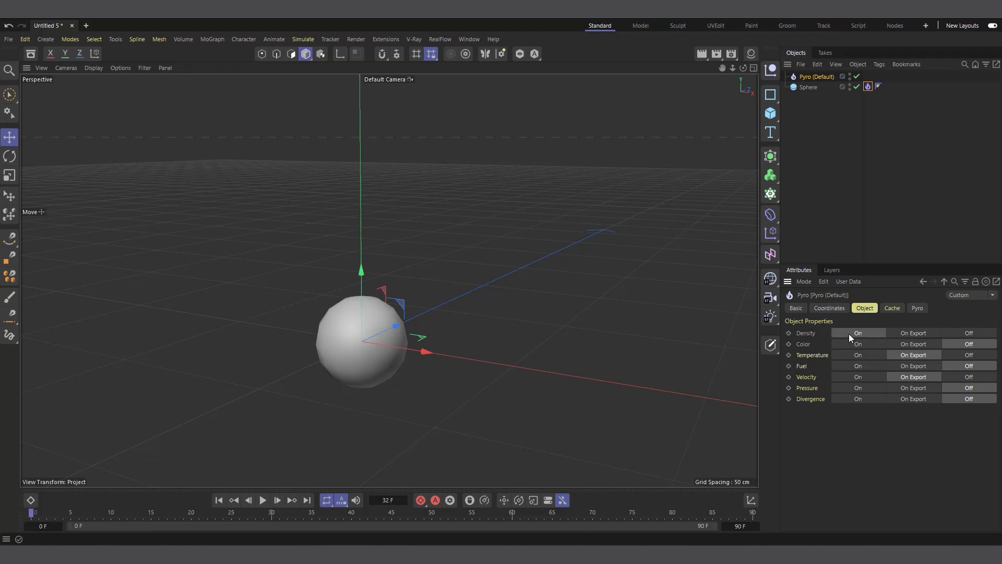
left_click(263, 500)
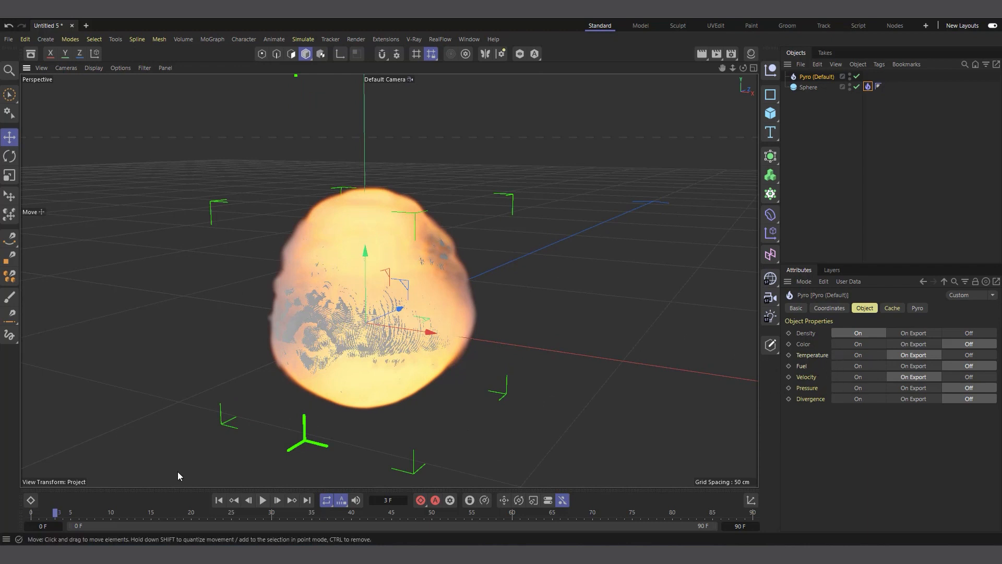
left_click(219, 501)
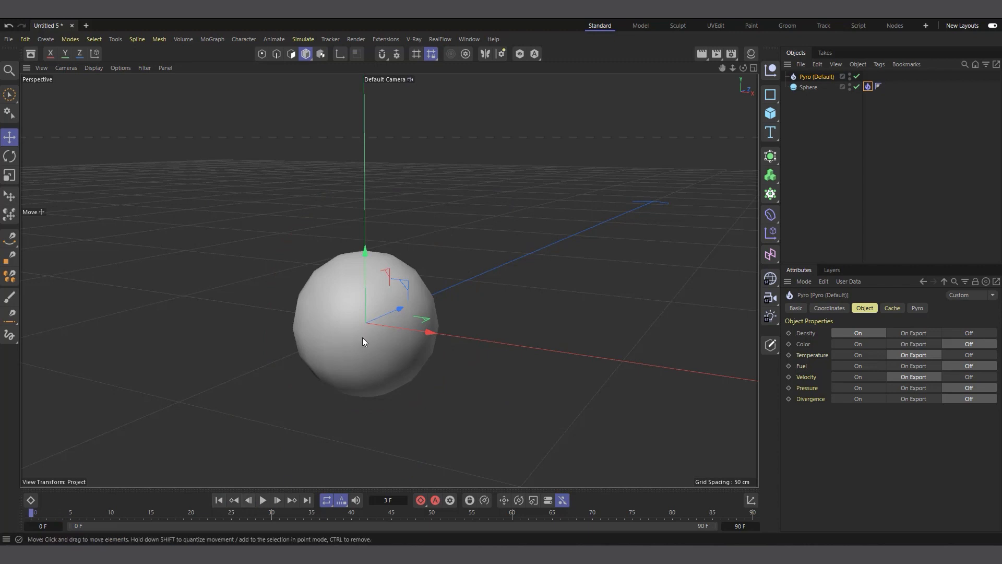
scroll(287, 375, "down", 2)
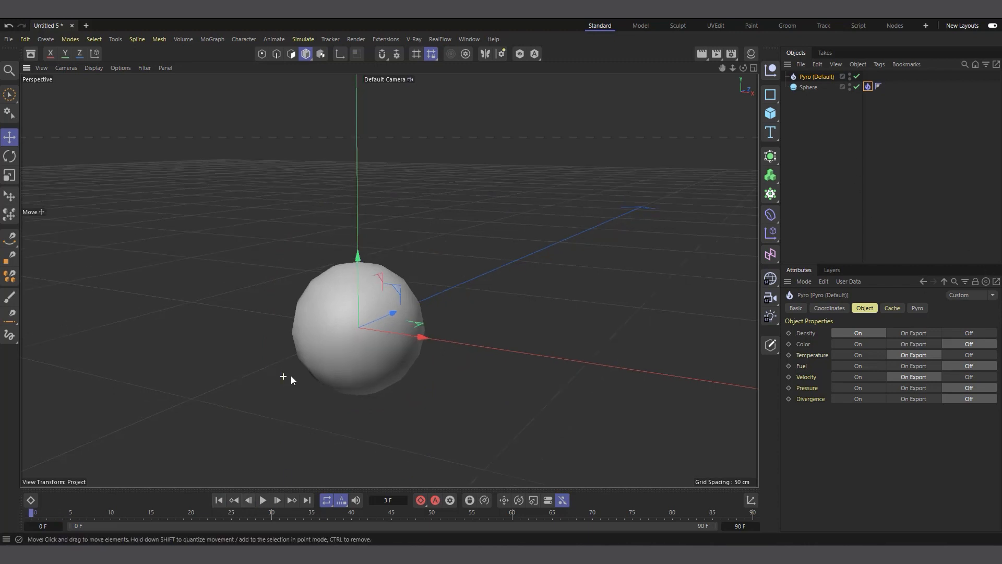
- Turn off Surface Emitter in the sphere's Pyro tag, run the simulation to frame 26 and rewind it
left_click(868, 86)
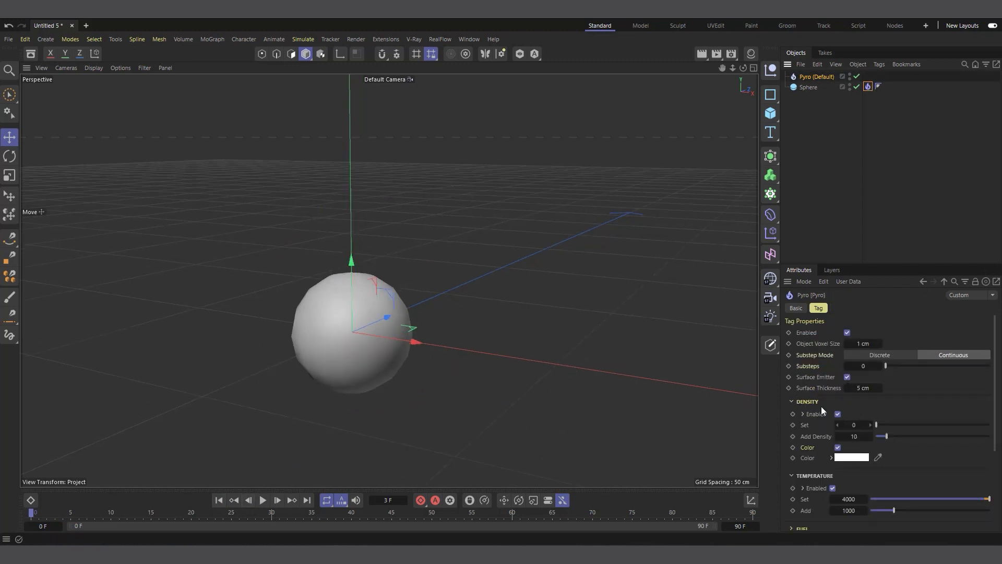
scroll(308, 360, "up", 2)
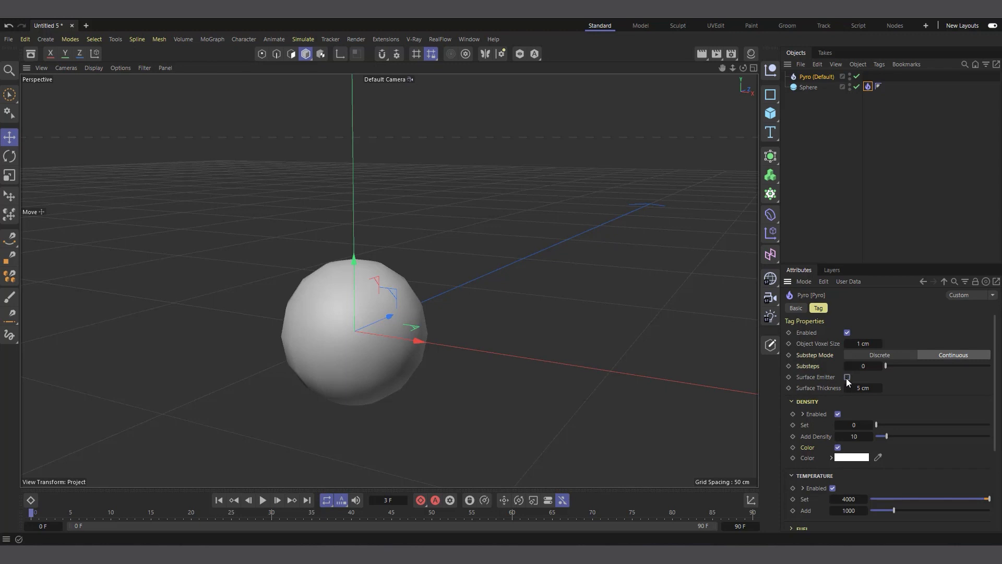
left_click(847, 377)
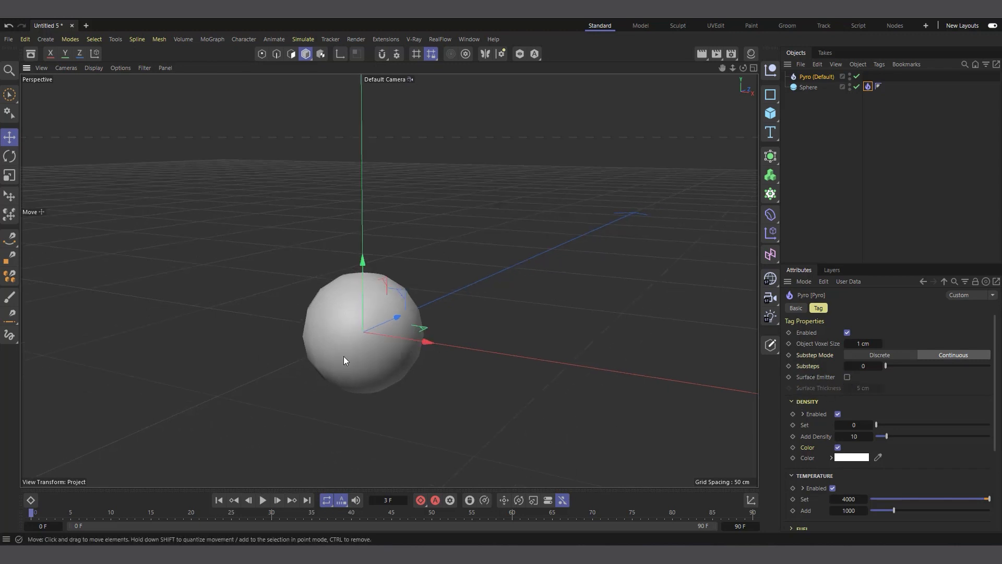
left_click(262, 500)
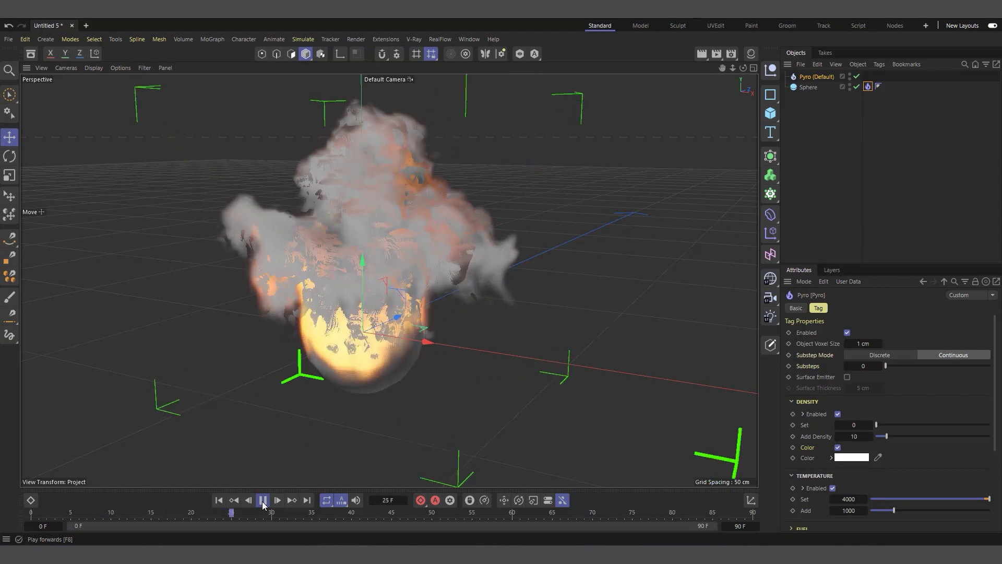
left_click(218, 500)
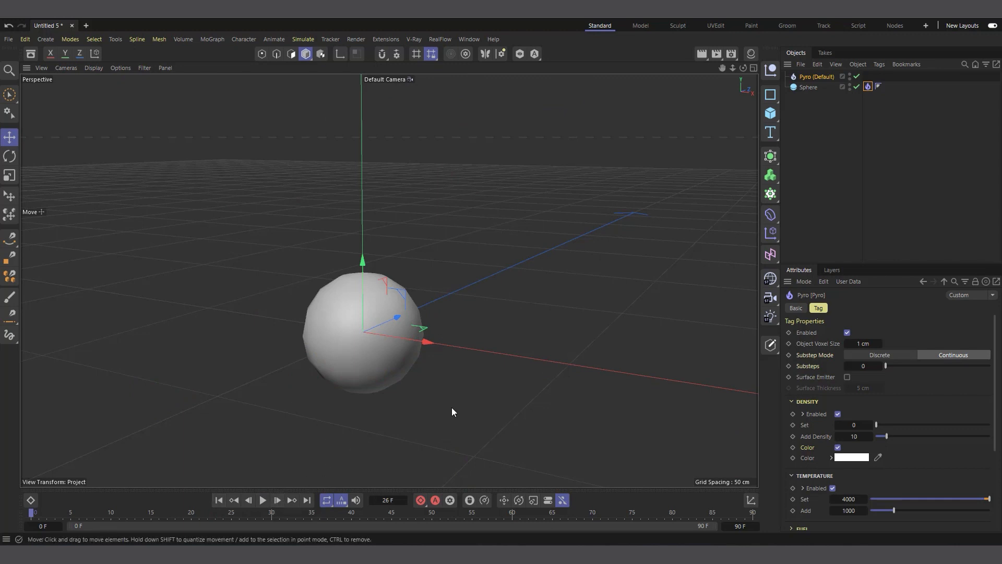
- Disable the Sphere object in the scene
scroll(385, 327, "down", 2)
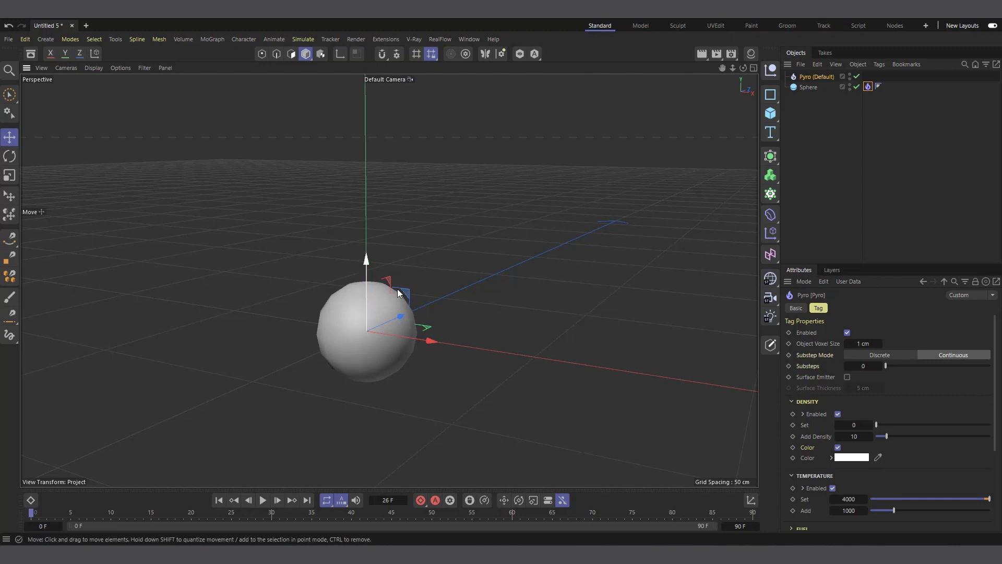
scroll(361, 342, "down", 3)
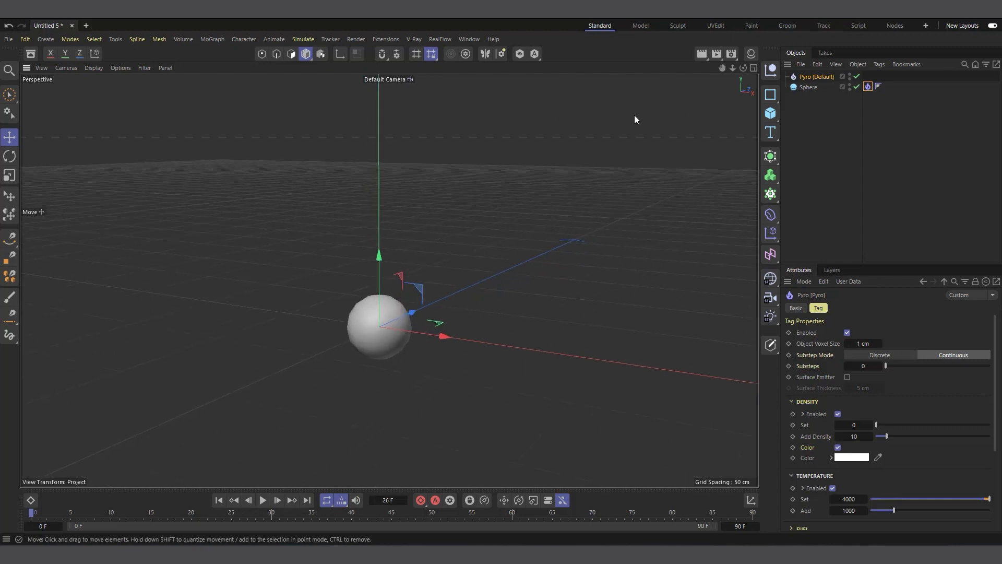
left_click_drag(743, 68, 750, 83)
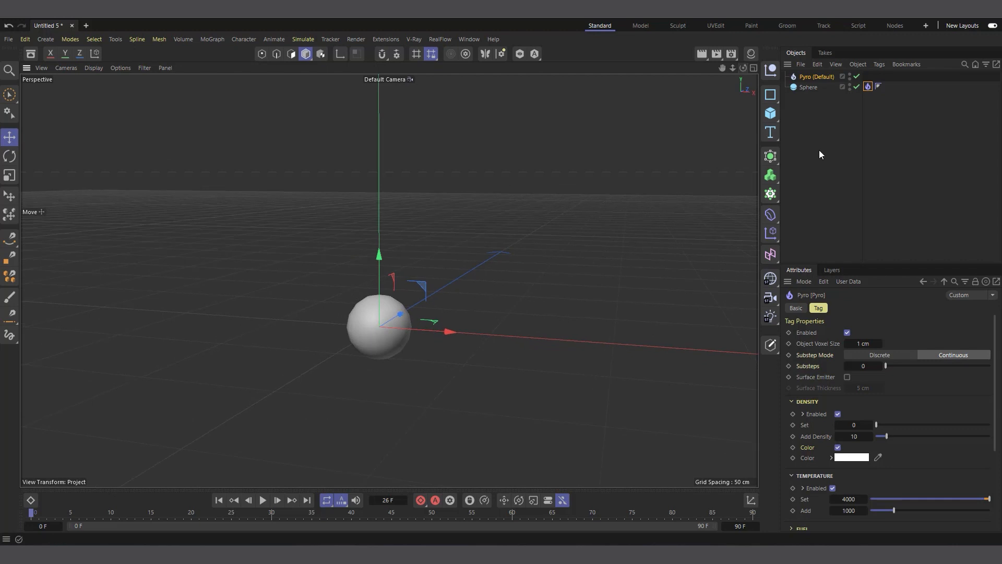
left_click(857, 87)
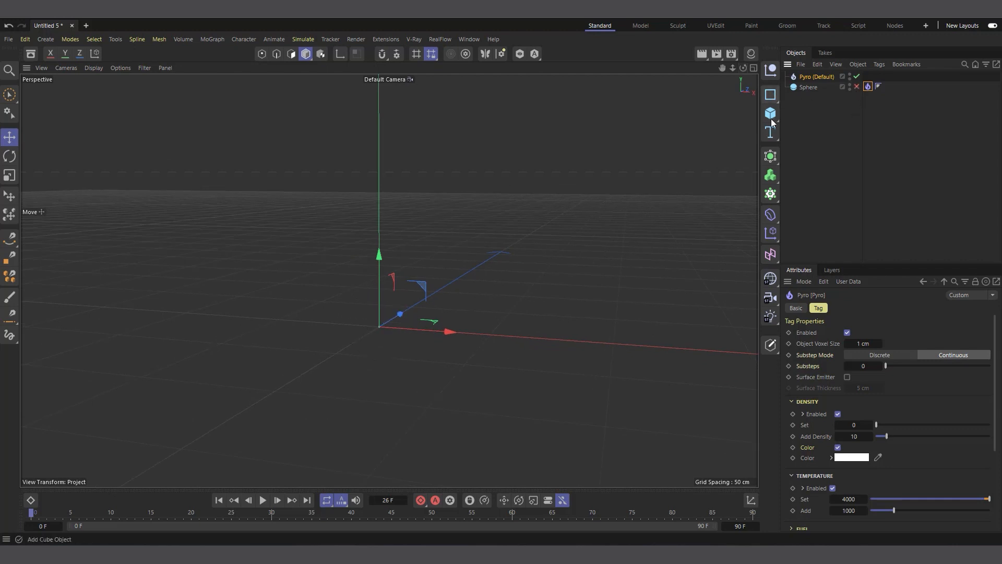
- Add a Circle spline and scale it down to a radius of about 49 cm
left_click(770, 94)
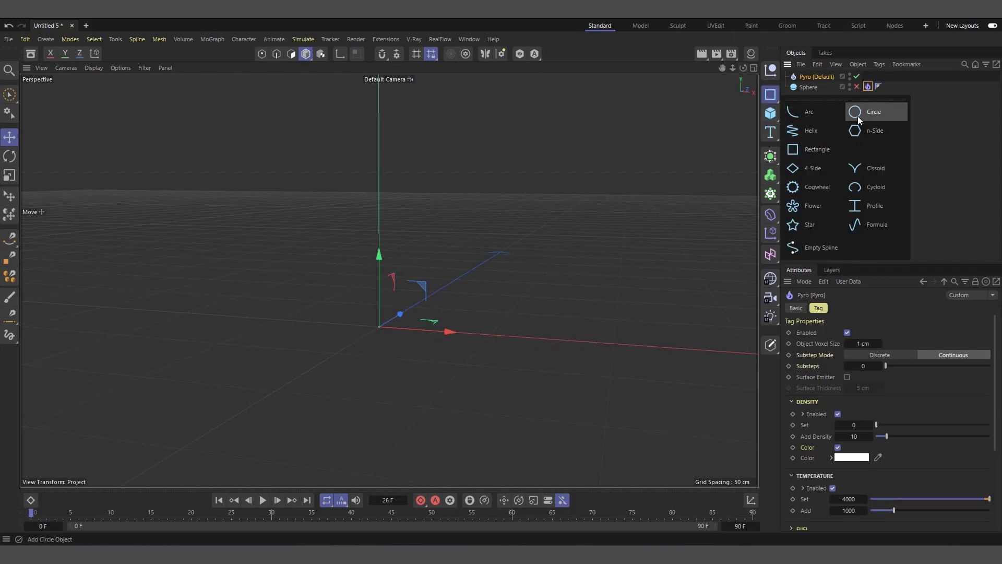
left_click(859, 119)
scroll(487, 256, "down", 5)
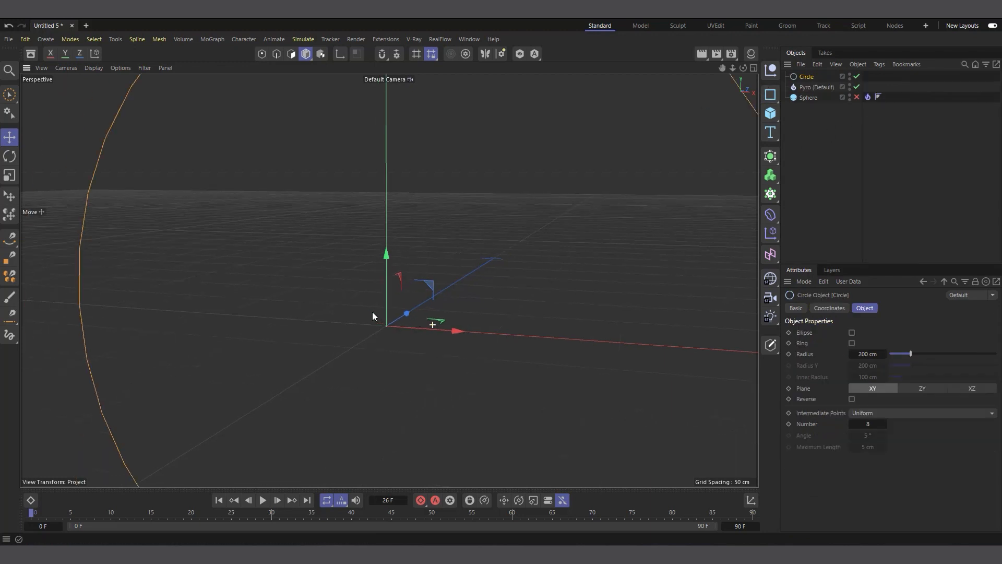
key("t")
left_click_drag(370, 314, 349, 353)
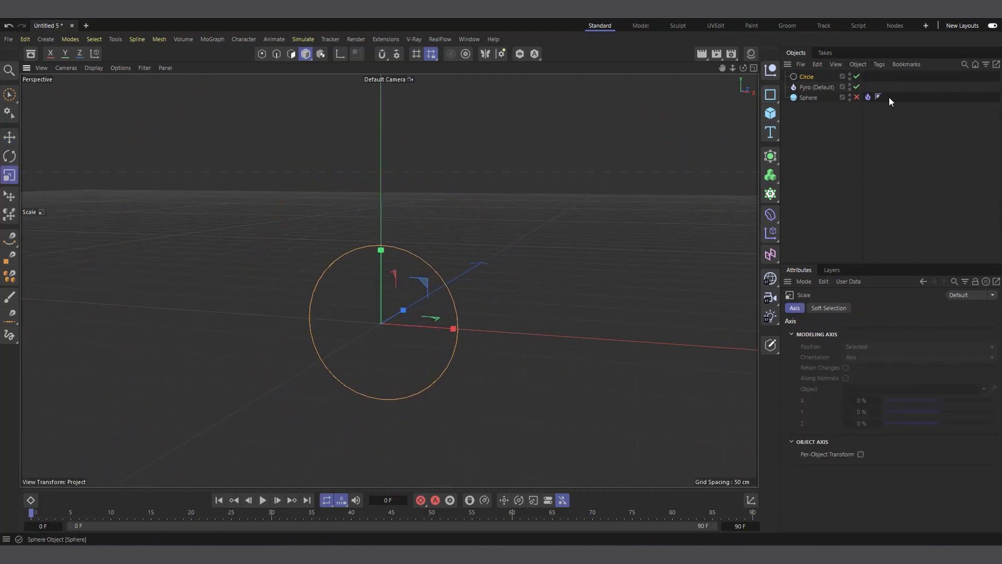
- Move the Pyro tag from the Sphere to the Circle and run the simulation to frame 7
left_click_drag(867, 98, 868, 76)
left_click(798, 77)
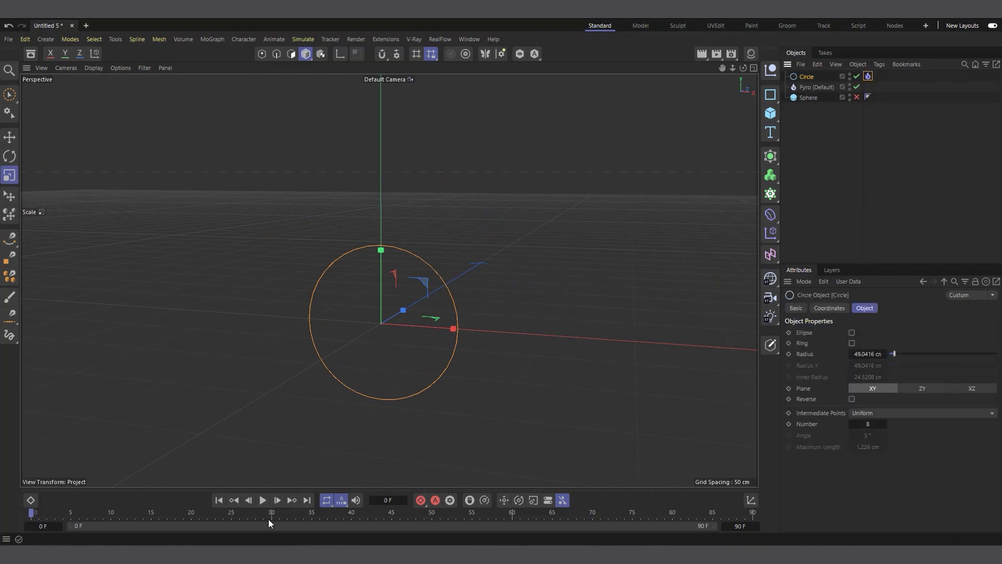
left_click(264, 501)
left_click(264, 500)
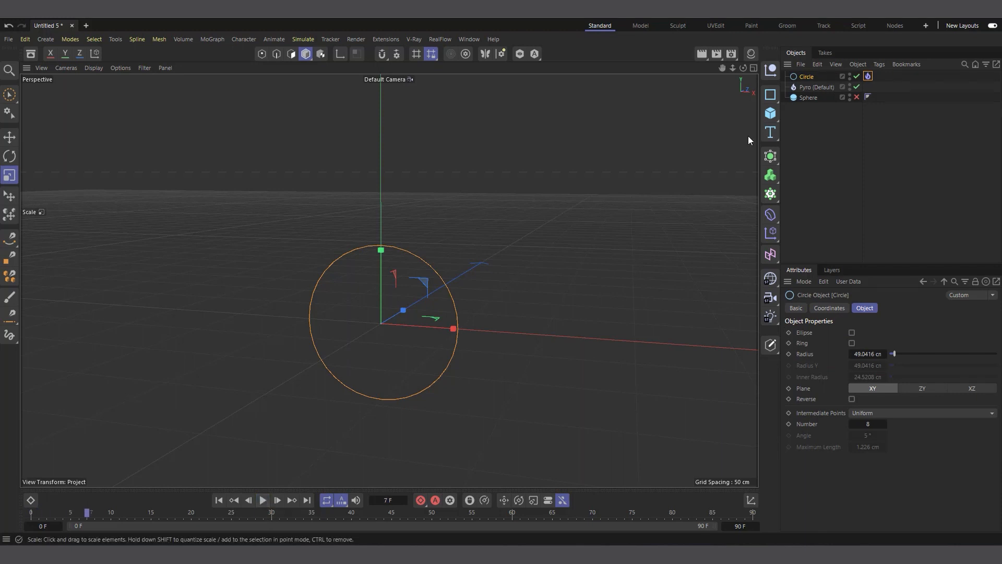
- Turn on Surface Emitter in the Circle's Pyro tag, run the simulation to frame 16 and rewind it
left_click(868, 77)
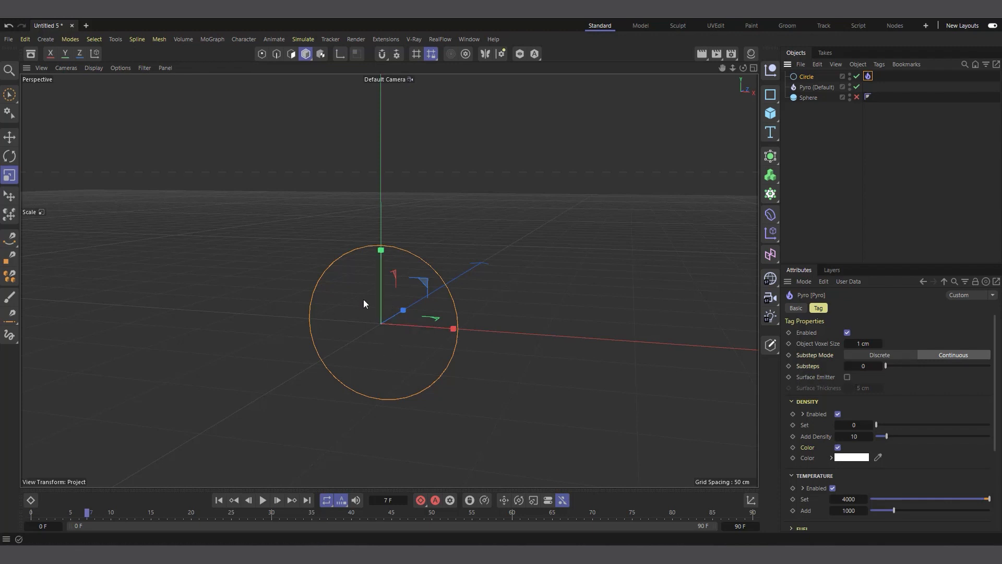
left_click(848, 377)
left_click(219, 501)
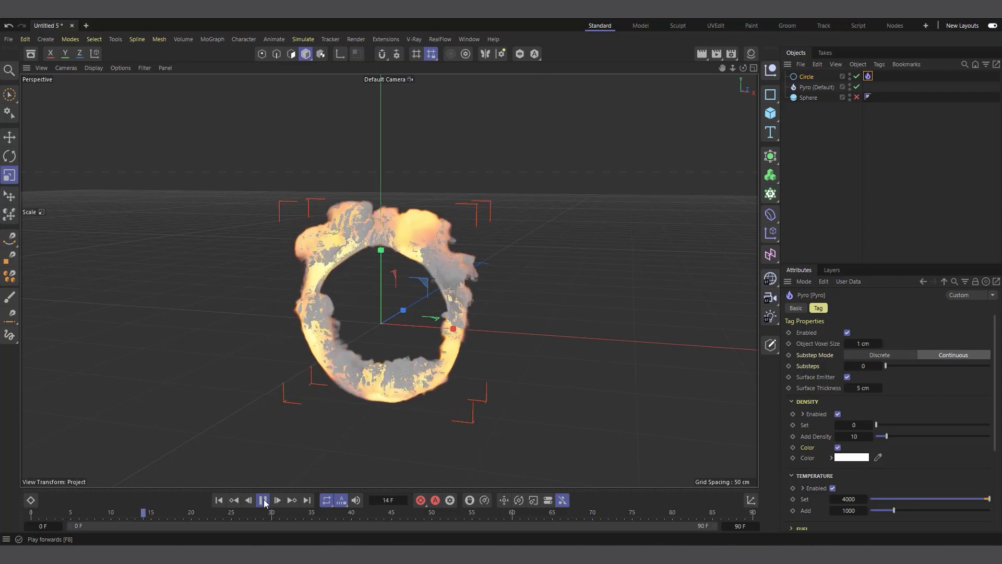
left_click(263, 500)
left_click(220, 499)
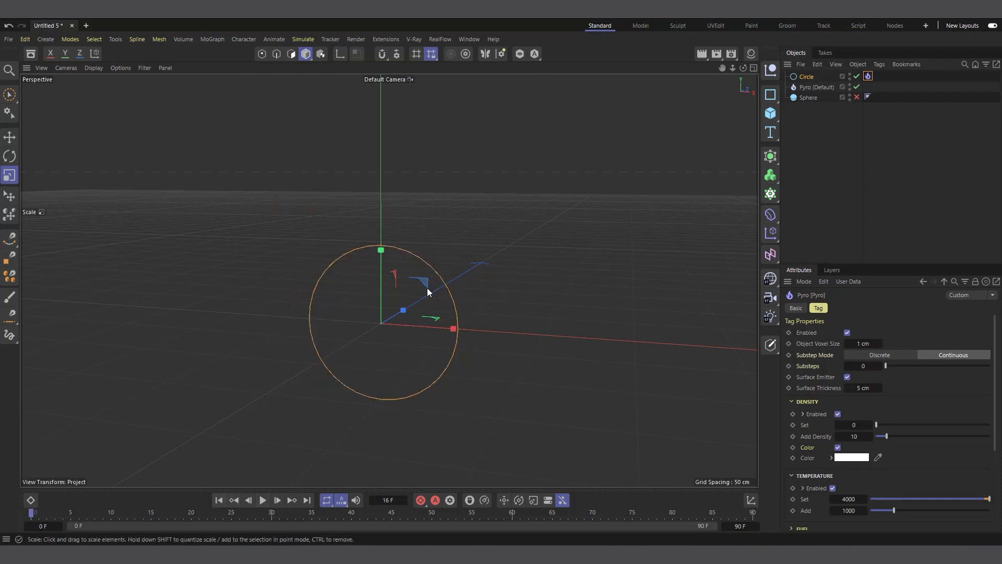
- Disable the Pyro object and re-enable the Sphere in the scene
left_click_drag(744, 68, 764, 48)
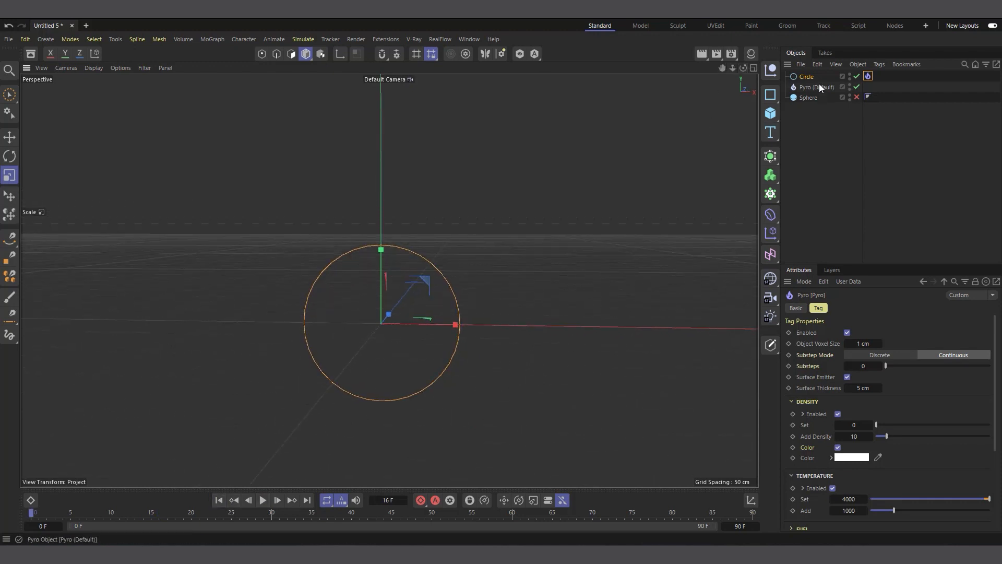
left_click(857, 87)
left_click(810, 97)
left_click(857, 97)
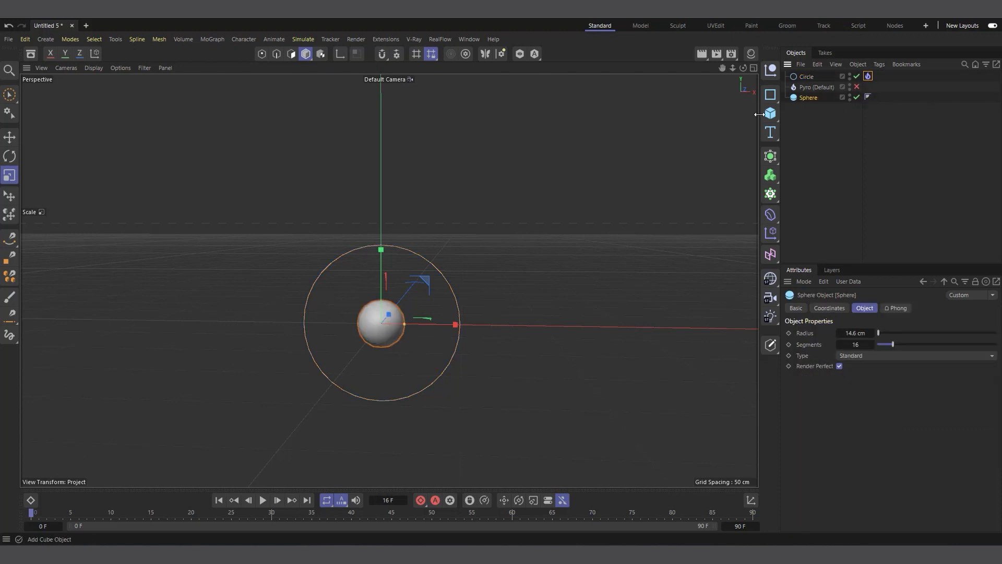
- Add a Vibrate tag to the Sphere and play the animation briefly
right_click(812, 98)
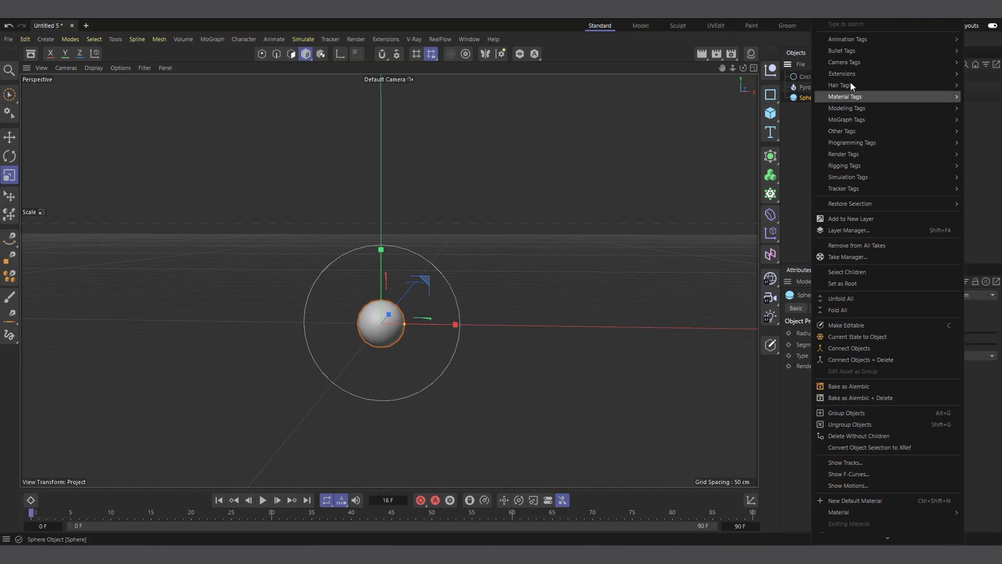
mouse_move(830, 39)
left_click(785, 102)
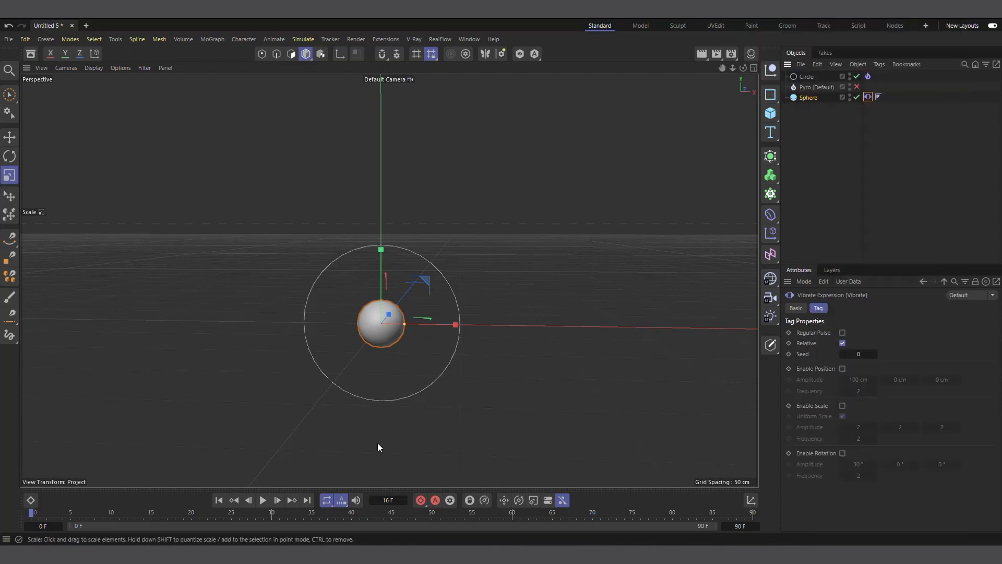
left_click(261, 503)
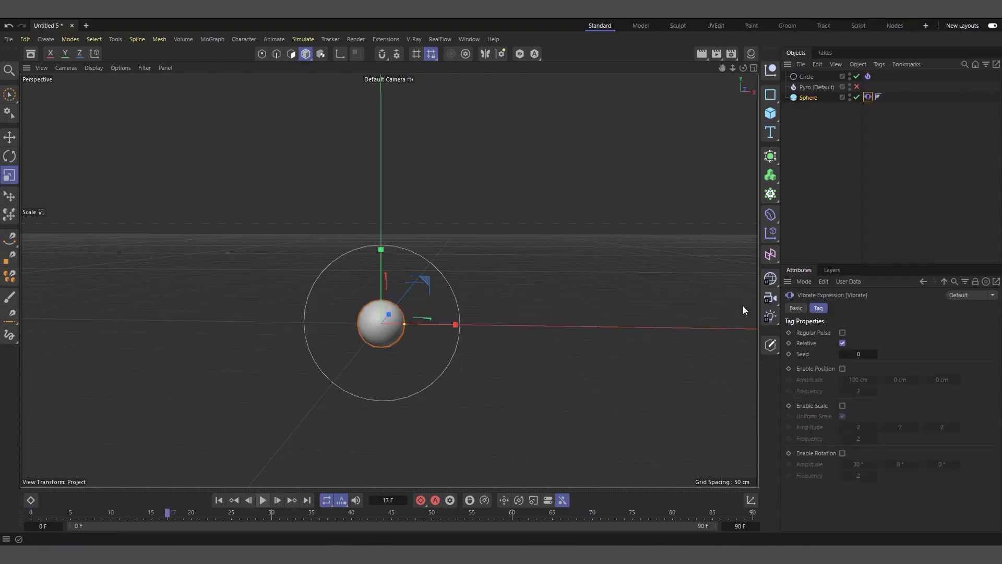
- Enable position vibration on the Sphere with amplitudes of 100, 114 and 0 cm, and run the simulation to frame 8
left_click(843, 369)
left_click_drag(884, 380, 916, 379)
left_click(219, 500)
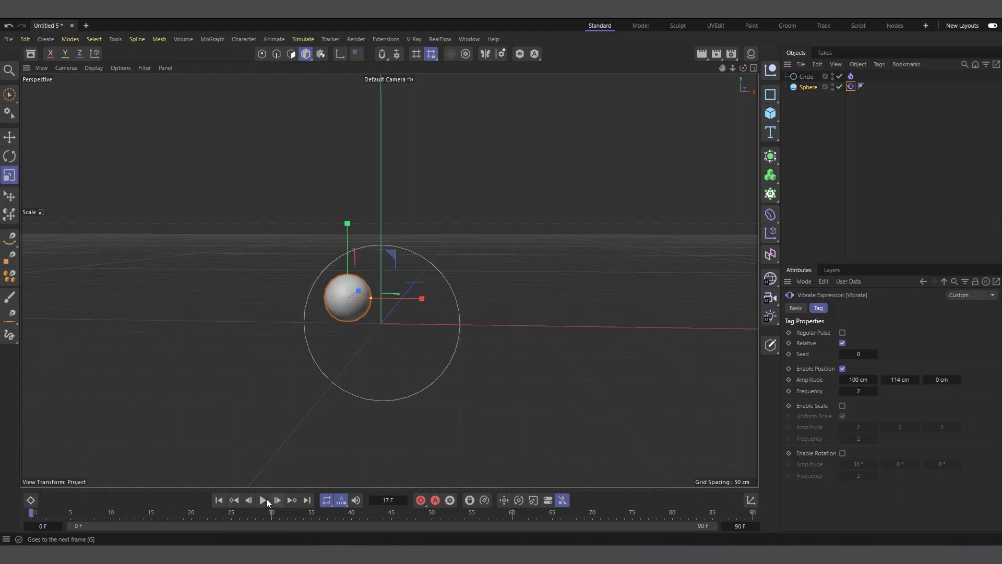
left_click(263, 501)
left_click(263, 500)
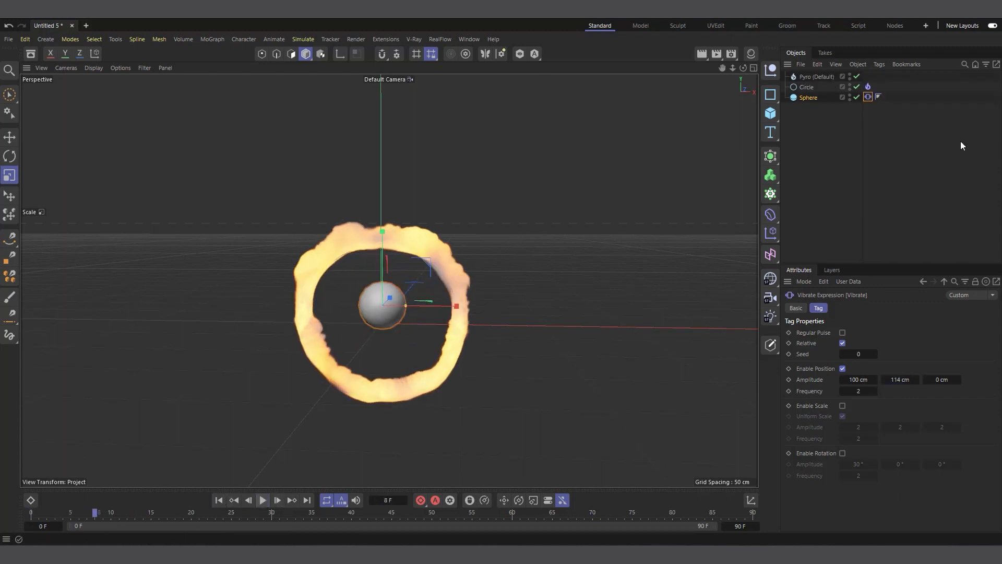
- Disable the Circle, play the Sphere's vibration to frame 60 and rewind it
left_click(856, 88)
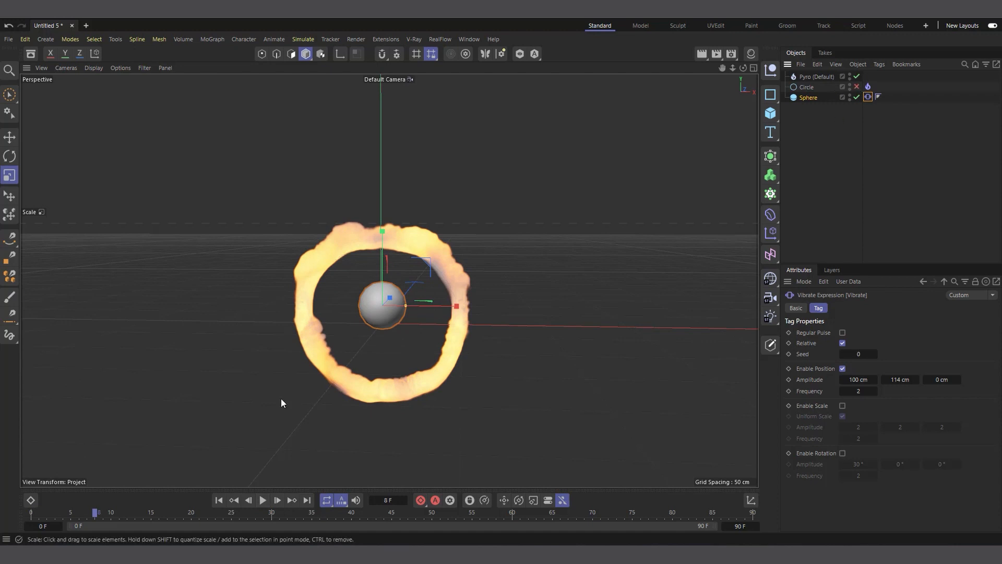
left_click(219, 500)
left_click(263, 500)
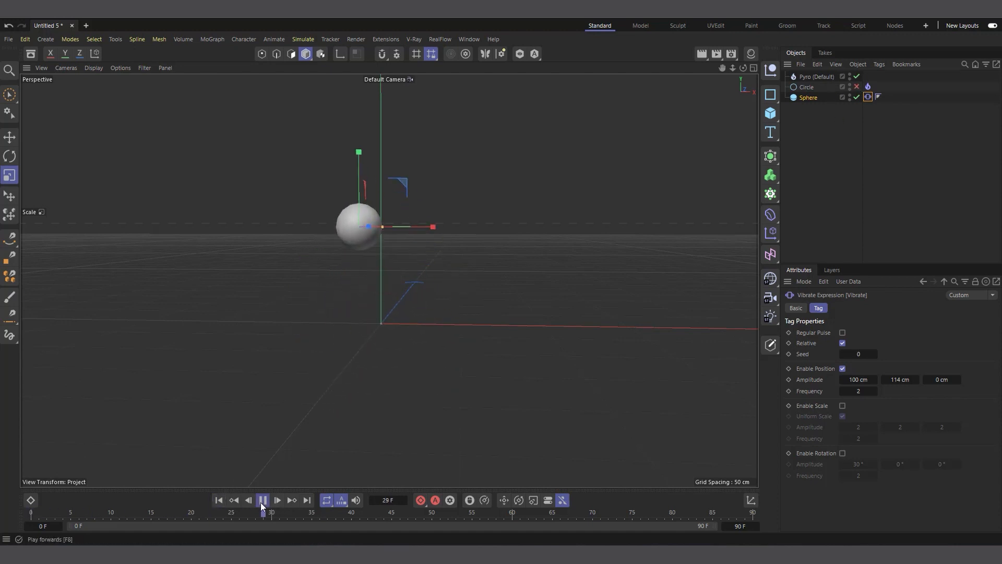
left_click(263, 500)
left_click(227, 505)
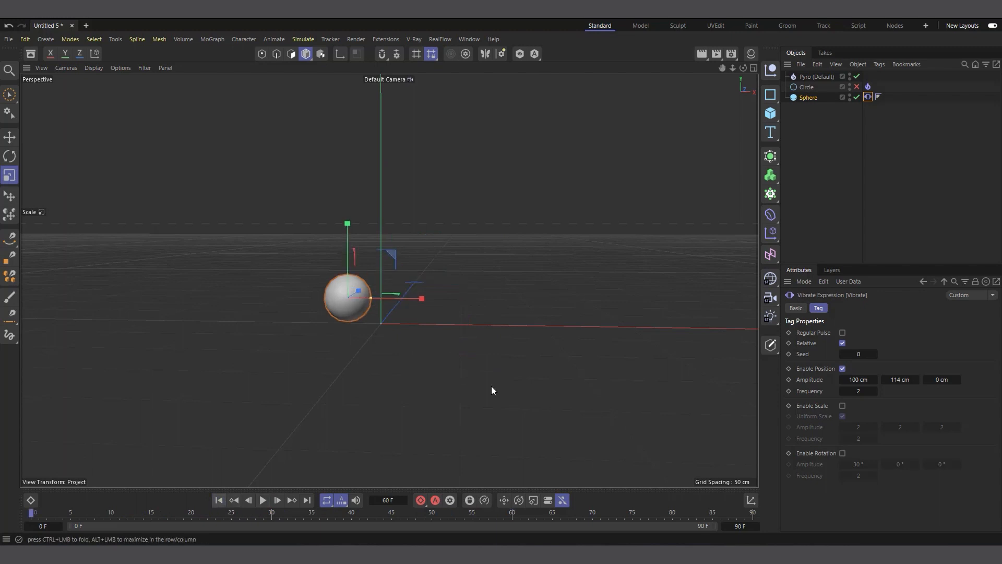
- Add a Tracer linked to the Sphere with Trace Vertices turned off, and play the animation to frame 61
left_click(808, 97)
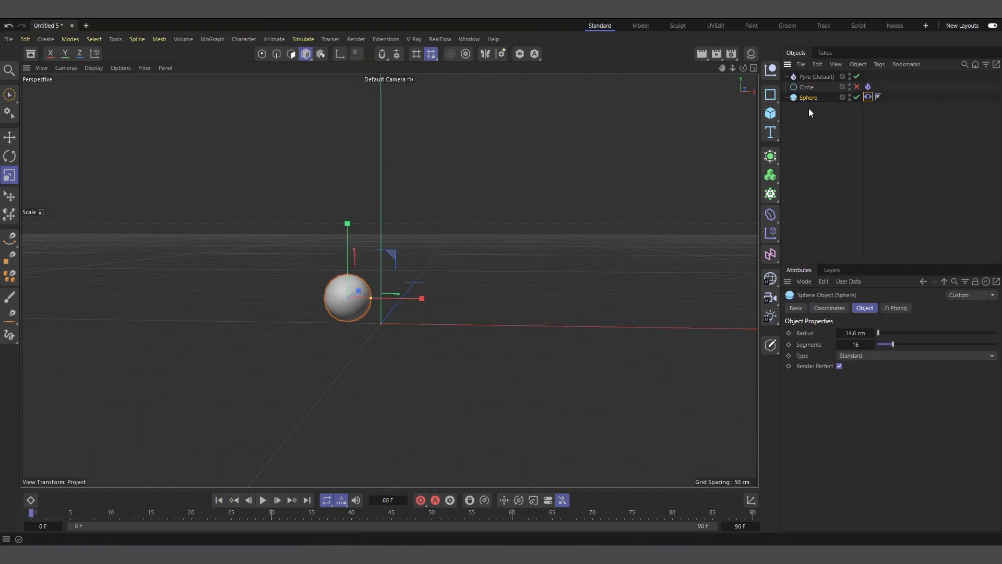
left_click(770, 193)
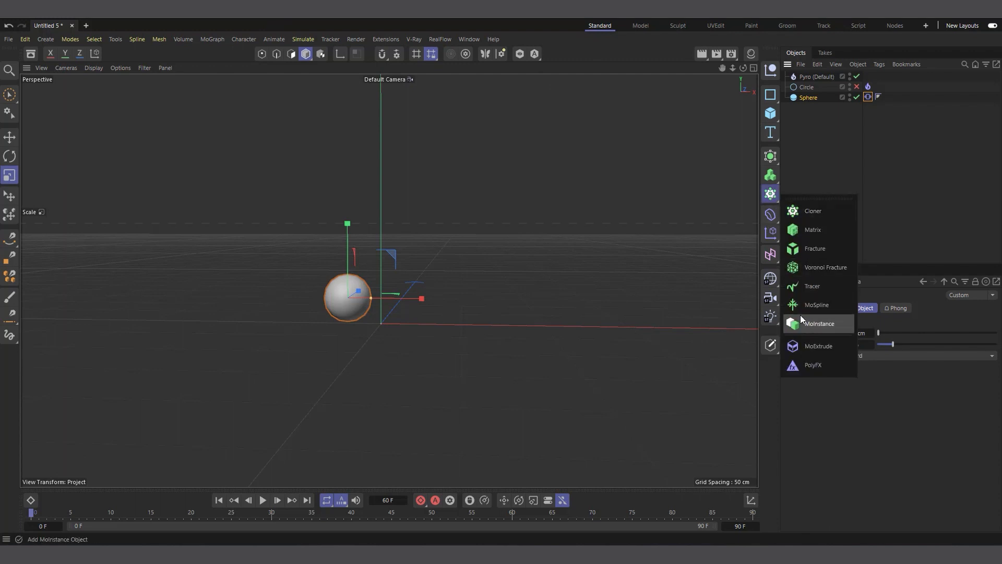
left_click(808, 289)
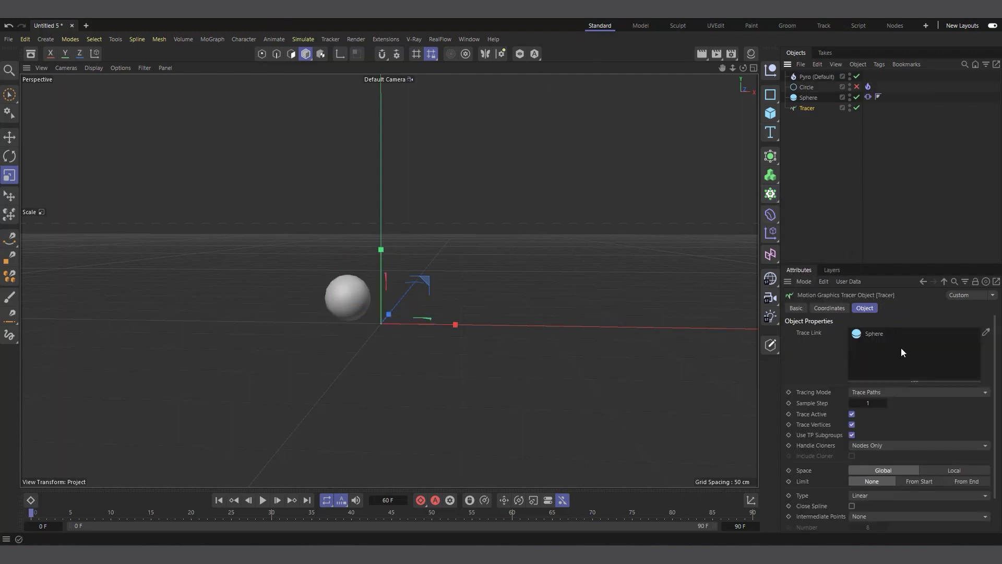
left_click(853, 425)
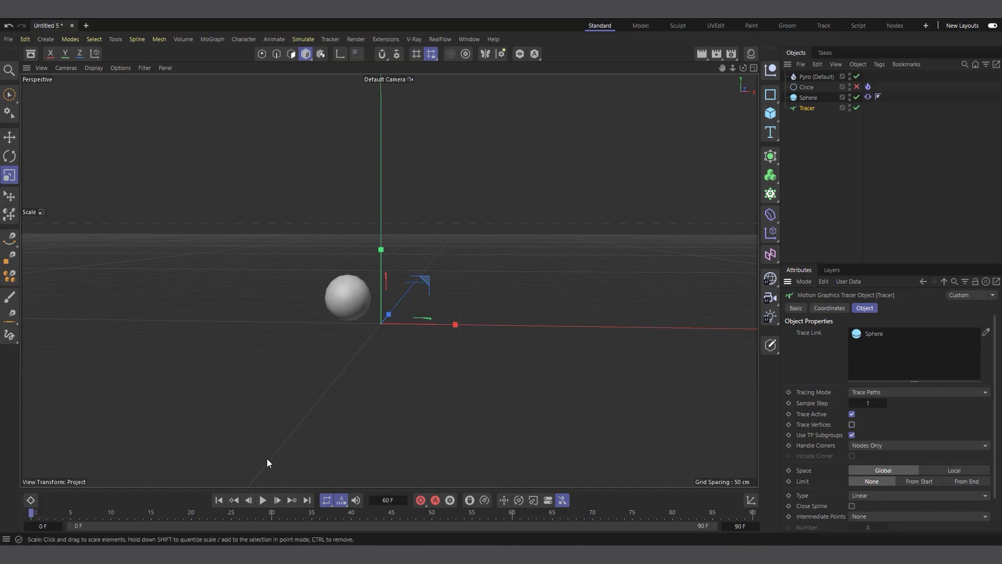
left_click(260, 501)
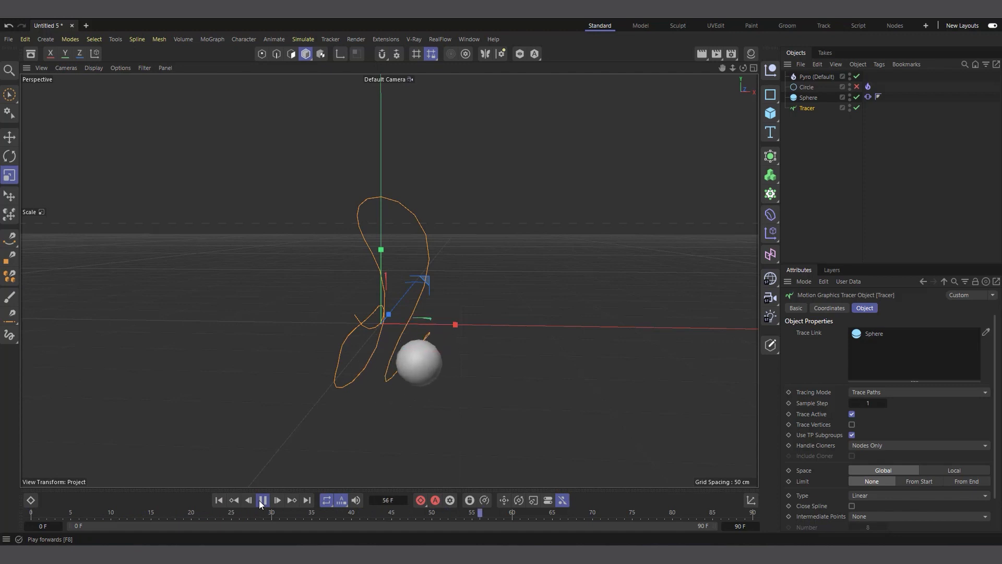
left_click(261, 500)
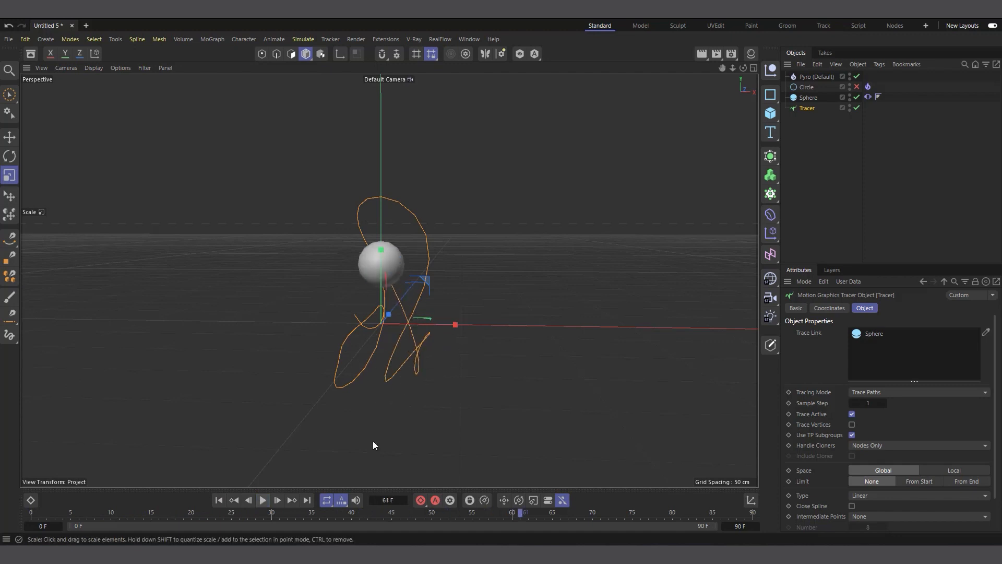
- Limit the Tracer's path From End with an amount of 18, and replay the animation to frame 61
left_click(972, 482)
left_click_drag(870, 495, 885, 494)
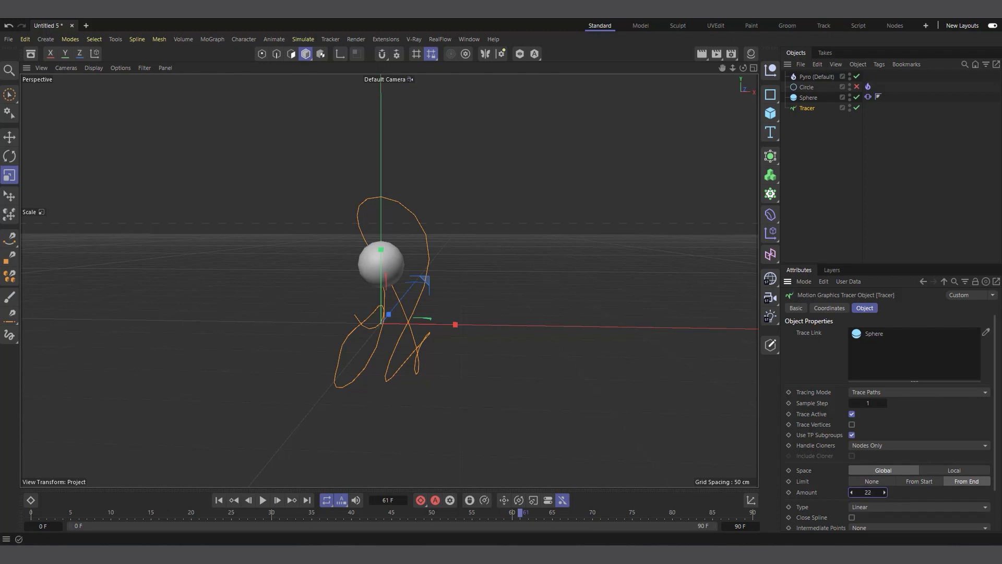
left_click(852, 494)
left_click(852, 495)
left_click(221, 504)
left_click(258, 503)
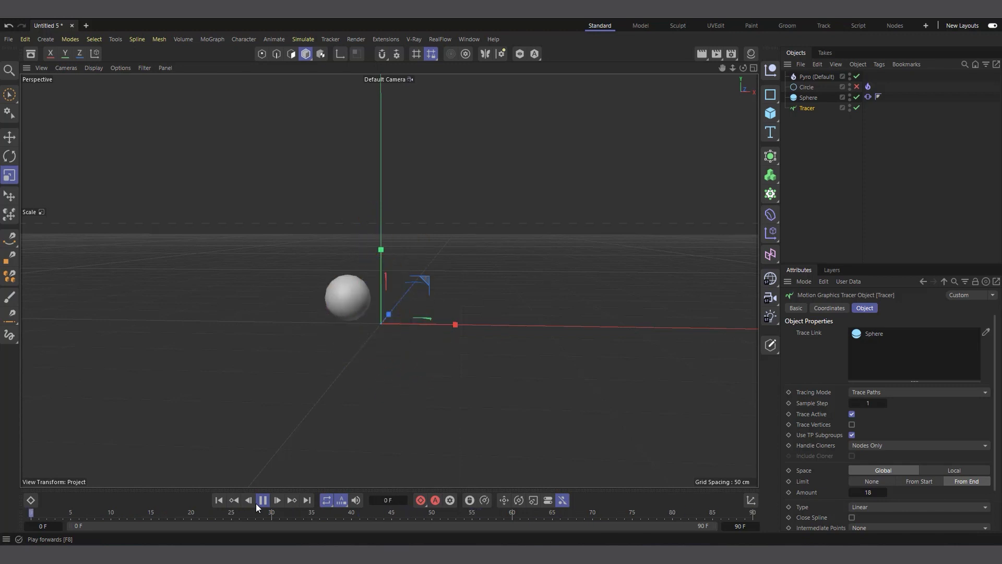
left_click(258, 503)
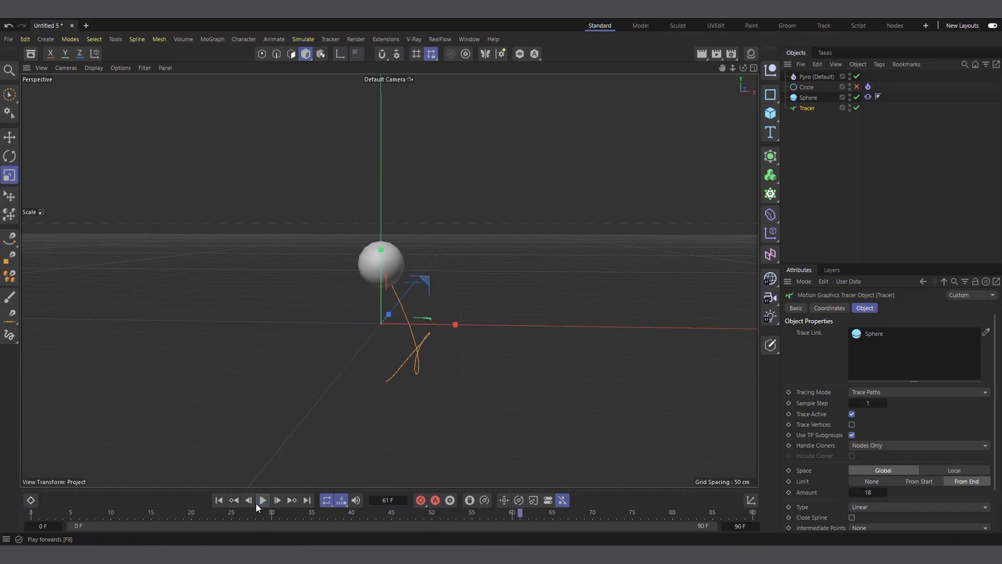
- Move the Pyro tag from the Circle to the Tracer and run the fire simulation from the start
left_click(868, 87)
mouse_move(870, 91)
left_mouse_down()
mouse_move(890, 110)
mouse_move(878, 110)
left_mouse_up()
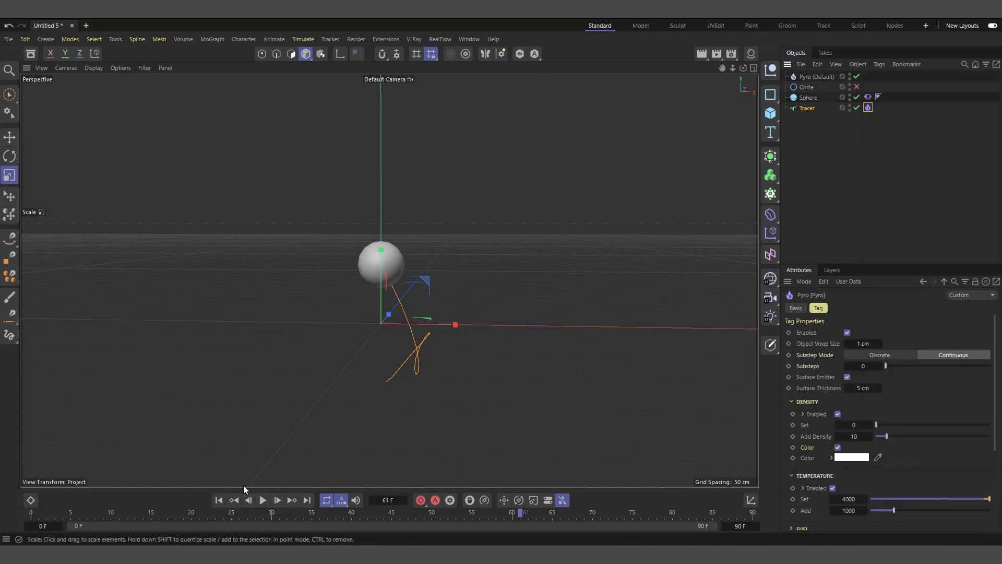
left_click(219, 500)
left_click(260, 499)
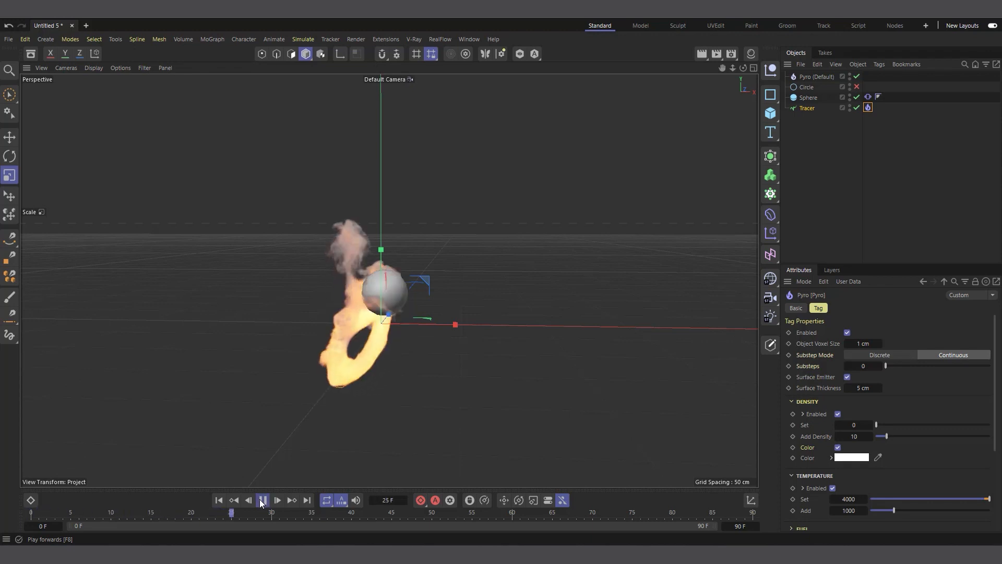
left_click(261, 500)
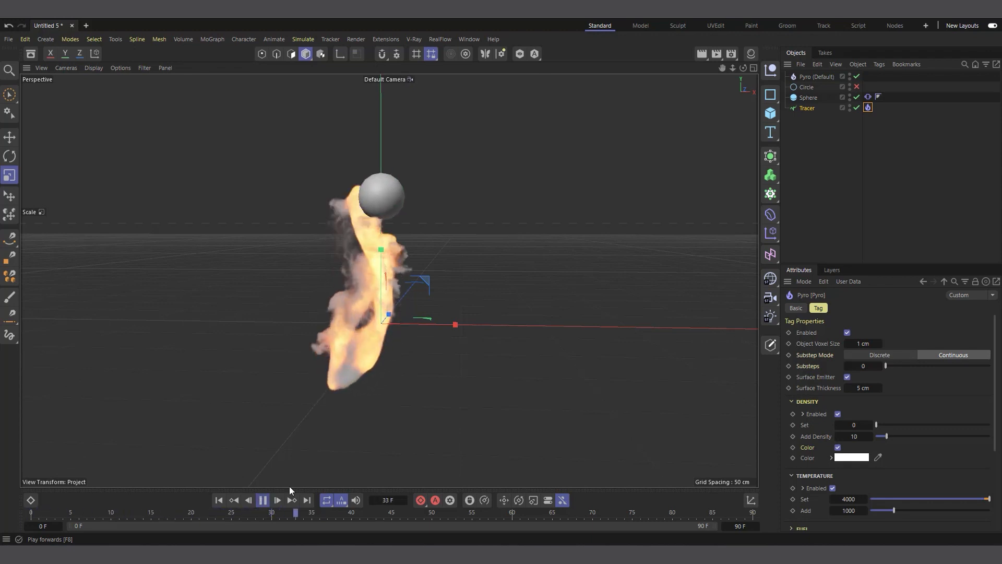
- Set the Sphere's radius to 8.6 cm and run the simulation past frame 56
left_click(808, 97)
left_click(855, 333)
type("5.6")
key("Return")
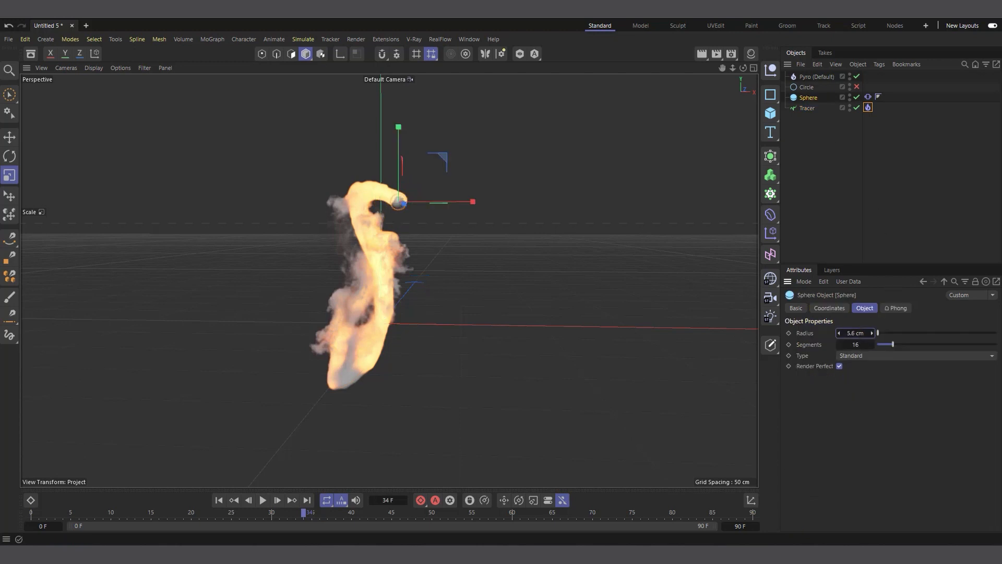
type("8.6")
key("Return")
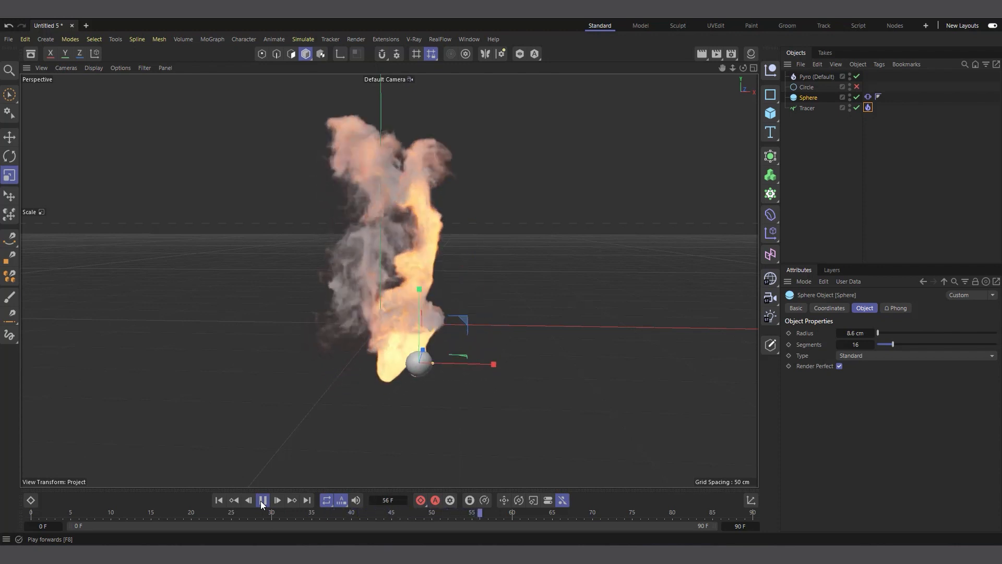
left_click(263, 500)
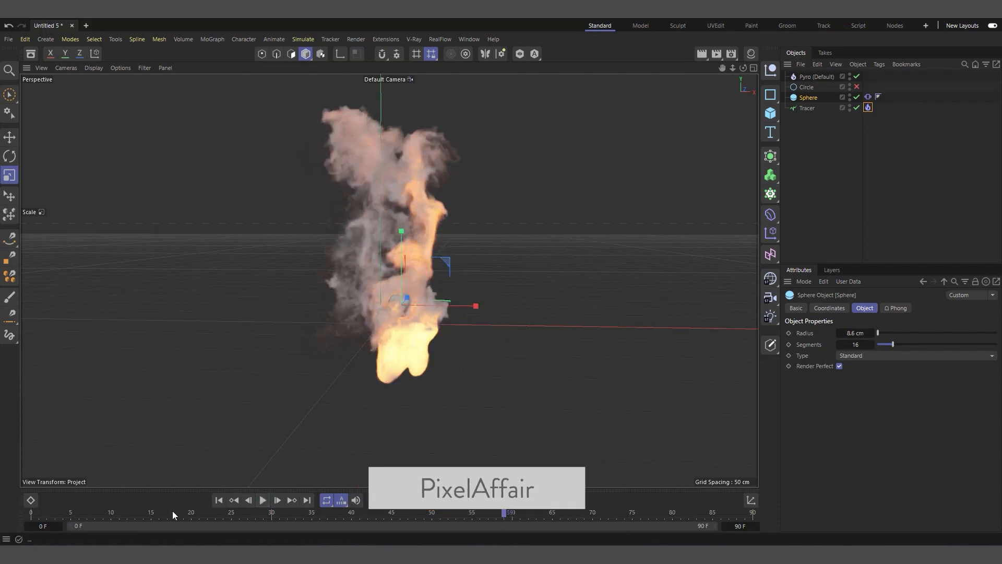
- Rewind to frame 0, disable the Tracer and add a MoSpline object below it in the object list
key("shift+f")
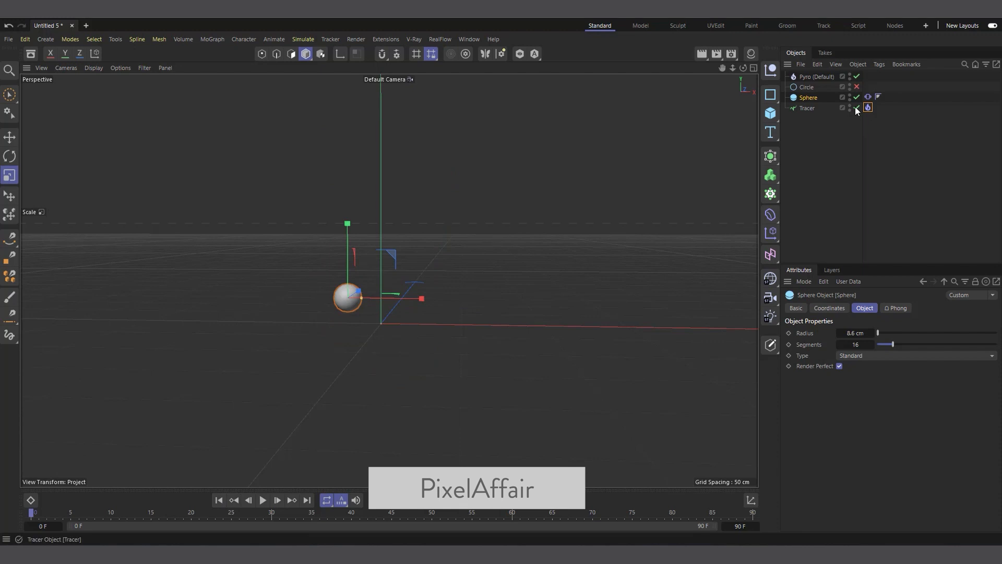
left_click(857, 108)
left_click(769, 200)
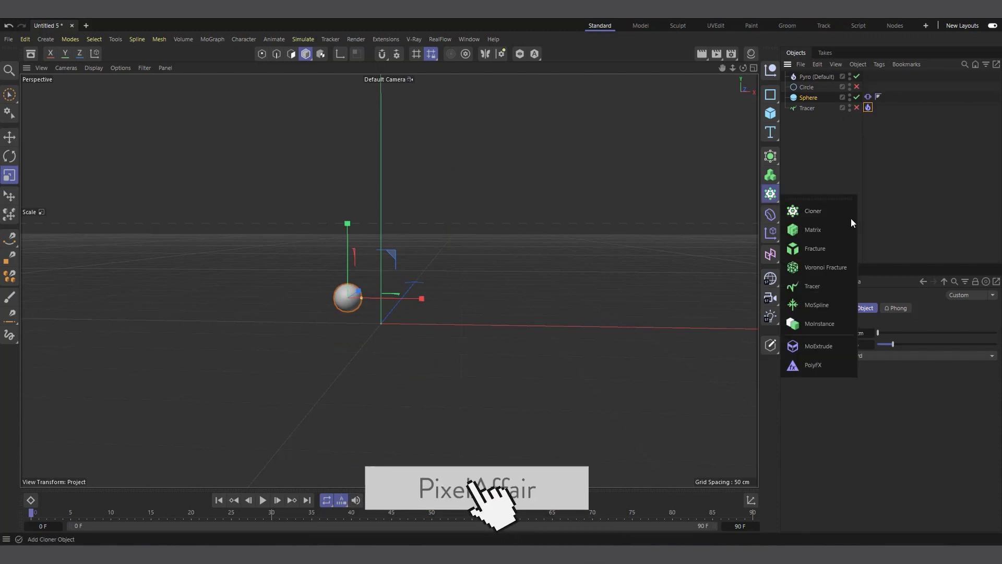
left_click(824, 304)
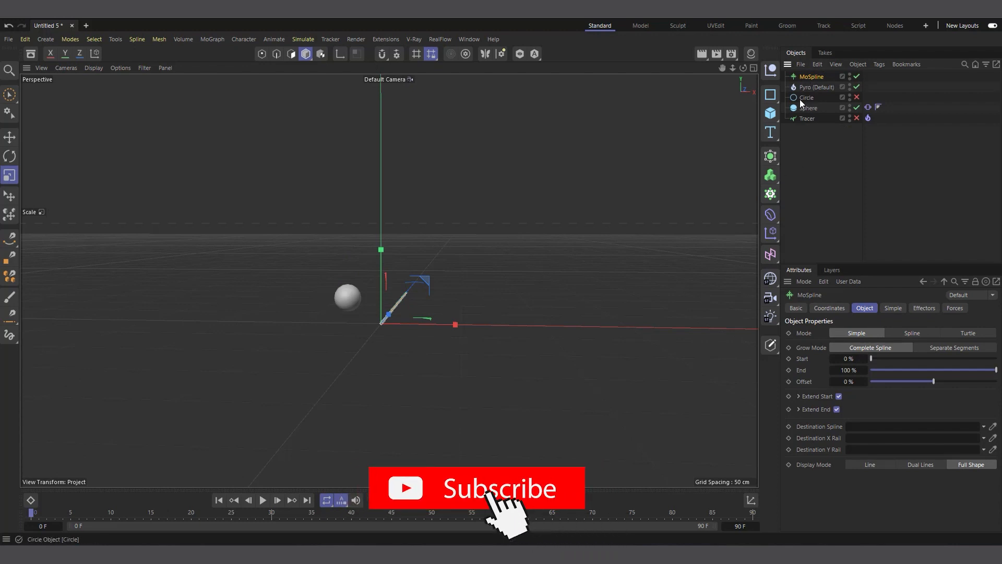
left_click_drag(811, 78, 810, 175)
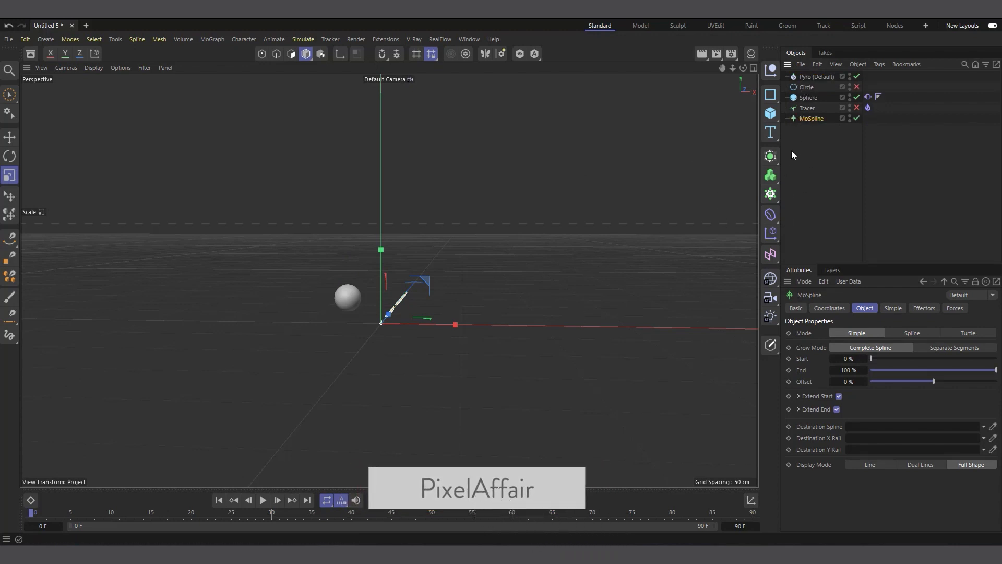
- Enable the Circle and set the MoSpline to Spline mode with the Circle as its source spline
left_click(807, 87)
left_click(857, 87)
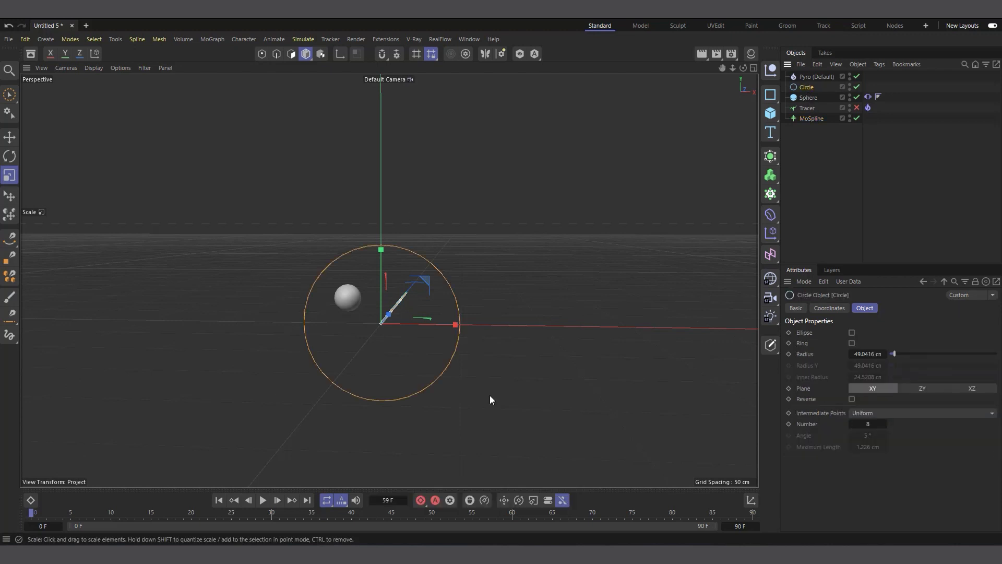
left_click(811, 118)
left_click(893, 308)
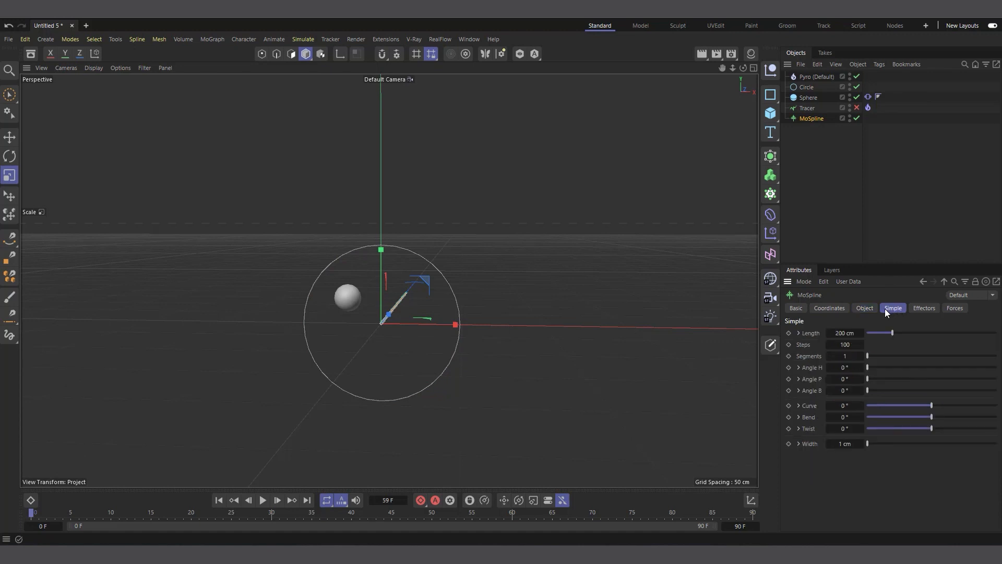
left_click(865, 308)
left_click(913, 334)
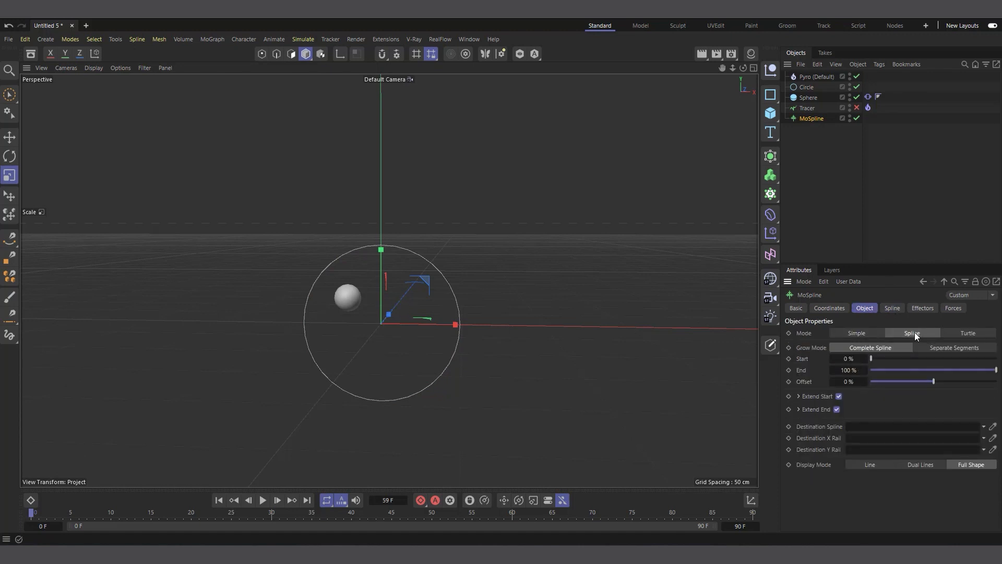
left_click(894, 308)
left_click_drag(807, 88, 871, 345)
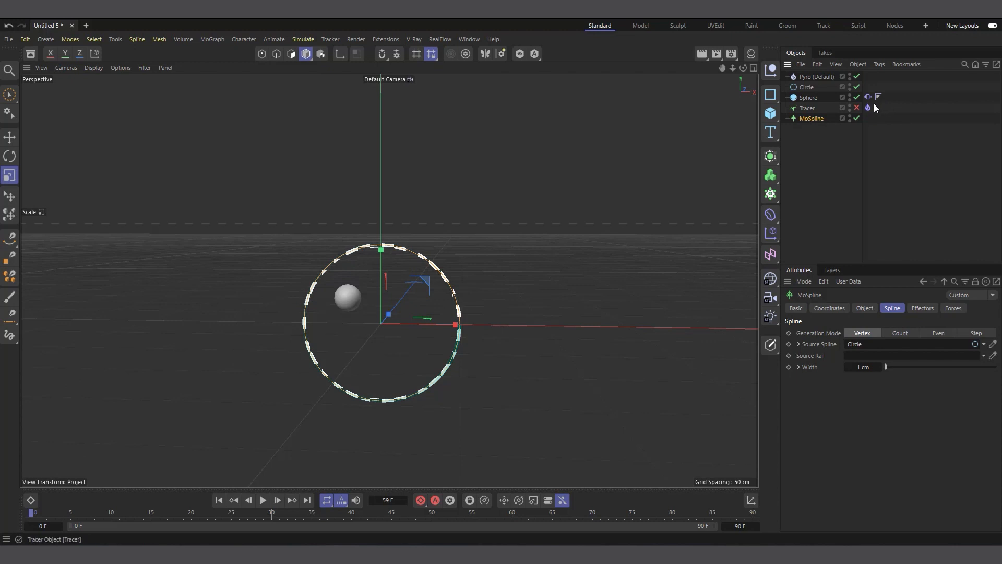
- Move the Pyro tag from the Tracer to the MoSpline and run the simulation to frame 18
left_click_drag(877, 119, 877, 118)
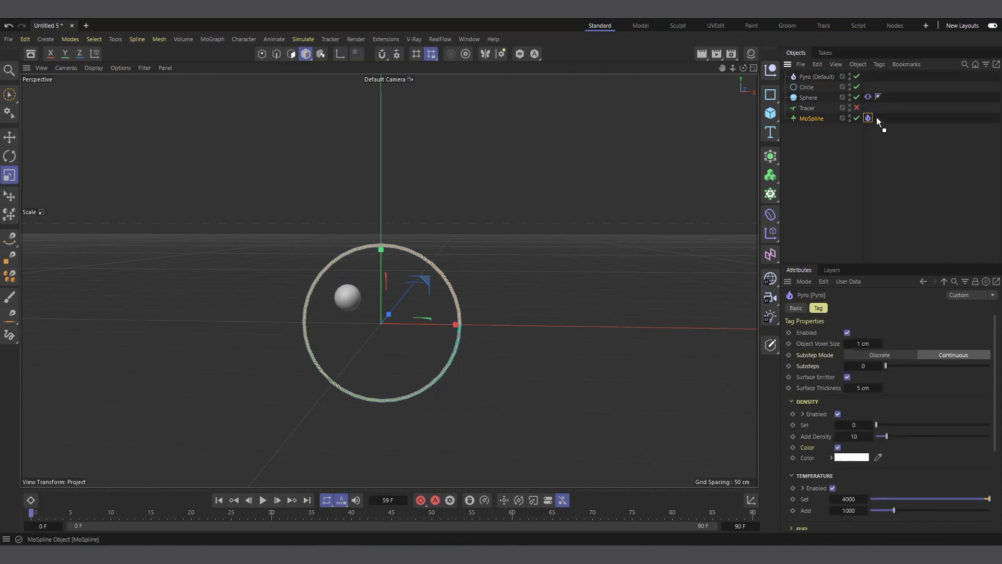
left_click(262, 500)
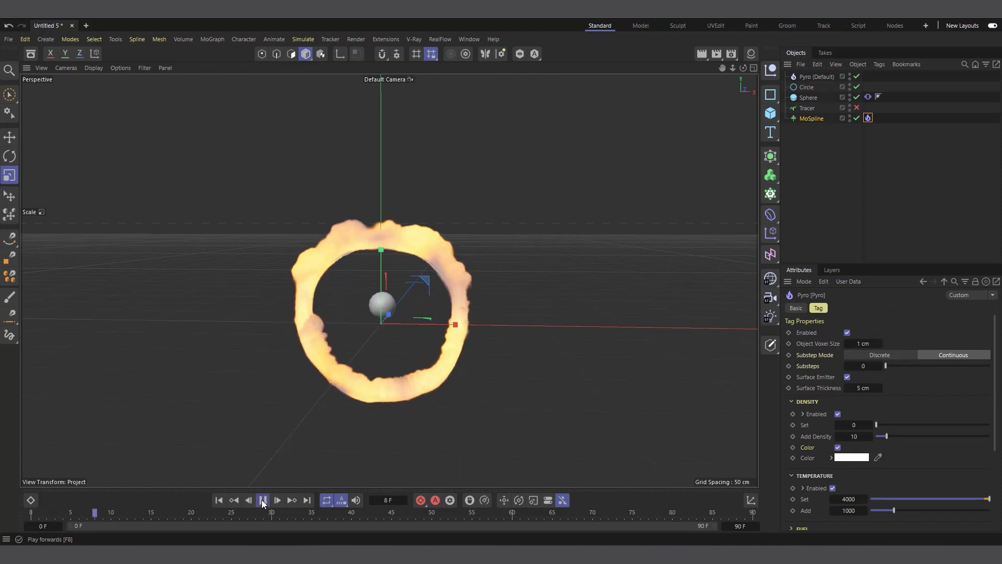
left_click(263, 500)
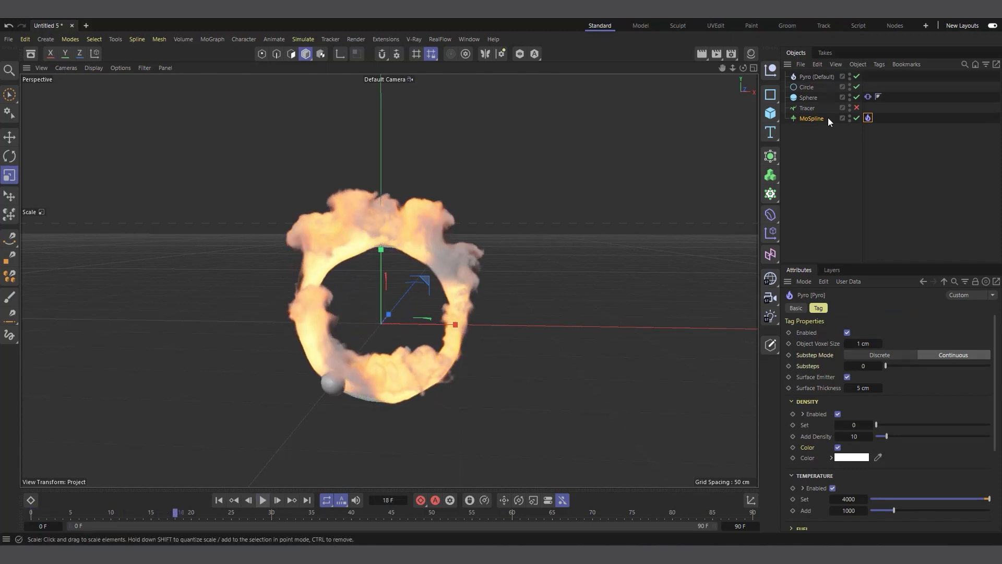
- Disable the Sphere, continue the fire simulation to frame 22 and rewind to frame 0
left_click(857, 97)
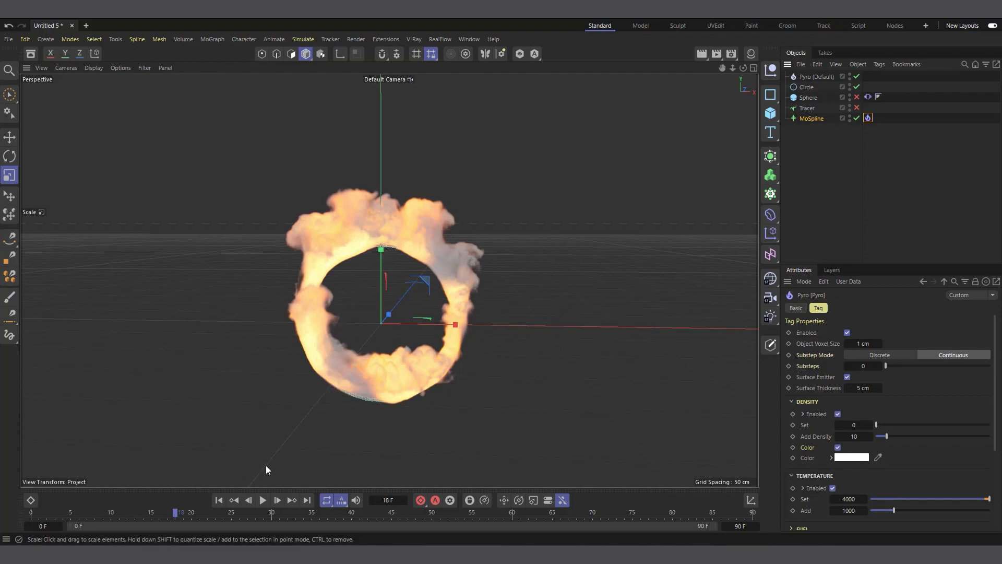
left_click(263, 500)
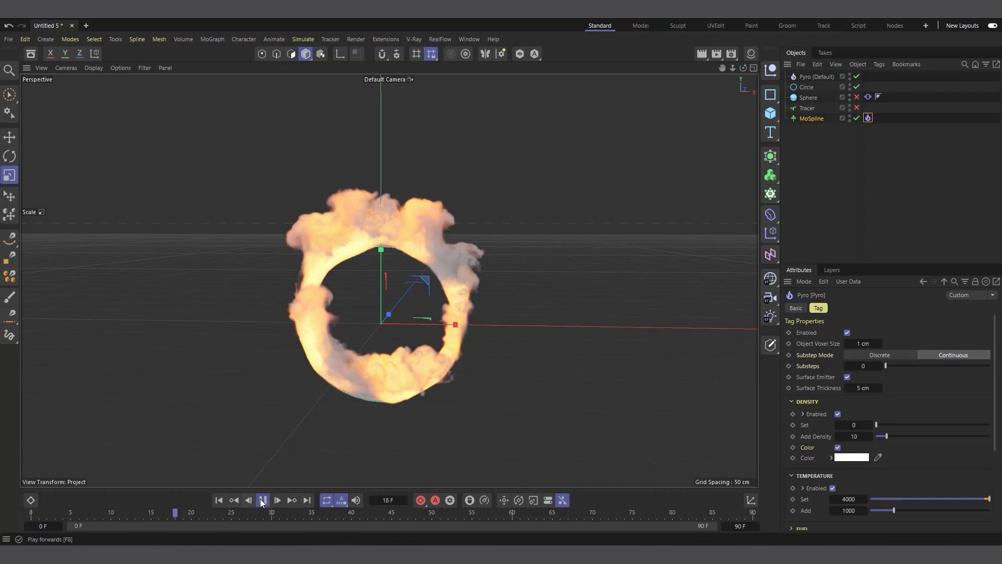
left_click(219, 500)
- Disable the MoSpline's Pyro tag and keyframe the MoSpline's End value at 0% on frame 0
left_click(815, 118)
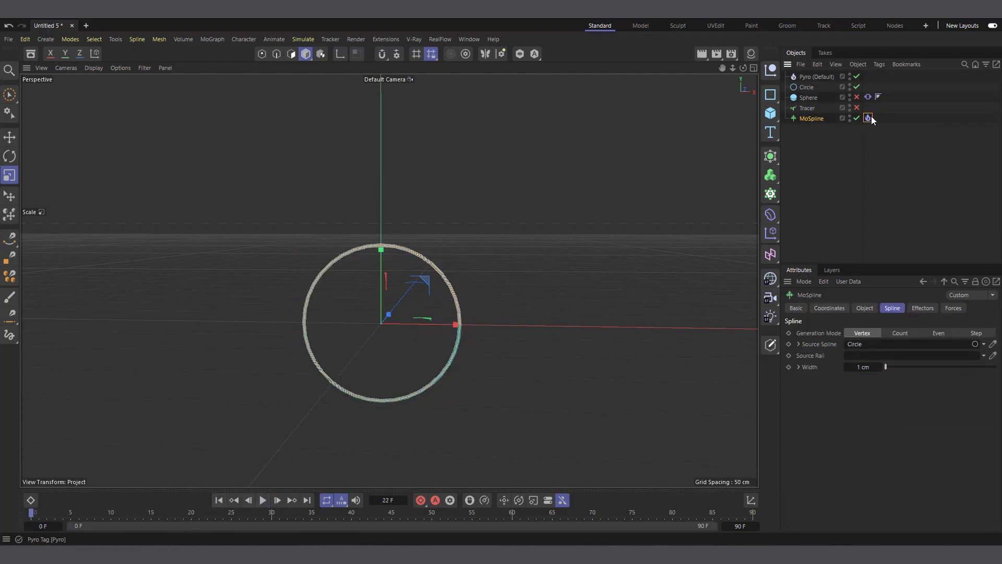
left_click(868, 118)
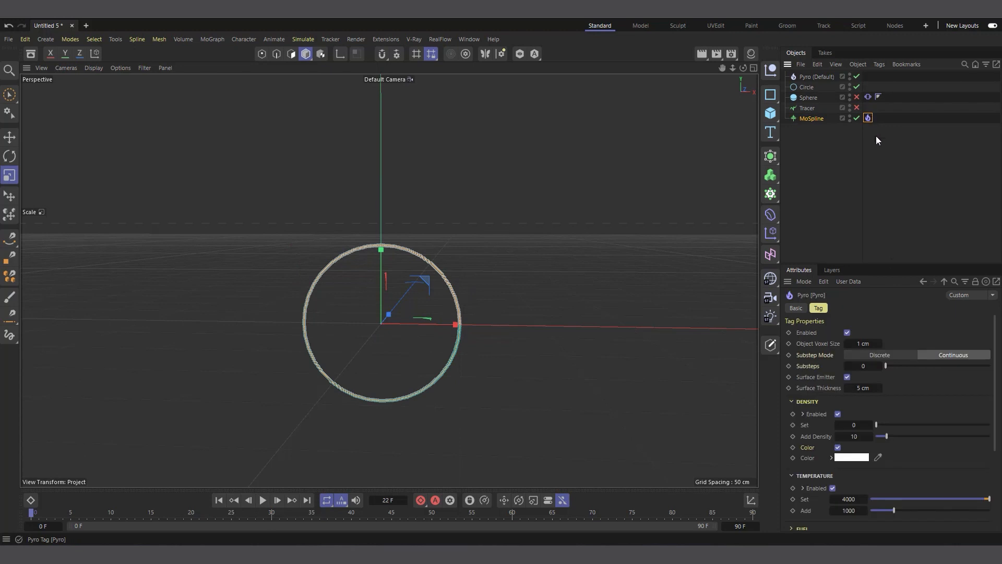
left_click(810, 119)
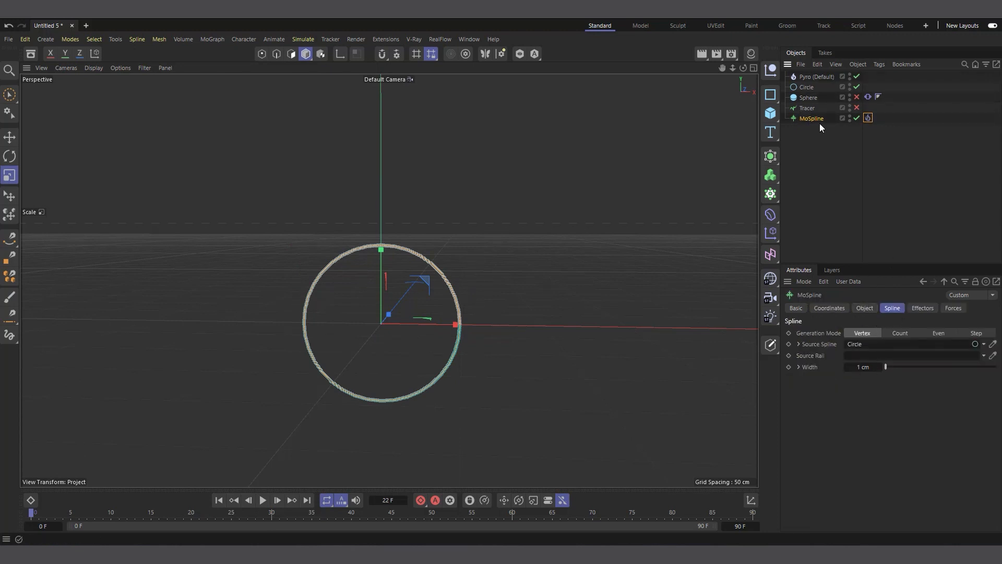
left_click(877, 308)
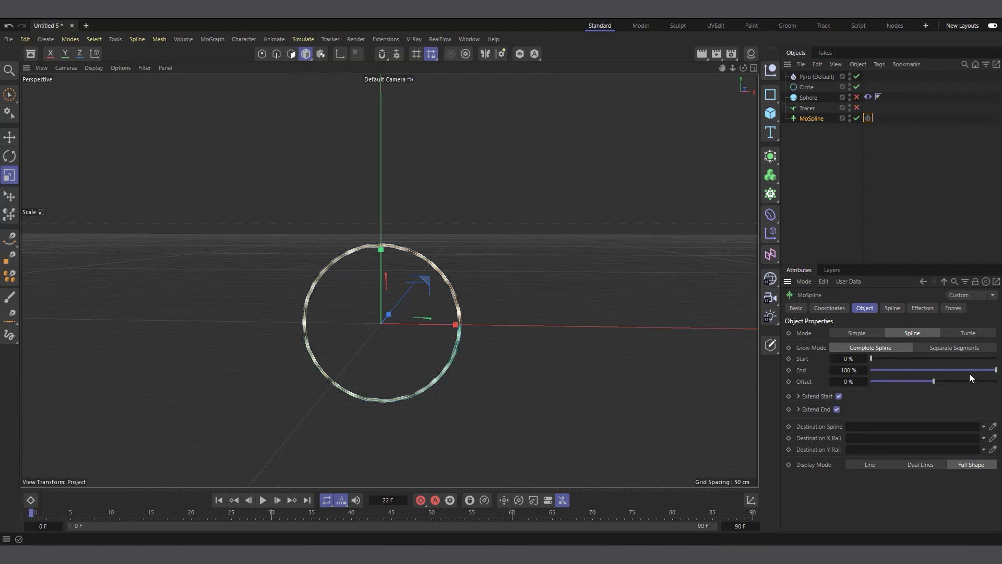
left_click_drag(987, 369, 868, 369)
left_click(789, 370)
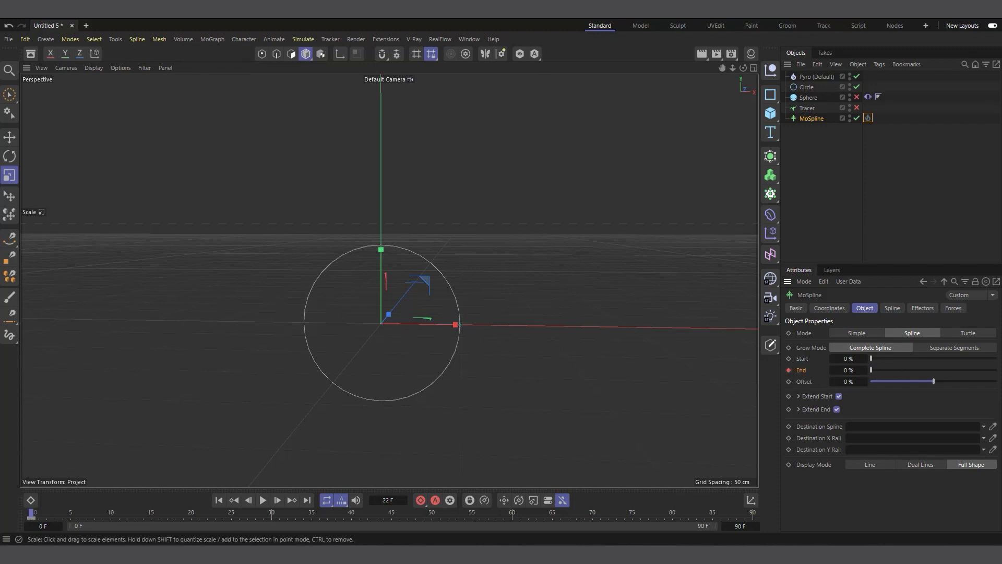
- Keyframe the MoSpline's End value at 100% on frame 50 and play the spline growth from the start to frame 26
left_click(263, 500)
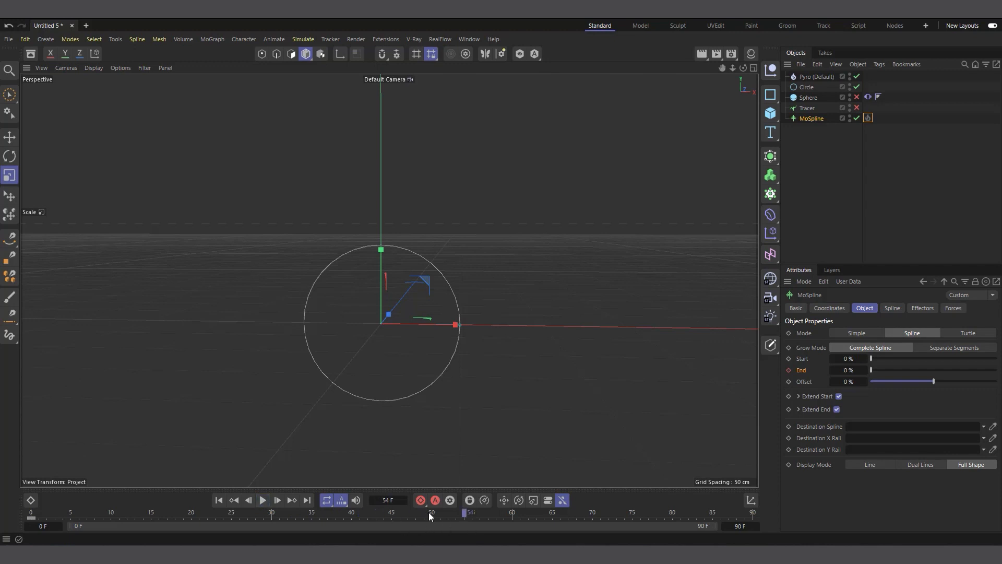
left_click_drag(875, 366, 995, 369)
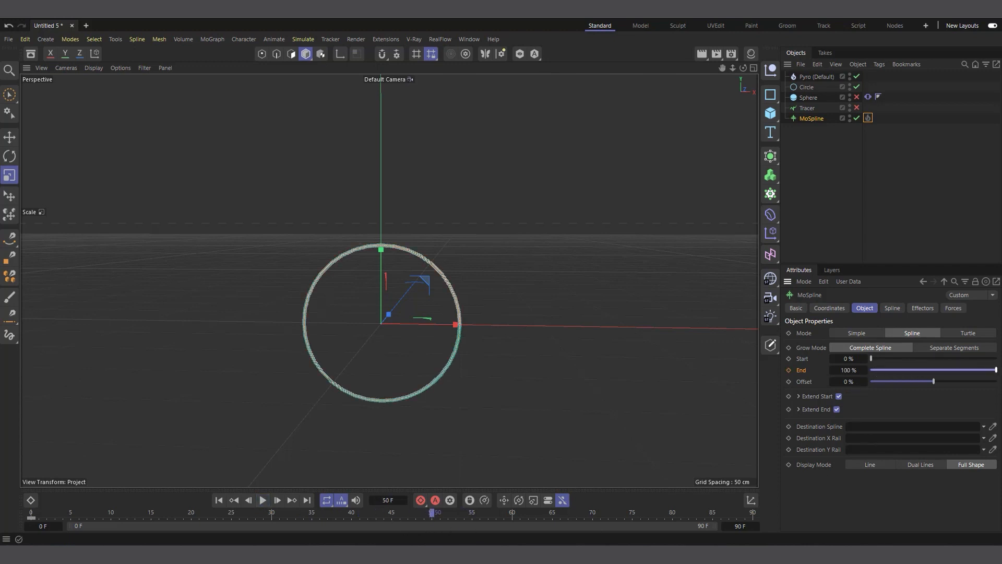
left_click(789, 370)
left_click(219, 500)
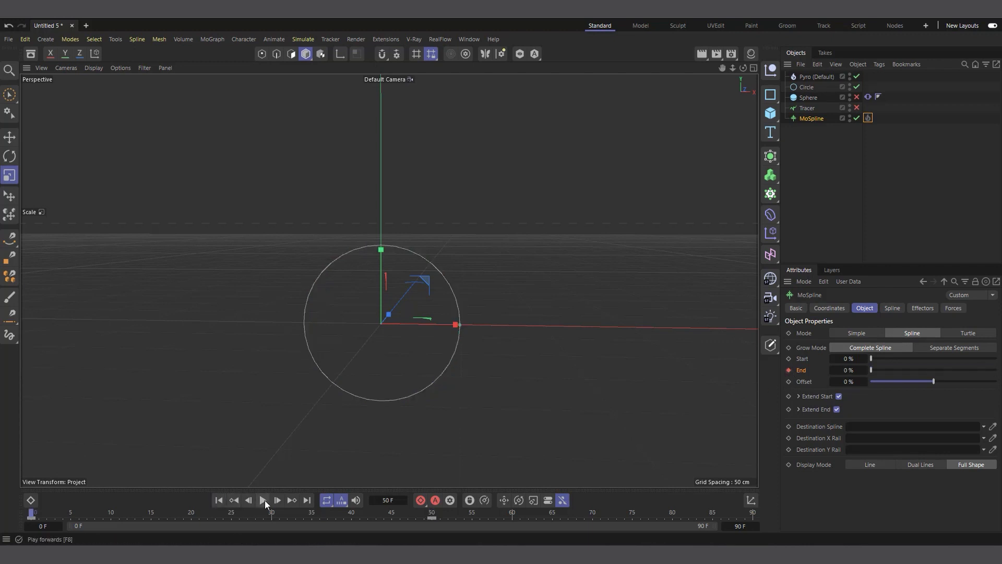
left_click(264, 500)
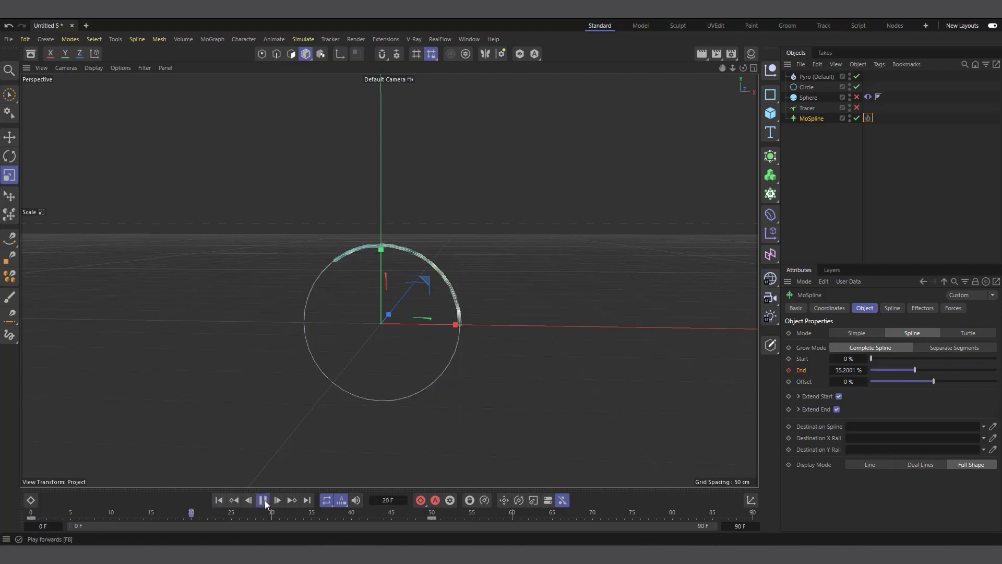
left_click(264, 500)
- Re-enable the MoSpline's Pyro tag and run the fire simulation from the start to frame 57
left_click(869, 118)
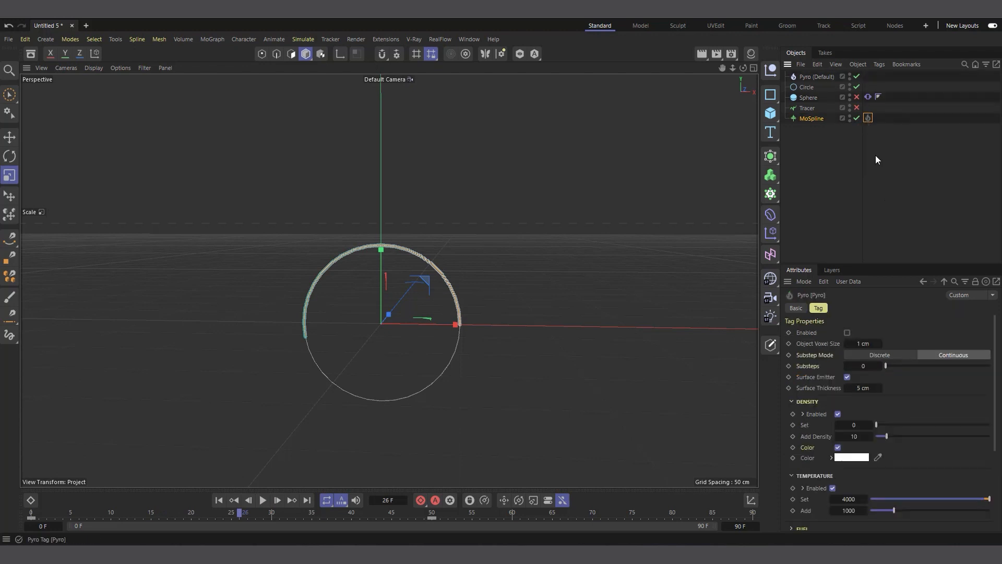
left_click(847, 333)
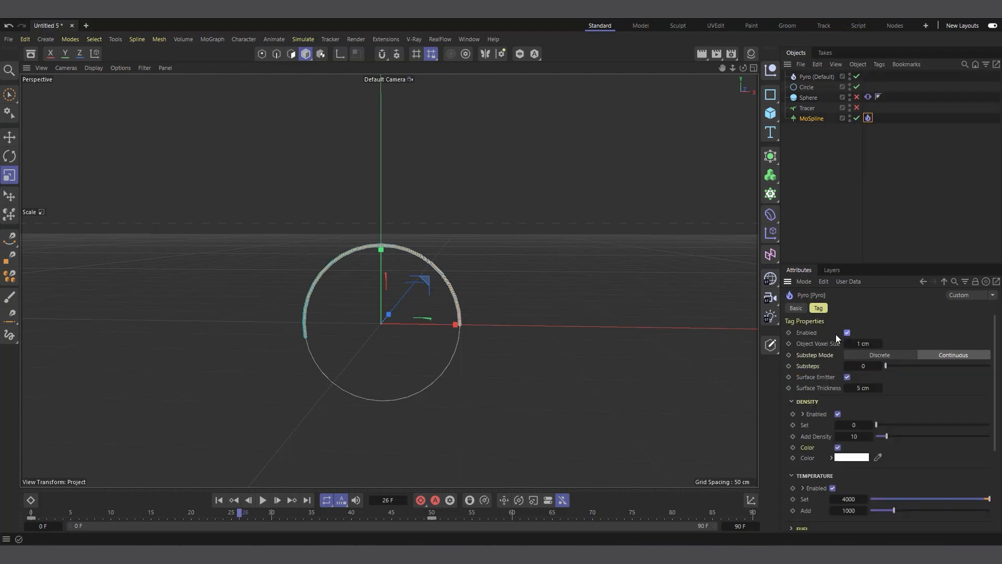
left_click(218, 500)
left_click(264, 501)
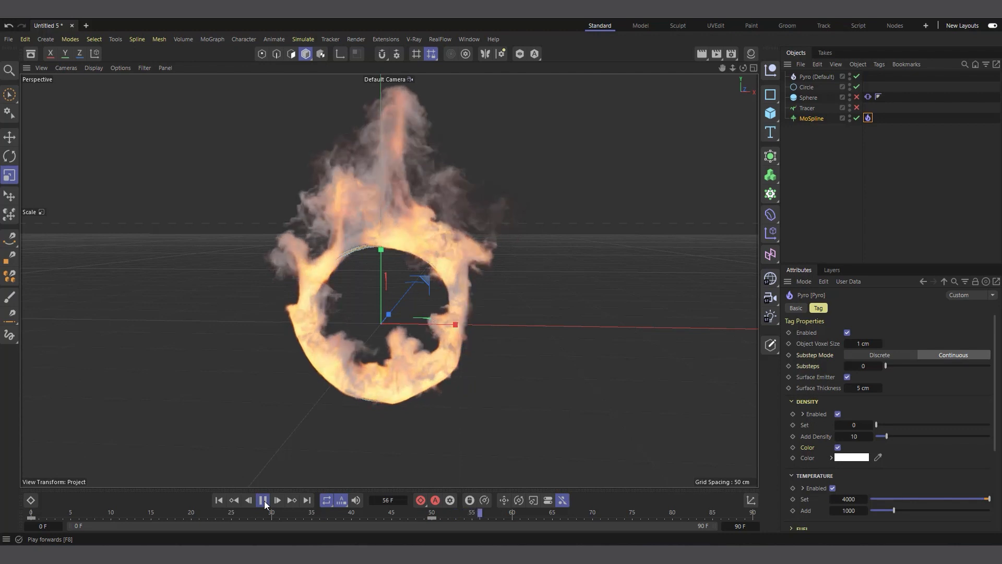
left_click(263, 500)
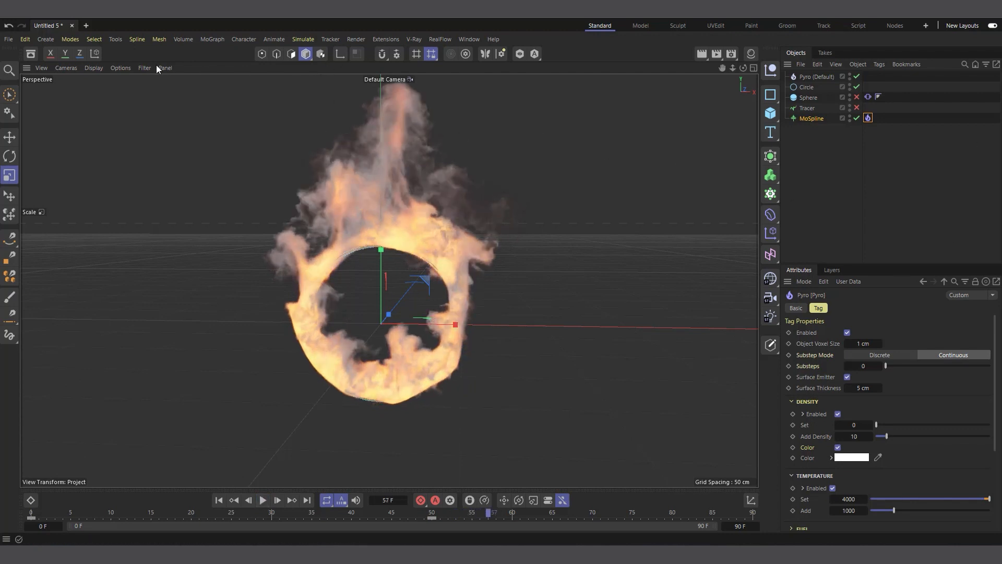
- Disable the MoSpline, then add a particle Emitter and play its emission to frame 30
left_click(219, 501)
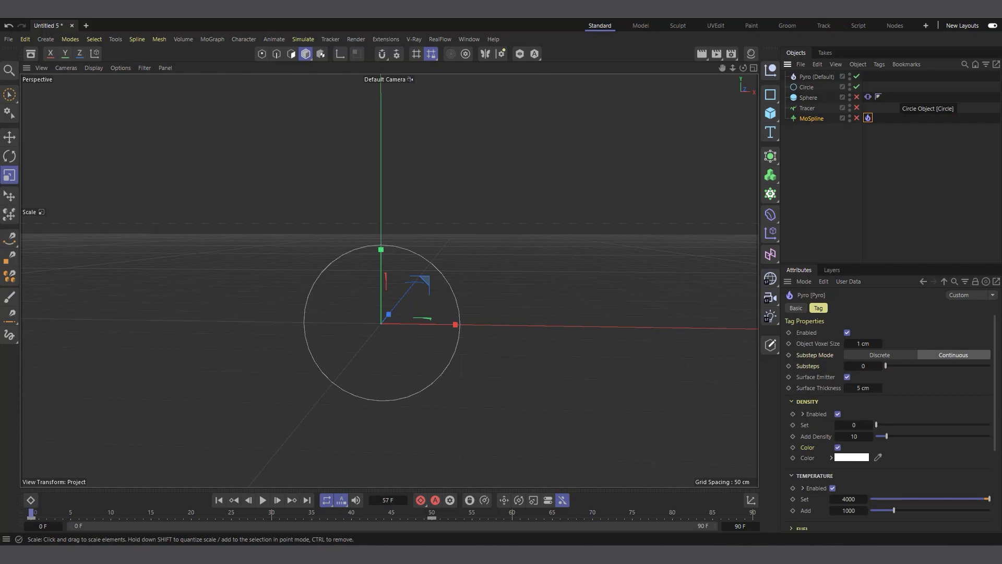
left_click(295, 40)
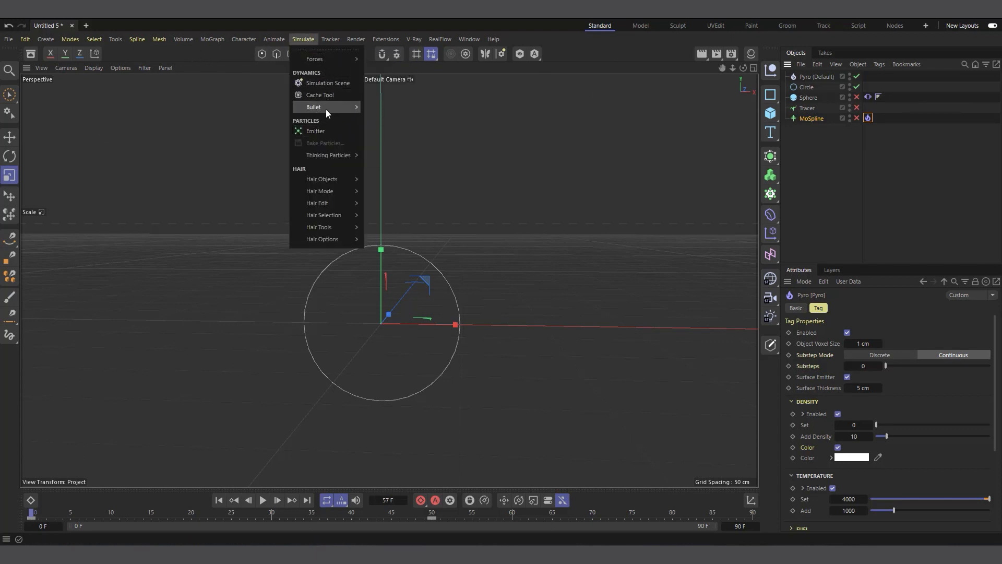
left_click(320, 131)
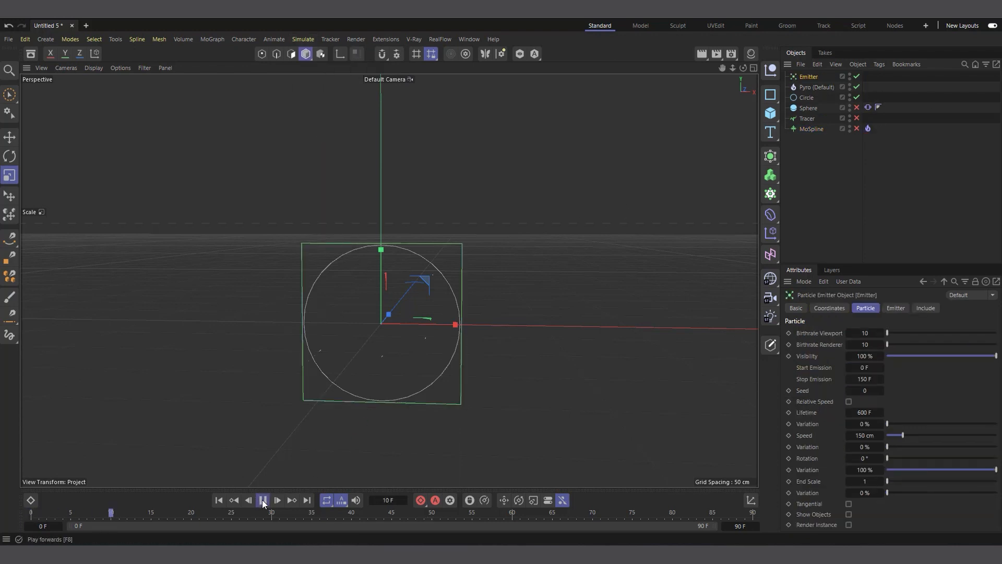
left_click(262, 500)
- Enable the Sphere again and delete its Vibrate tag
left_click(869, 107)
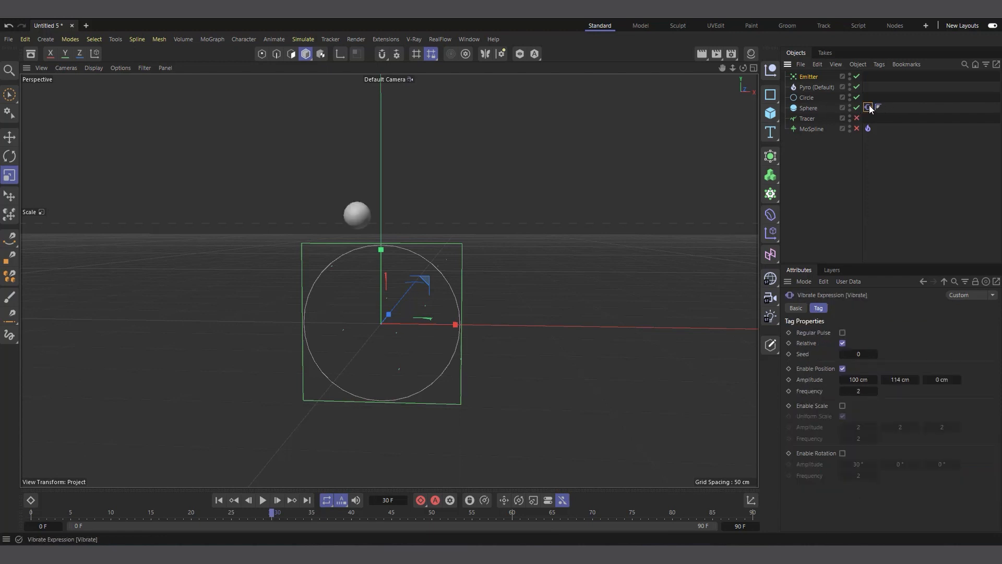
key("Delete")
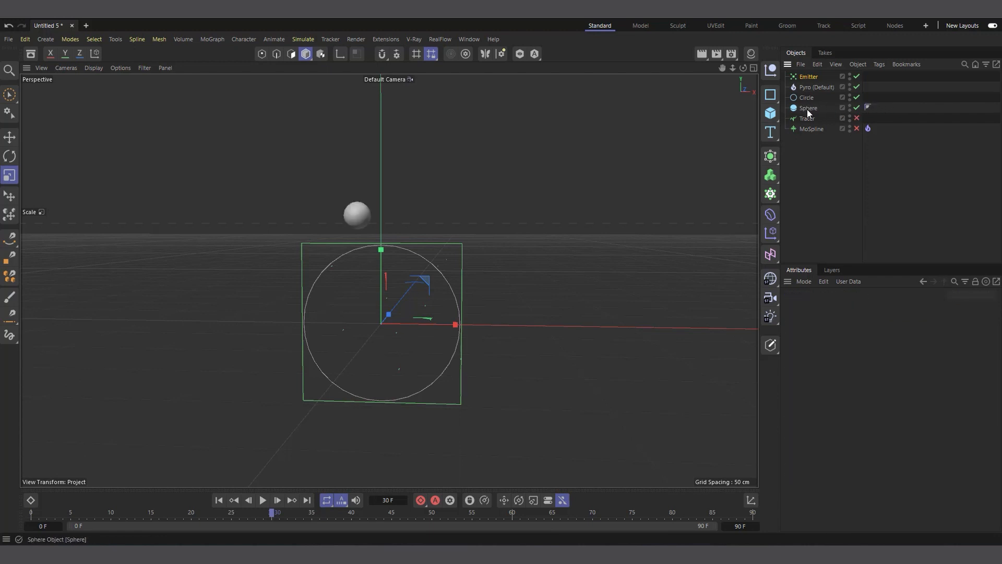
- Make the sphere a child of the Emitter, place the Emitter last in the object list, and enable Show Objects in its particle settings
left_click_drag(818, 79, 817, 79)
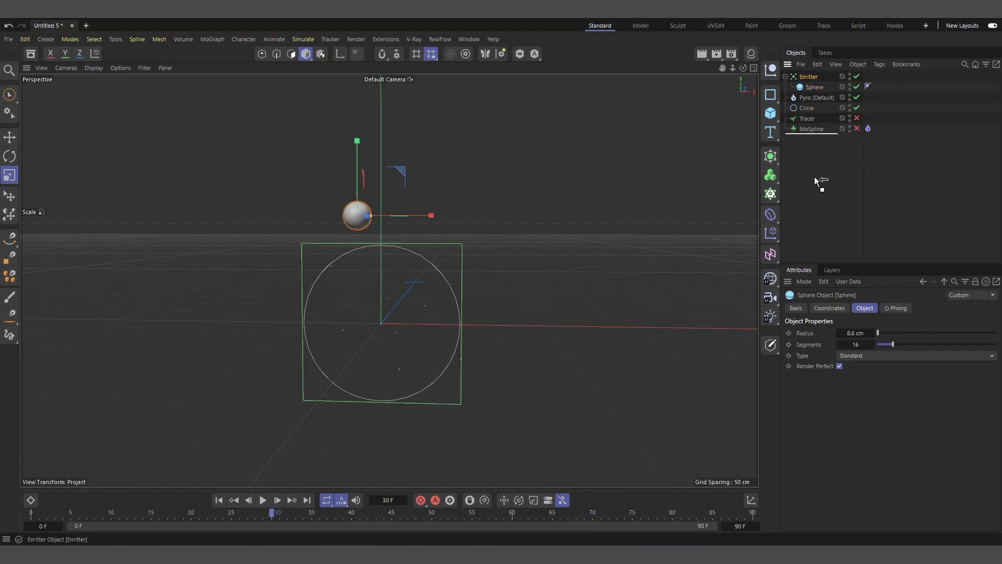
left_click_drag(821, 180, 818, 167)
left_click(816, 129)
left_click(811, 119)
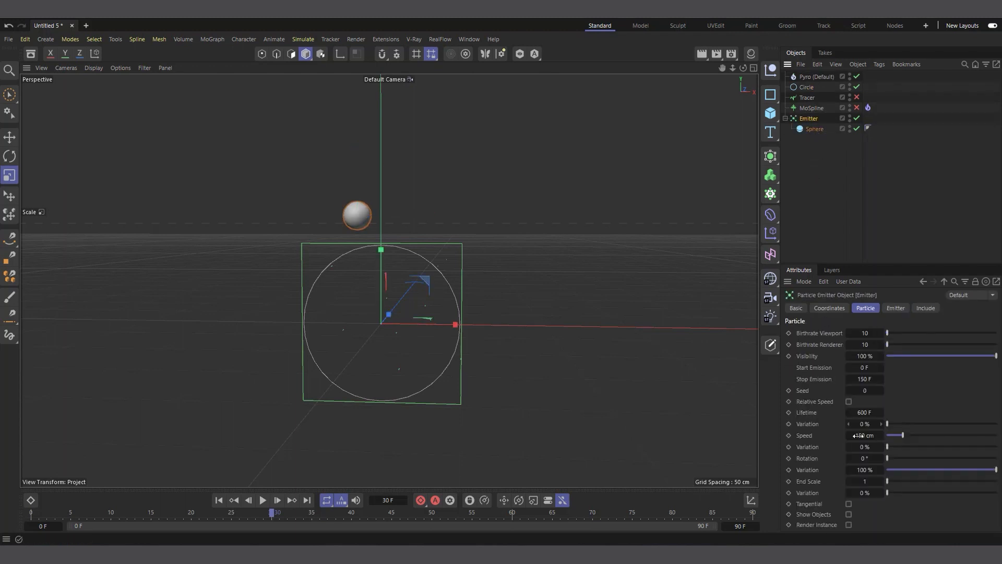
left_click(848, 515)
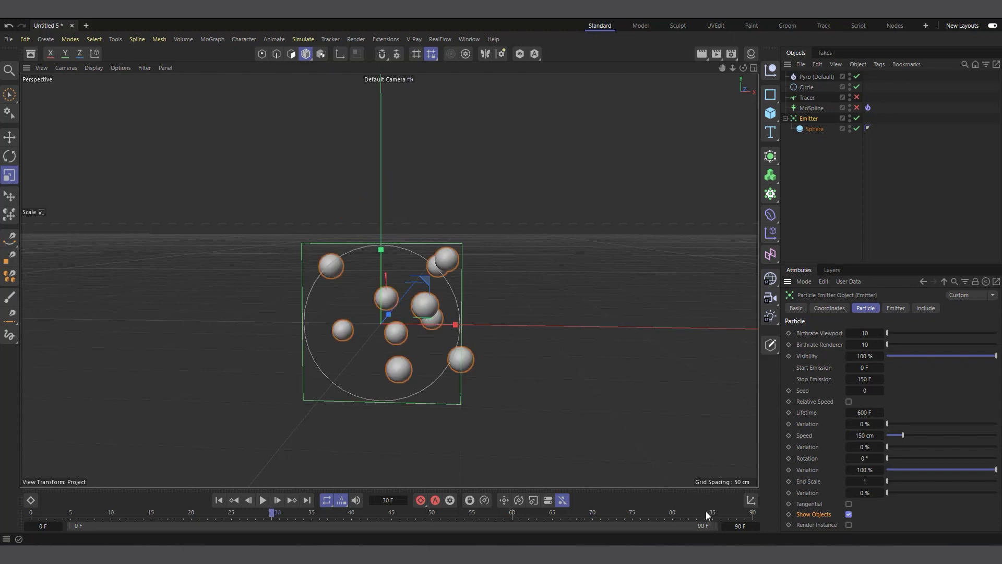
- Rewind the timeline, move the Pyro tag from the MoSpline to the Emitter, and run the simulation briefly
left_click(219, 501)
left_click_drag(868, 107, 869, 118)
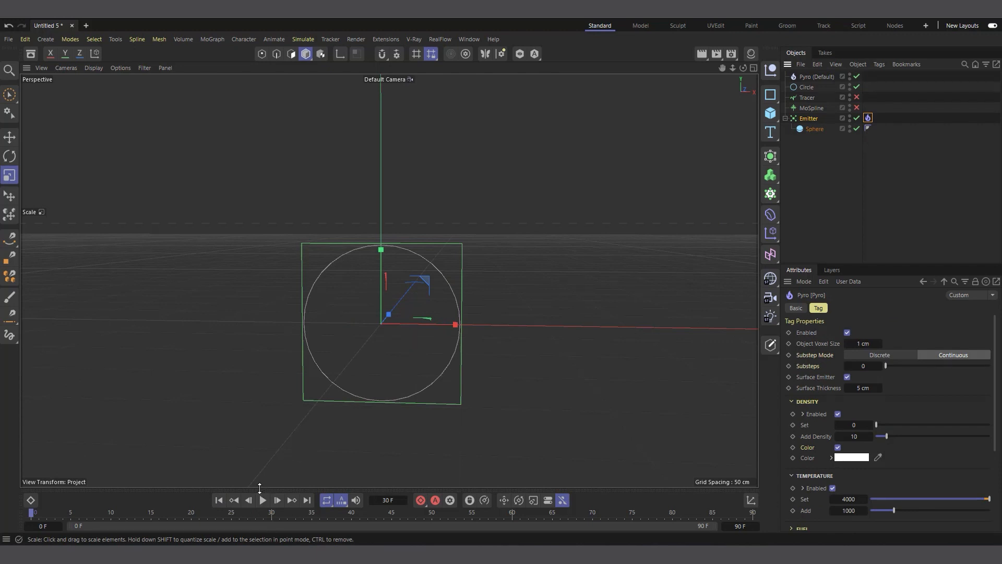
left_click(263, 501)
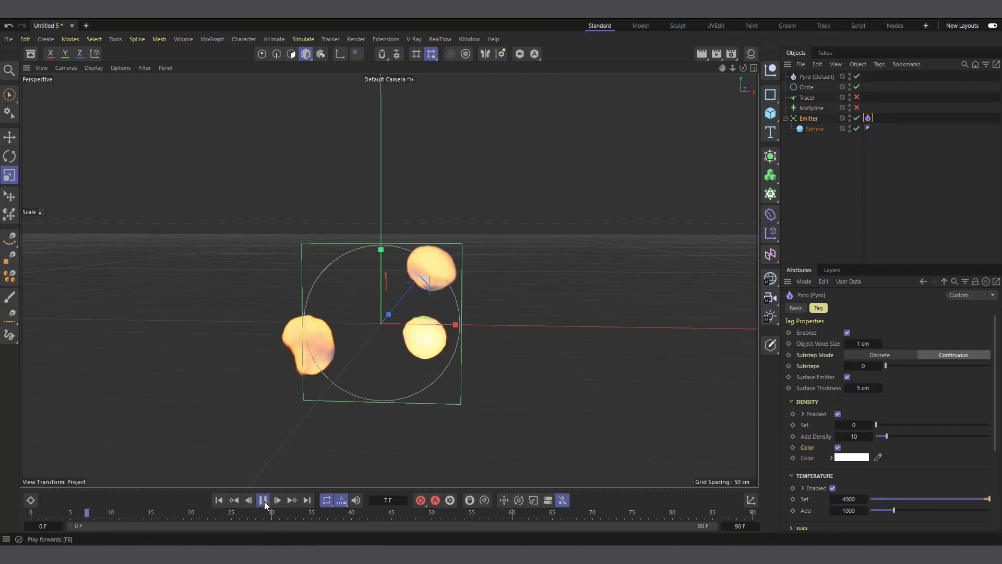
left_click(263, 501)
- Preview the emitter's fire simulation up to frame 30, rewind to frame 0, and inspect the Emitter's particle settings
scroll(461, 257, "down", 3)
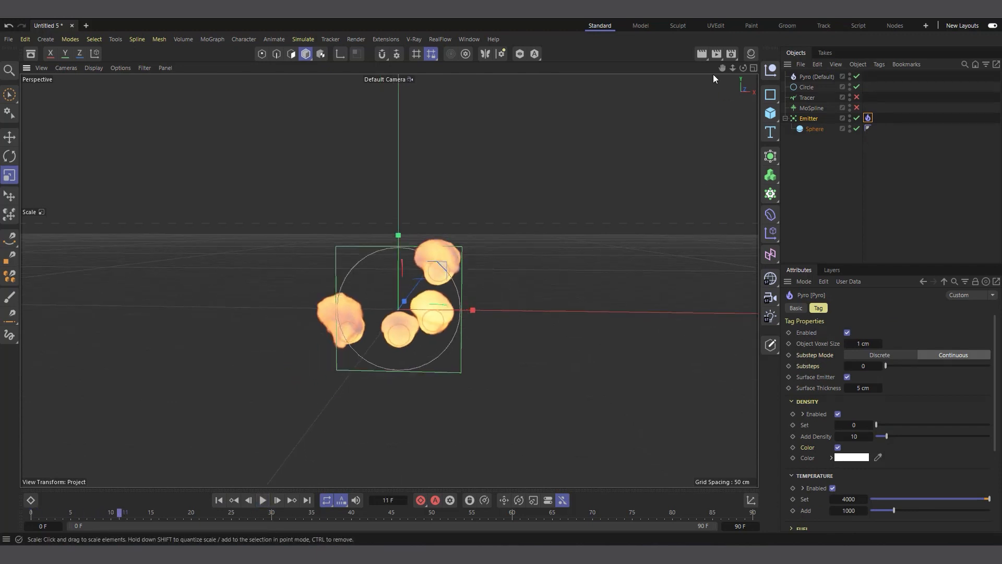
left_click_drag(744, 68, 693, 84)
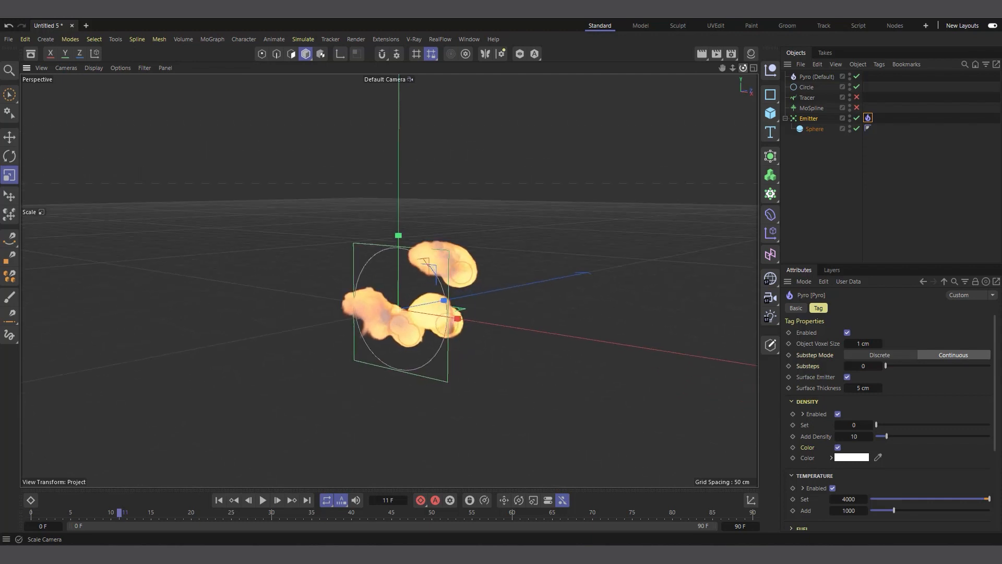
left_click(259, 502)
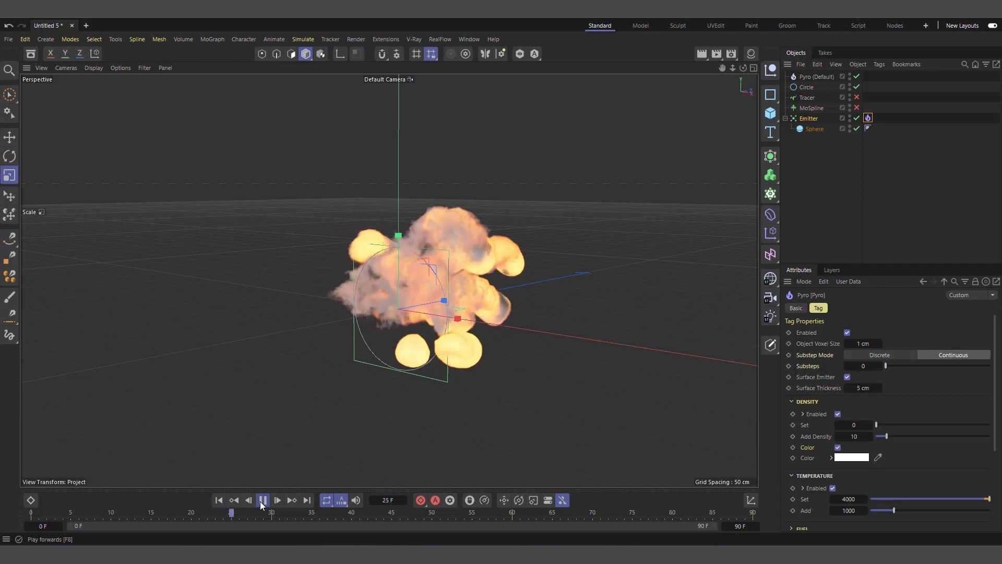
left_click(262, 501)
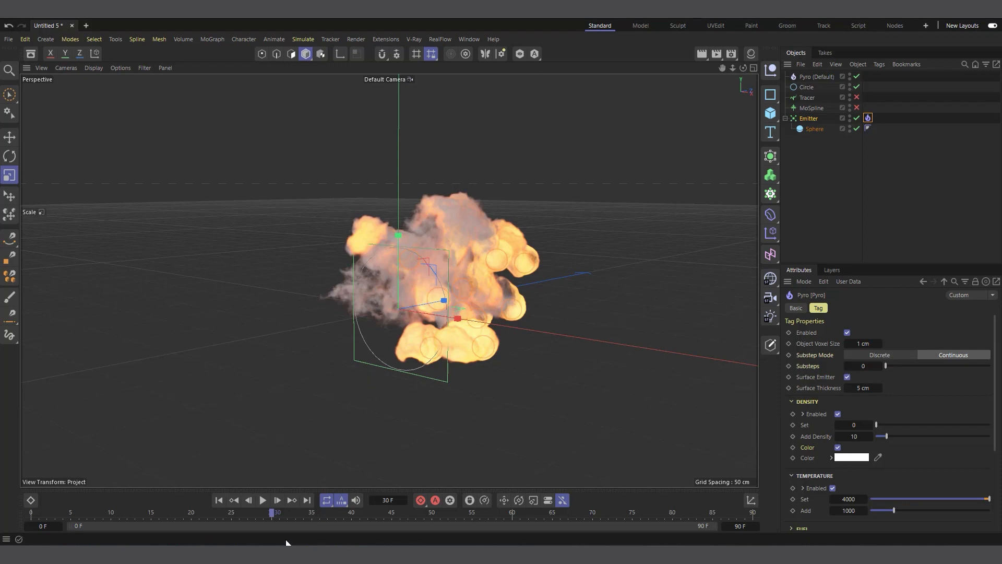
scroll(500, 364, "up", 1)
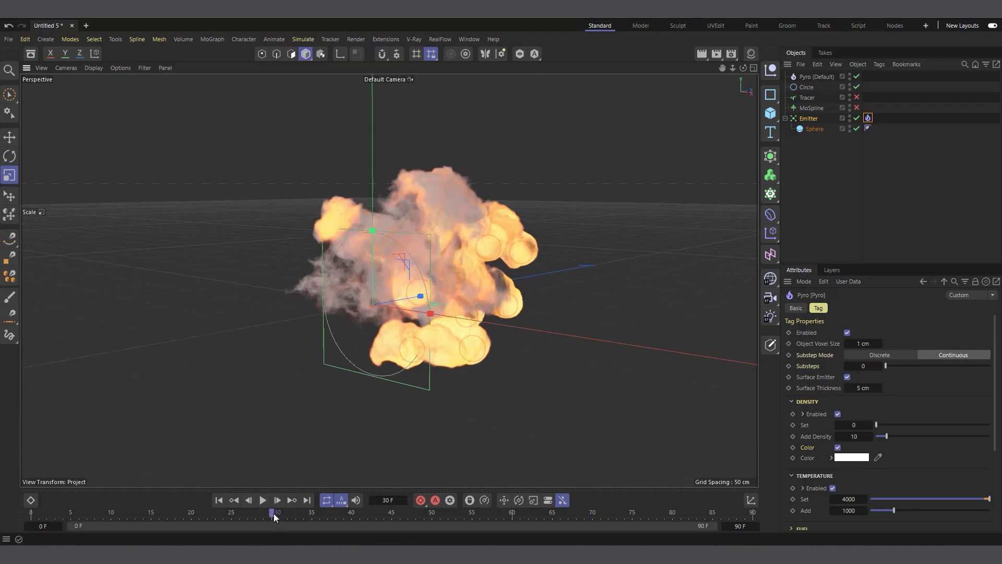
left_click(219, 500)
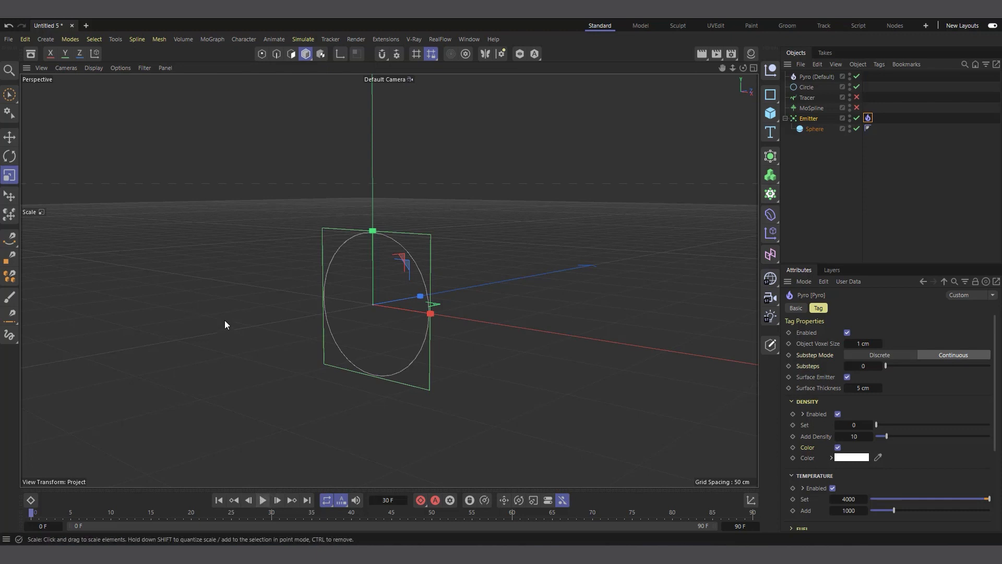
left_click_drag(742, 68, 774, 69)
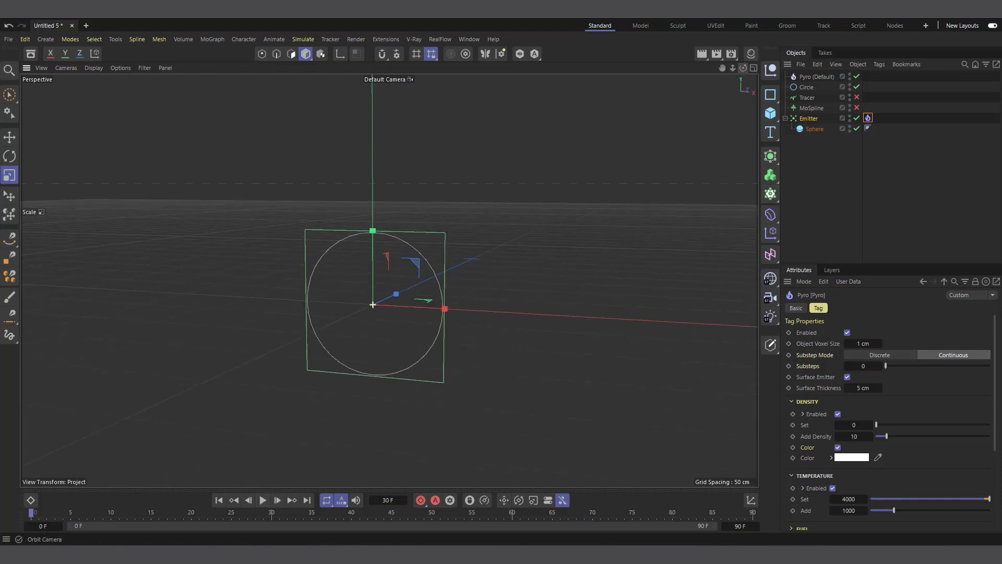
left_click(807, 118)
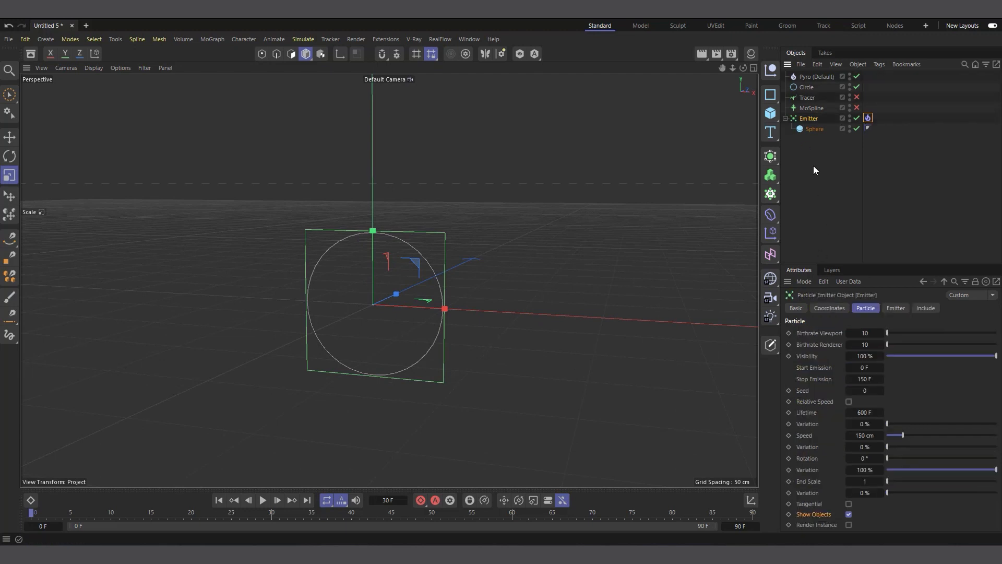
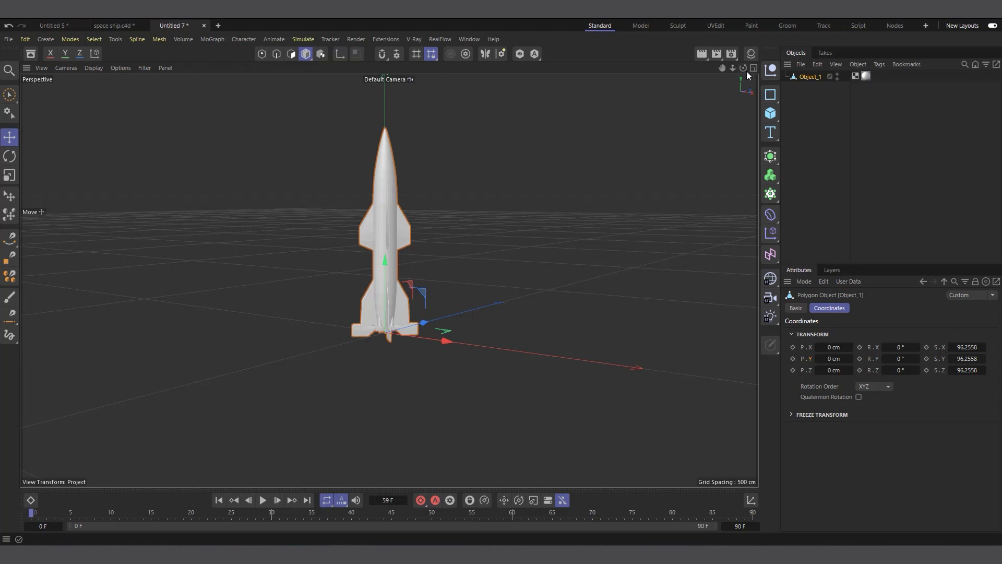
- Add a sphere primitive at the base of the rocket model
left_click_drag(743, 68, 756, 86)
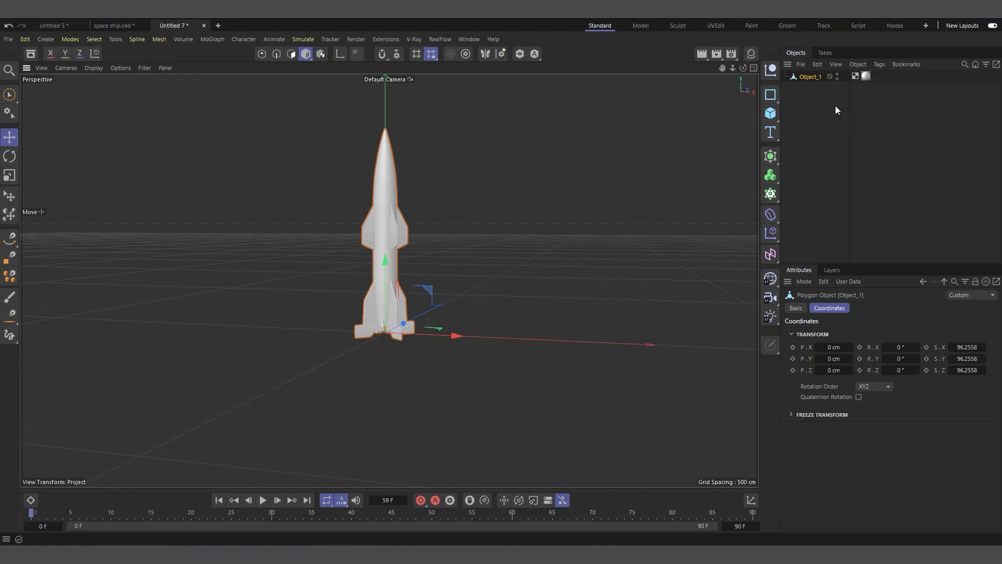
scroll(368, 350, "up", 10)
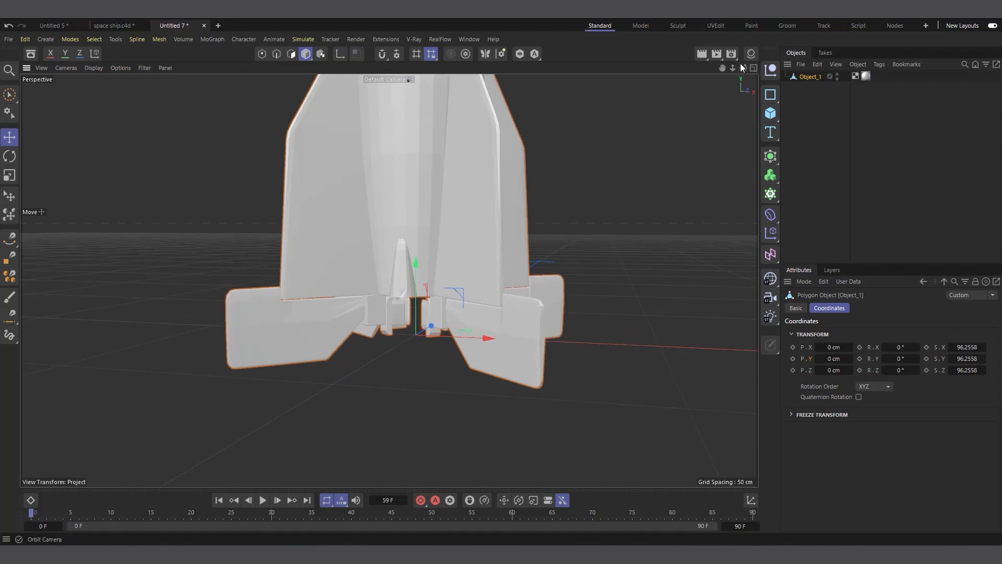
left_click_drag(743, 68, 743, 40)
scroll(385, 349, "up", 2)
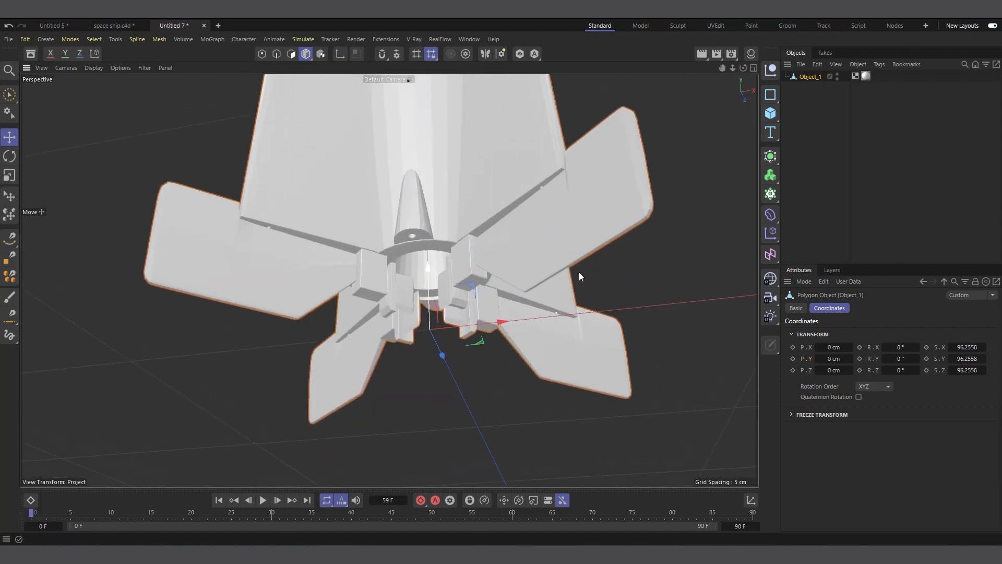
left_click(812, 84)
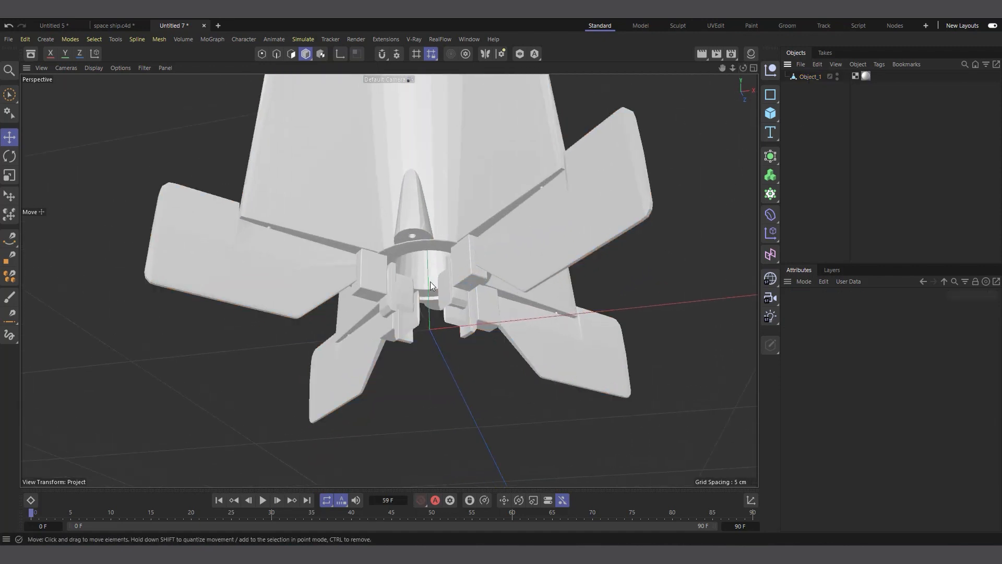
scroll(391, 313, "down", 5)
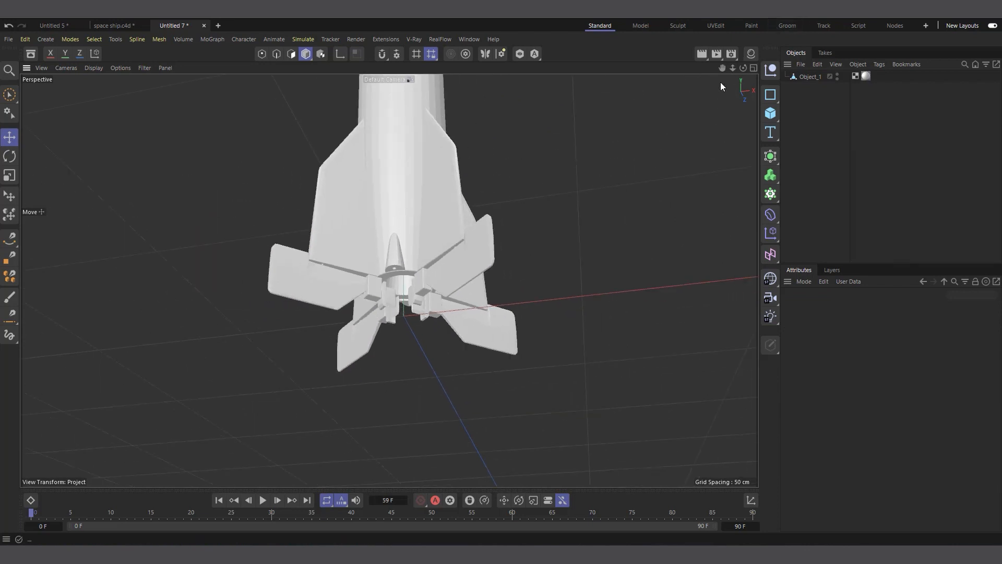
left_click_drag(744, 70, 750, 73)
left_click(772, 113)
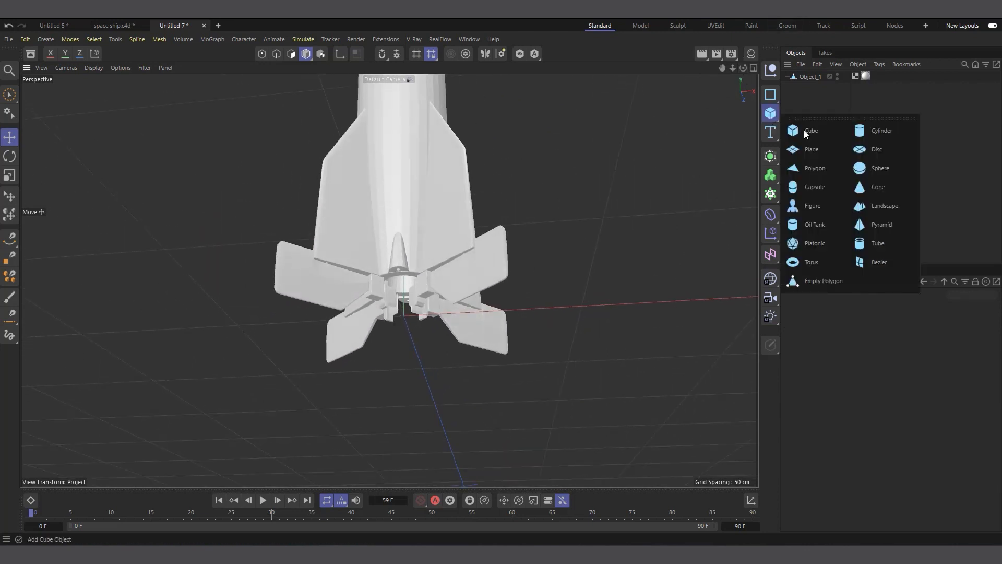
left_click(888, 169)
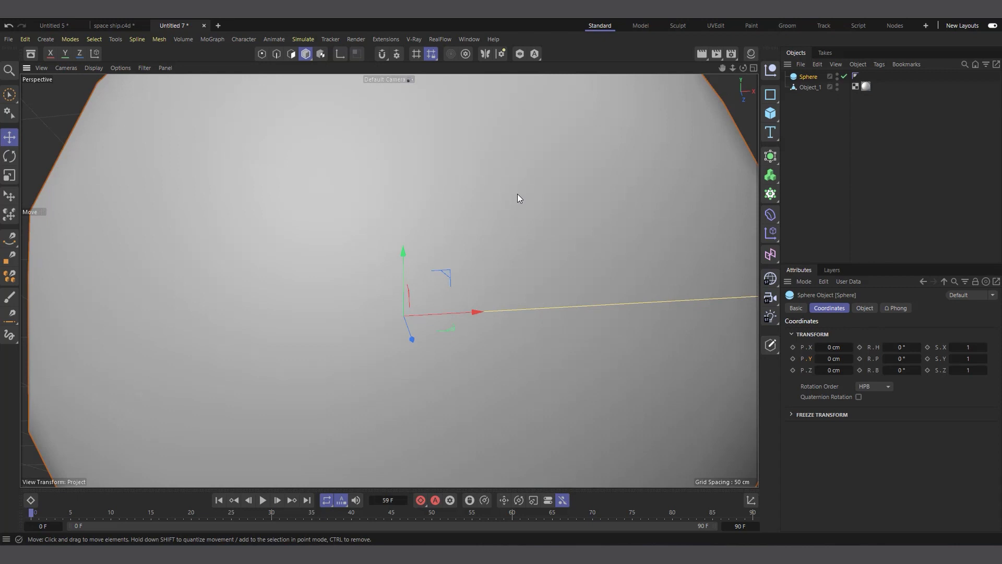
- Scale the sphere down to a radius of about 6.9 cm and raise it along Y into the rocket's nozzle
key("t")
left_click_drag(613, 165, 248, 285)
left_click_drag(742, 72, 715, 81)
scroll(387, 316, "up", 5)
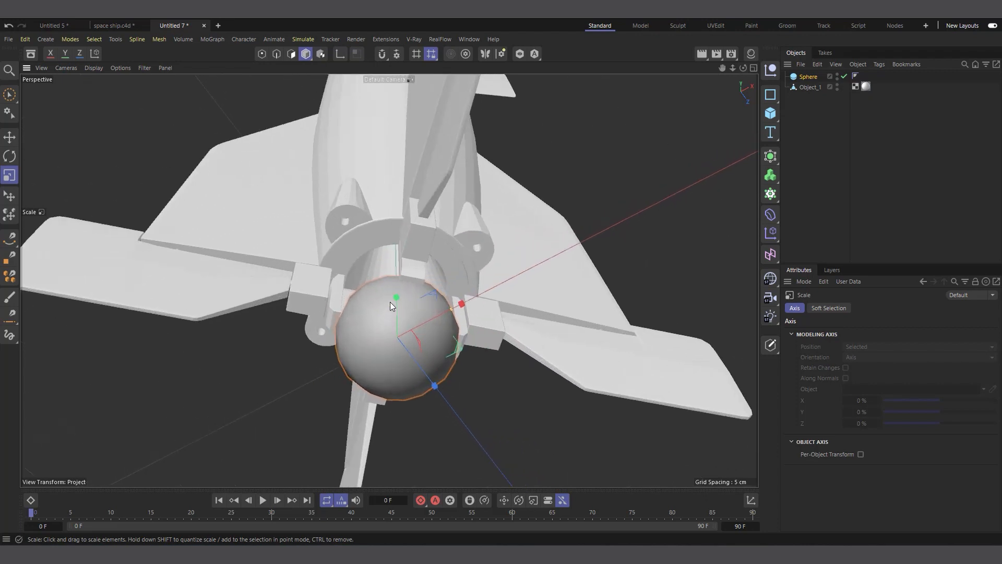
key("e")
left_click_drag(400, 304, 399, 250)
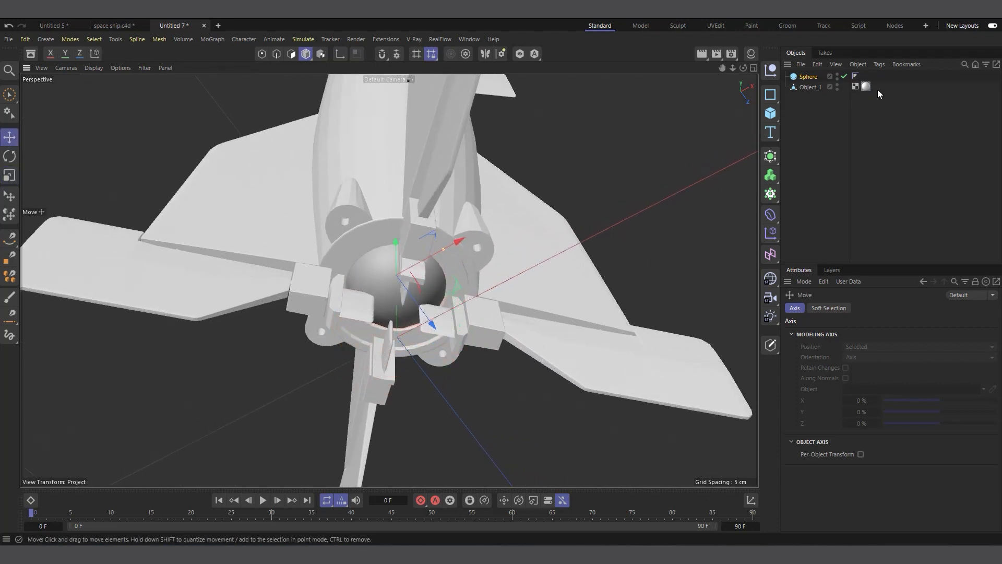
- Set the sphere's radius to 8 cm
left_click(809, 76)
left_click(865, 308)
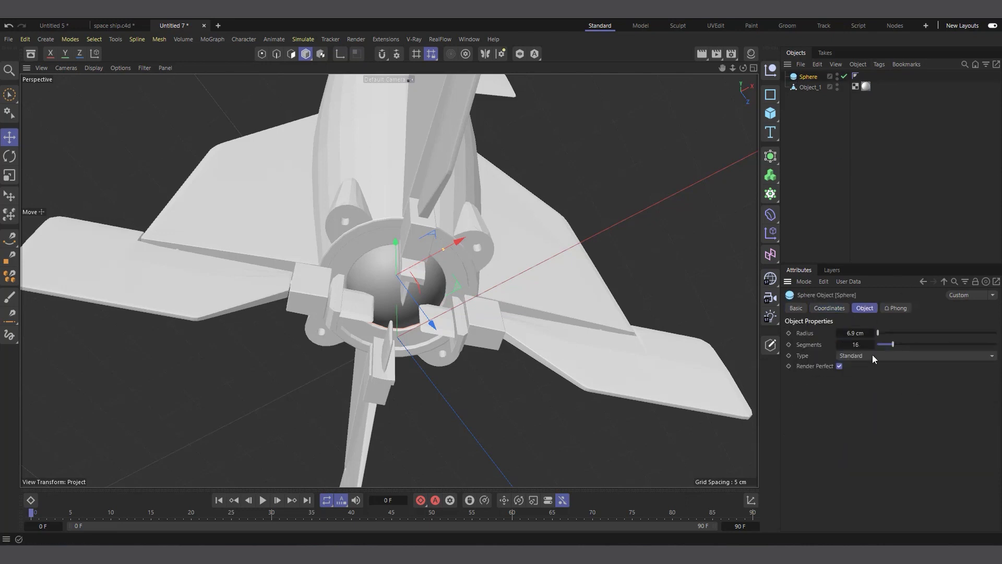
double_click(854, 334)
type("8")
key("Return")
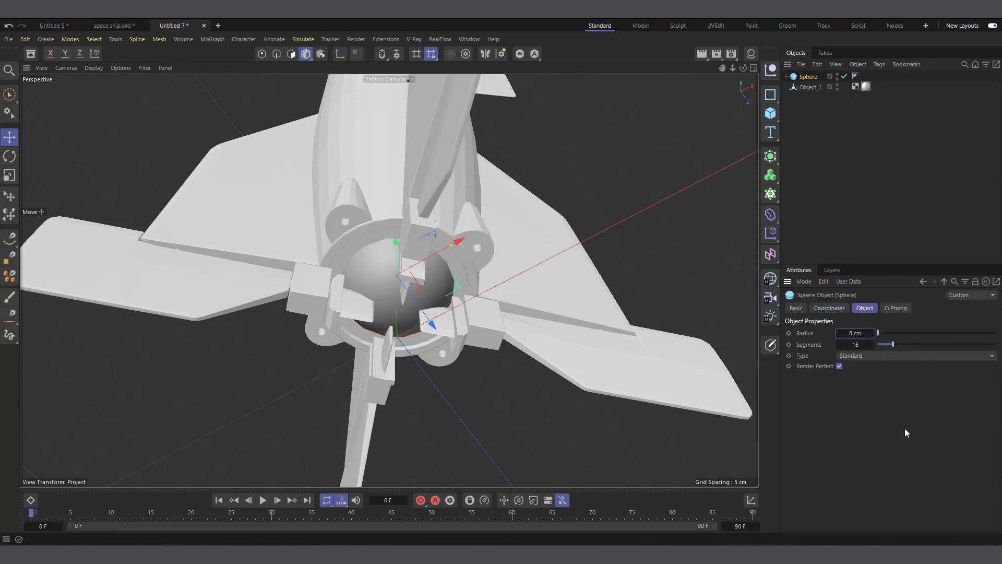
- Raise the sphere slightly further along Y inside the rocket's nozzle and hide it in the viewport
left_click_drag(743, 67, 550, 243)
left_click_drag(396, 222, 413, 201)
left_click(838, 84)
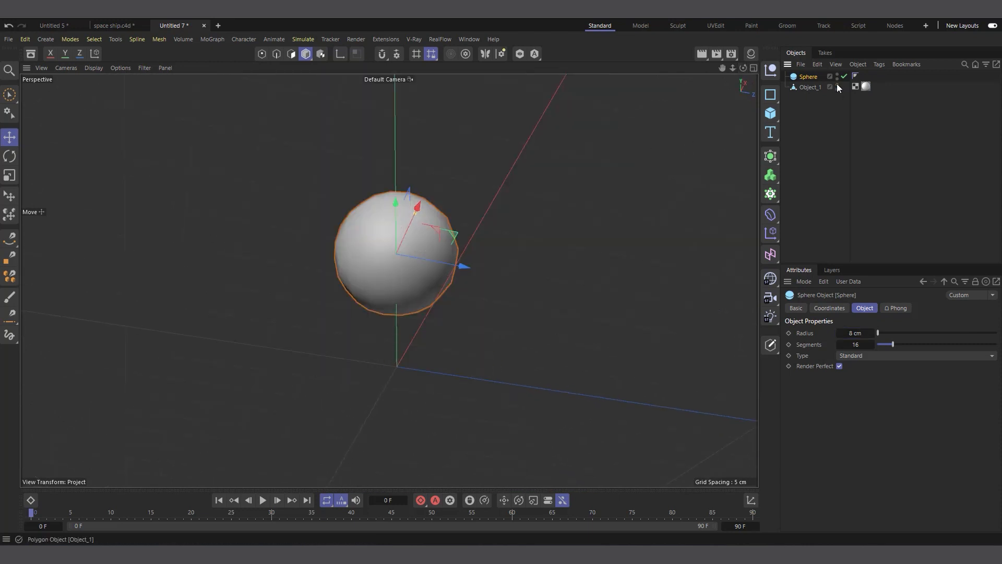
left_click(838, 85)
left_click(838, 77)
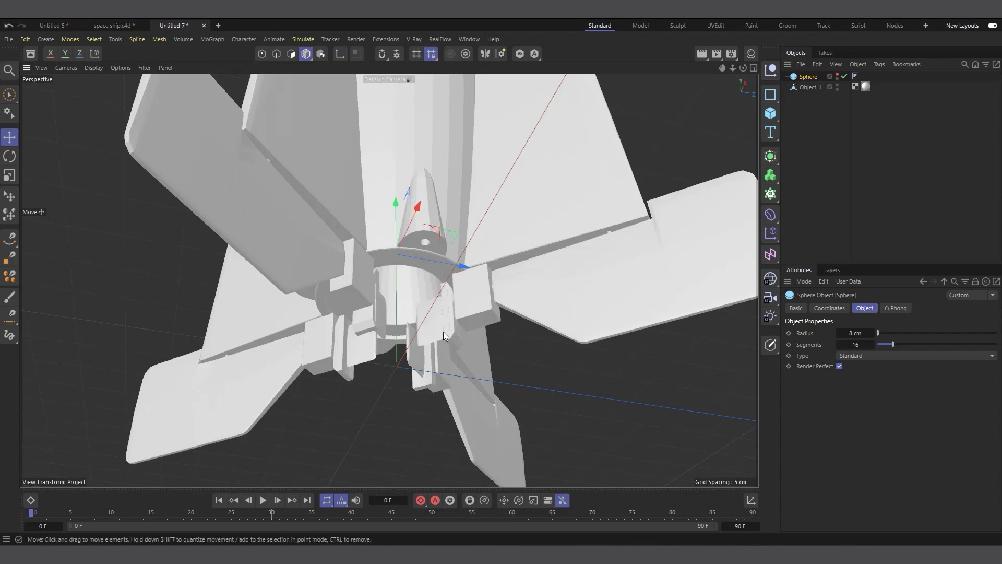
- Add a Pyro simulation tag to the hidden sphere
scroll(443, 331, "down", 3)
left_click_drag(745, 70, 636, 233)
left_click_drag(744, 69, 600, 201)
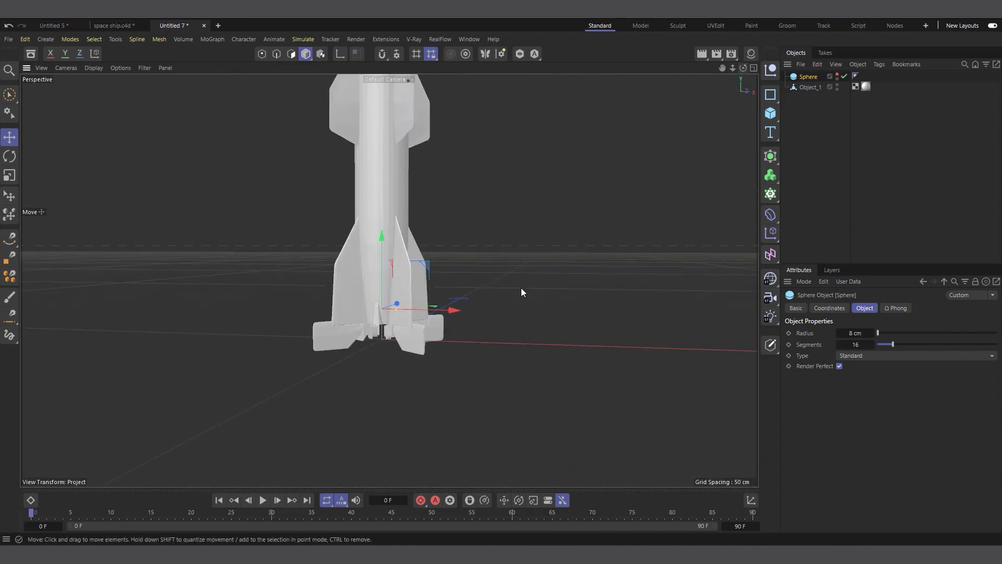
scroll(521, 287, "down", 3)
right_click(806, 87)
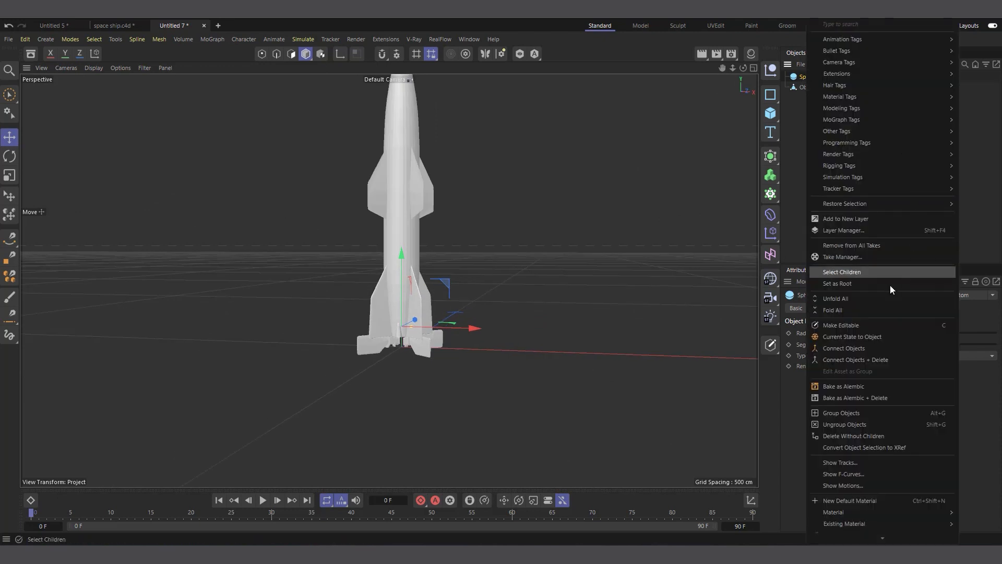
mouse_move(846, 181)
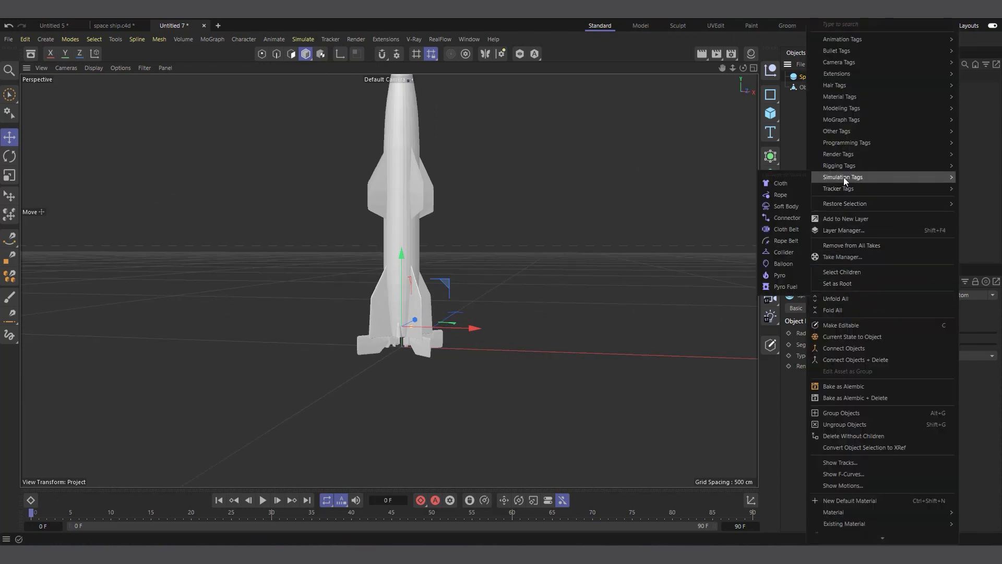
left_click(785, 276)
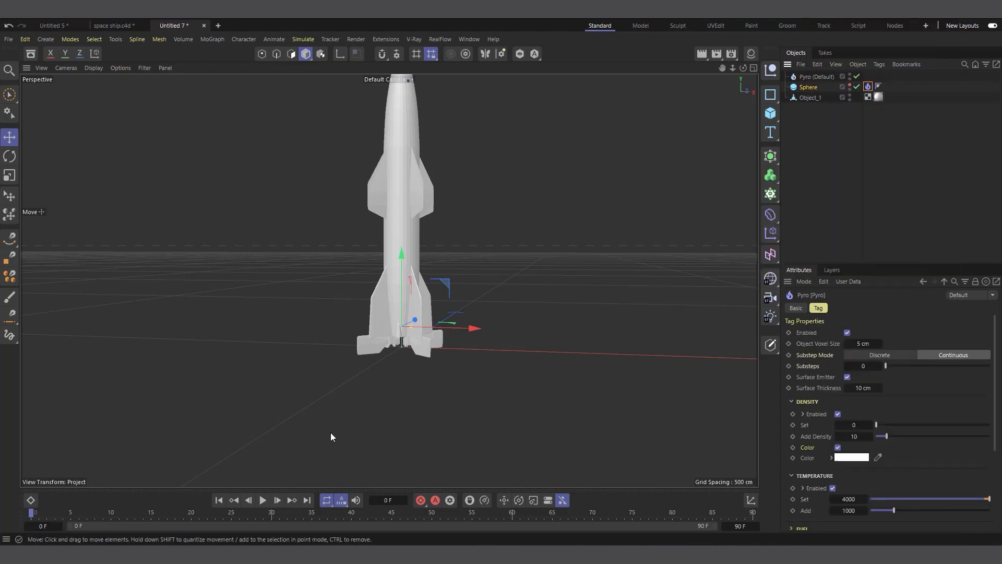
- Run the rocket's pyro simulation to frame 18, and reopen the sphere's Pyro tag settings
left_click(263, 501)
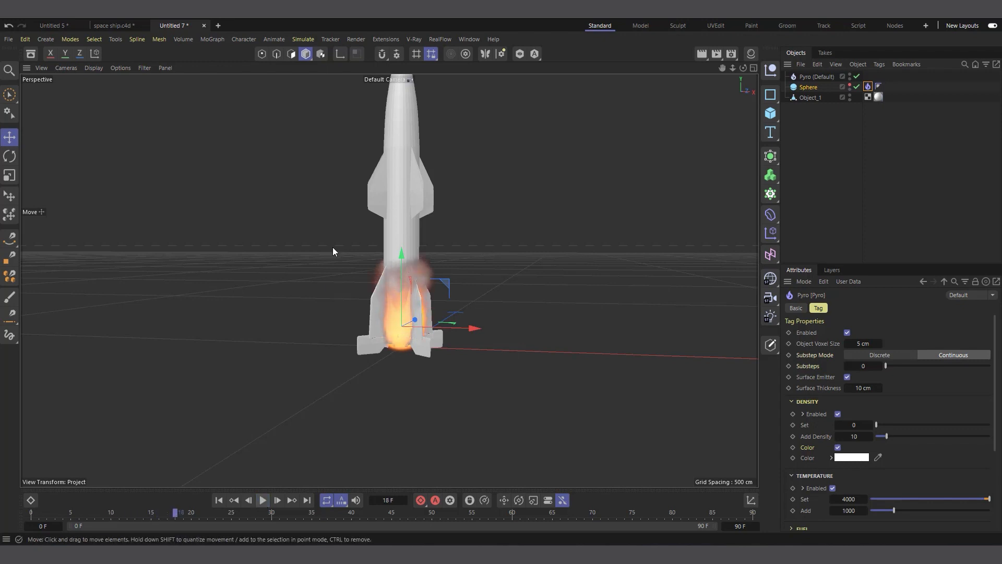
scroll(371, 320, "up", 5)
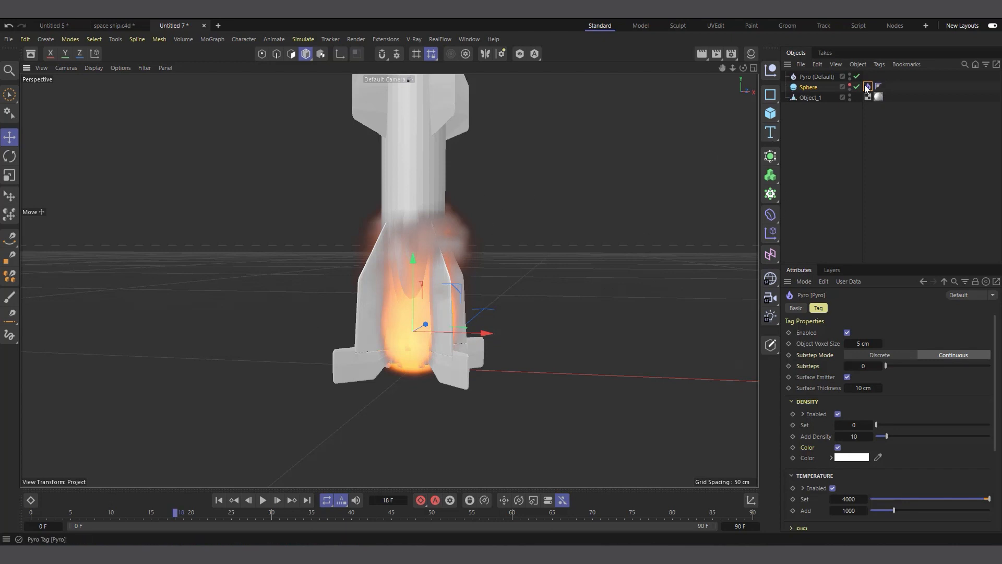
left_click(805, 88)
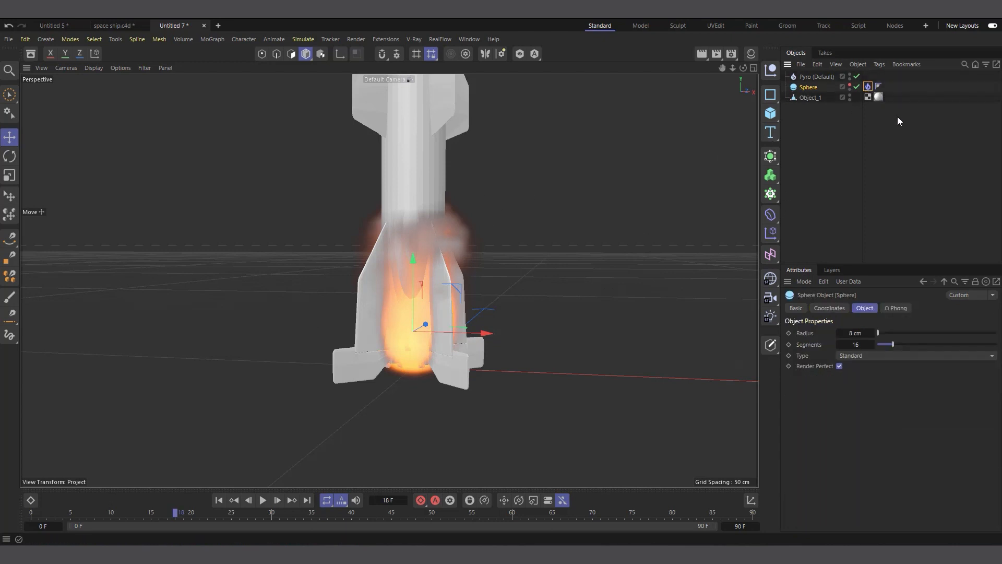
left_click(868, 88)
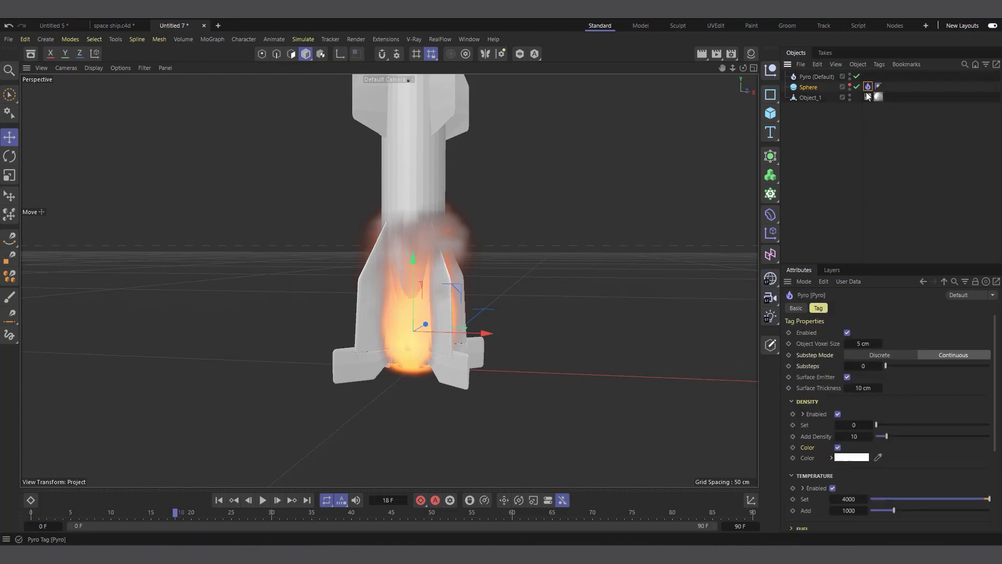
- Turn off Surface Emitter in the sphere's Pyro tag and return the animation to its first frame
left_click(847, 377)
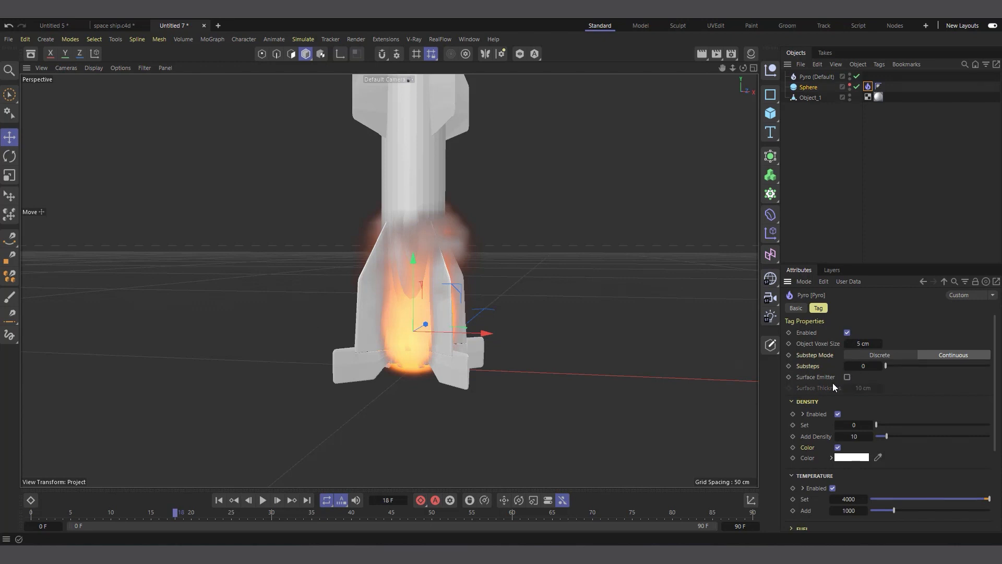
left_click(220, 501)
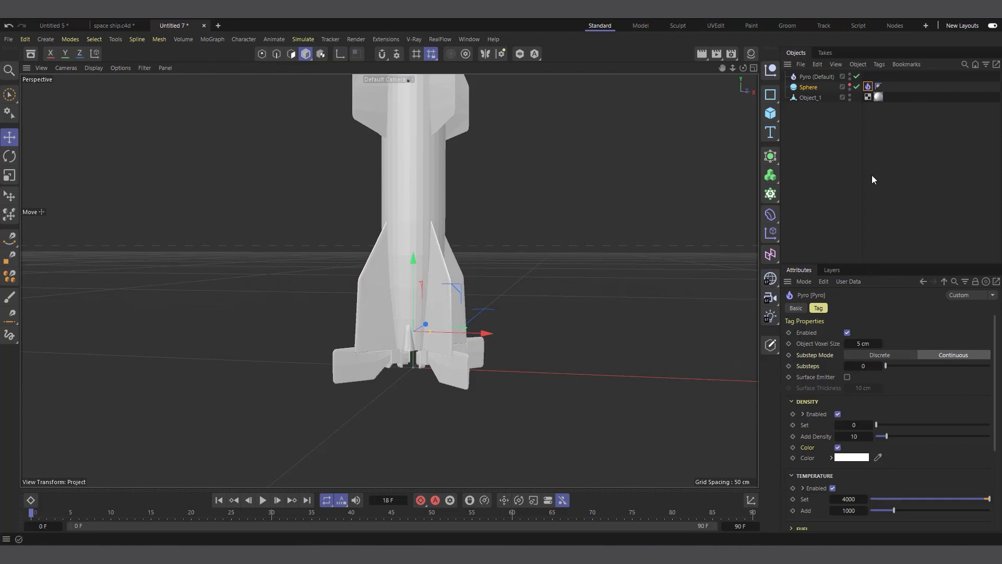
- Set the gravity in the project's simulation scene settings to 0 cm
left_click(892, 171)
key("ctrl+d")
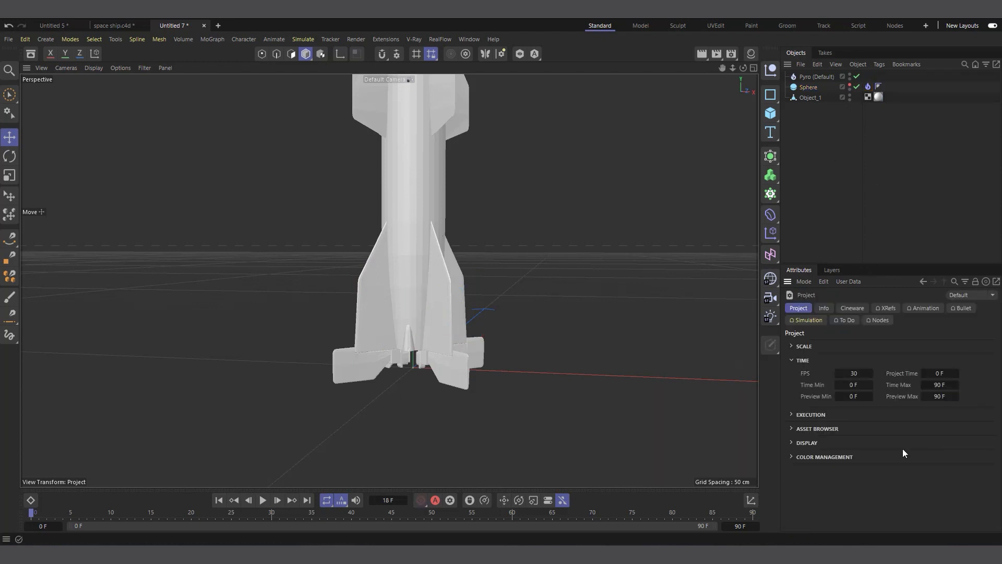
left_click(804, 319)
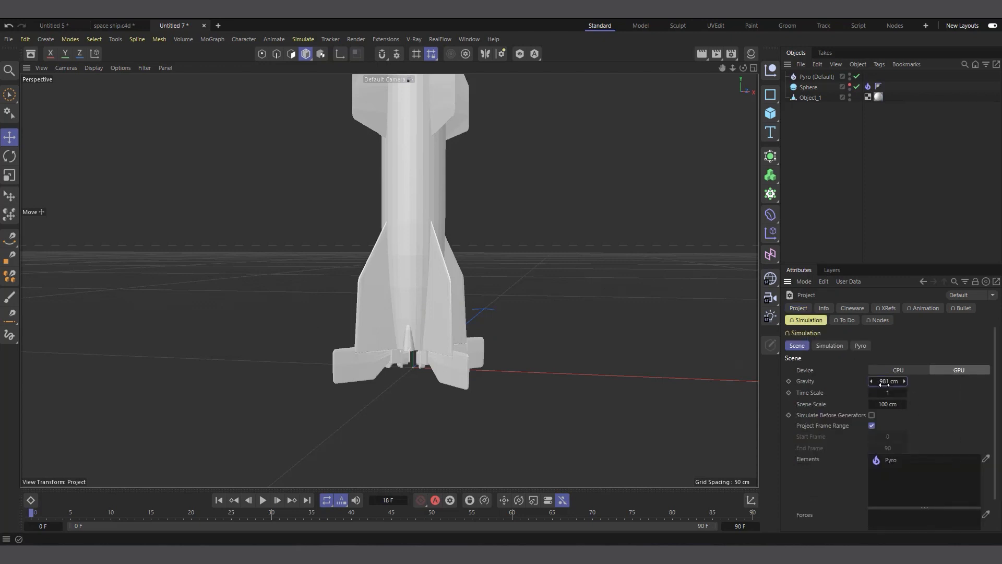
left_click(884, 381)
type("0")
- Hide the rocket model and run the pyro simulation to frame 28 to check the sphere's fire alone
left_click(849, 96)
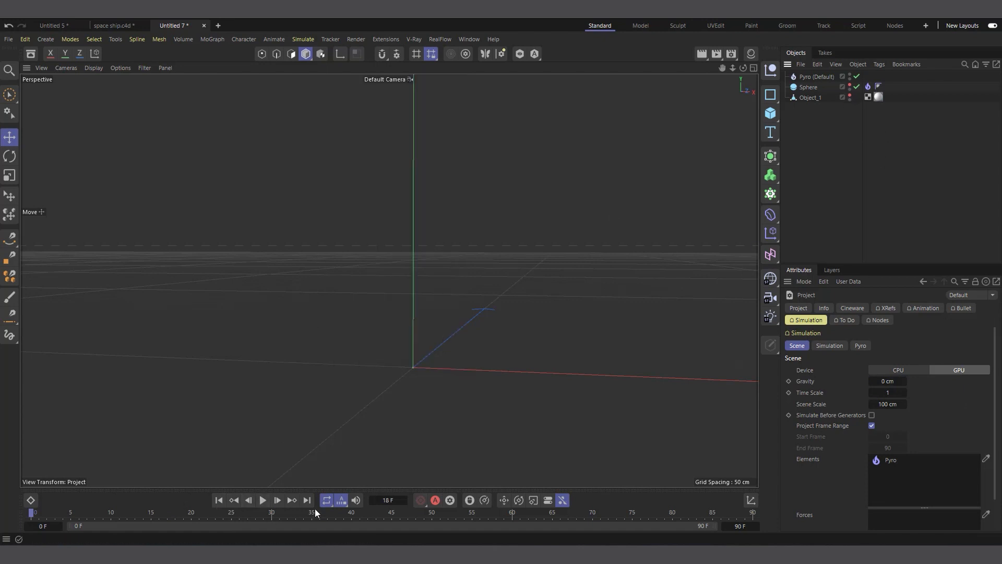
left_click(264, 499)
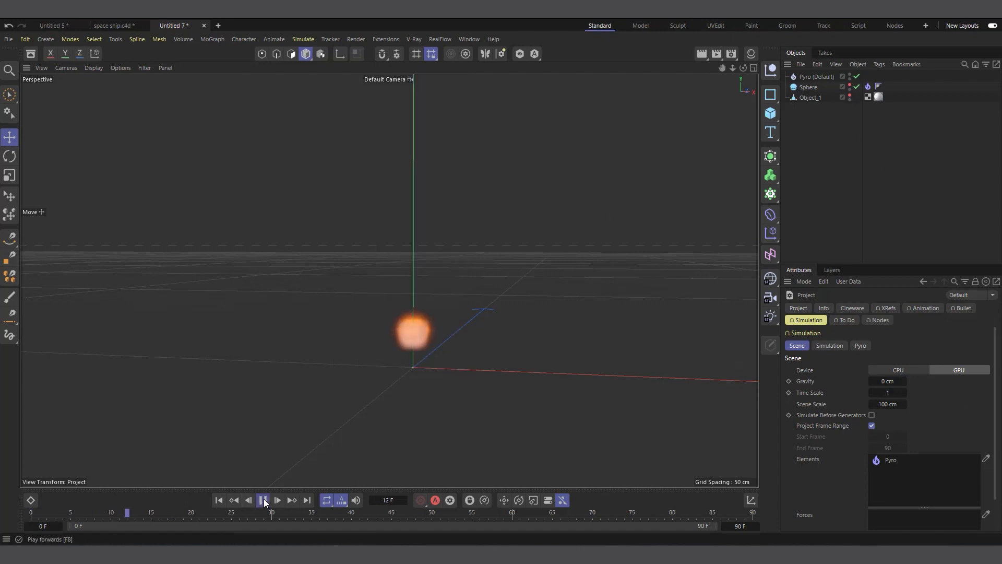
left_click(263, 499)
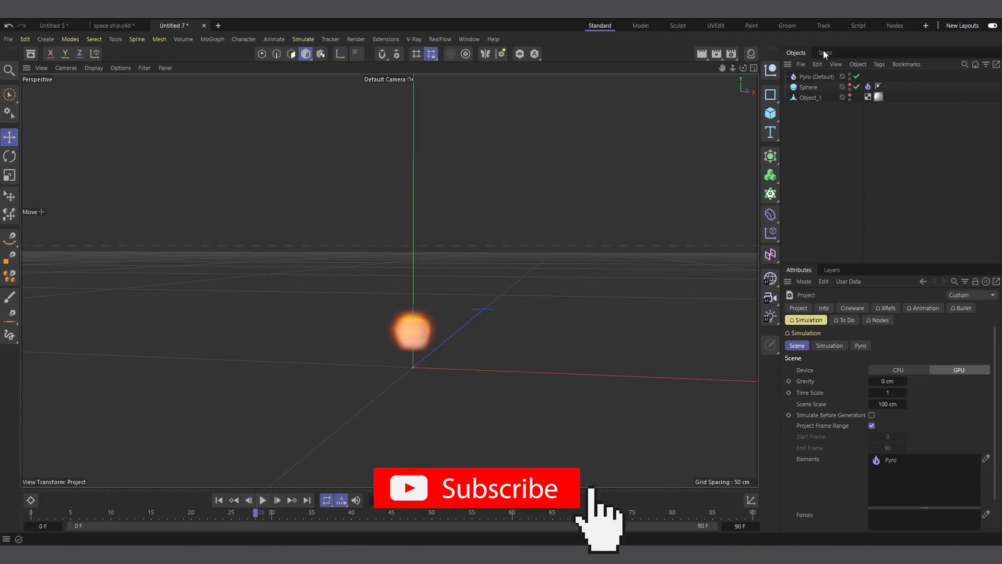
- Change the Pyro object's voxel size, and set the object voxel size in the sphere's Pyro tag to 3 cm
left_click(808, 88)
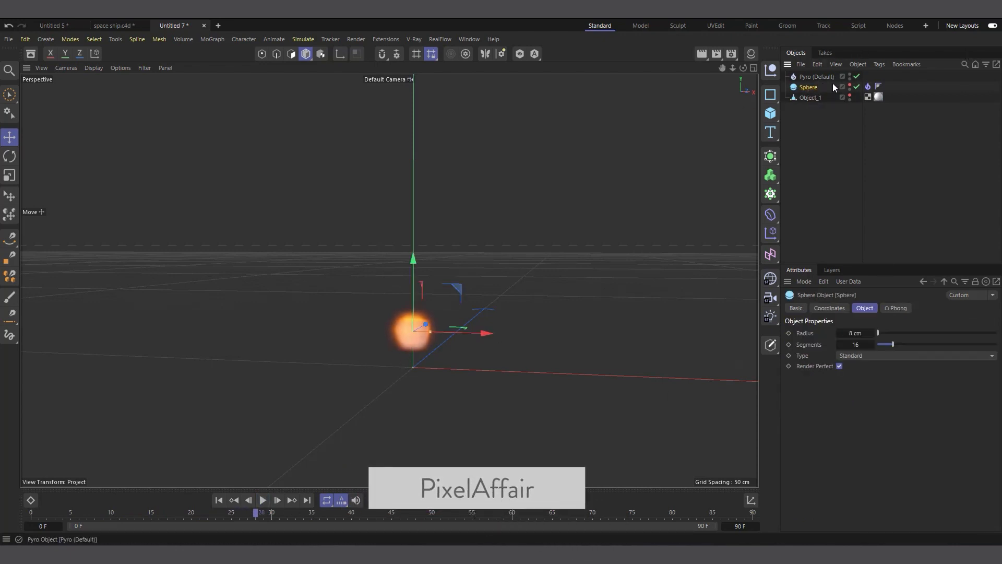
left_click(817, 76)
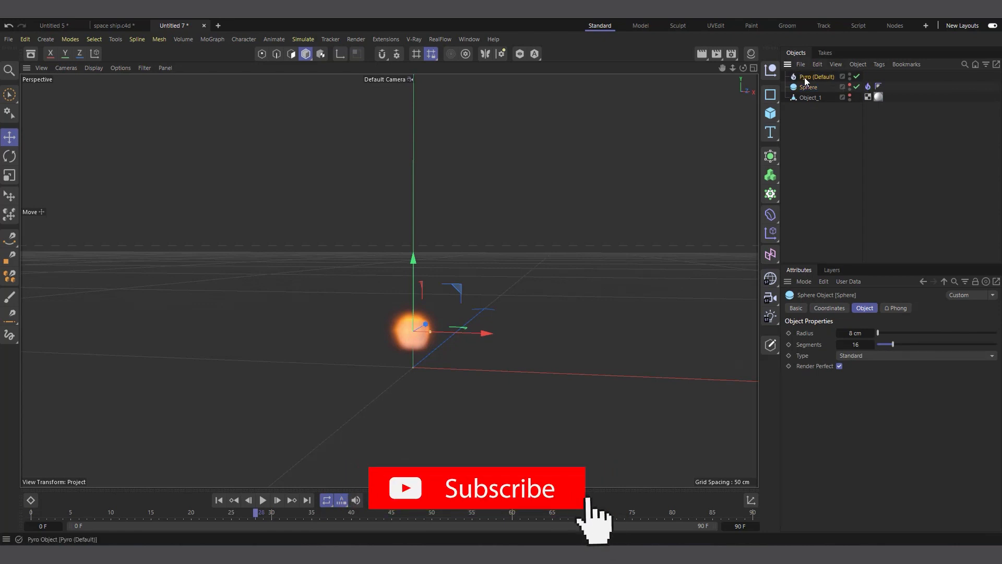
left_click(917, 308)
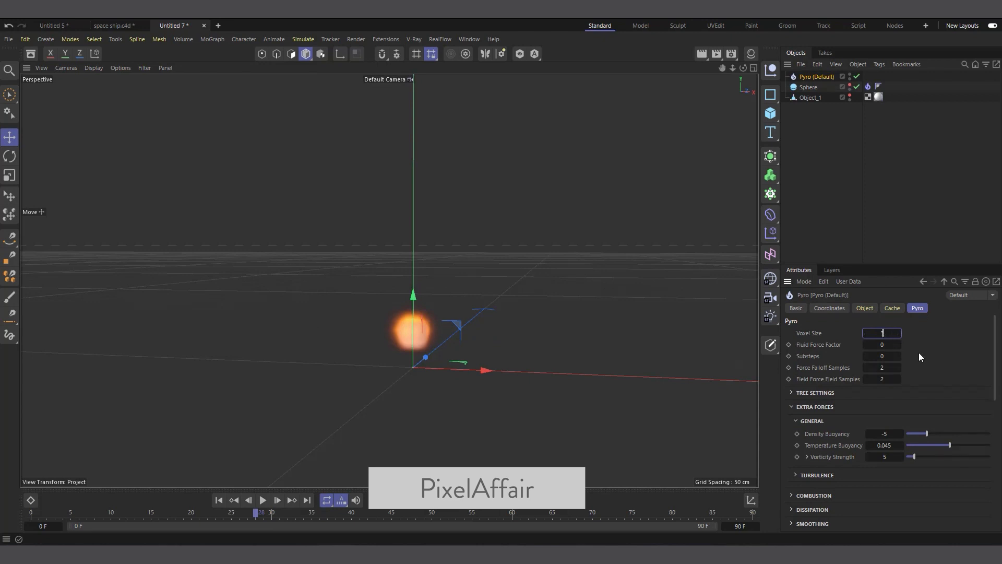
left_click(868, 86)
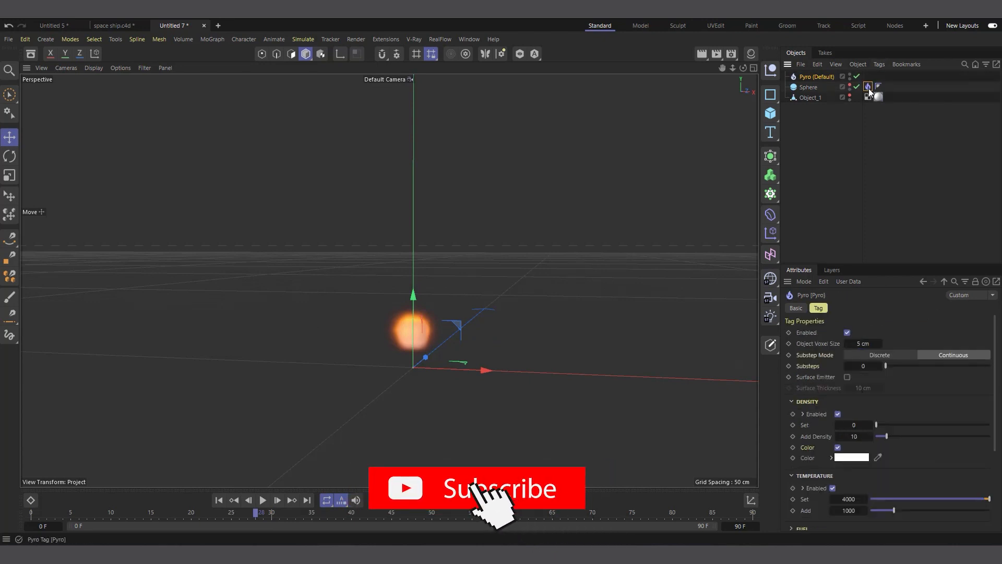
left_click(856, 343)
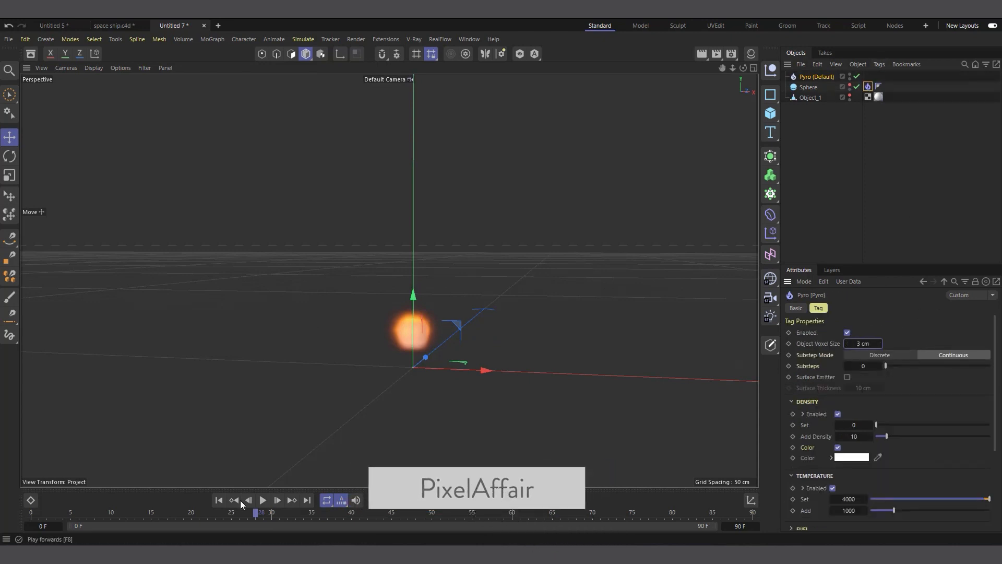
- Replay the pyro simulation from the first frame to frame 18 to check the finer voxel resolution
left_click(216, 500)
left_click(260, 501)
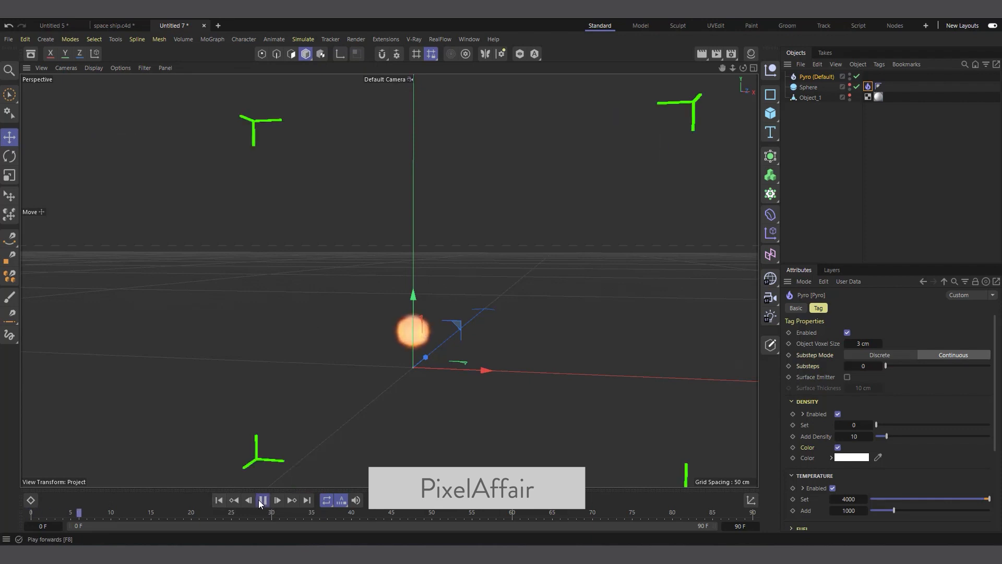
left_click(260, 499)
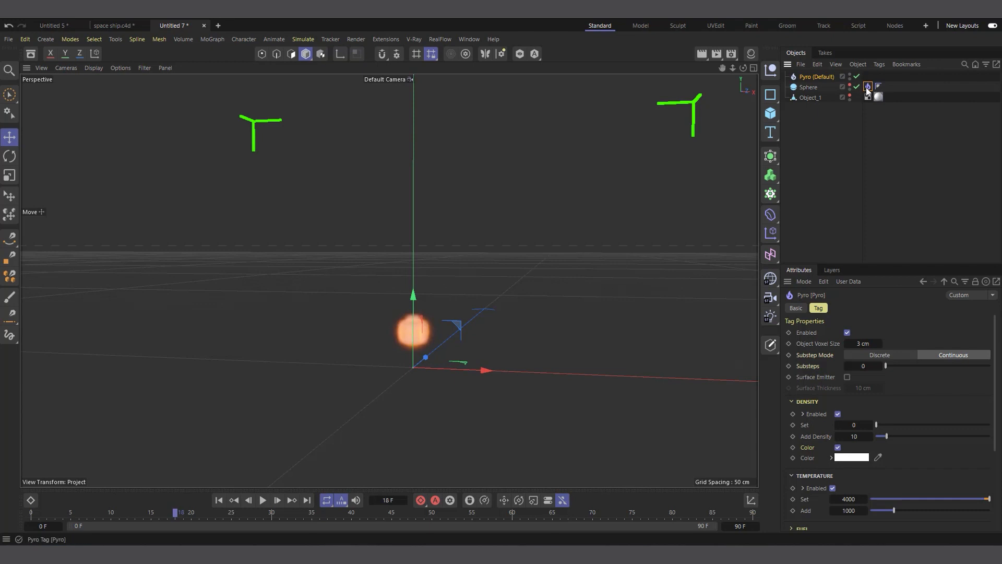
- Set the Pyro tag's velocity type to Set Absolute Velocity, preview the simulation and return to the first frame
scroll(909, 402, "down", 5)
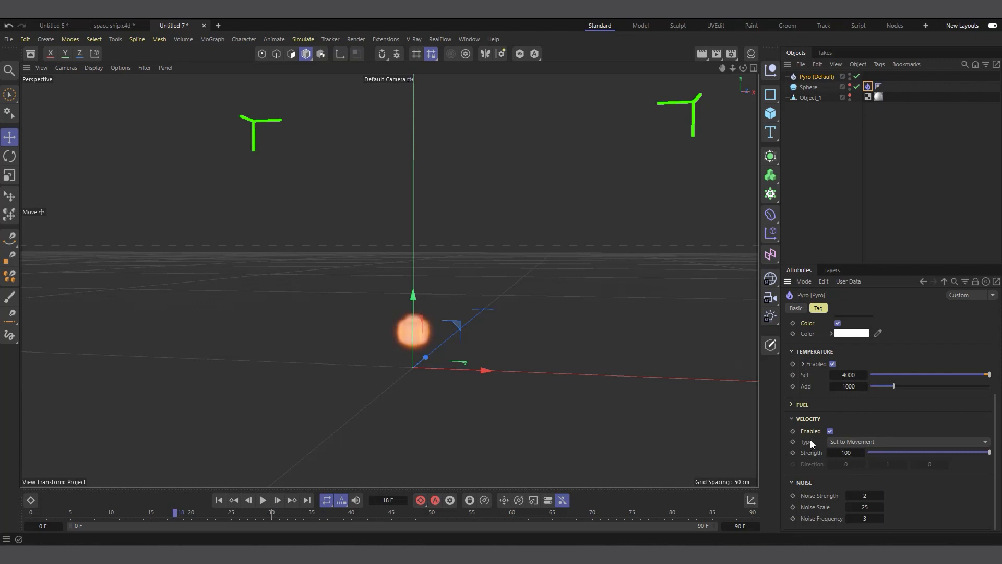
left_click(876, 441)
left_click(887, 467)
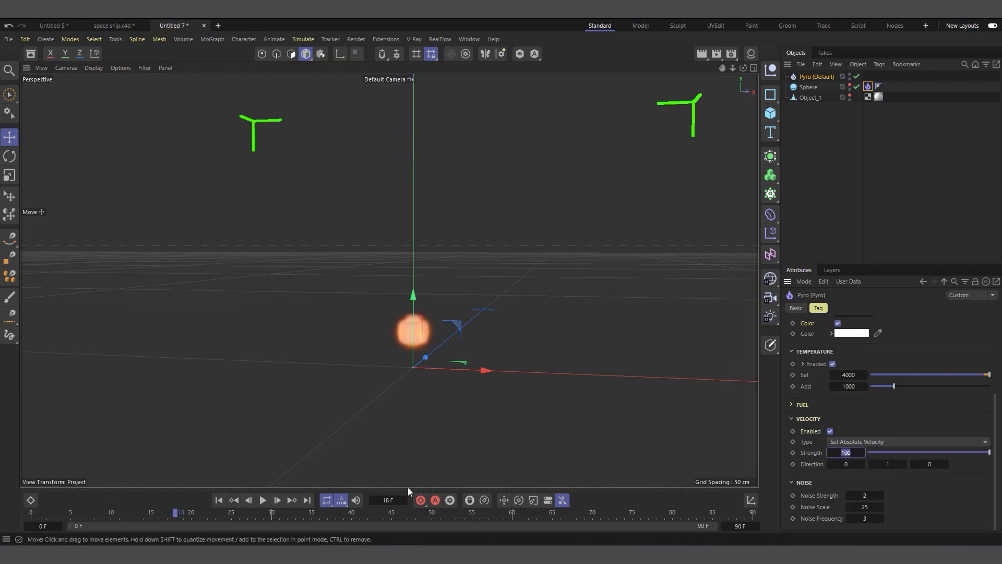
left_click(264, 500)
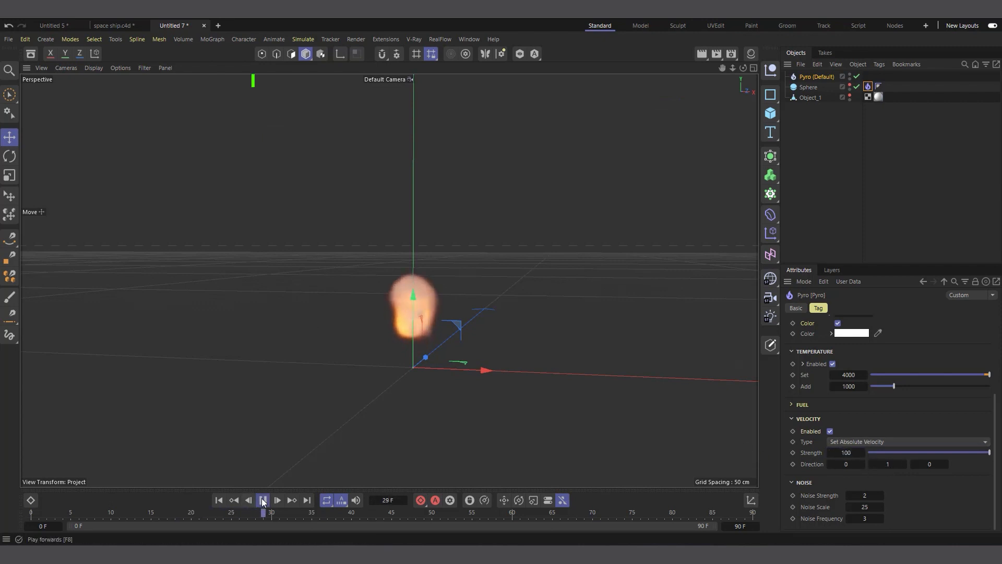
left_click(263, 500)
left_click(219, 500)
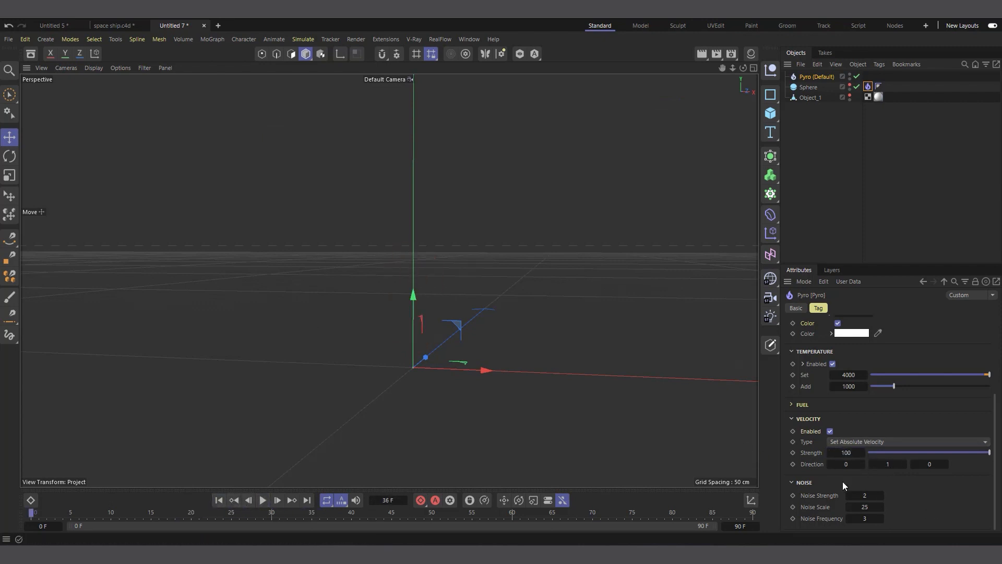
- Set the Pyro tag's velocity direction to -1 in Y and its strength to 400, and preview the simulation
left_click(889, 463)
left_click(848, 453)
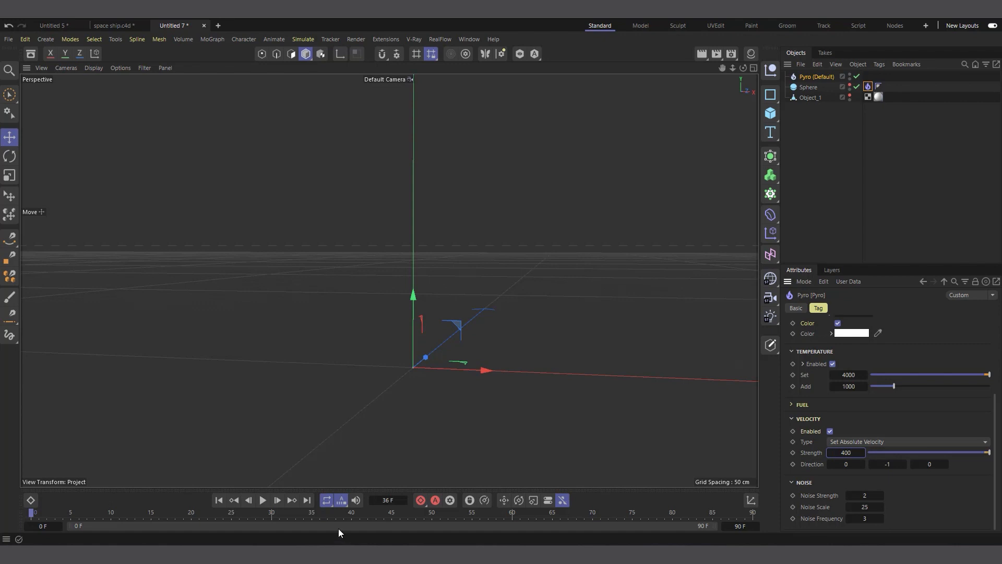
left_click(262, 501)
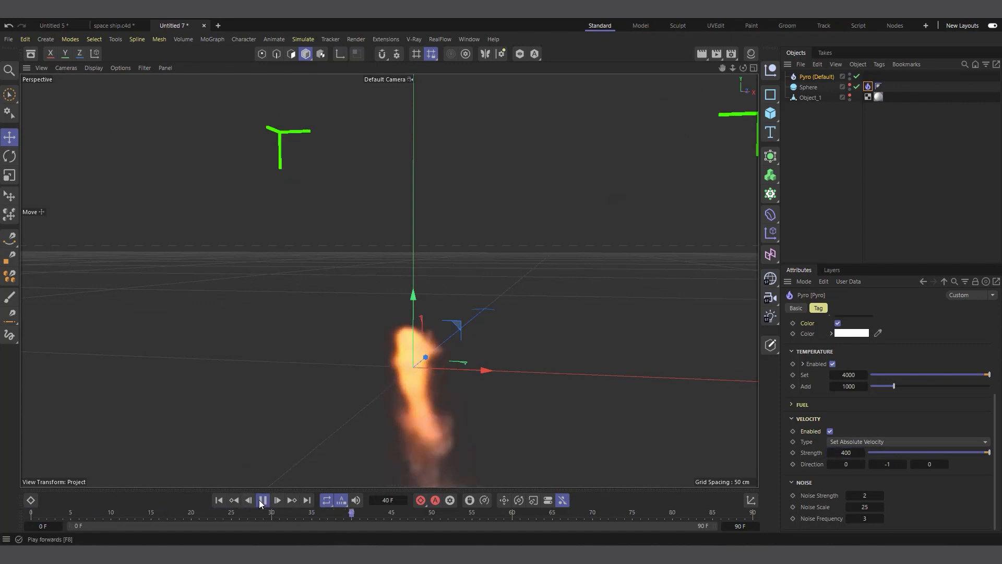
left_click(262, 500)
left_click(226, 501)
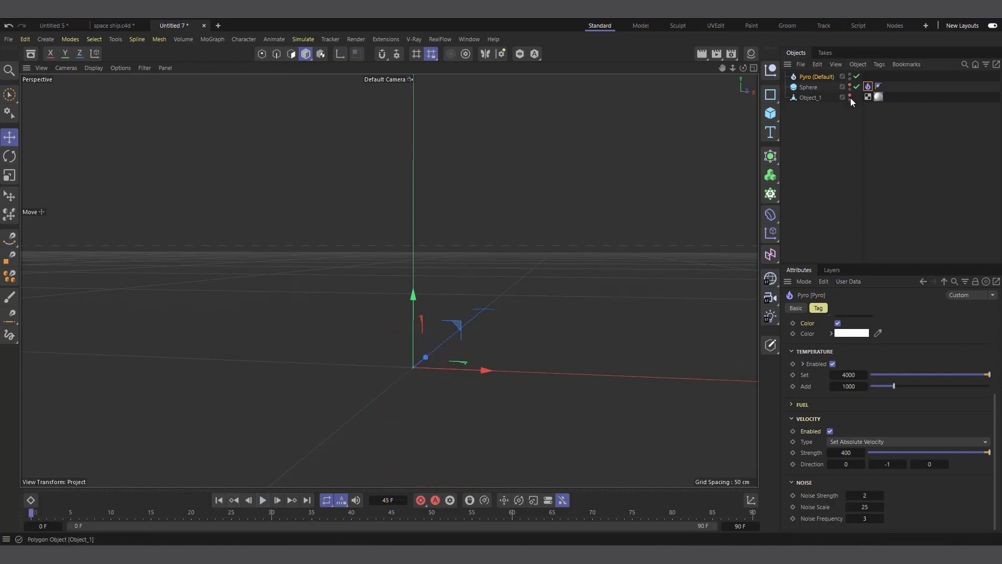
- Show the rocket model again and run the exhaust simulation to frame 22
left_click(850, 95)
left_click(264, 501)
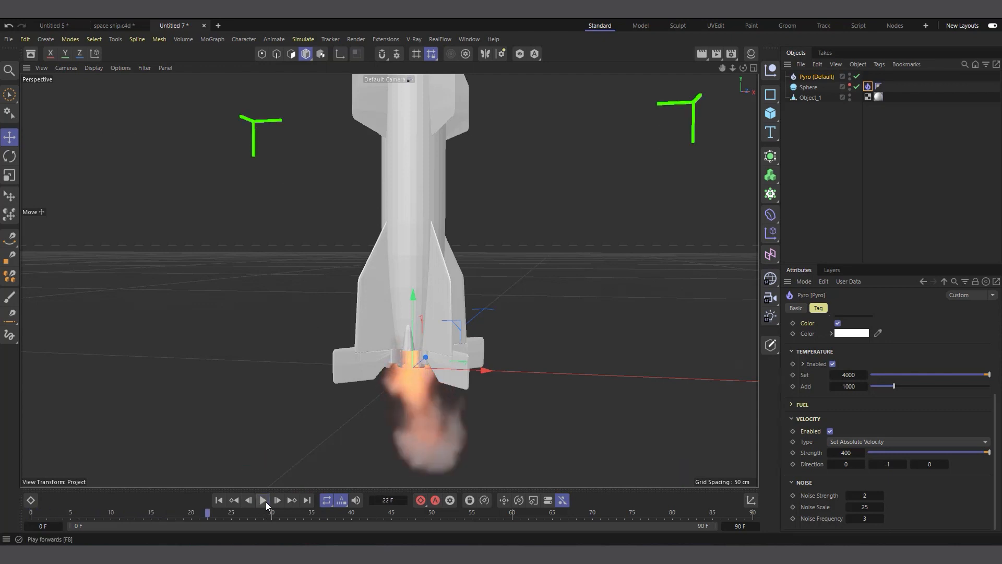
left_click(264, 500)
scroll(518, 281, "down", 1)
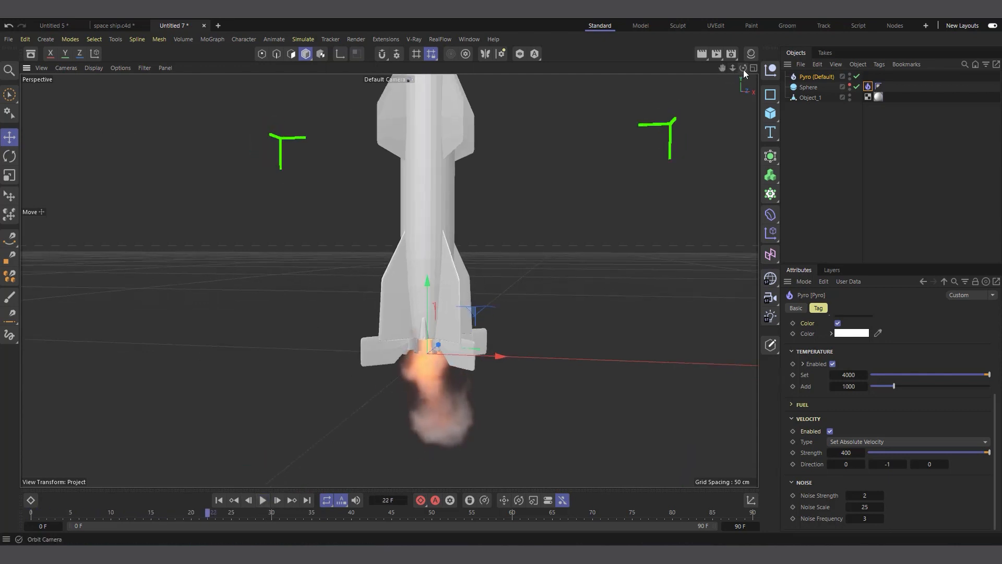
left_click_drag(743, 70, 756, 72)
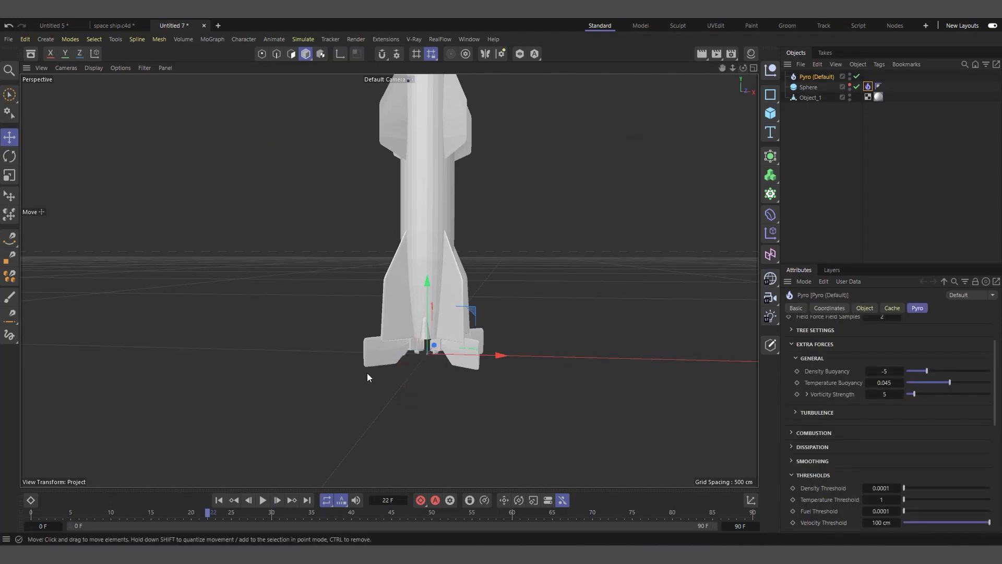
- Replay the rocket's exhaust simulation from the first frame to frame 26
left_click(264, 500)
left_click(263, 501)
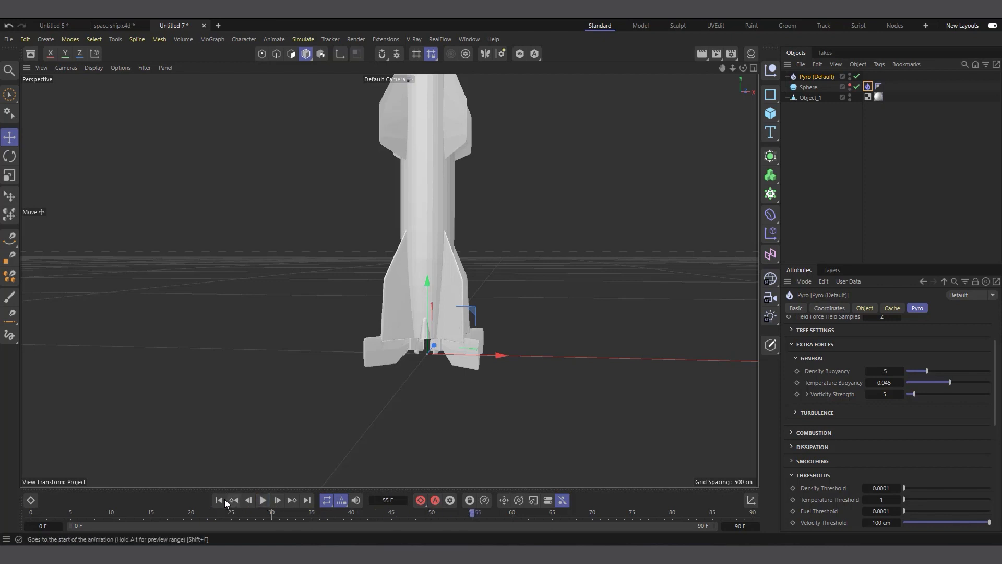
left_click(262, 500)
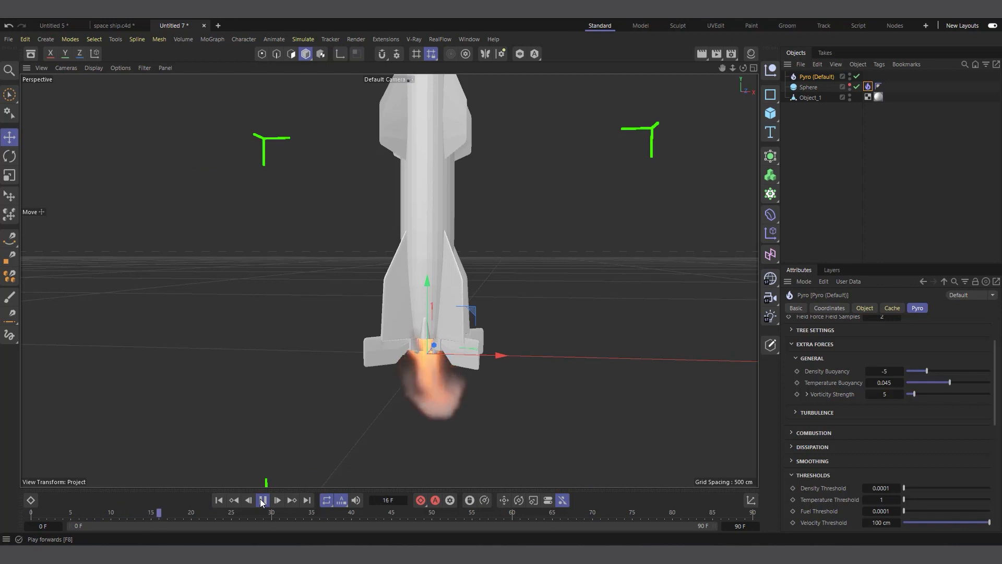
left_click(262, 501)
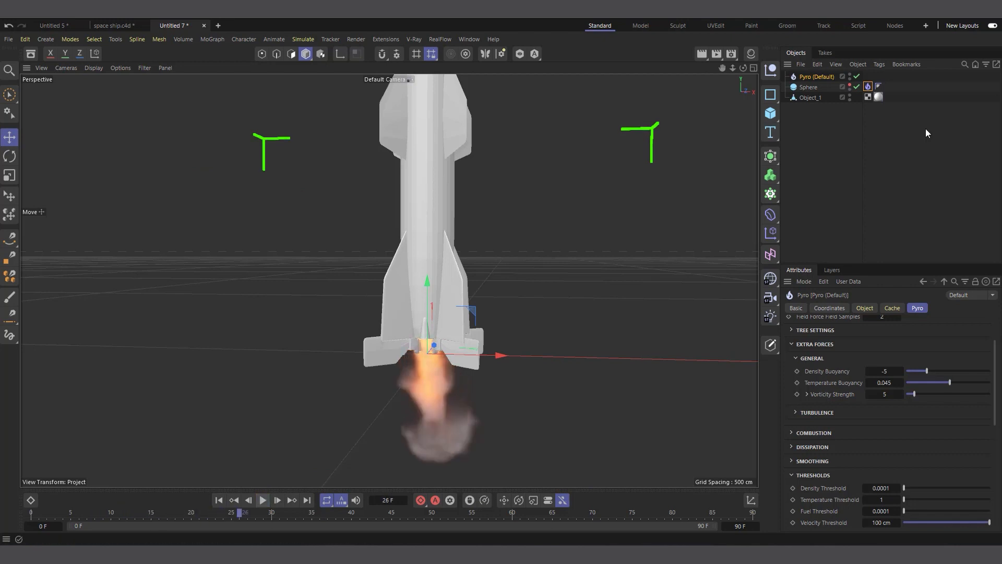
- Enable Surface Emitter with a 7 cm surface thickness in the sphere's Pyro tag, and run the simulation to frame 16
left_click(806, 87)
left_click(868, 87)
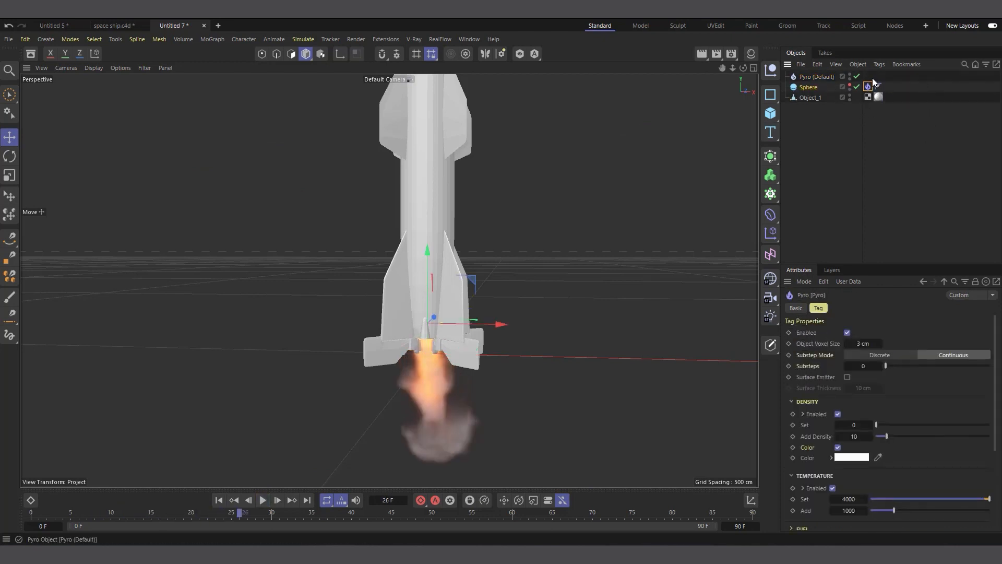
left_click(847, 377)
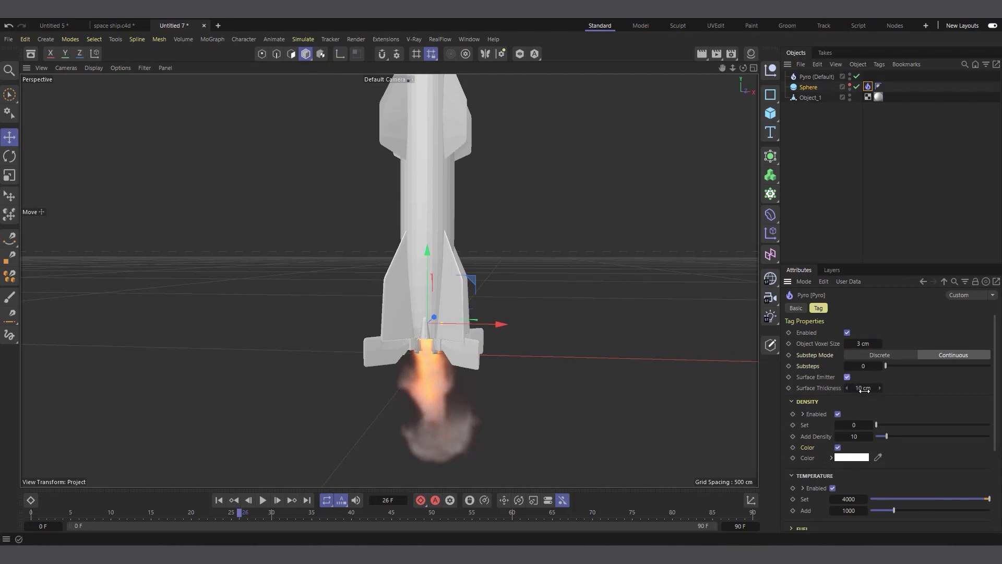
left_click(864, 388)
key("Return")
left_click(219, 500)
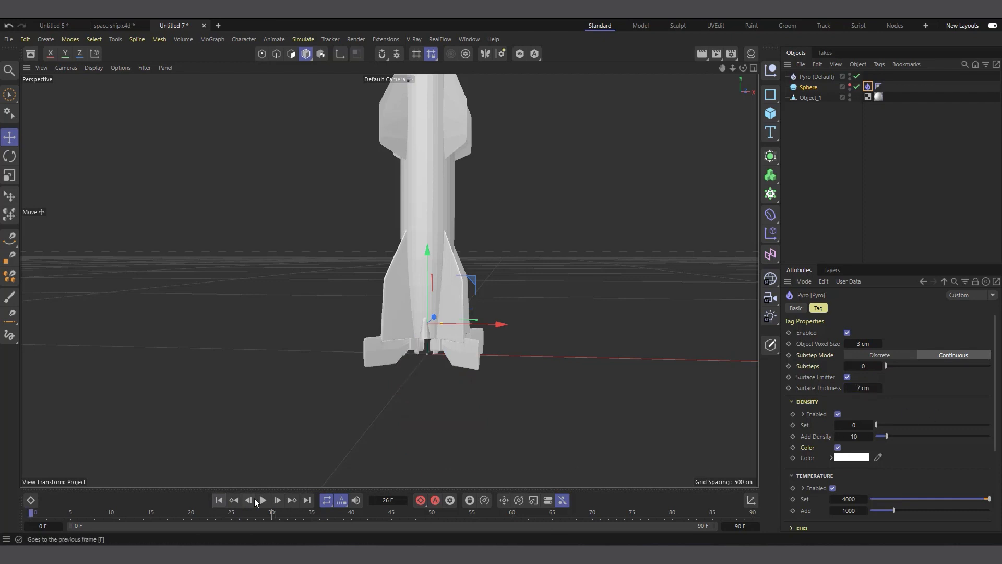
left_click(264, 500)
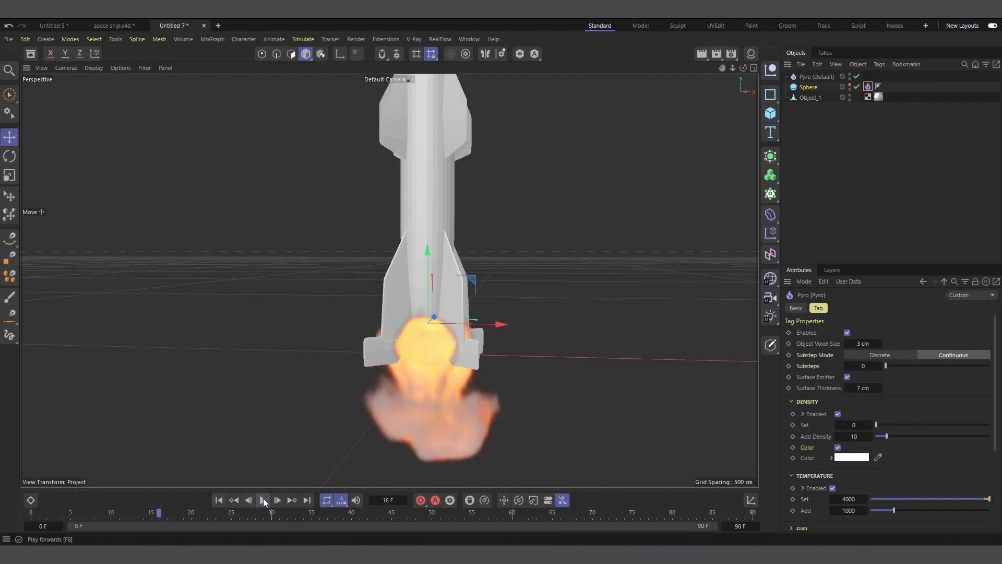
left_click(264, 500)
- Set the Pyro tag's surface thickness to 5 cm, preview the simulation to frame 30 and return to the first frame
left_click(861, 388)
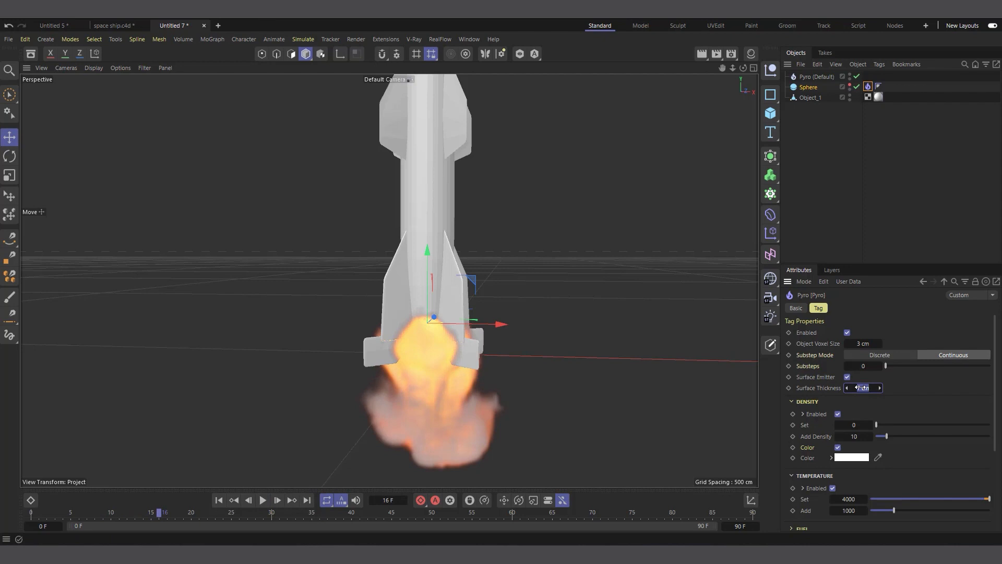
type("5")
left_click(218, 500)
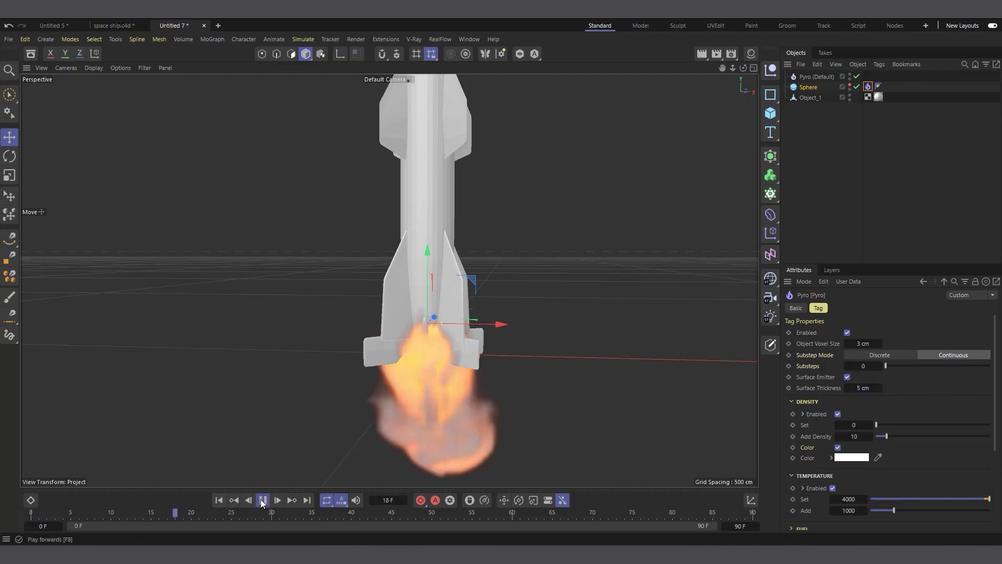
left_click(261, 500)
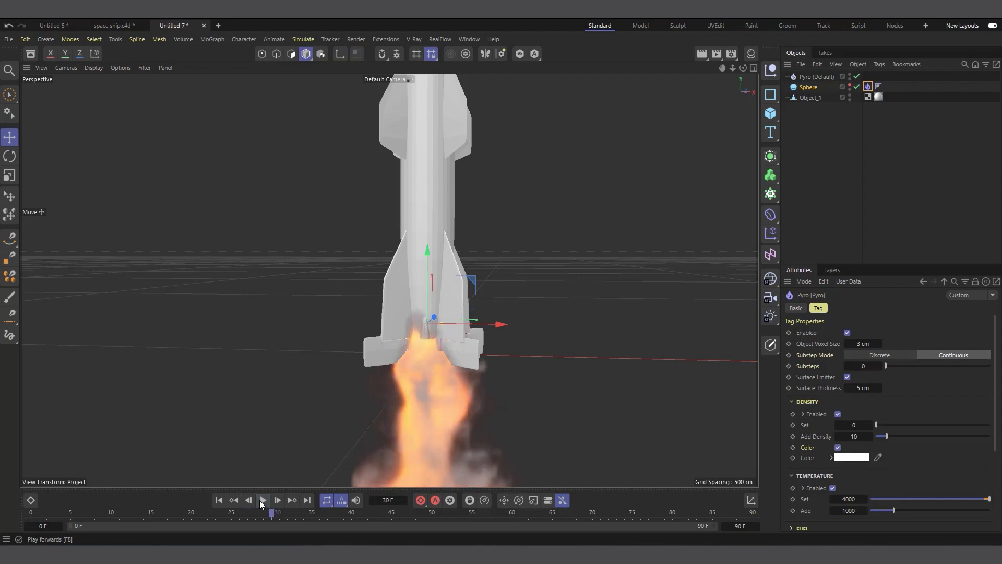
left_click(219, 500)
scroll(435, 323, "down", 4)
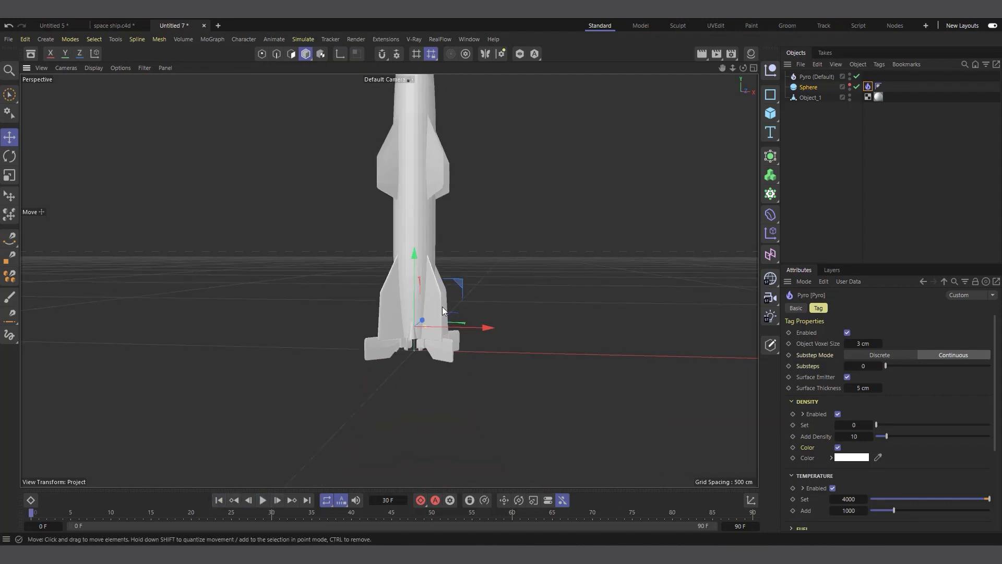
- Run the exhaust simulation to frame 21 and enable Fuel in the sphere's Pyro tag
left_click(262, 501)
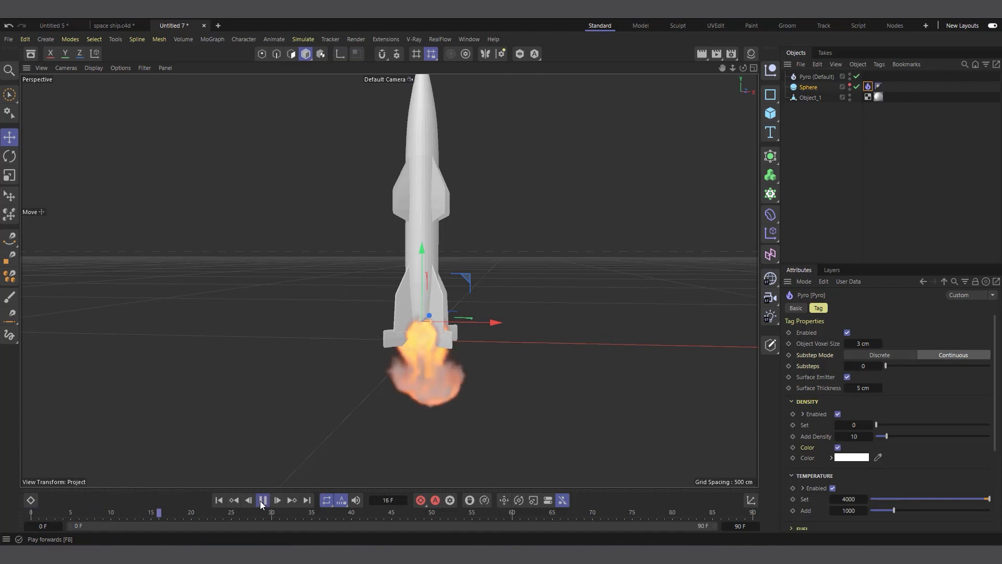
left_click(262, 501)
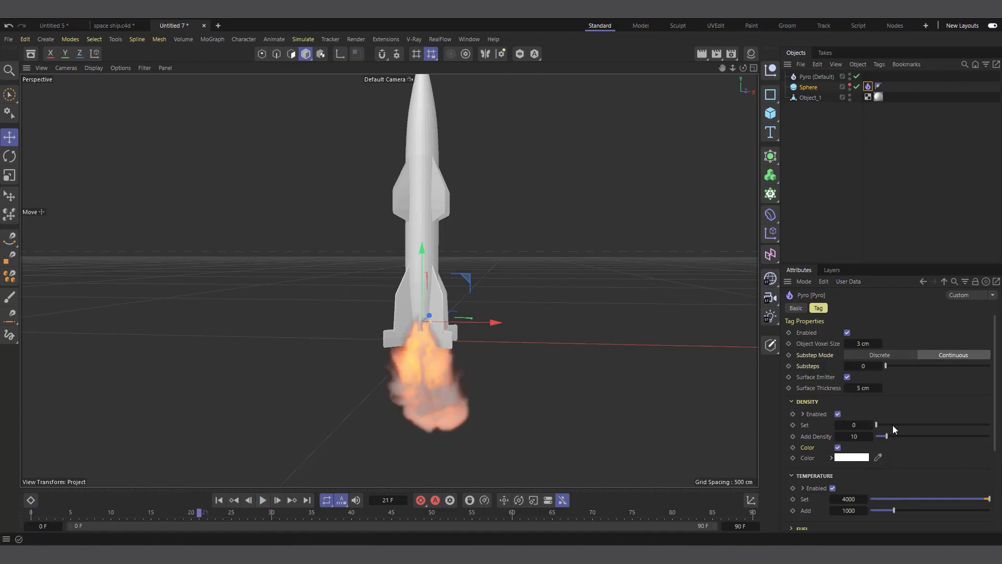
scroll(926, 395, "down", 5)
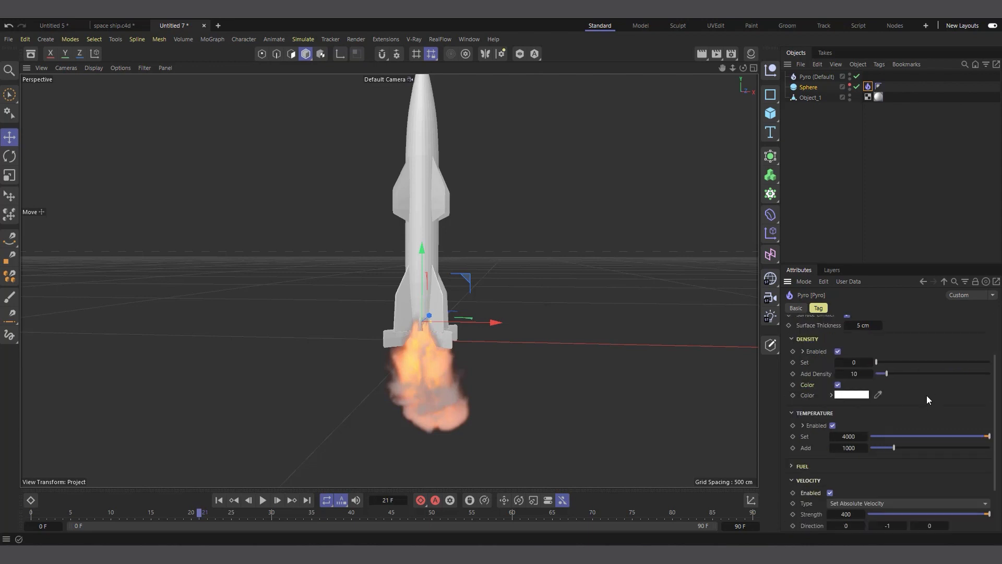
left_click(792, 405)
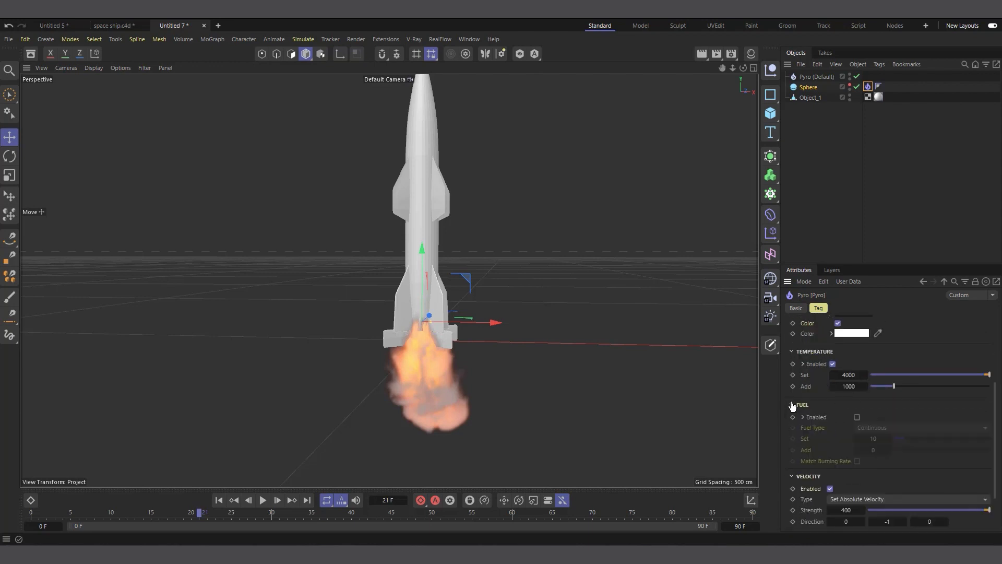
left_click(858, 417)
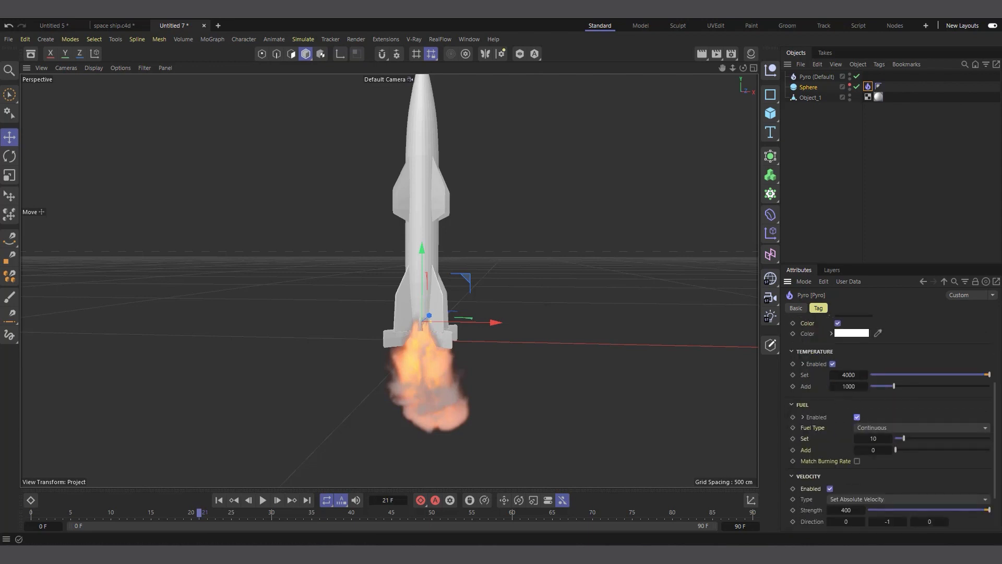
scroll(444, 386, "up", 2)
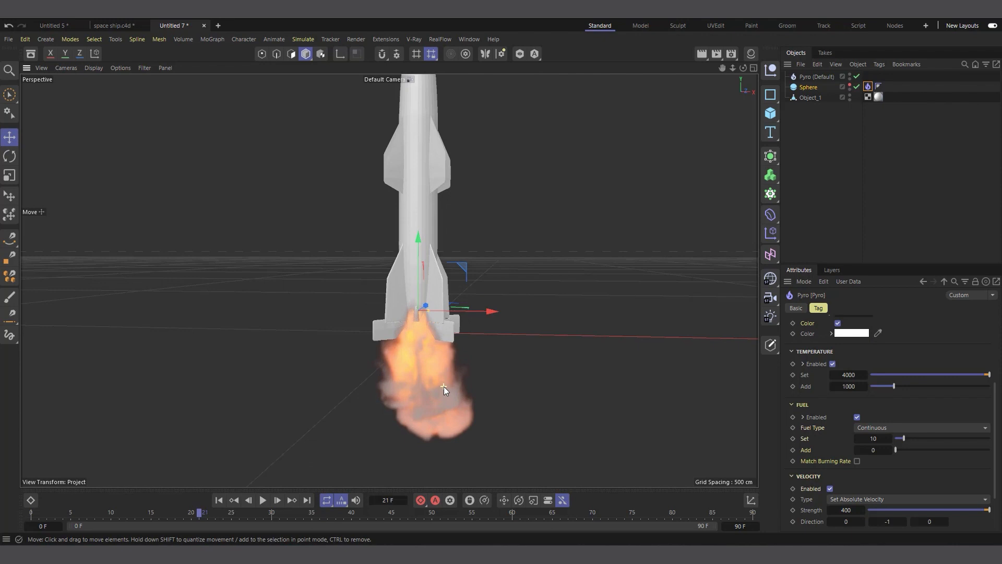
- Replay the fuel-driven exhaust simulation to frame 20 and return to the first frame
left_click(219, 501)
left_click(263, 500)
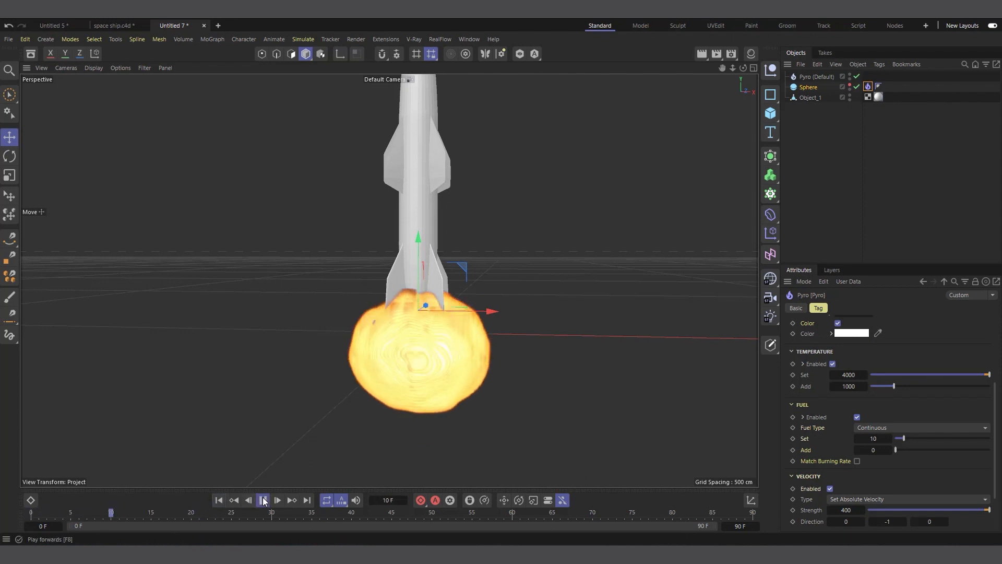
left_click(263, 502)
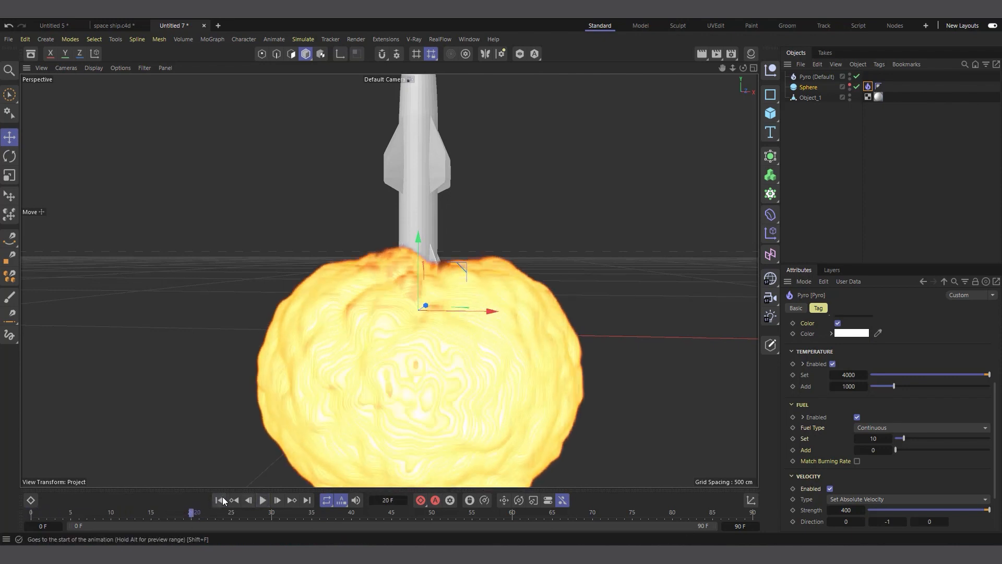
left_click(219, 500)
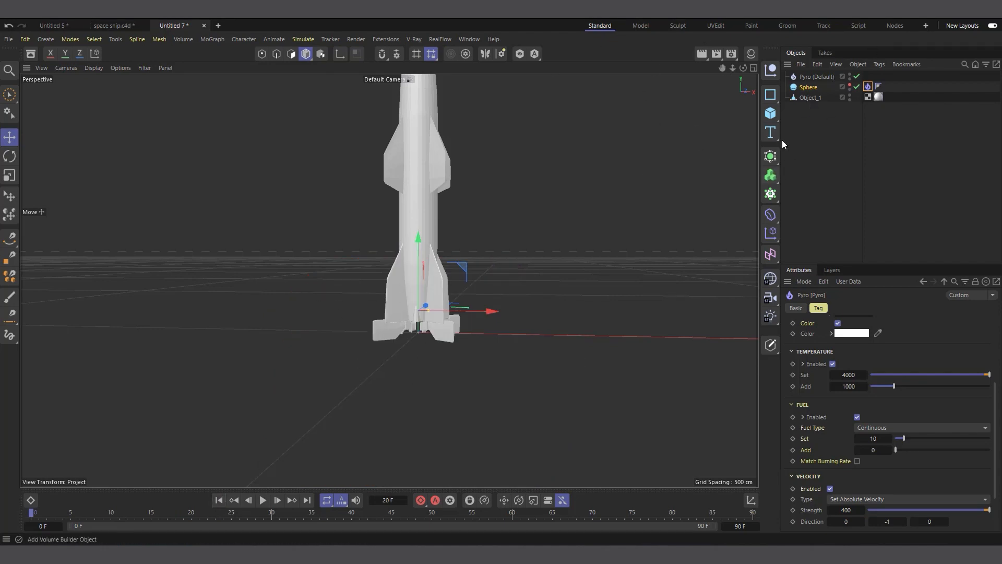
- Add a plane as ground, lower it beneath the rocket's nozzle and scale it up to about 2229 cm wide and high
left_click(771, 113)
left_click(813, 155)
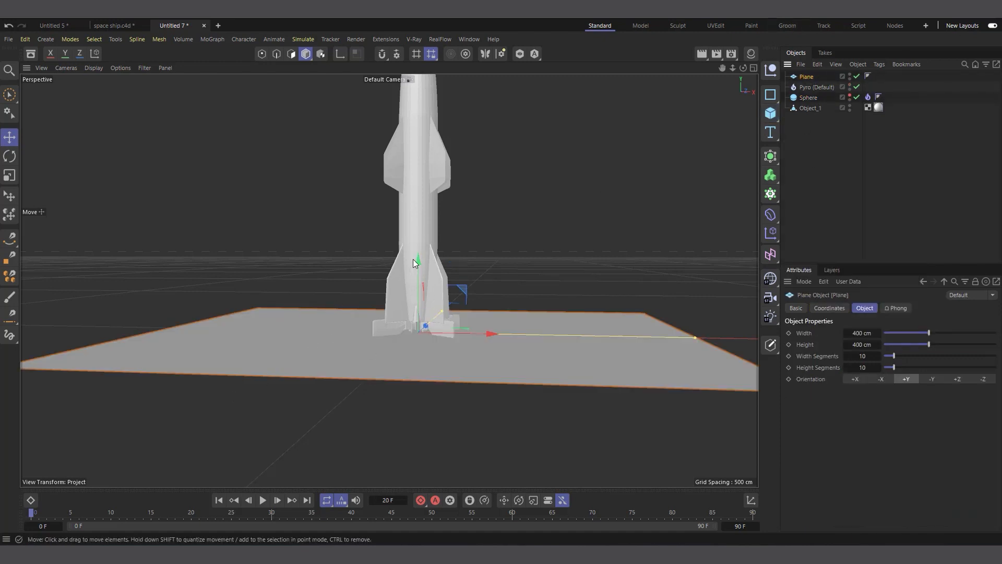
left_click_drag(416, 260, 416, 284)
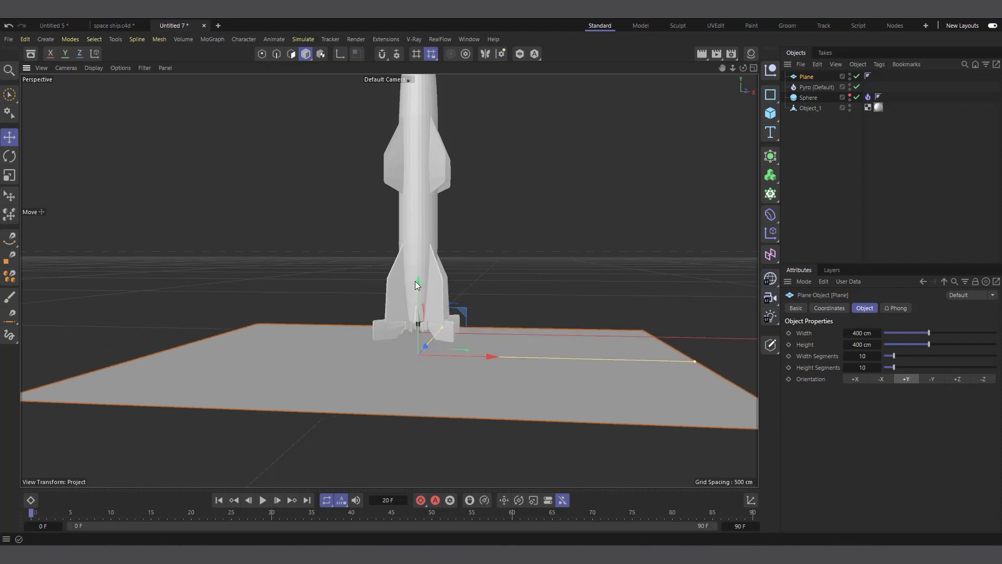
key("t")
left_click_drag(281, 373, 531, 300)
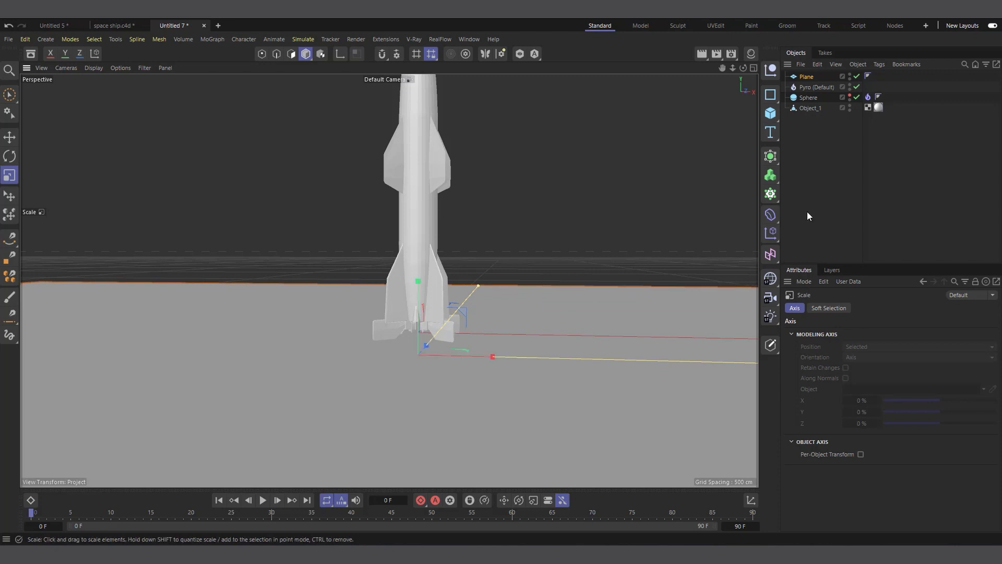
- Add a Collider simulation tag to the ground plane
right_click(805, 79)
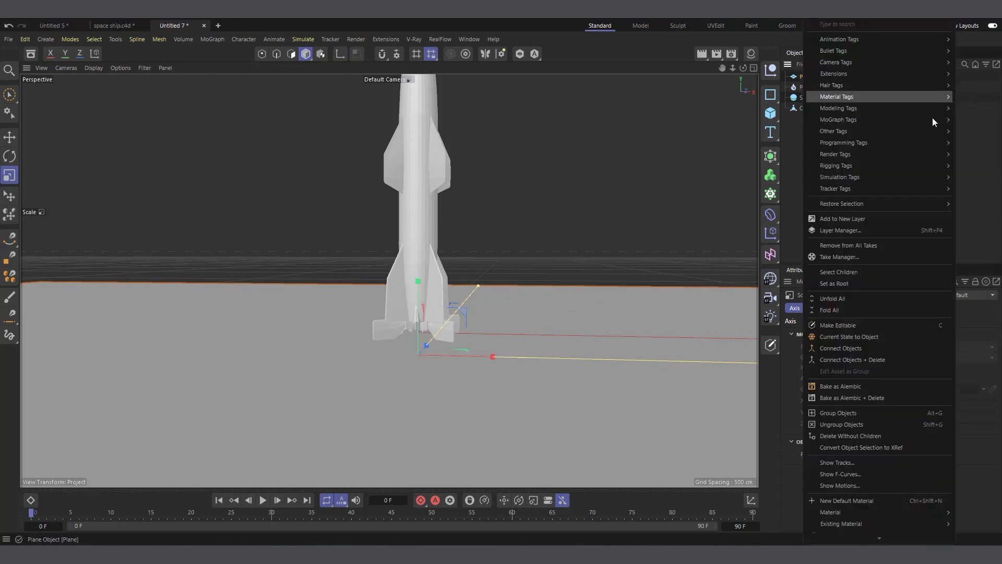
mouse_move(855, 178)
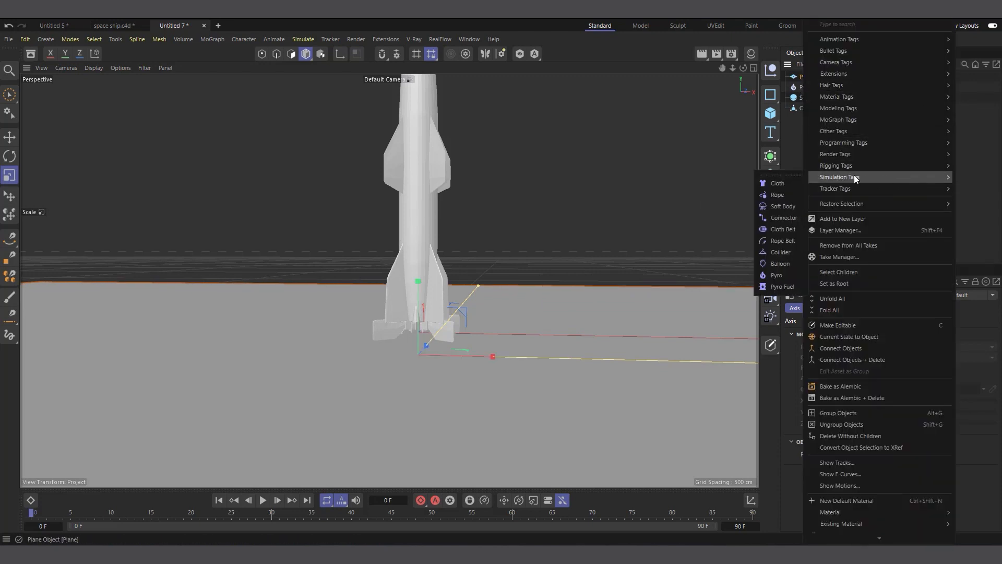
left_click(781, 252)
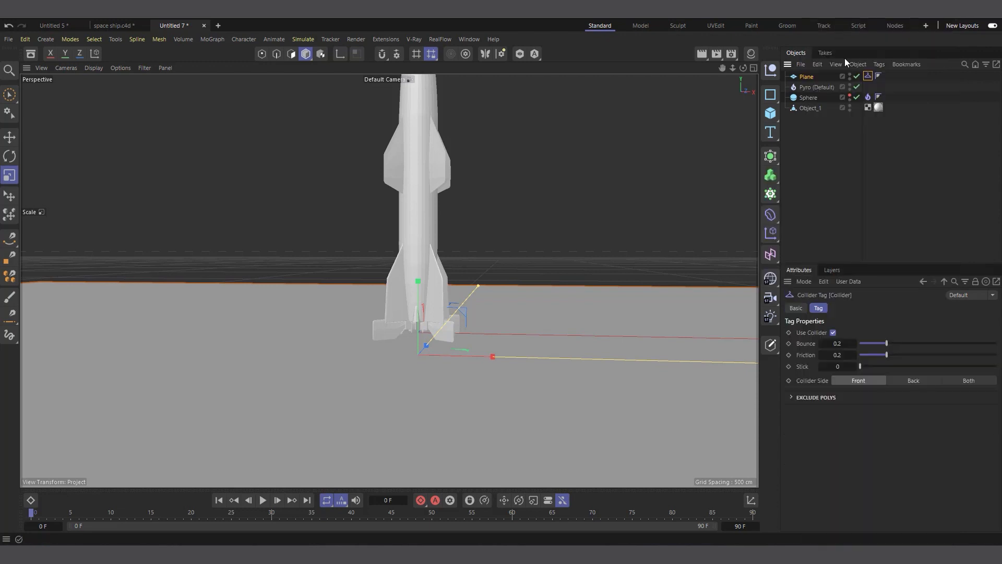
- Run the simulation against the collider plane to frame 21 and return to the first frame
left_click(262, 500)
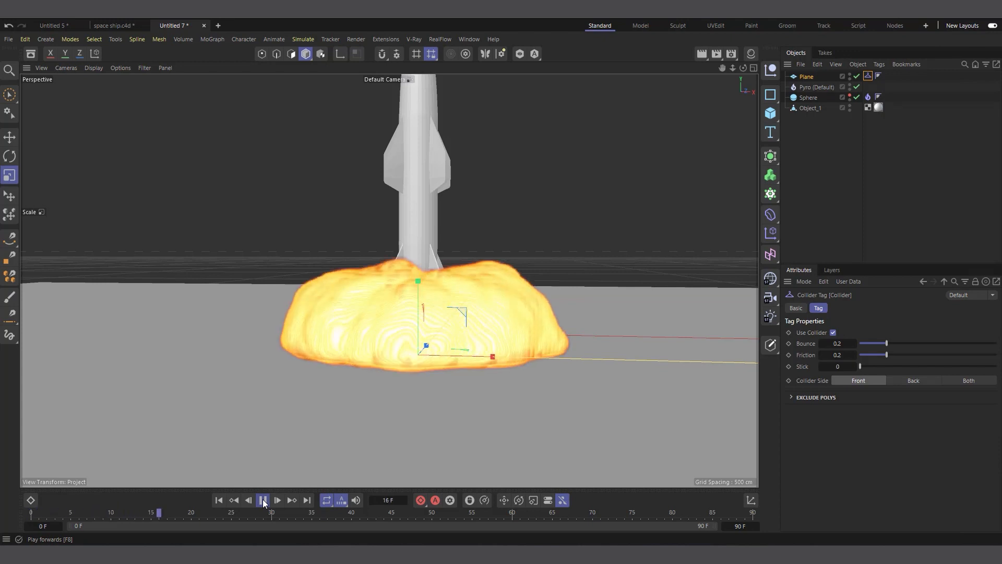
left_click(262, 499)
left_click(220, 499)
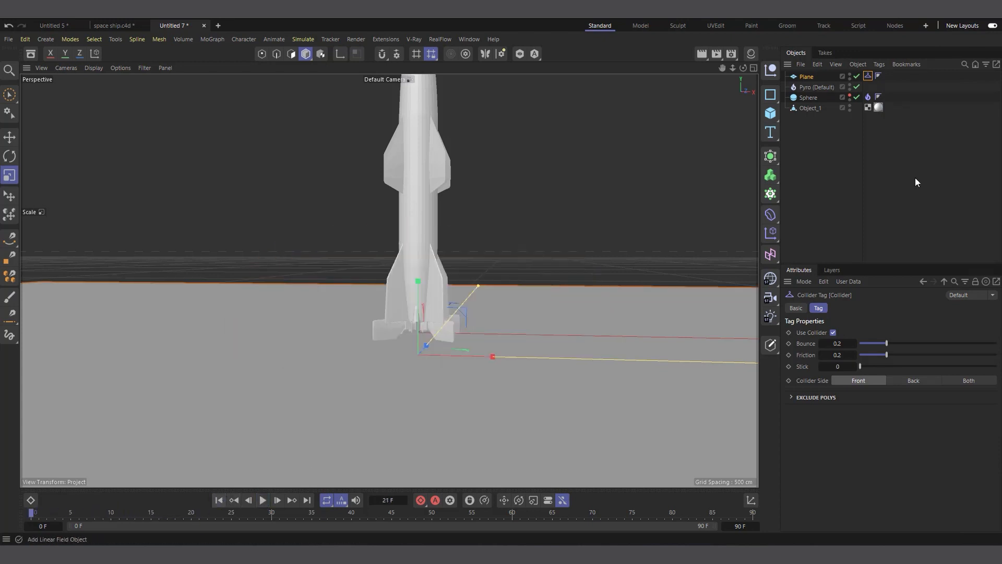
- Hide the plane in the viewport and render, select the Pyro object and run the simulation to frame 12
left_click(807, 77)
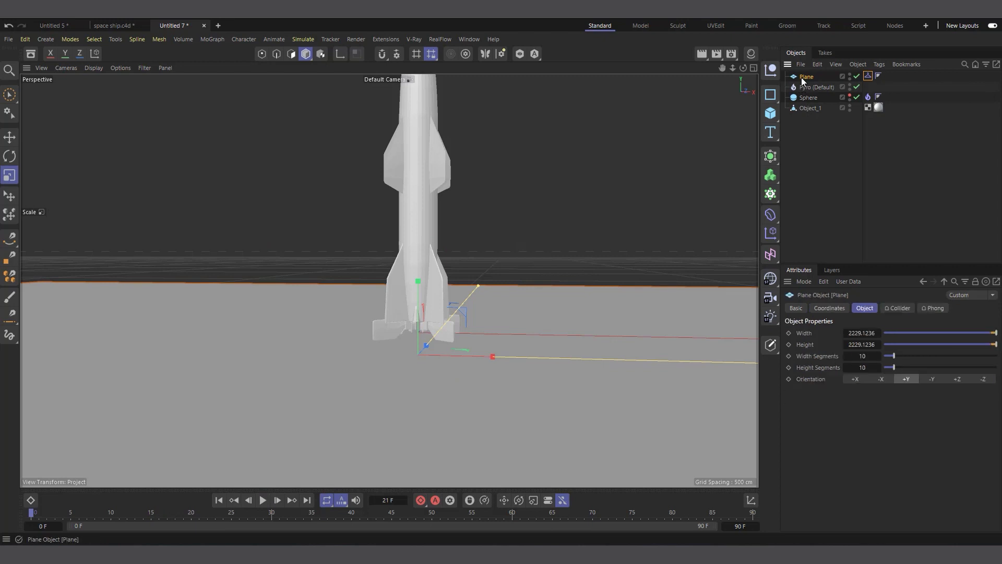
left_click(850, 76)
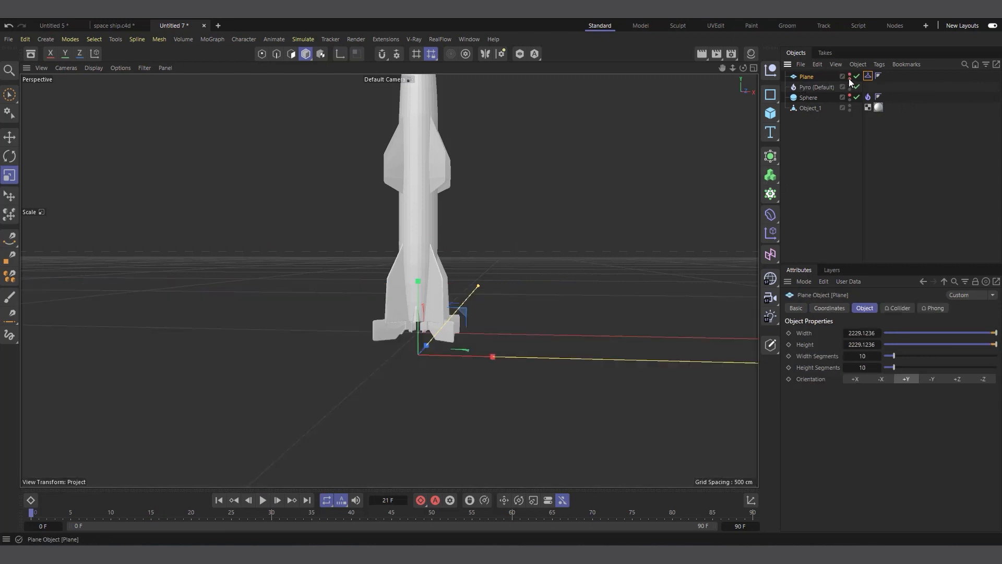
left_click(811, 86)
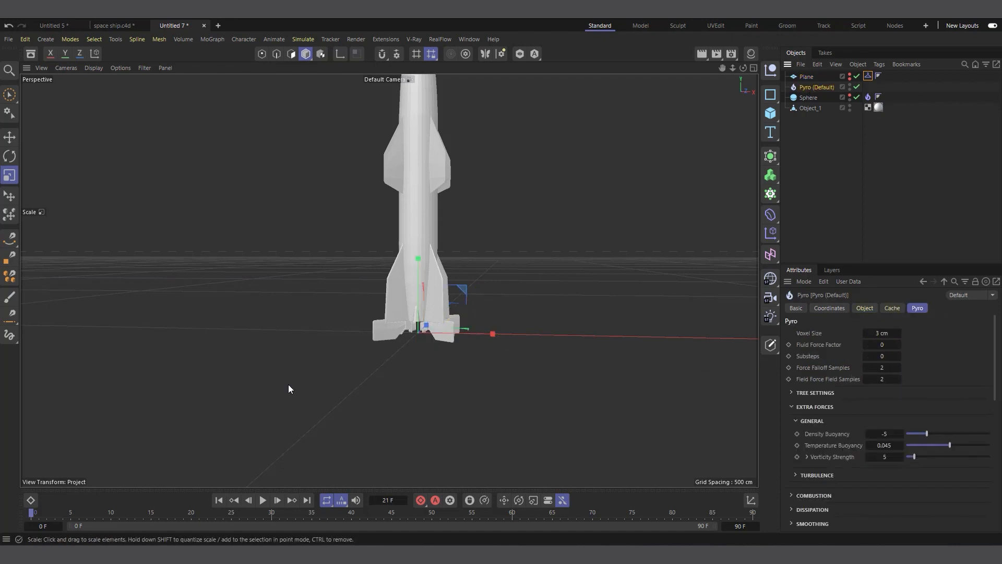
left_click(262, 500)
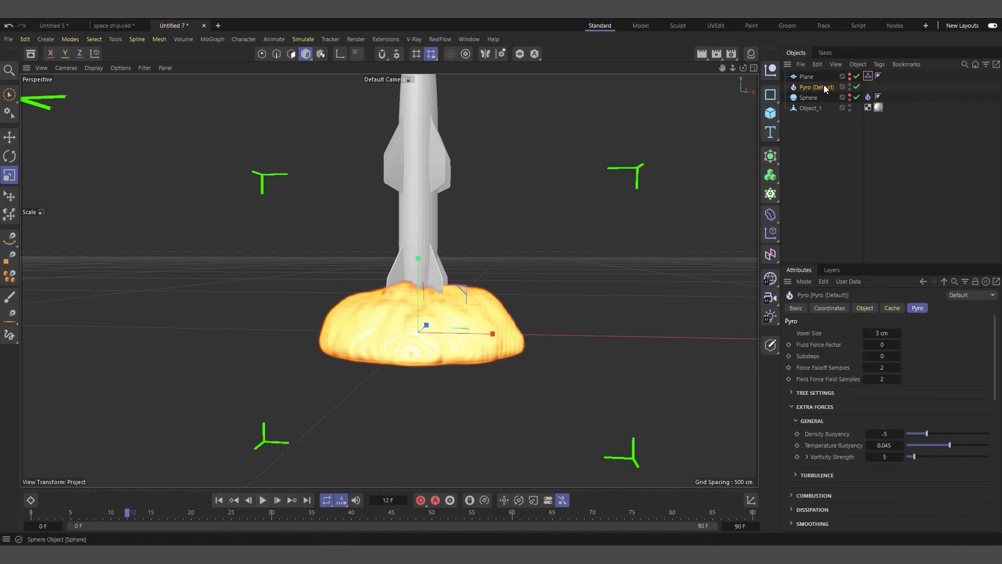
- Expand the Pyro object's Combustion settings and replay the simulation from the first frame to frame 10
left_click(865, 308)
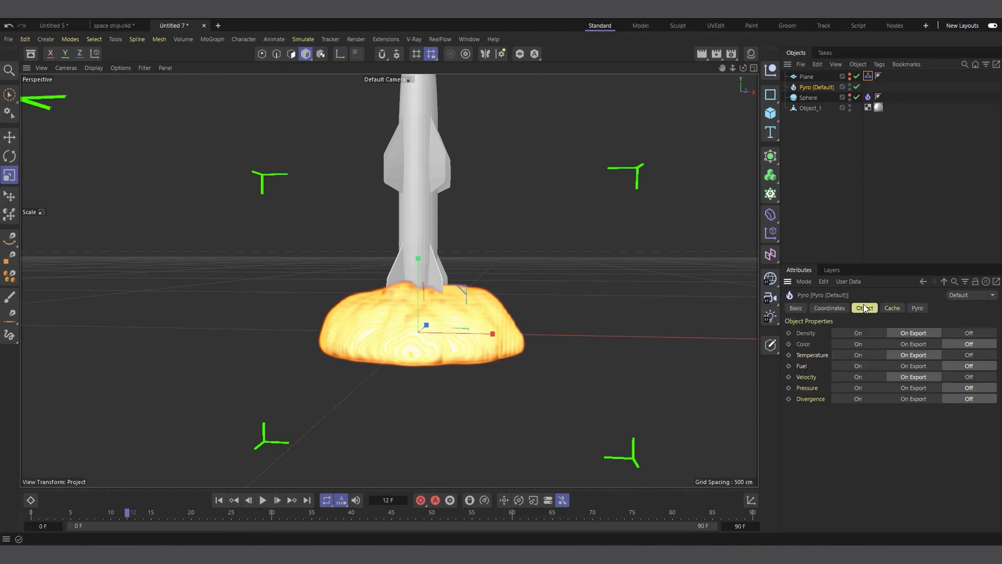
left_click(922, 309)
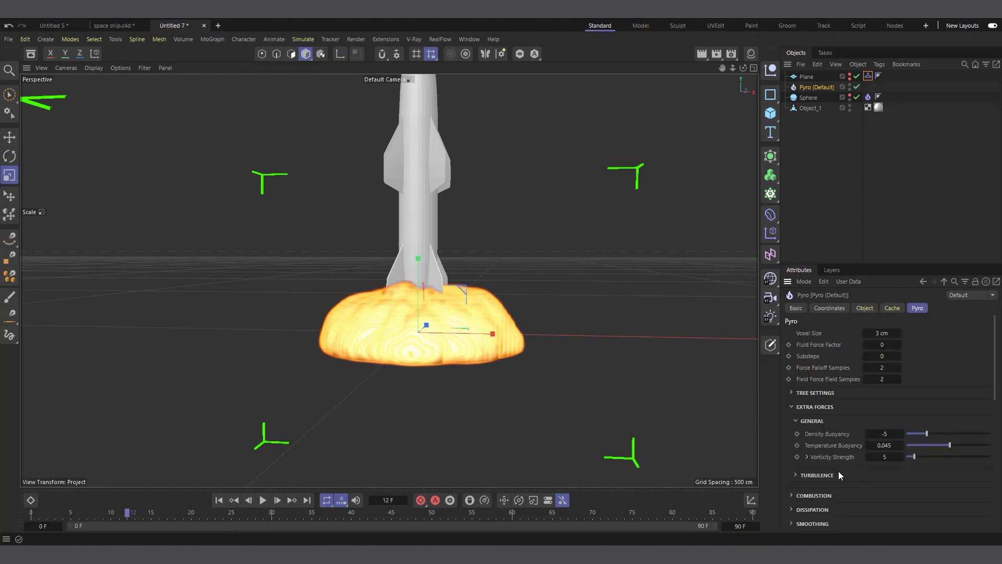
scroll(823, 465, "down", 5)
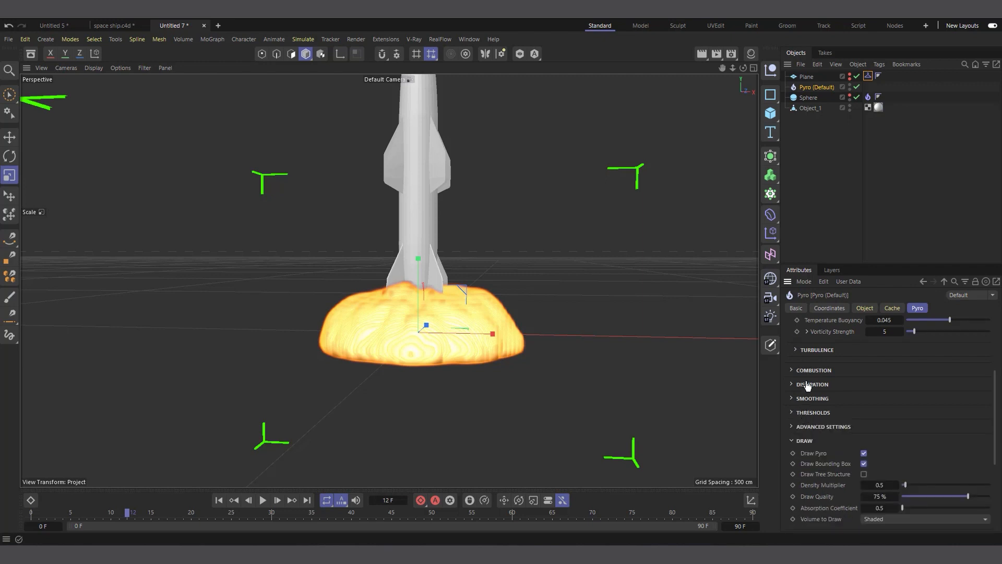
left_click(812, 370)
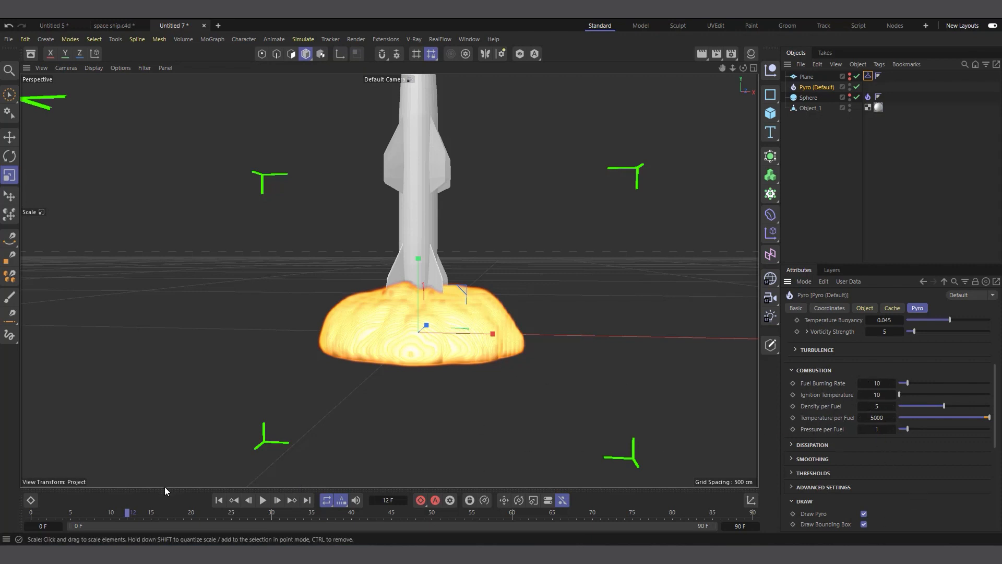
left_click(233, 502)
left_click(263, 500)
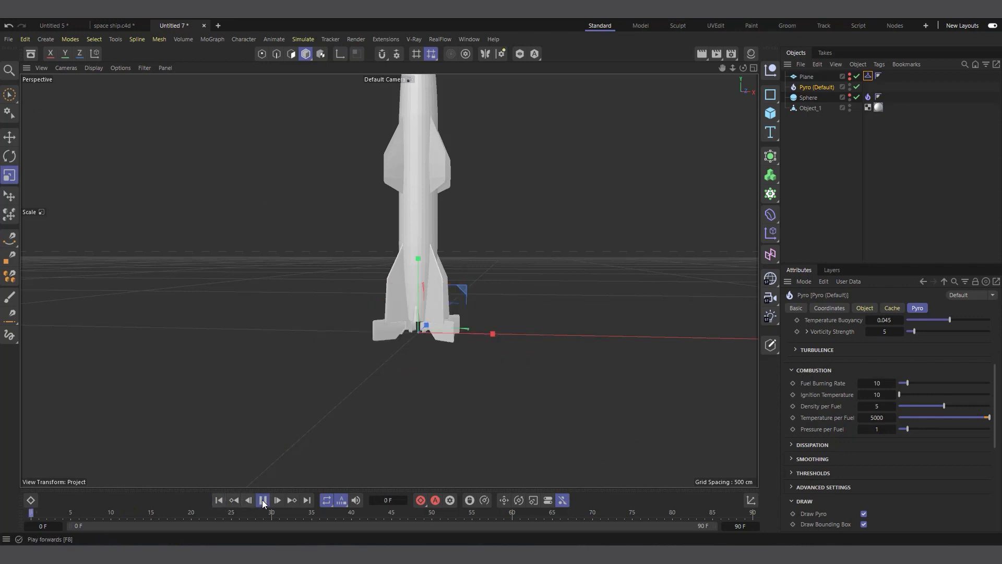
left_click(263, 500)
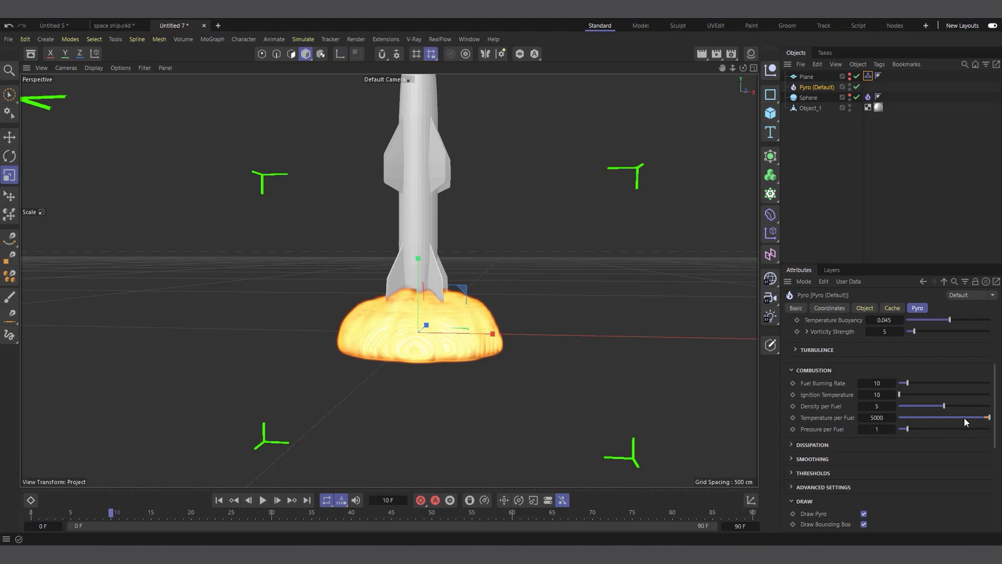
- Set the Pyro object's Temperature per Fuel to 429 and replay the simulation to frame 22
left_click_drag(940, 418, 947, 419)
left_click(220, 501)
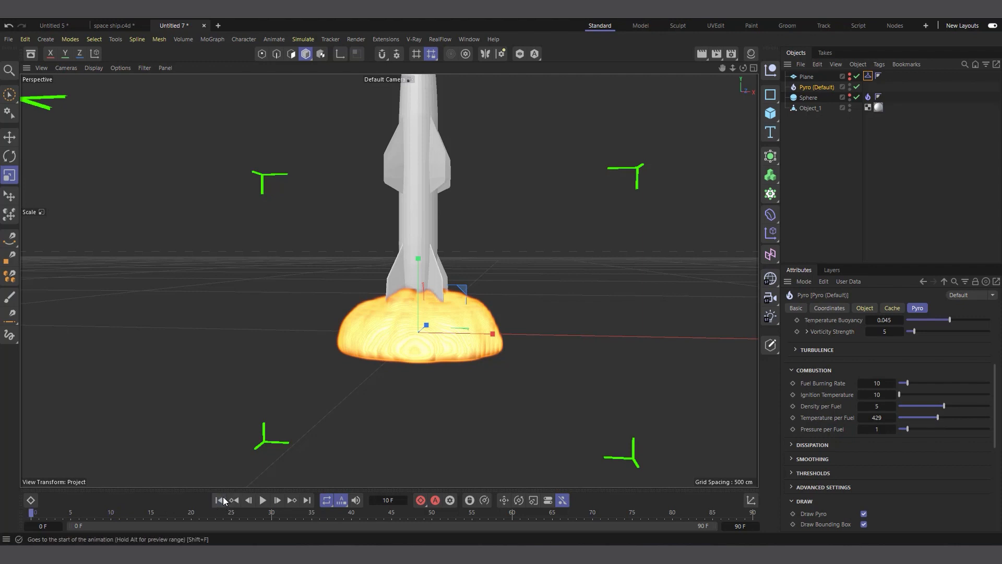
left_click(262, 500)
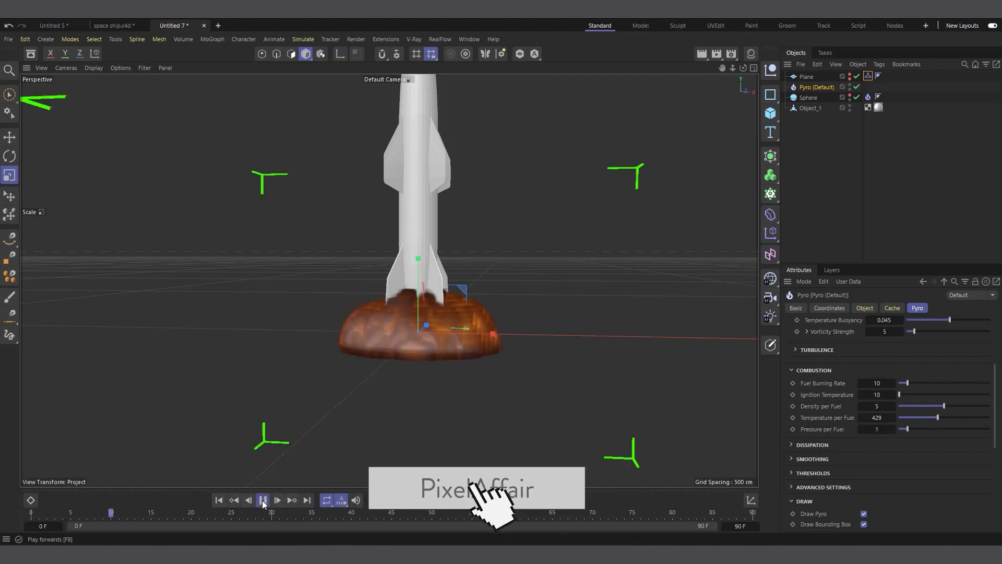
left_click(262, 500)
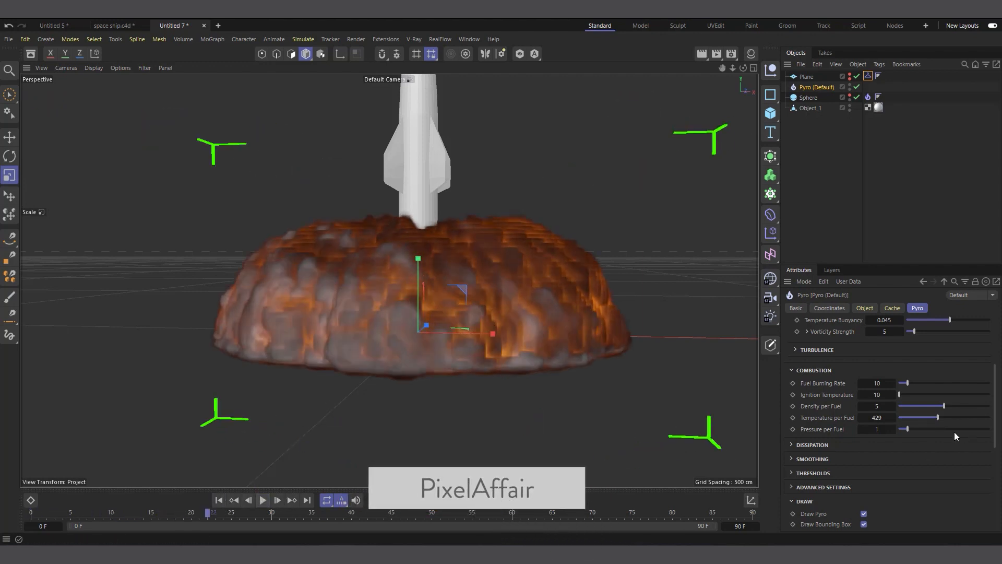
- Set Temperature per Fuel to 293 and Pressure per Fuel to 0.3 in the Pyro object's Combustion settings
left_click(922, 417)
left_click_drag(923, 417, 926, 418)
type(".3")
key("Return")
- Replay the simulation from the first frame to frame 36 and return to the start
left_click(219, 500)
left_click(261, 499)
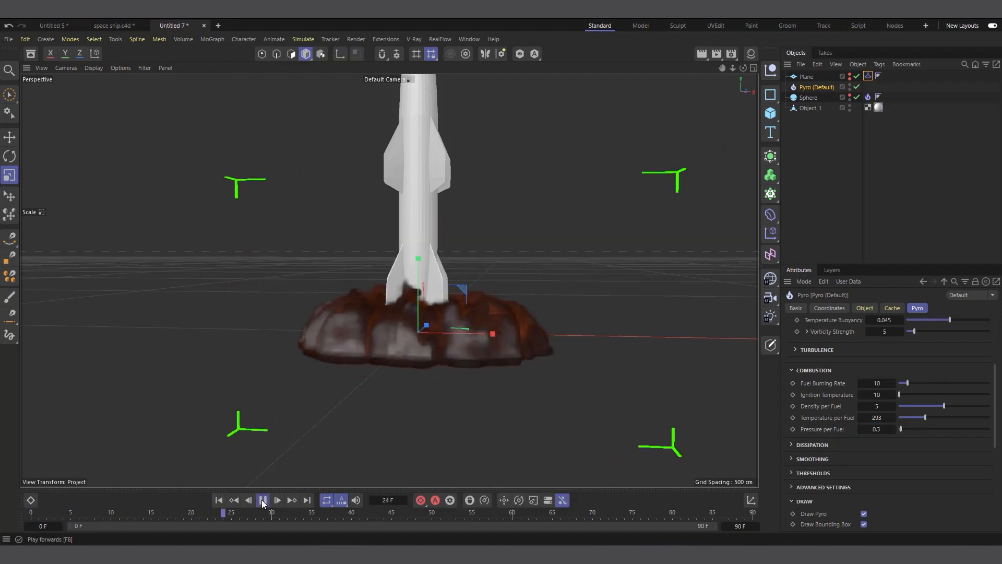
left_click(262, 500)
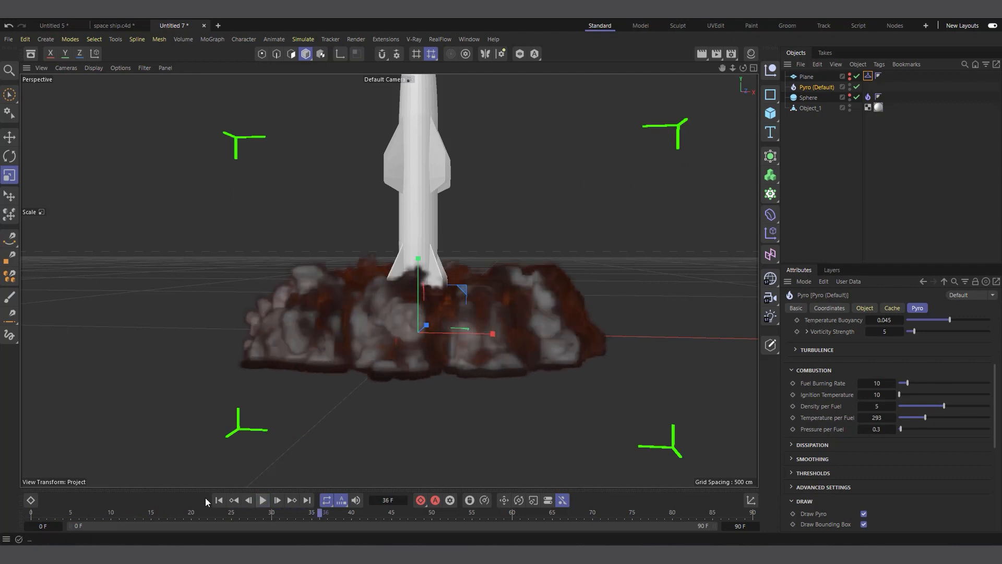
left_click(223, 500)
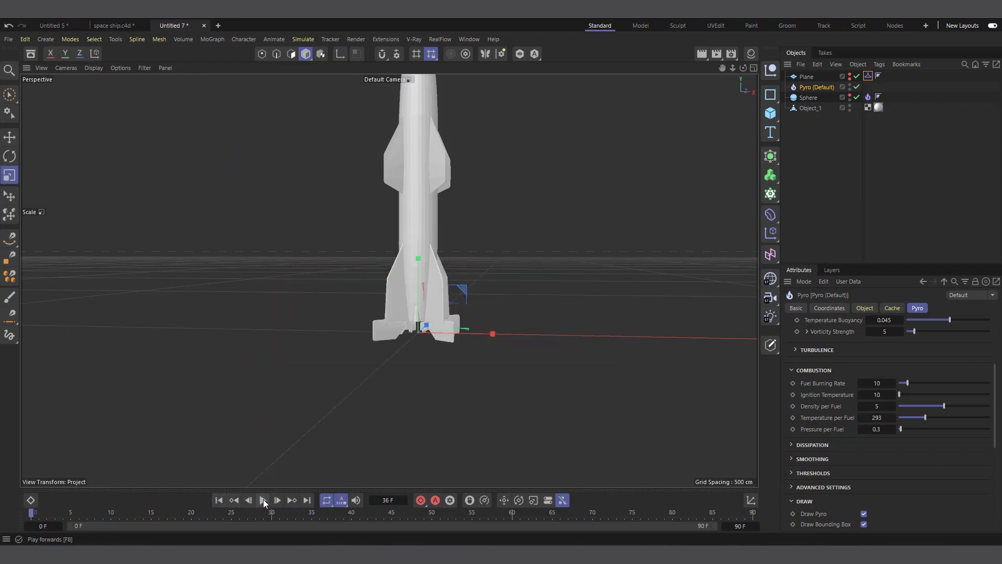
- Play the simulation to frame 22 and set the Pyro object's Pressure per Fuel to 0.25
left_click(263, 500)
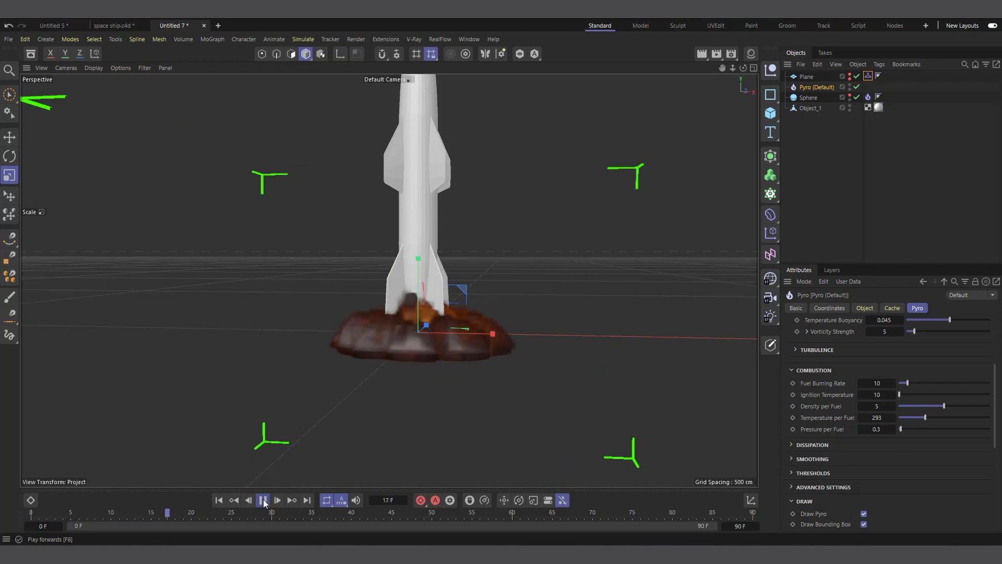
left_click(263, 500)
double_click(877, 429)
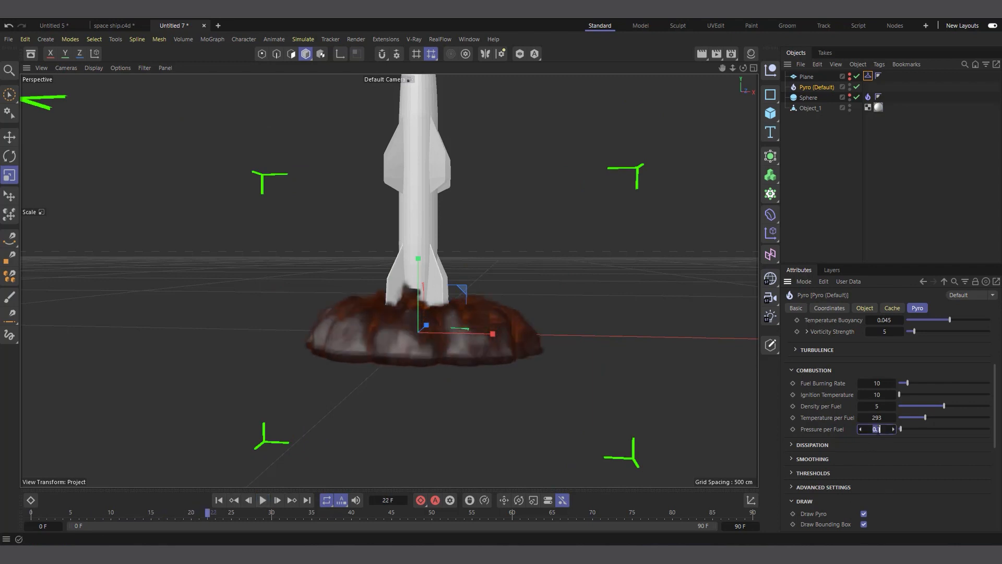
key("BackSpace")
type("0.25")
key("Return")
- Replay the simulation from the first frame to frame 41 and return to the start
left_click(219, 501)
left_click(263, 500)
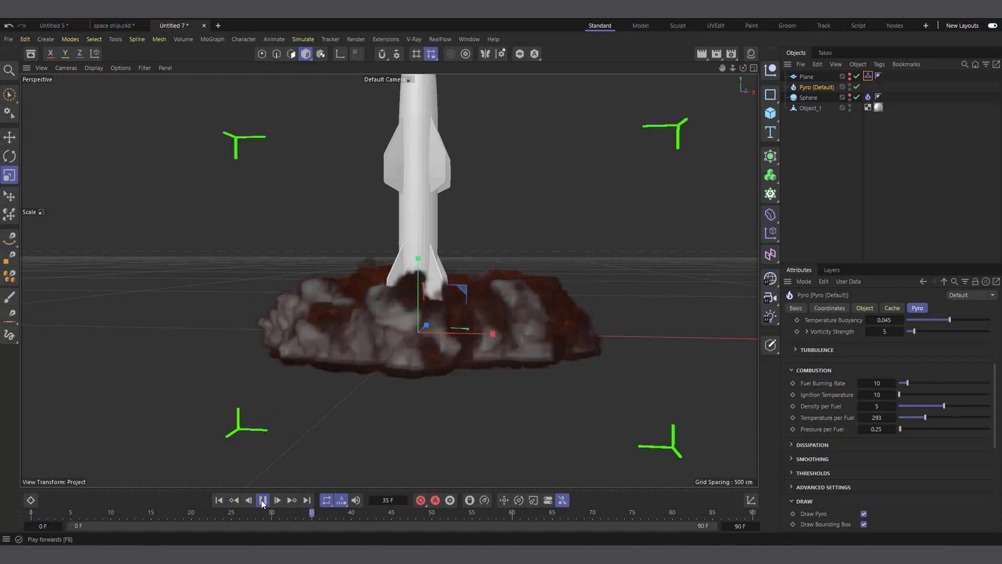
left_click(262, 500)
left_click(219, 500)
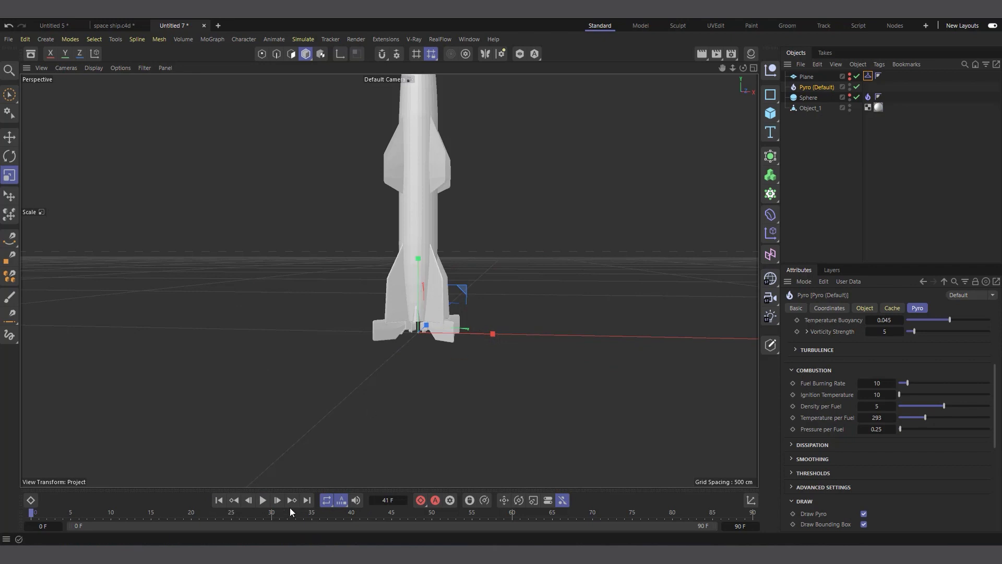
- Add a Collider simulation tag to the rocket, Object_1
scroll(405, 402, "down", 2)
scroll(454, 177, "up", 1)
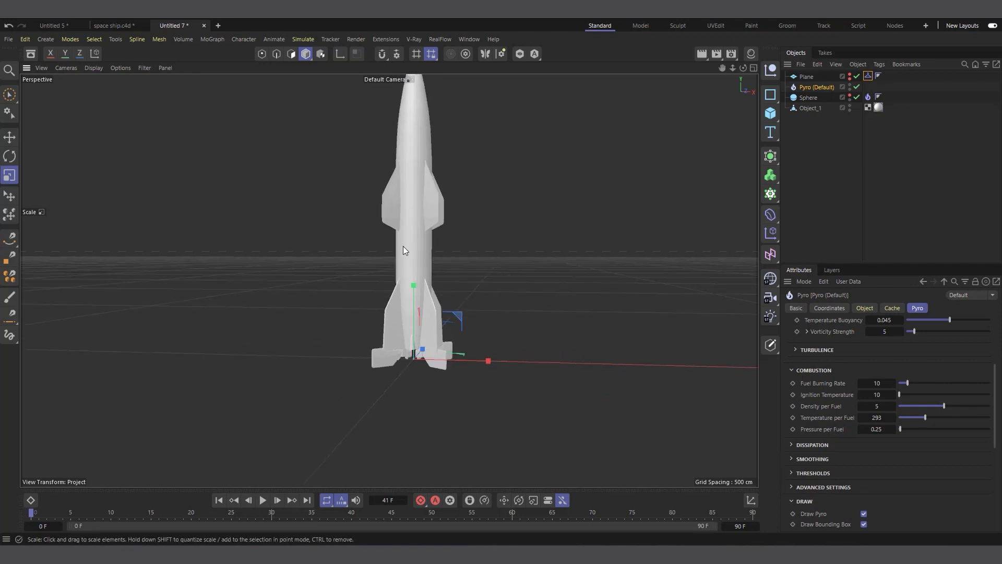
left_click(429, 233)
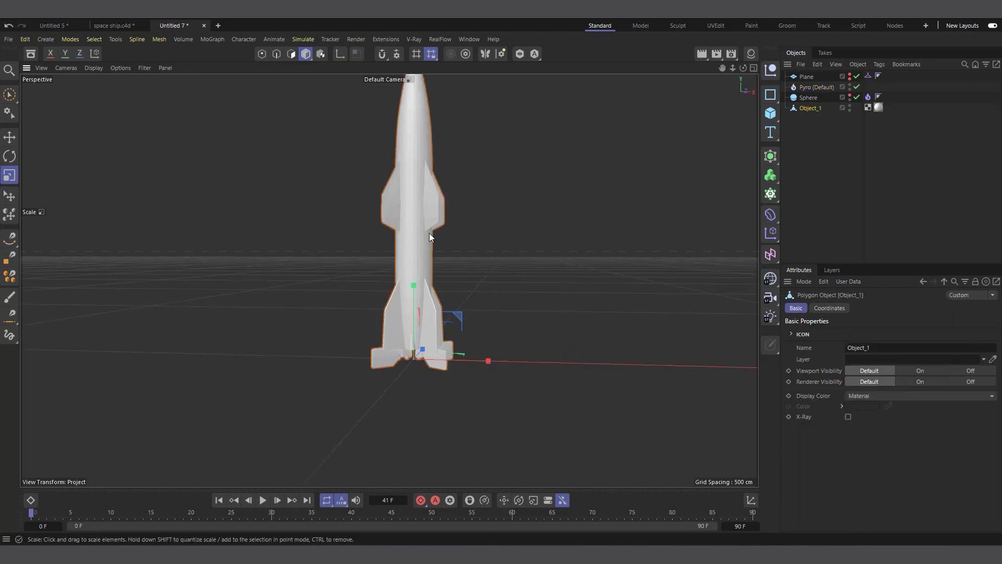
right_click(807, 108)
mouse_move(855, 177)
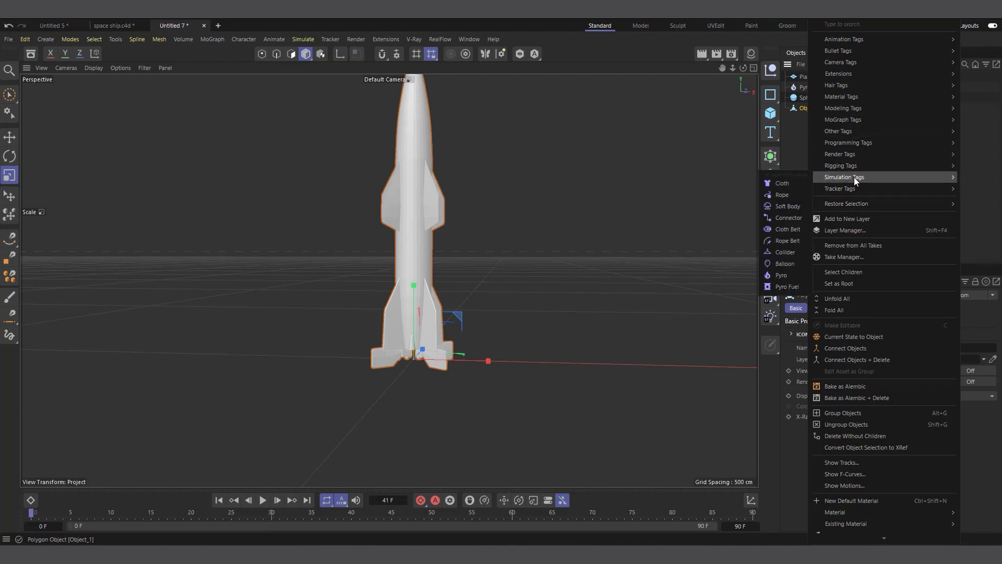
left_click(784, 252)
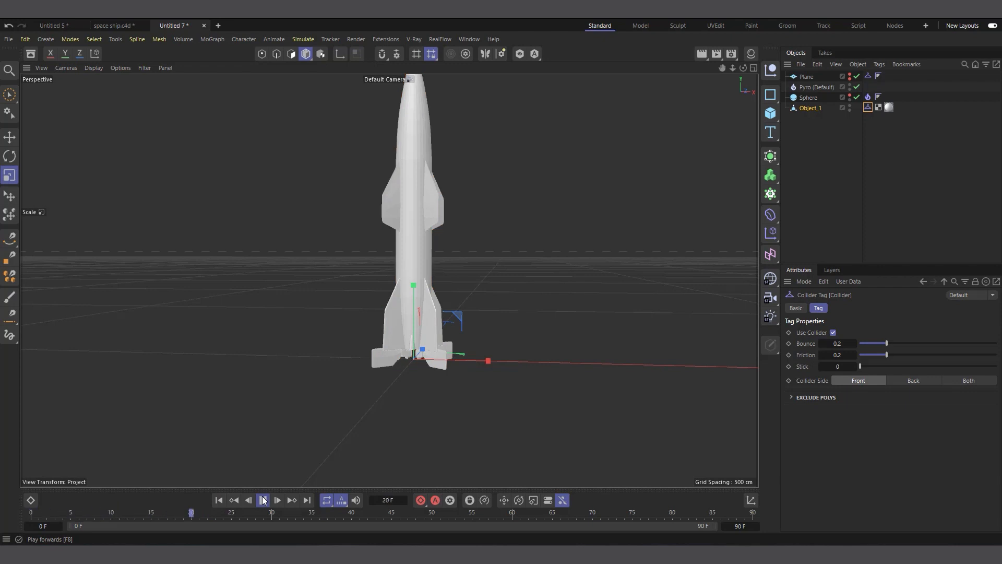
- Play the simulation with the rocket as a collider to frame 25 and return to the start
left_click(263, 500)
left_click(857, 87)
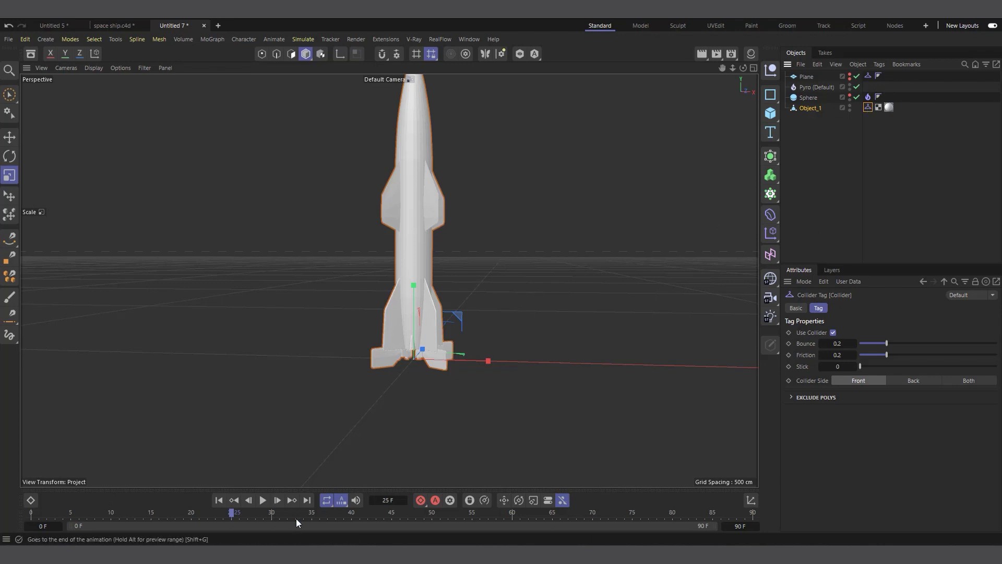
left_click(219, 500)
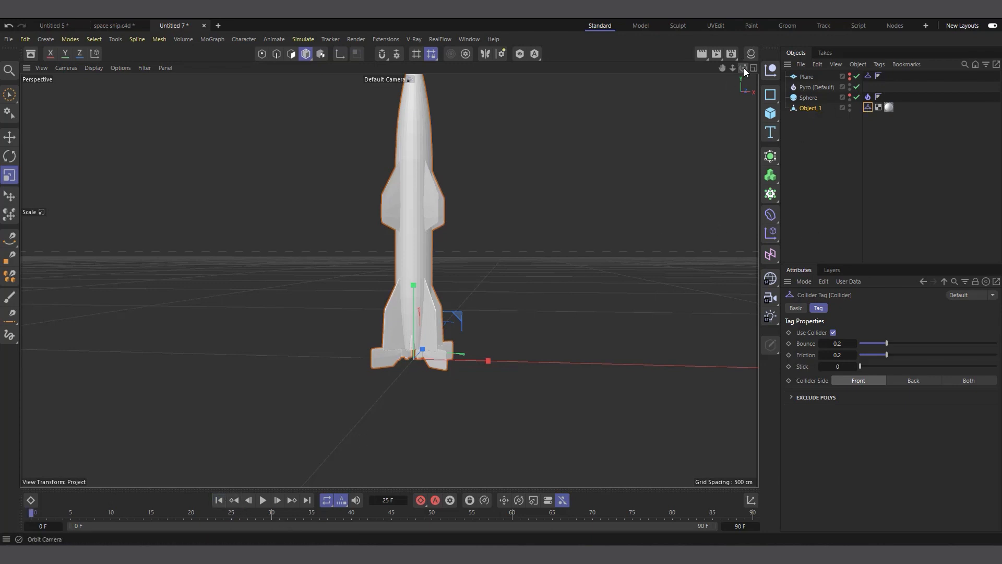
- Examine the rocket's nozzle from below while playing the simulation to frame 12
left_click_drag(744, 68, 732, 76)
scroll(370, 361, "up", 5)
scroll(445, 350, "up", 5)
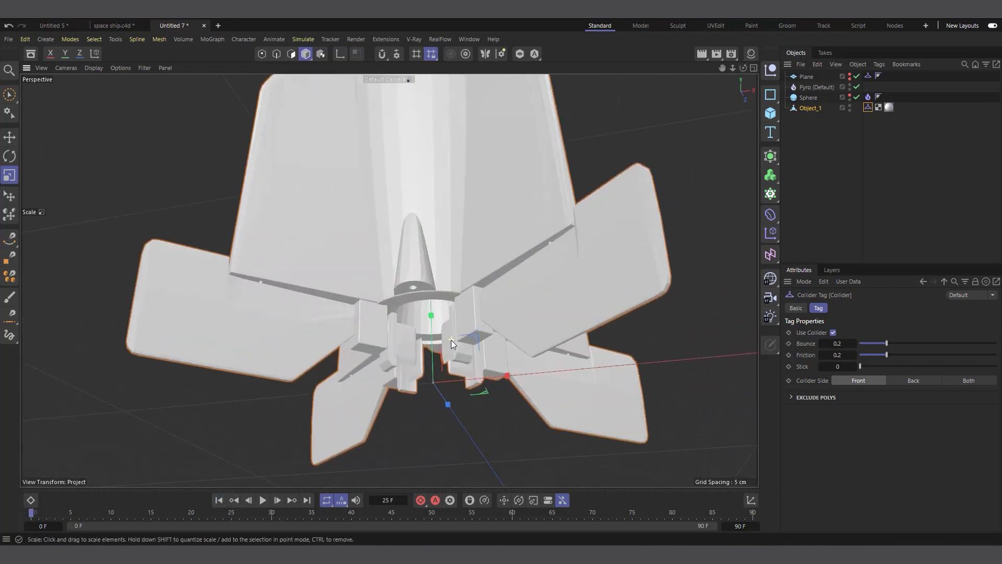
left_click(850, 97)
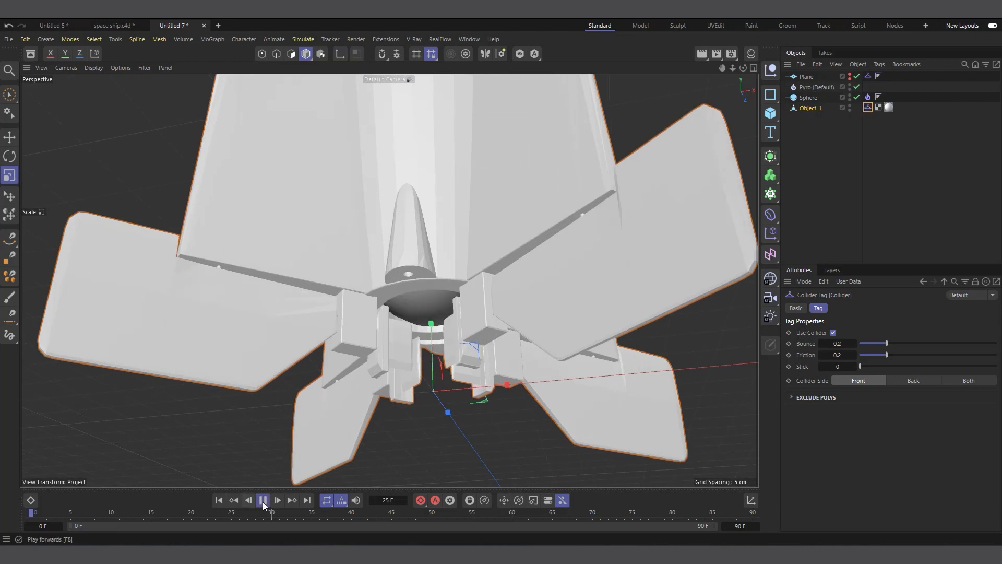
left_click(262, 500)
left_click(262, 501)
- Delete the rocket's Collider tag to test the simulation from the first frame to frame 8, and undo the deletion
key("Delete")
scroll(473, 289, "down", 3)
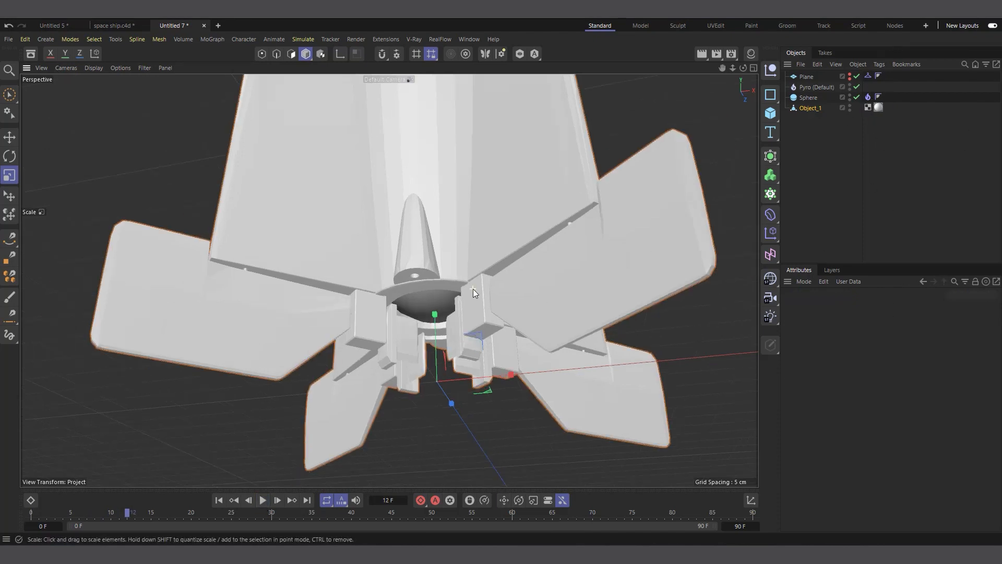
left_click(218, 501)
left_click(262, 500)
left_click(262, 504)
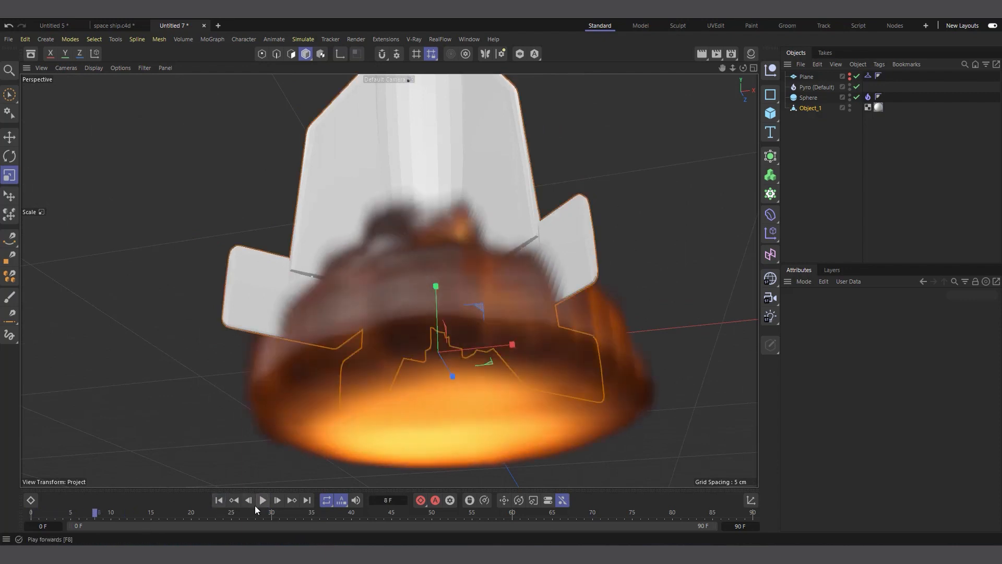
scroll(369, 360, "down", 4)
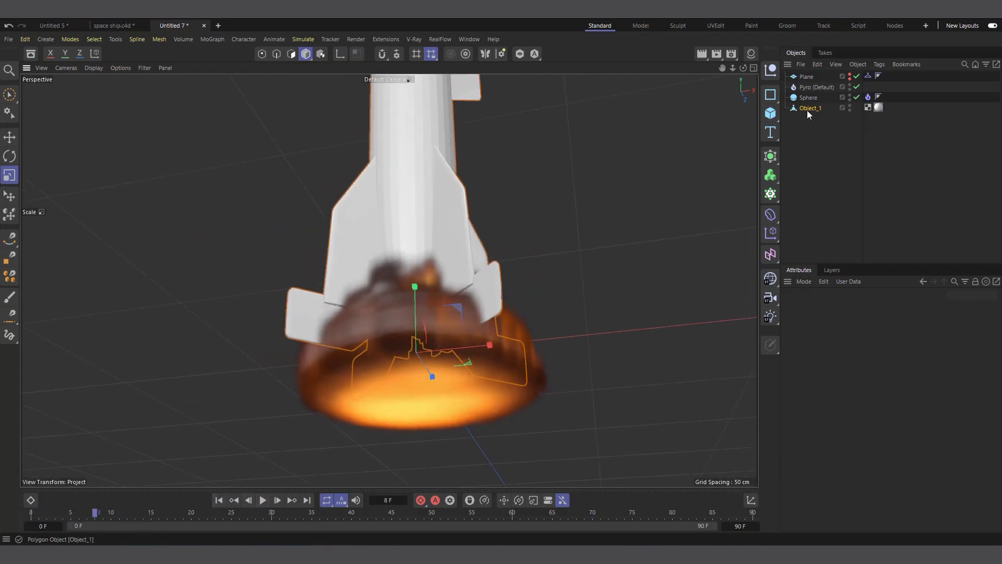
key("ctrl+z")
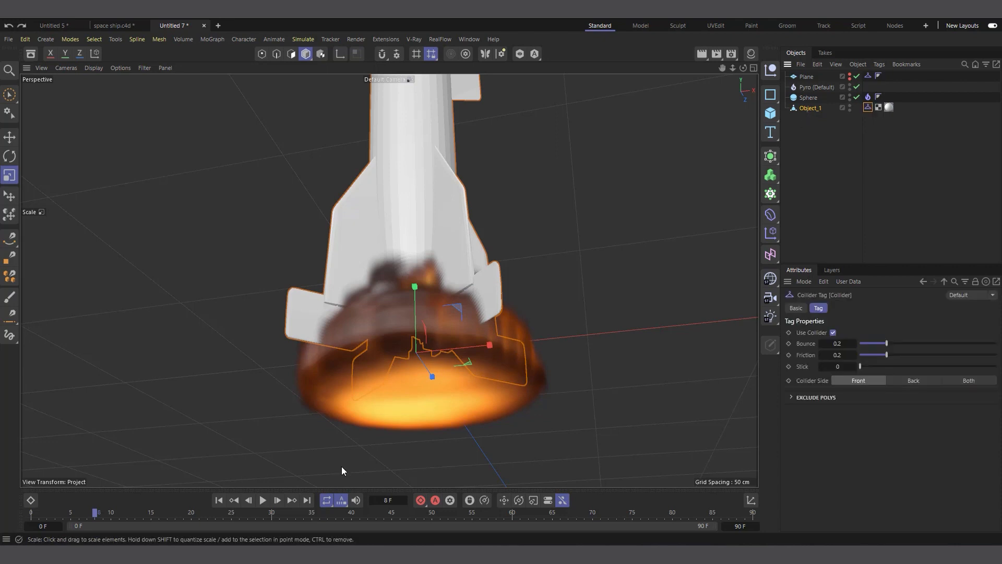
- Return to the first frame and set the Pyro object's Voxel Size to 2 cm
left_click(219, 501)
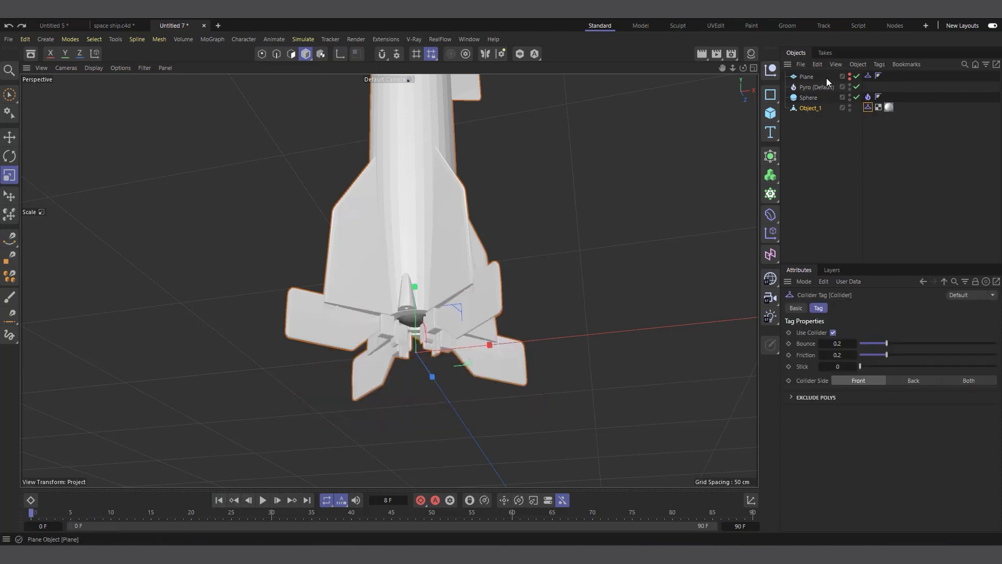
left_click(812, 88)
double_click(882, 332)
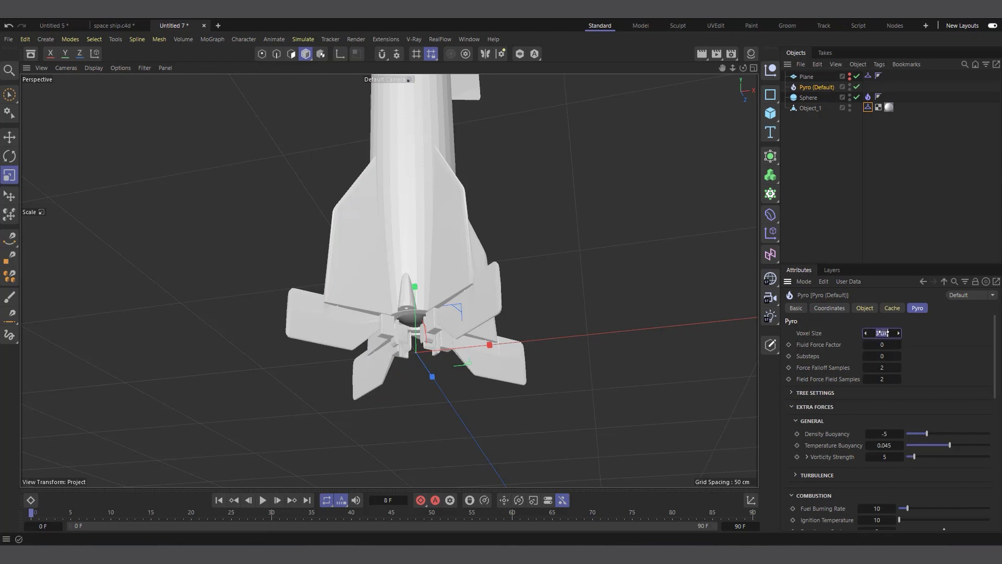
type("2")
- Show the sphere's Pyro tag settings, play the simulation to frame 28 and return to the start
left_click(810, 109)
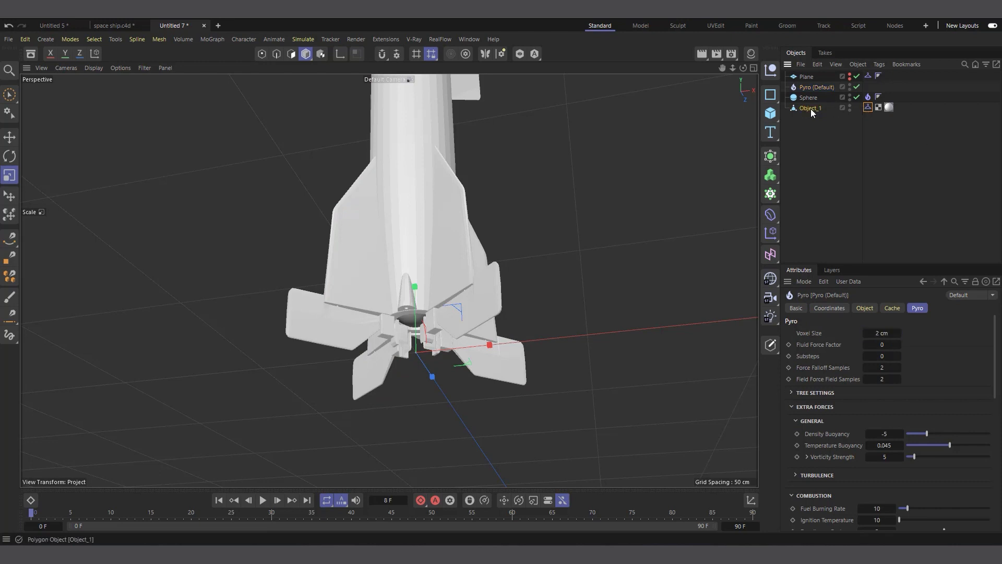
left_click(868, 97)
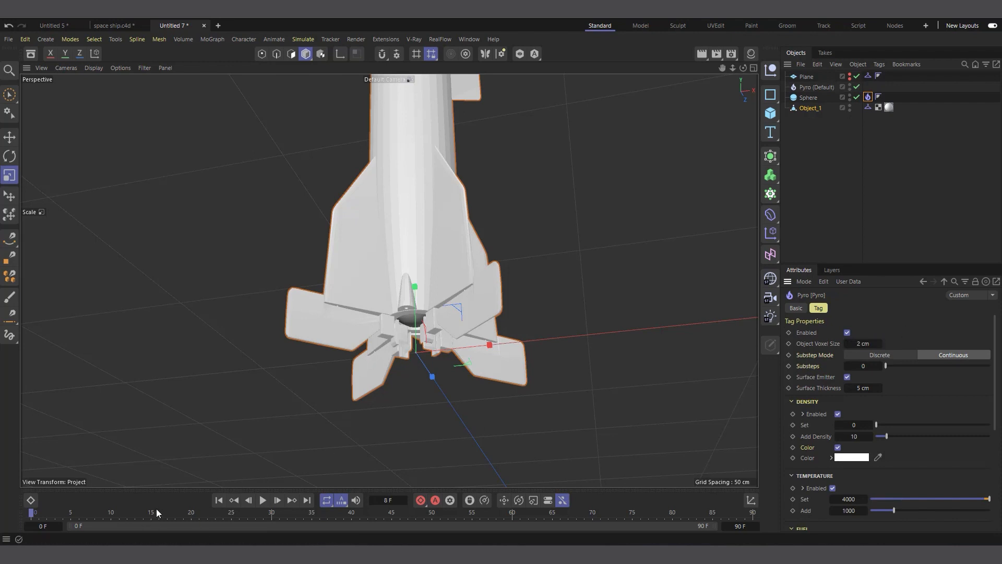
left_click(266, 499)
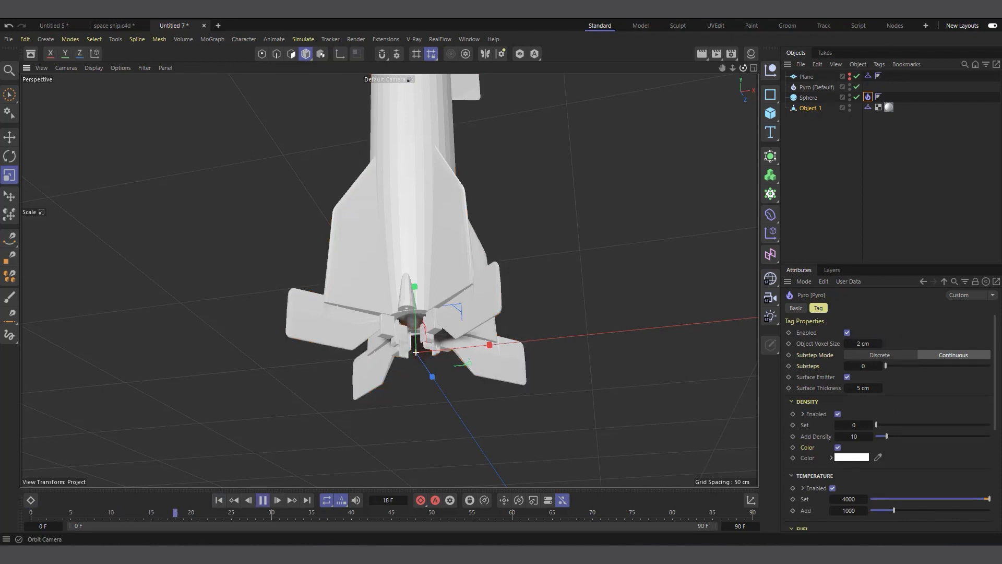
left_click_drag(743, 69, 746, 128)
left_click(262, 500)
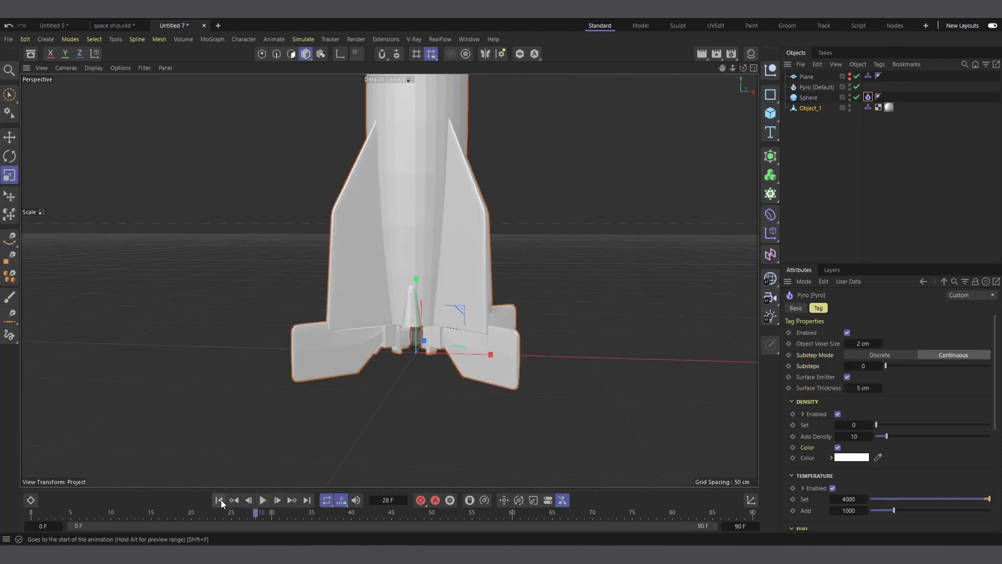
left_click(220, 500)
- Delete the rocket's Collider tag and play the simulation from the first frame to frame 30
left_click(869, 107)
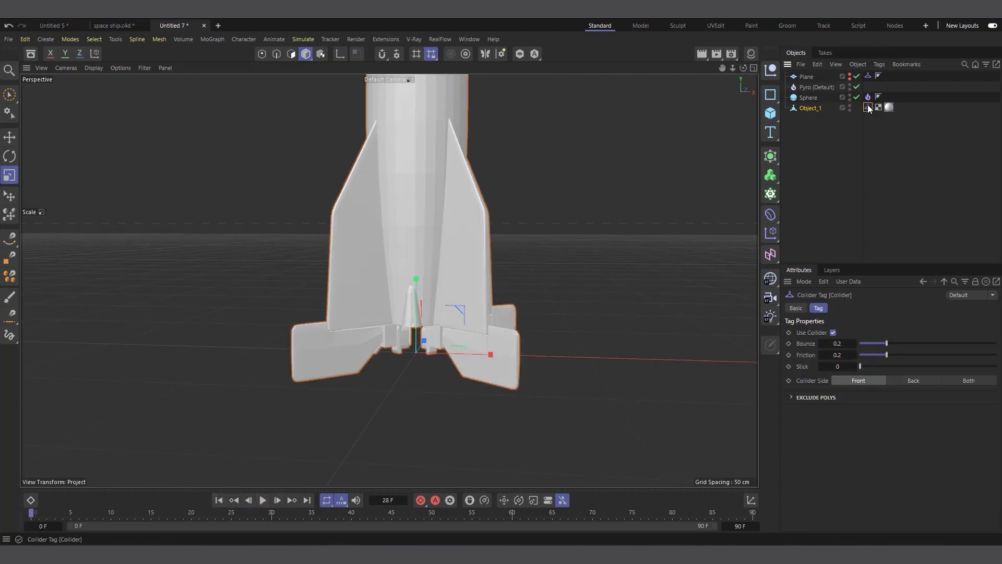
key("Delete")
scroll(499, 324, "down", 5)
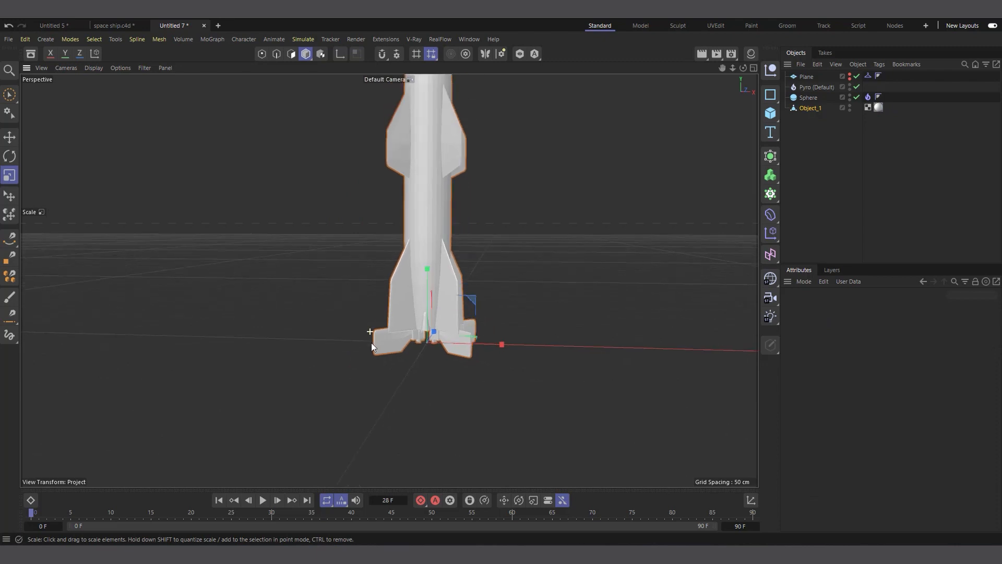
scroll(416, 361, "down", 3)
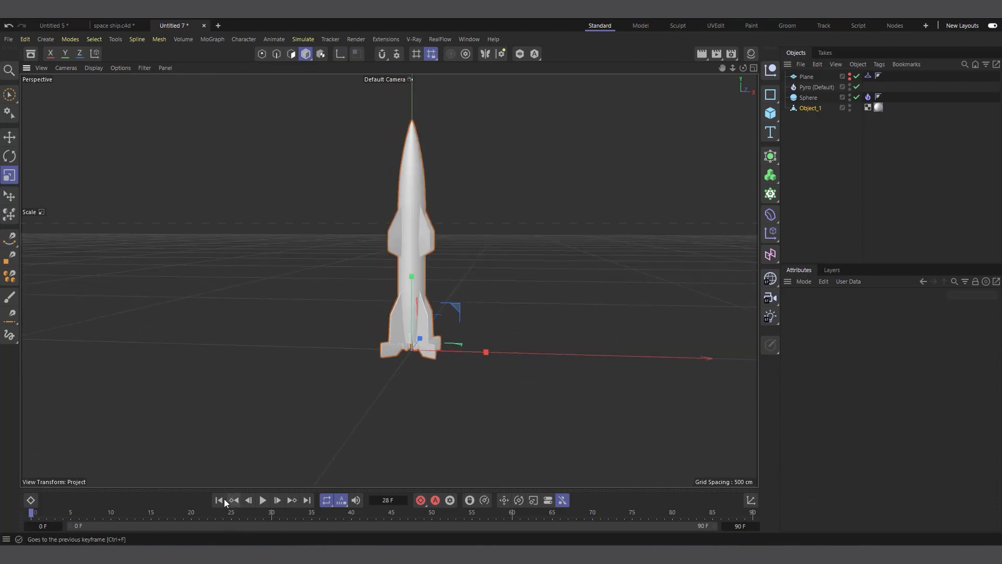
left_click(263, 501)
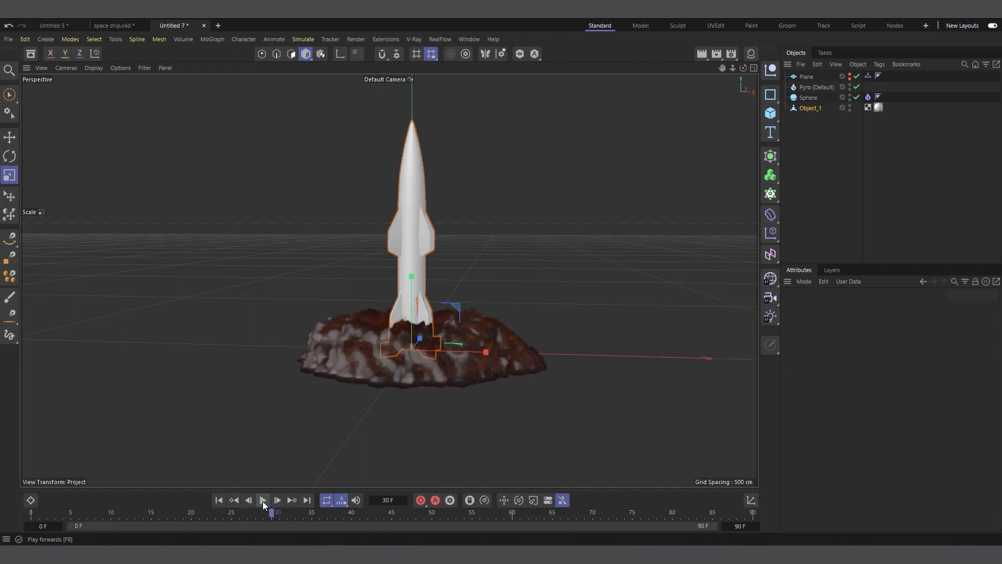
scroll(382, 349, "up", 3)
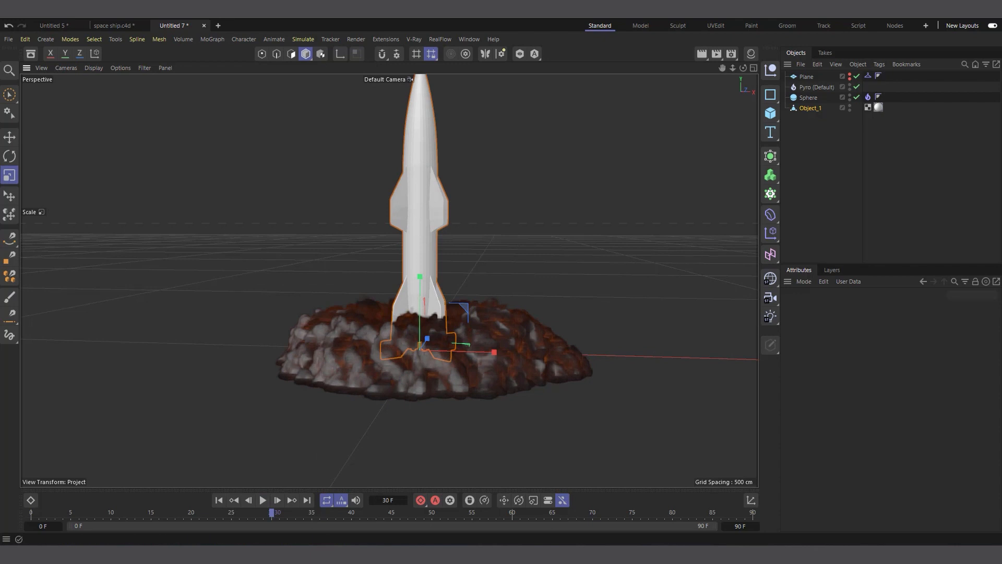
scroll(420, 334, "up", 2)
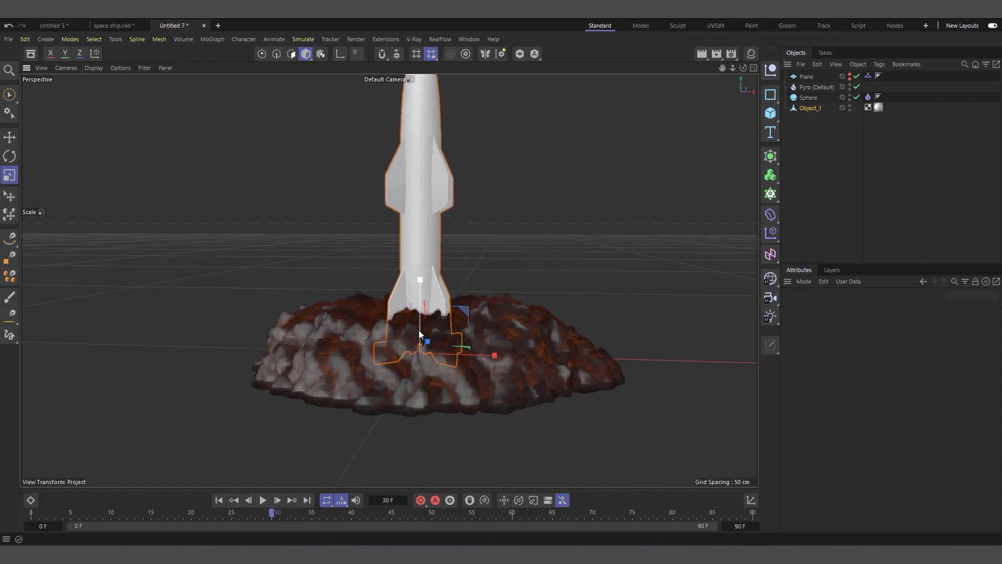
scroll(419, 334, "up", 1)
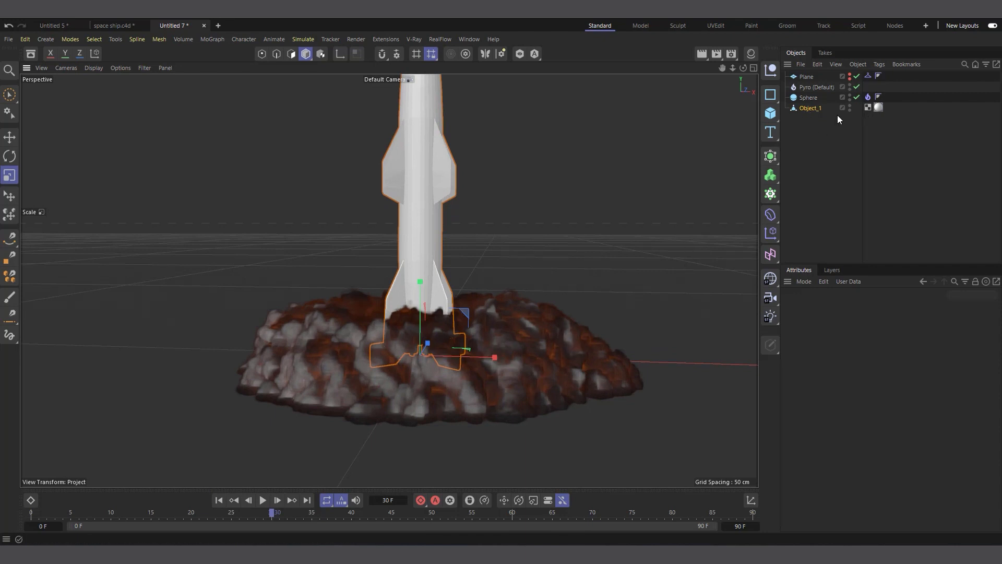
- Review the sphere's Pyro tag fuel settings and replay the simulation from the first frame to frame 19
left_click(868, 96)
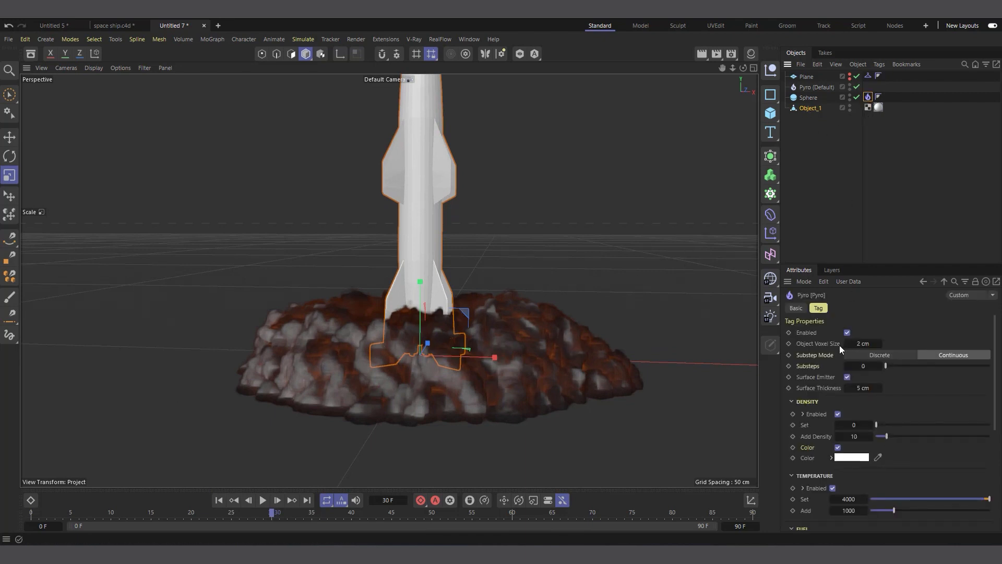
scroll(801, 434, "down", 3)
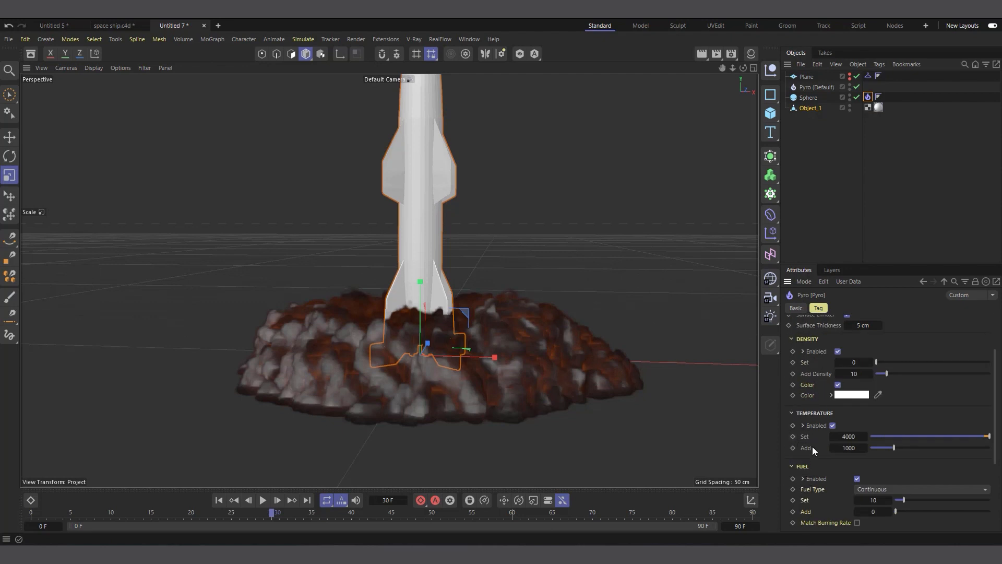
left_click(219, 500)
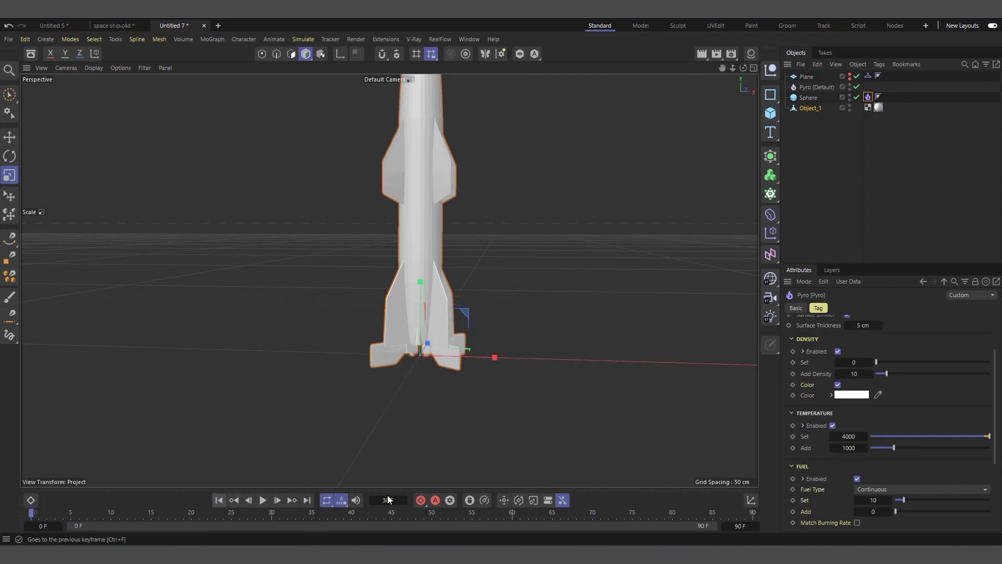
scroll(810, 474, "down", 2)
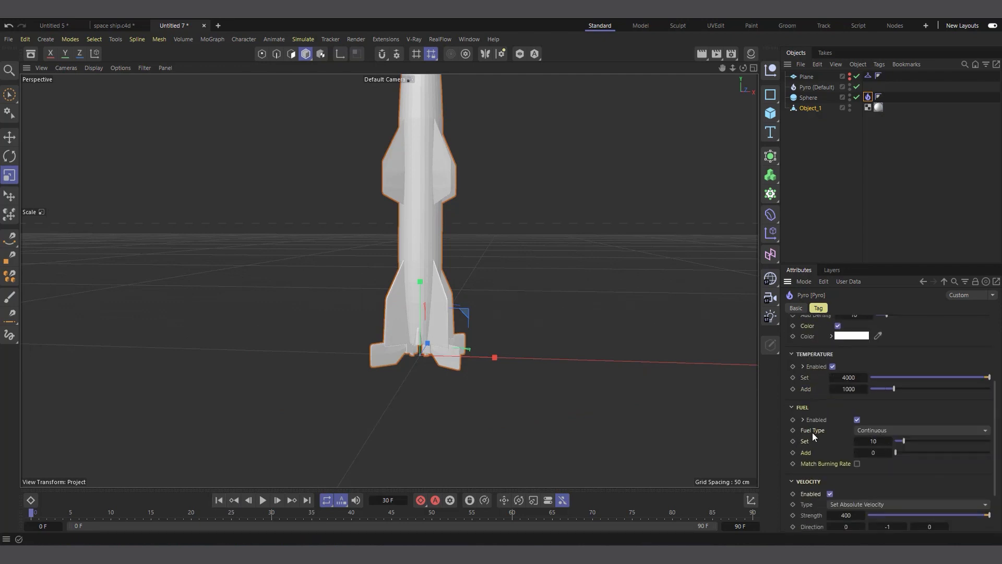
left_click(263, 502)
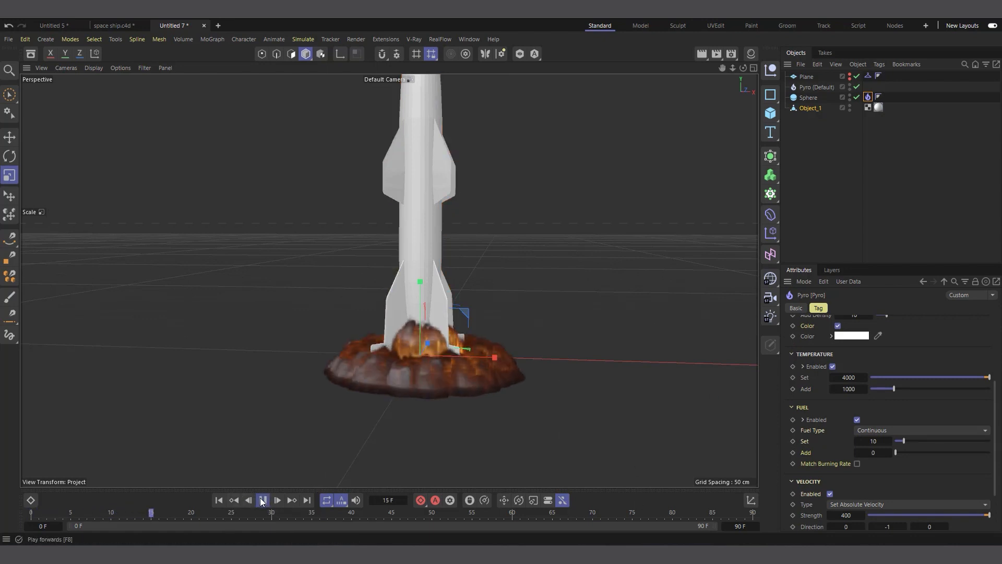
left_click(262, 500)
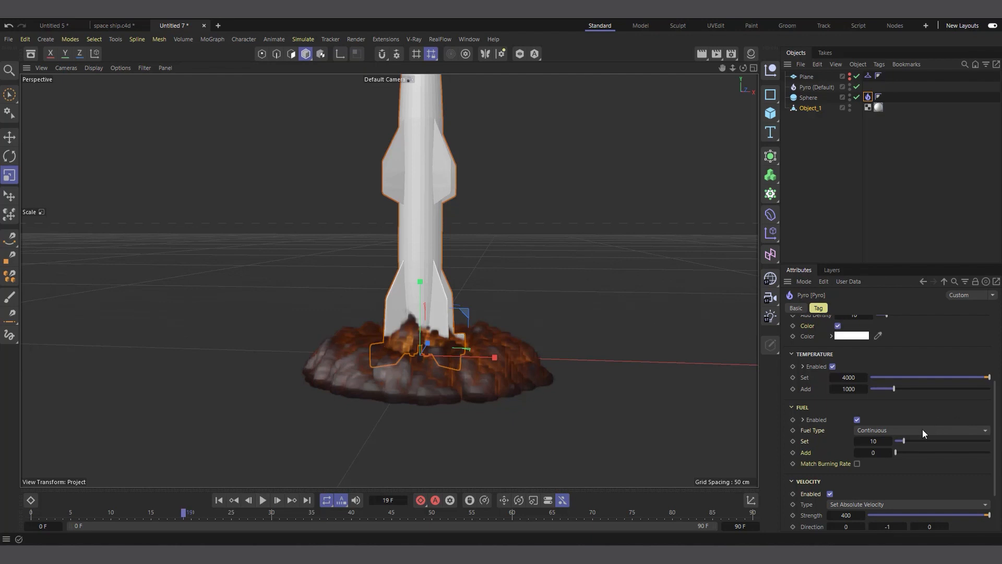
- Set the sphere's Pyro fuel type to Frame Range, with emission starting at frame 10 and ending at frame 25
left_click(878, 429)
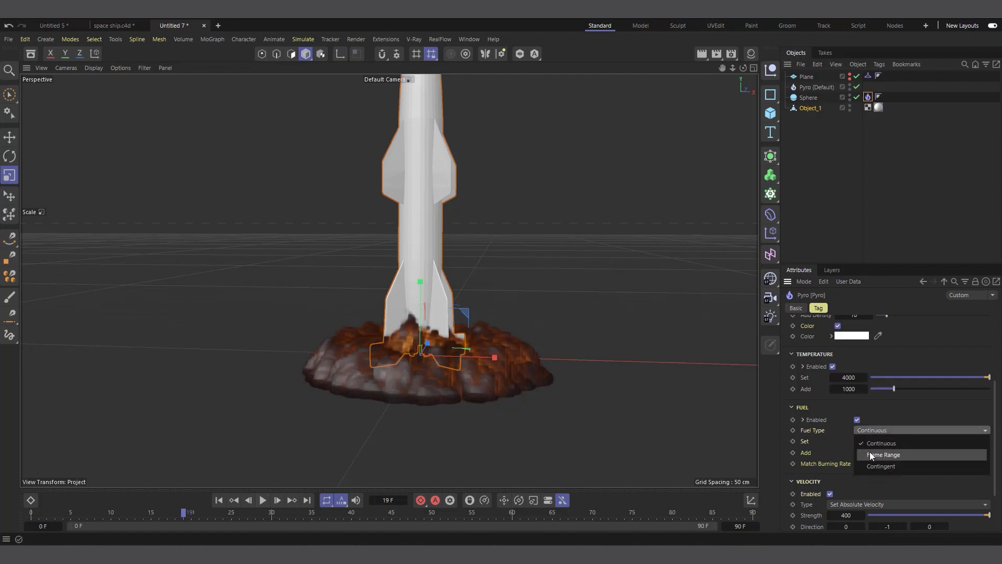
left_click(891, 456)
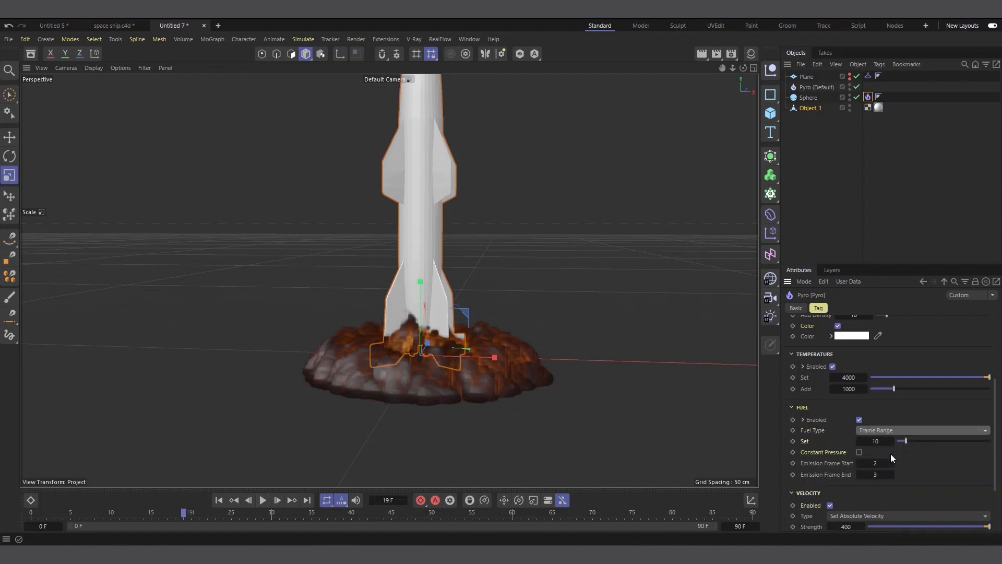
left_click(220, 501)
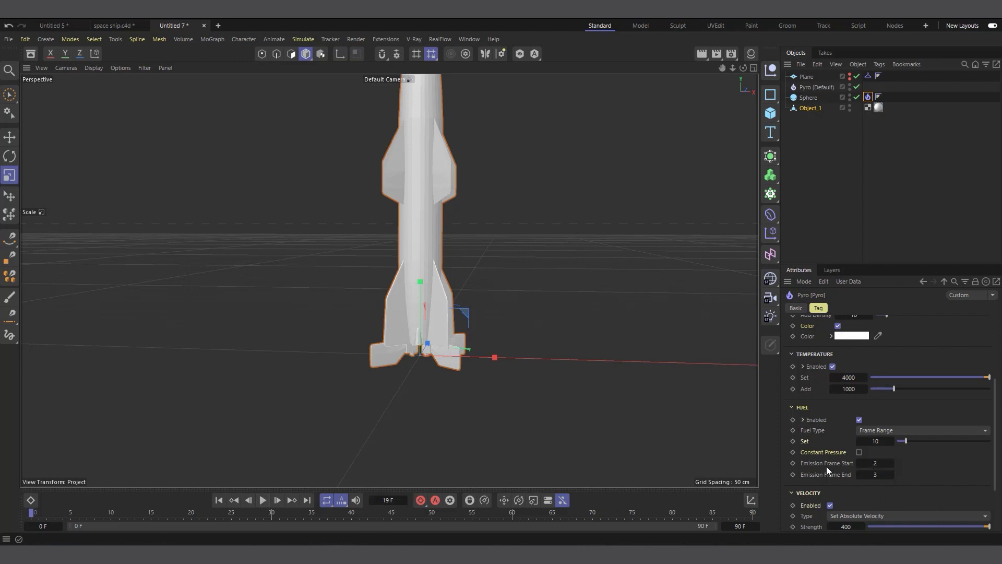
left_click(882, 463)
left_click(876, 475)
- Play the simulation from the first frame to frame 38 and return to the start
left_click(219, 500)
left_click(263, 500)
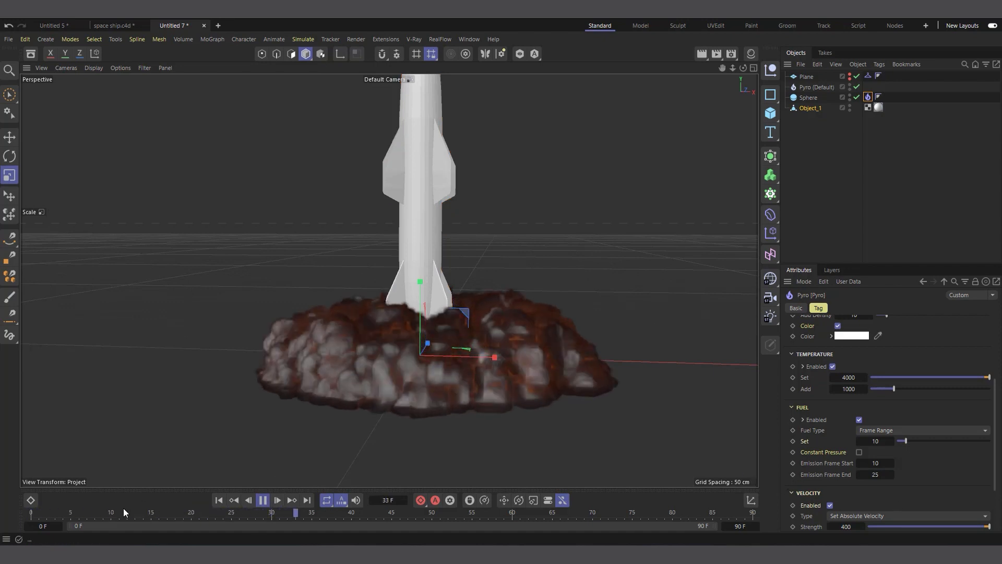
left_click(262, 502)
left_click(222, 505)
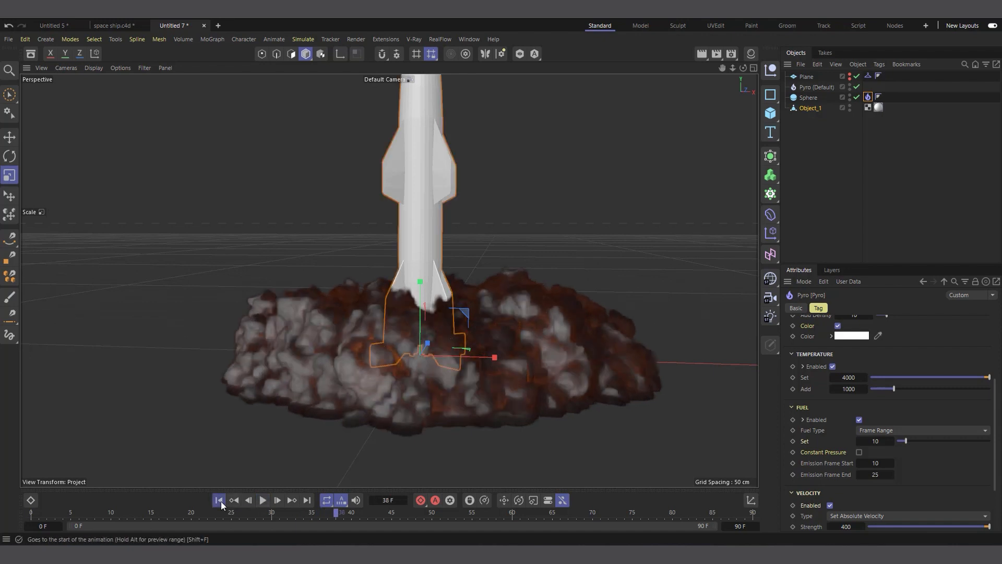
- Set the sphere's radius to 5 cm and play the simulation to frame 21
left_click(807, 98)
double_click(855, 333)
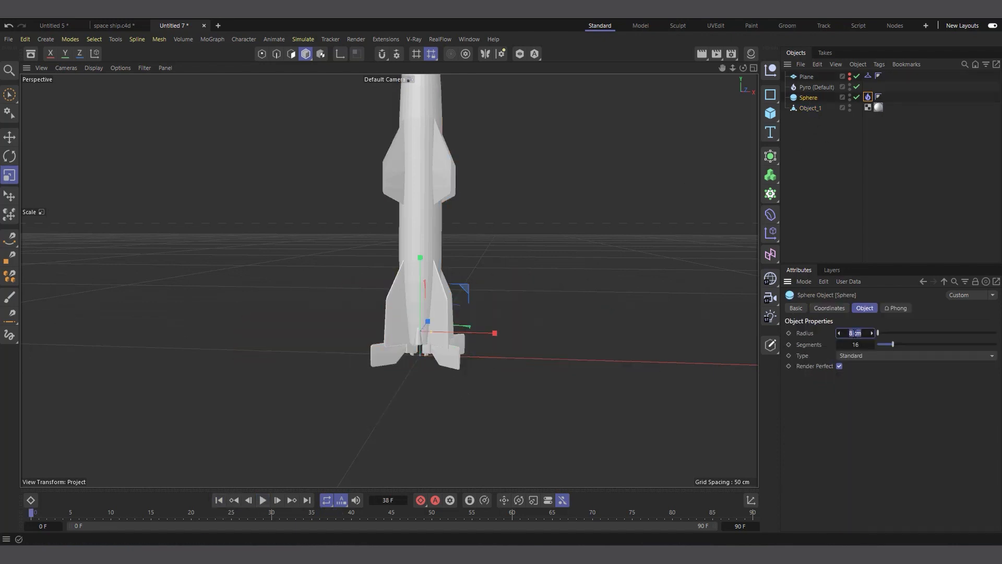
type("5")
key("Return")
left_click(263, 500)
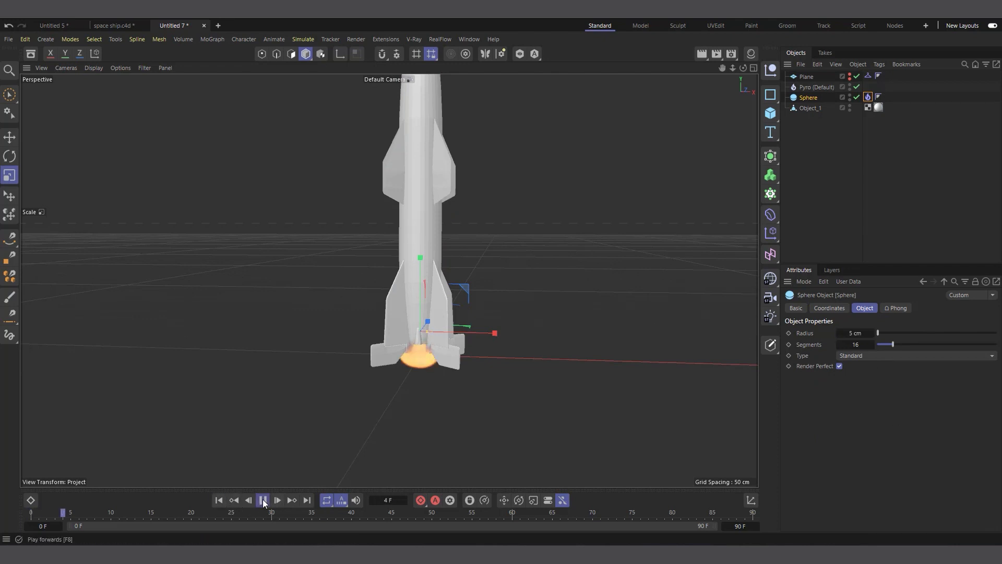
left_click(263, 500)
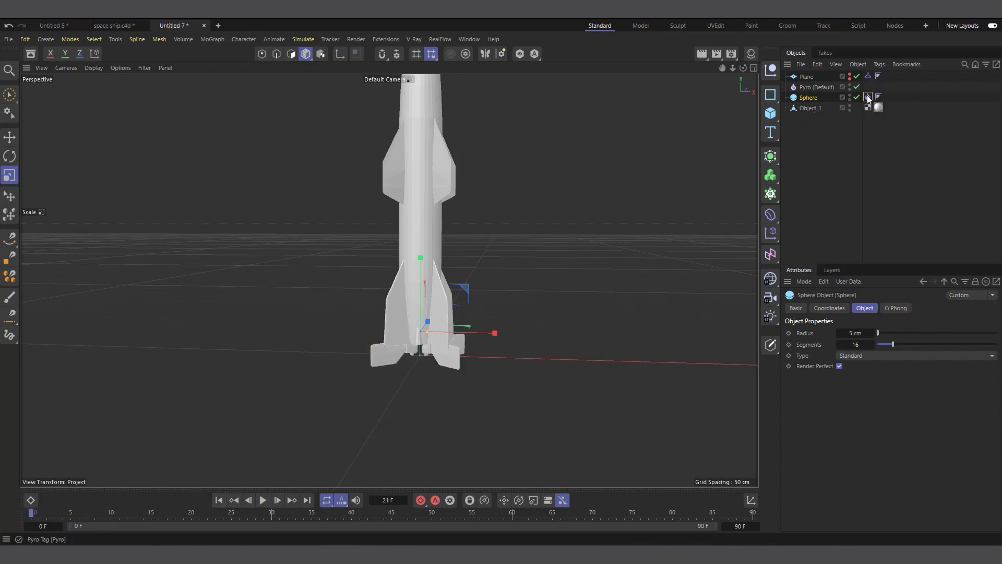
- Set the sphere's Pyro fuel emission to start at frame 15 and end at frame 40
left_click(868, 97)
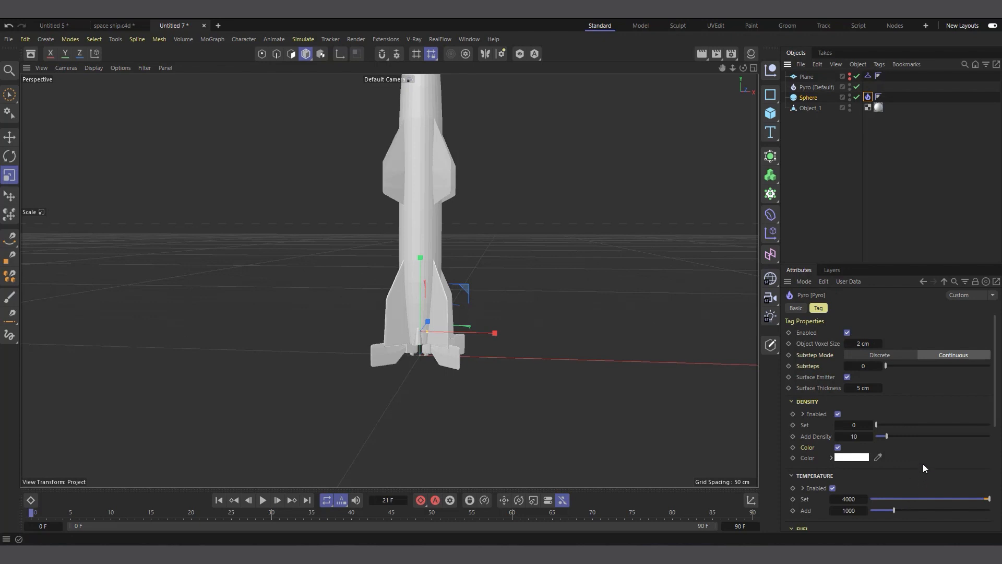
scroll(922, 466, "down", 3)
scroll(851, 467, "up", 3)
scroll(822, 391, "down", 3)
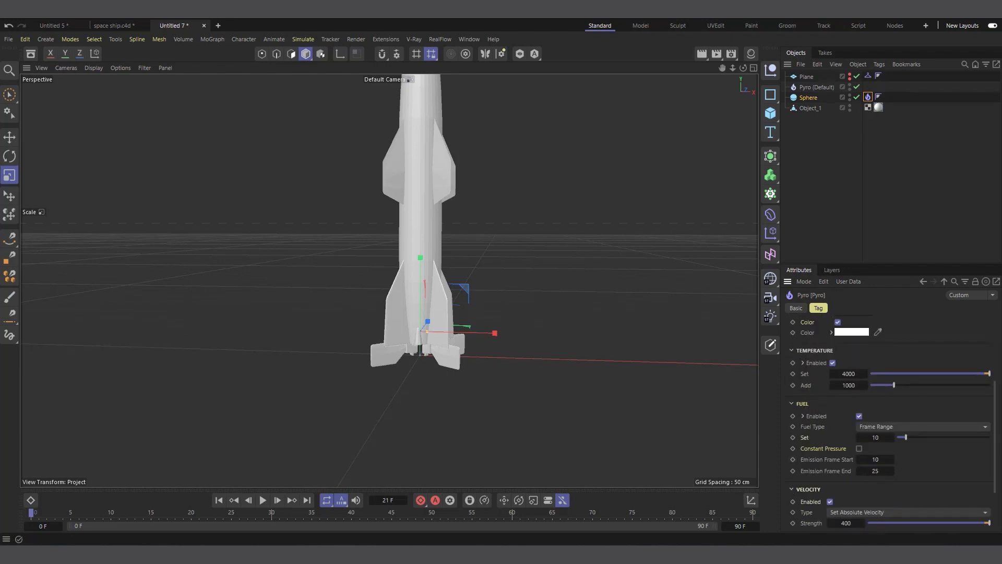
left_click(877, 460)
left_click(876, 471)
- Play the simulation from the first frame to frame 47 and return to the start
left_click(219, 500)
left_click(264, 500)
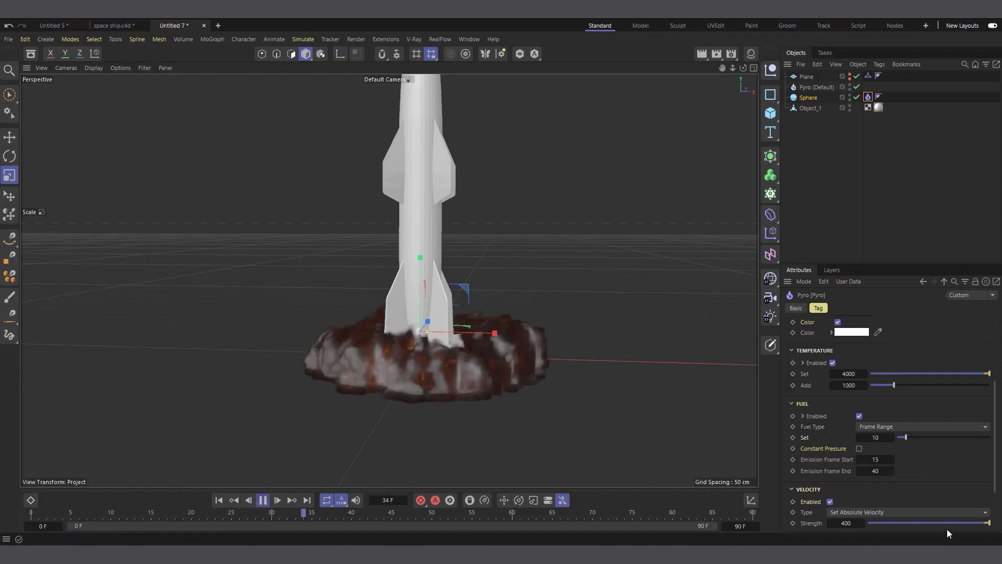
scroll(930, 486, "down", 3)
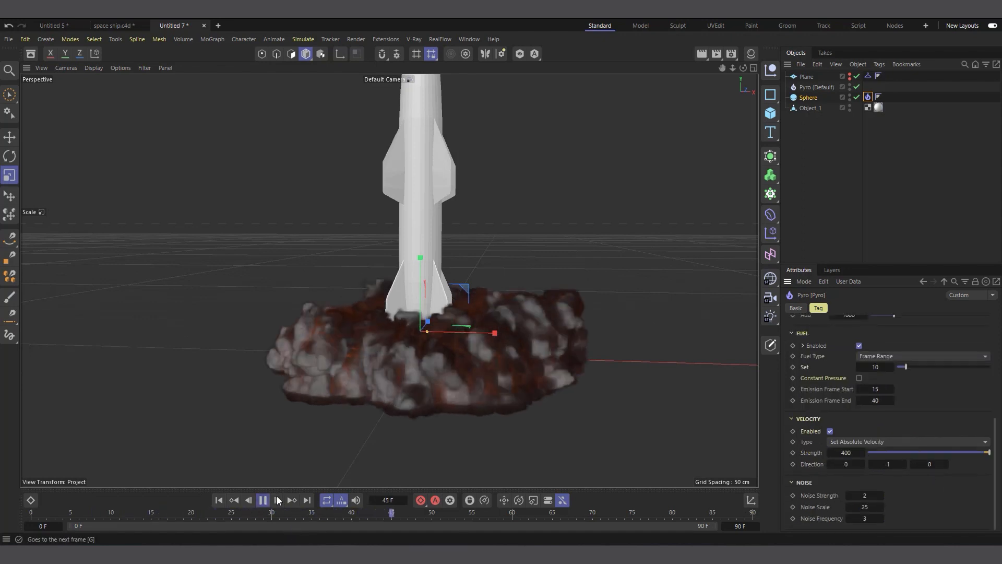
left_click(264, 500)
left_click(216, 501)
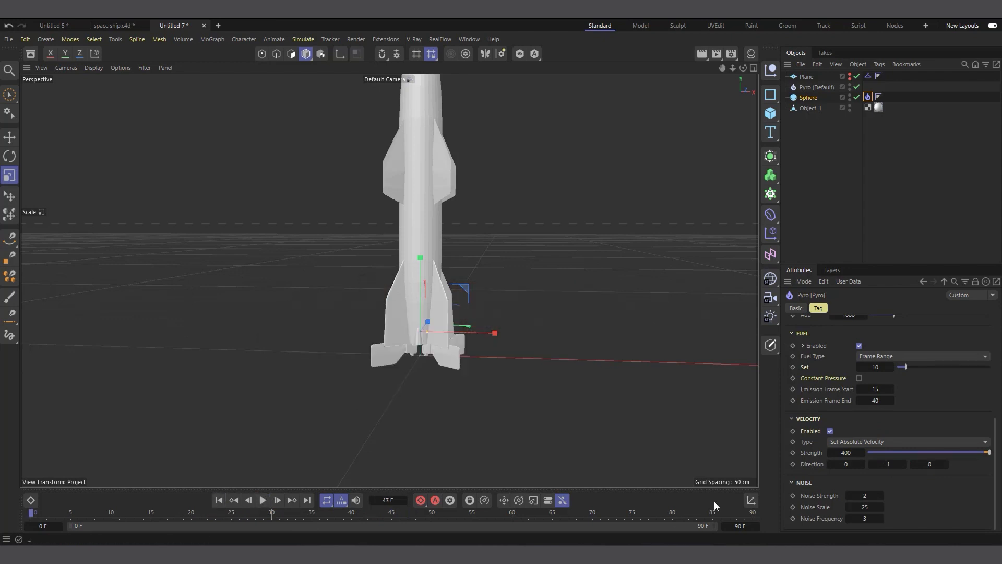
- Set the Pyro tag's velocity strength to 500 and play the simulation to frame 31
left_click(847, 453)
left_click(266, 500)
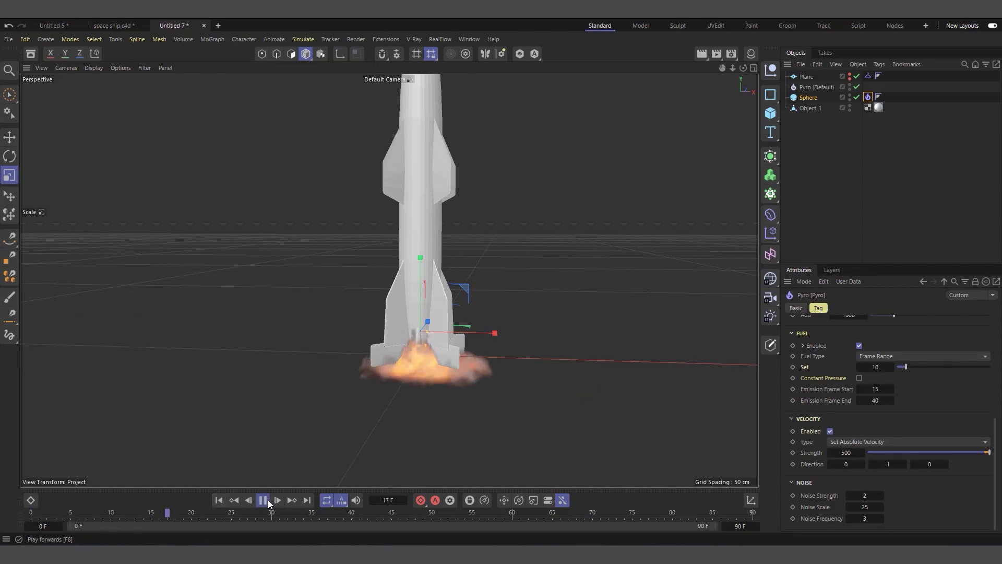
left_click(268, 500)
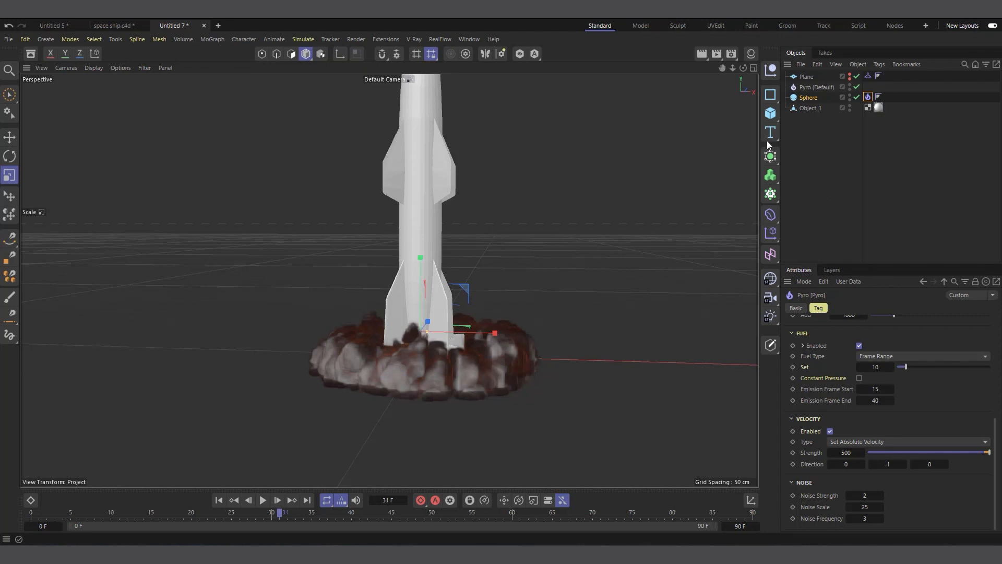
- Make the sphere a child of the rocket object Object_1 and replay the simulation from the first frame
left_click(810, 107)
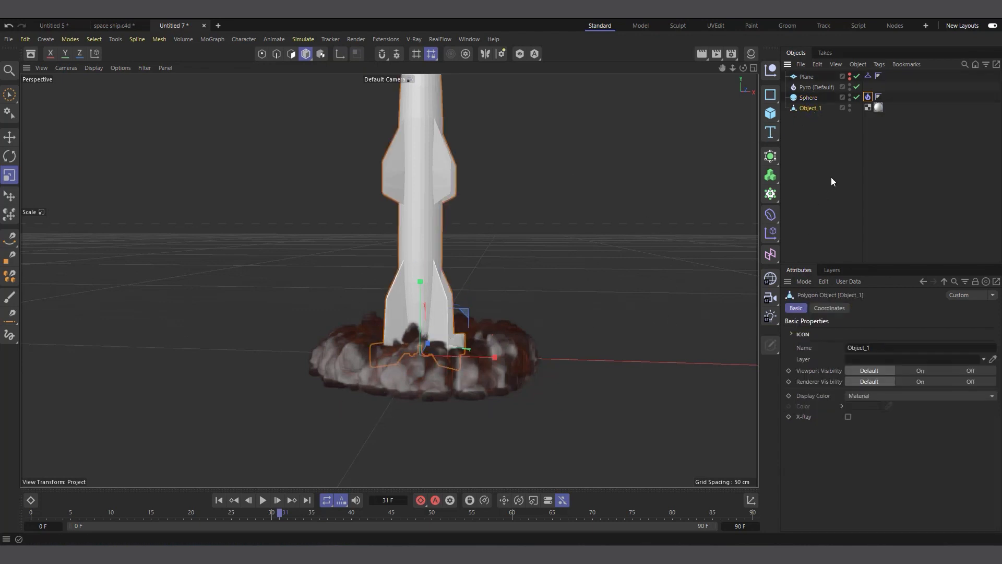
left_click(809, 99)
mouse_move(807, 98)
left_mouse_down()
mouse_move(810, 110)
mouse_move(824, 106)
mouse_move(813, 107)
left_mouse_up()
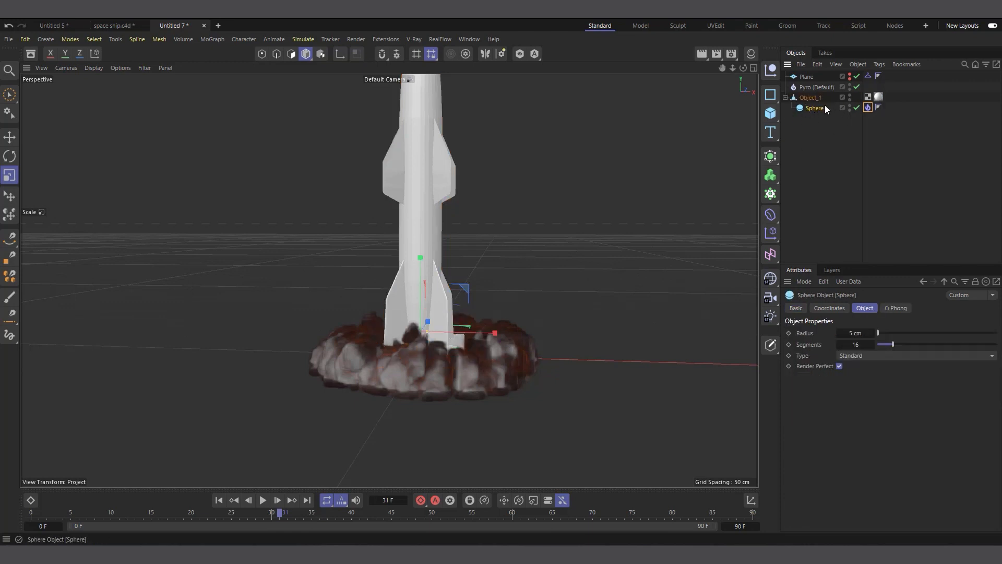
left_click(215, 499)
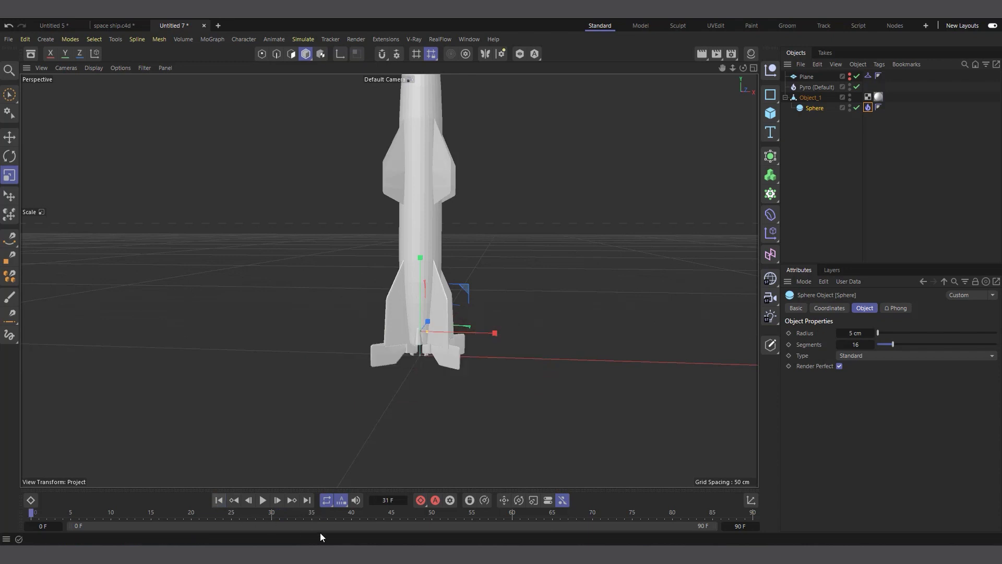
left_click(264, 500)
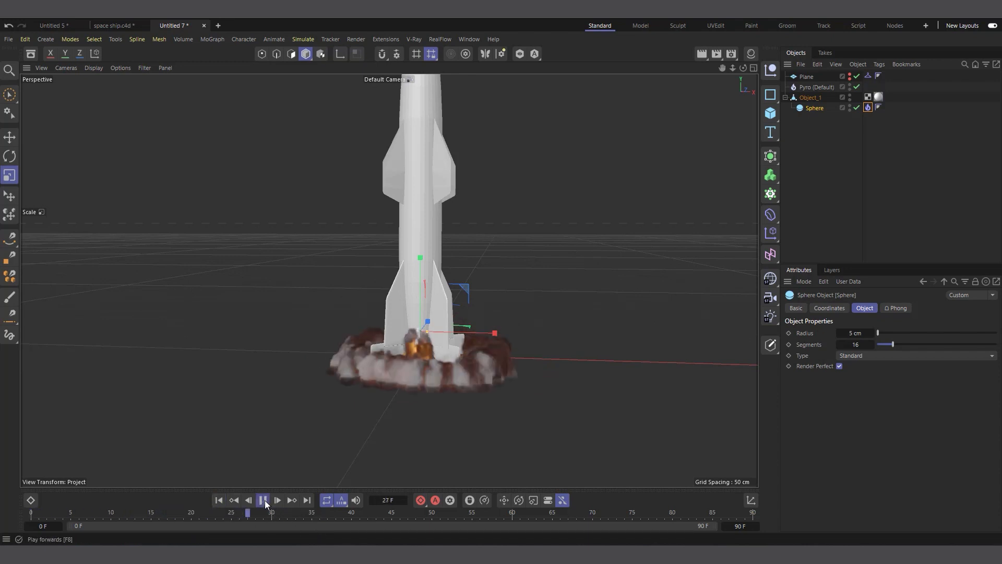
left_click(263, 500)
- Keyframe the rocket's Y position at 0 cm on frame 25 and raised beyond the top of the view on frame 65
left_click(230, 514)
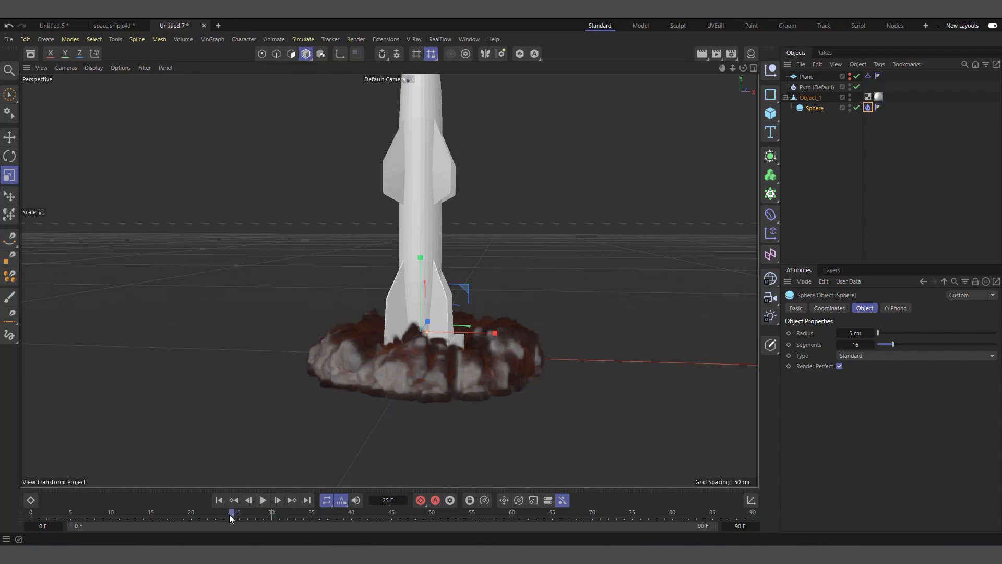
left_click(806, 98)
left_click(821, 308)
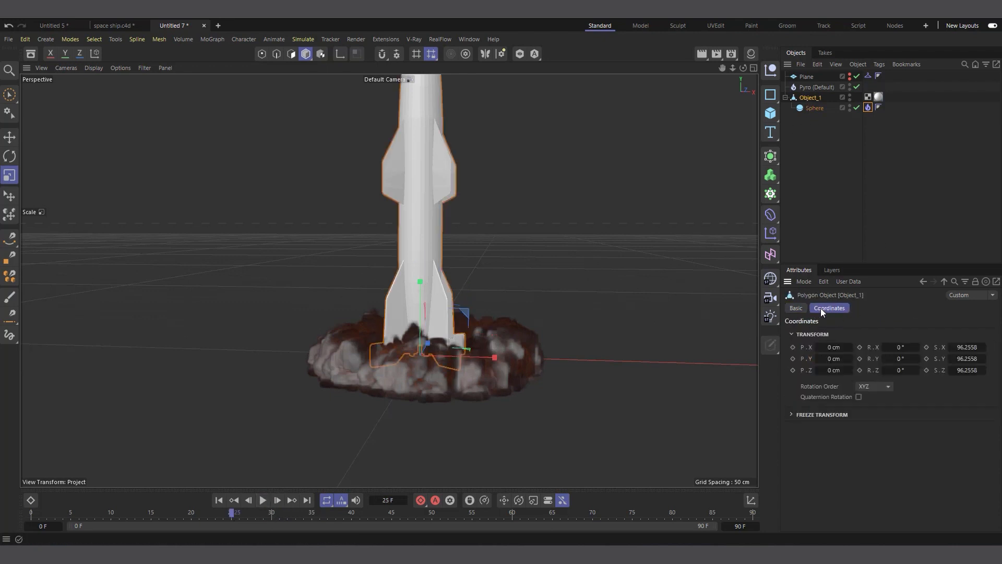
left_click(793, 358)
left_click(514, 513)
left_click(553, 512)
left_click_drag(829, 359, 853, 360)
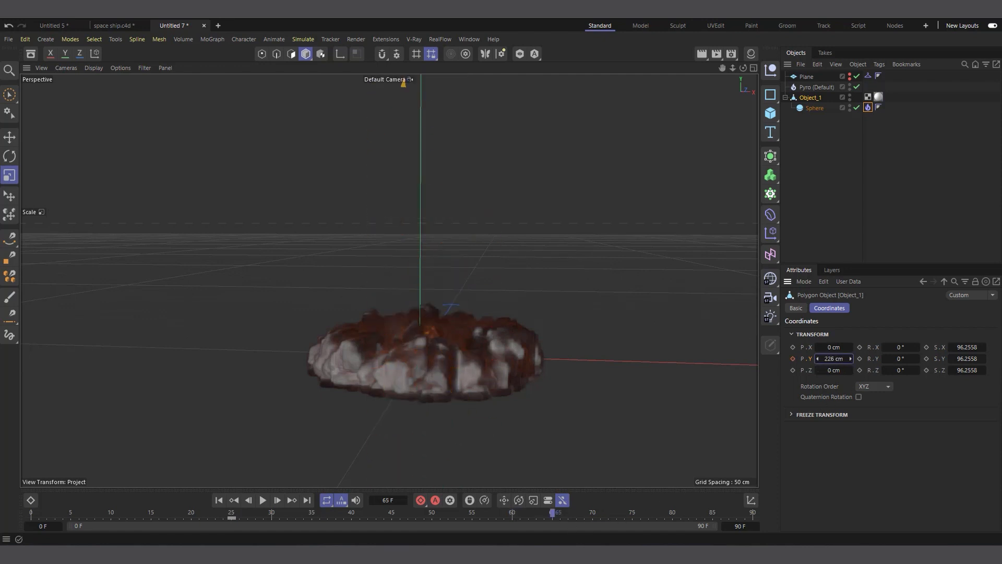
left_click(793, 359)
- Play the rocket launch from the first frame to frame 50, and replay it from the start to frame 10
left_click(220, 501)
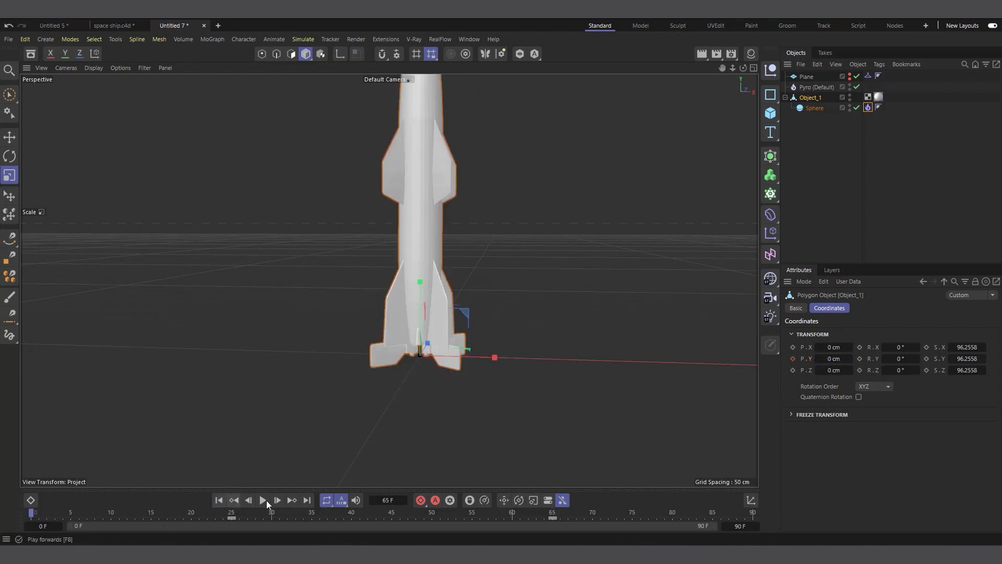
left_click(262, 500)
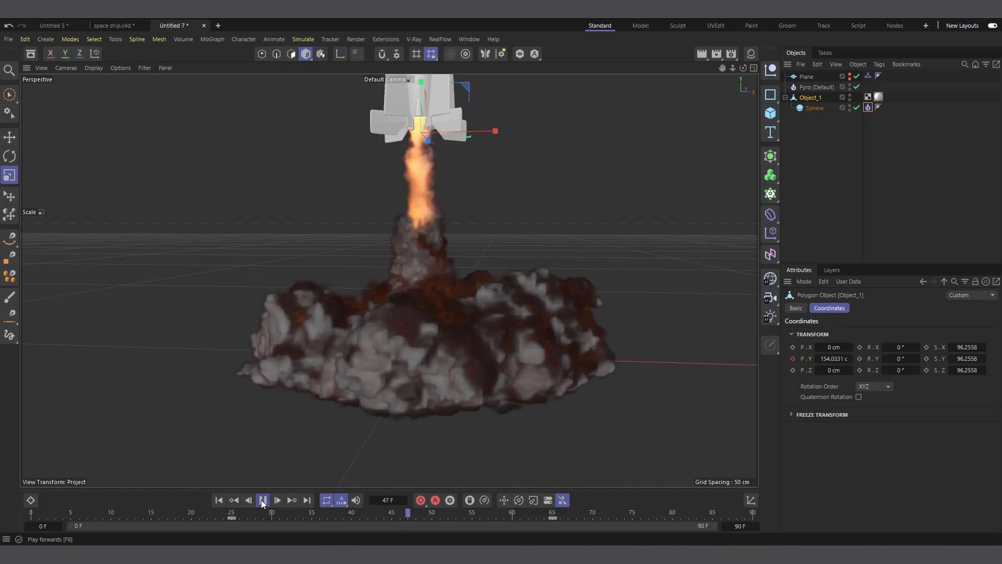
left_click(262, 500)
left_click(219, 500)
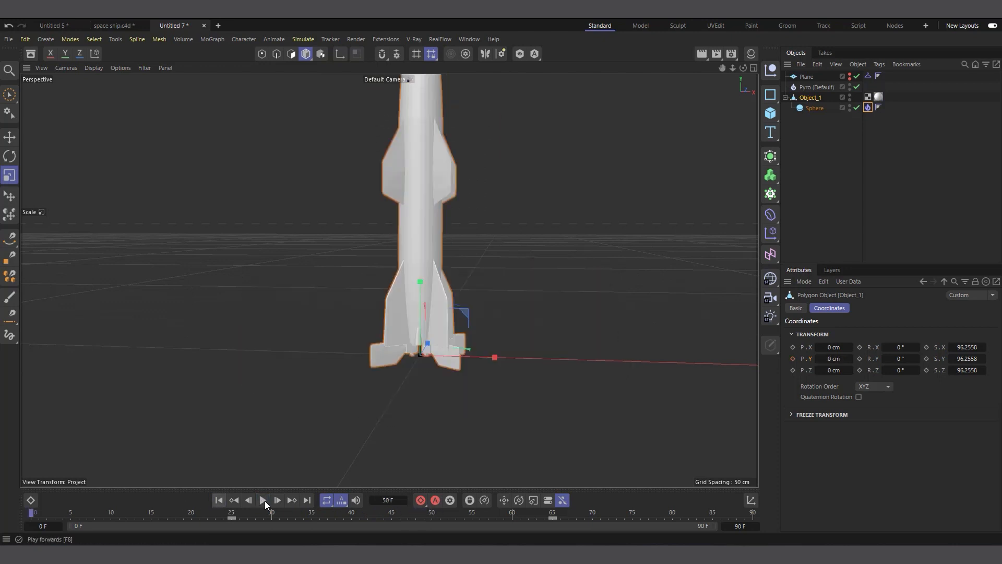
left_click(262, 500)
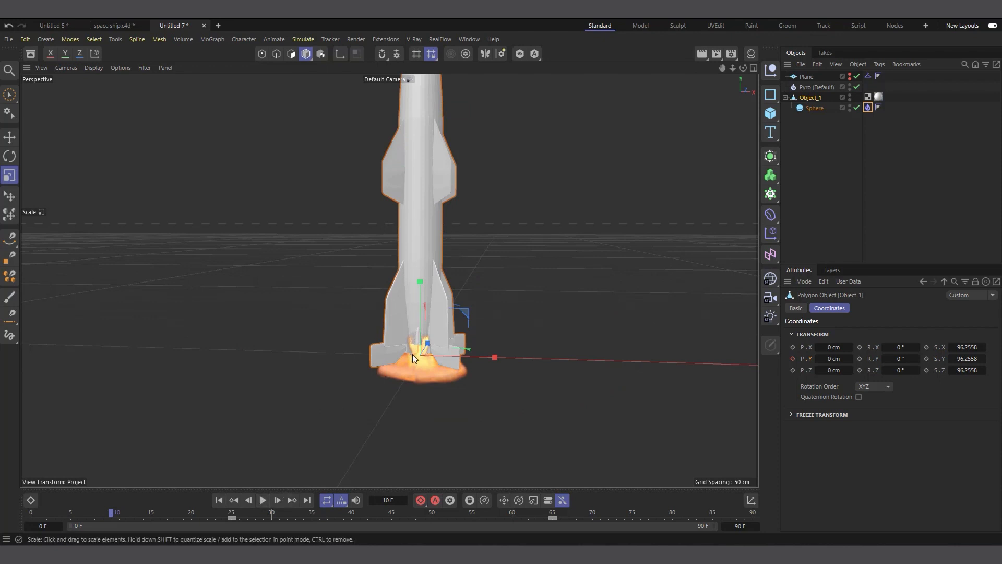
- Add an Attractor force to the scene and set its Strength to -200
left_click(828, 154)
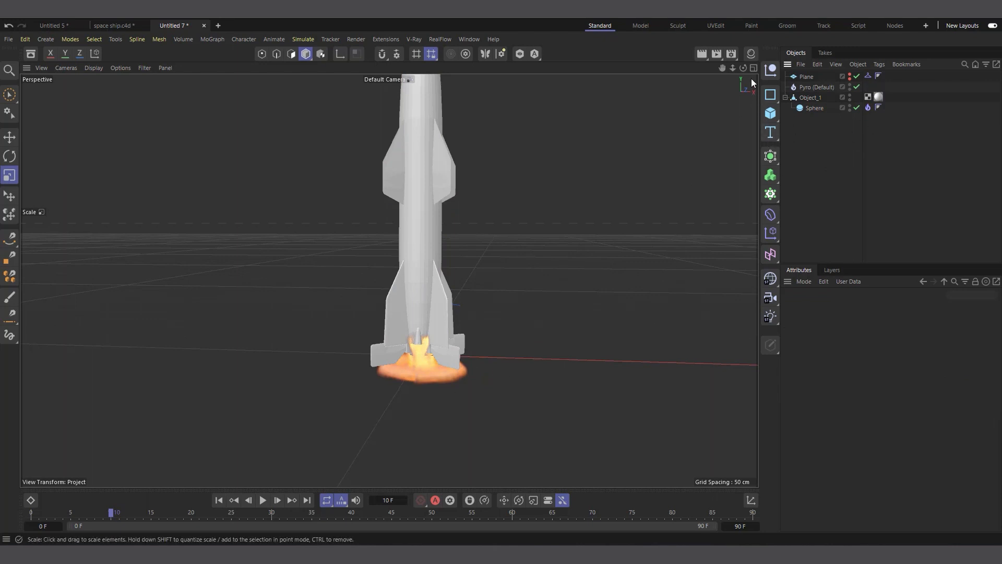
left_click_drag(344, 406, 345, 403, "alt")
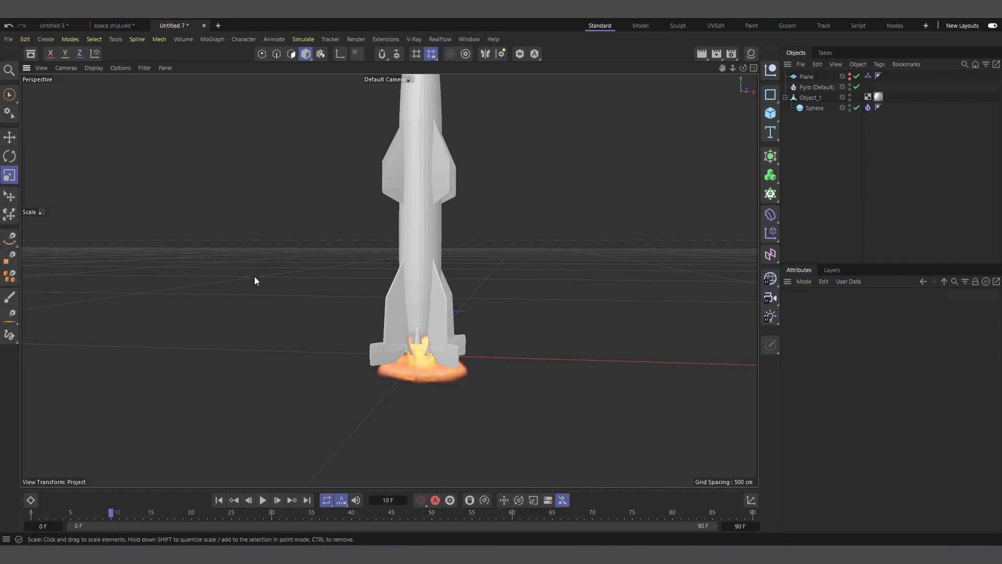
left_click(303, 39)
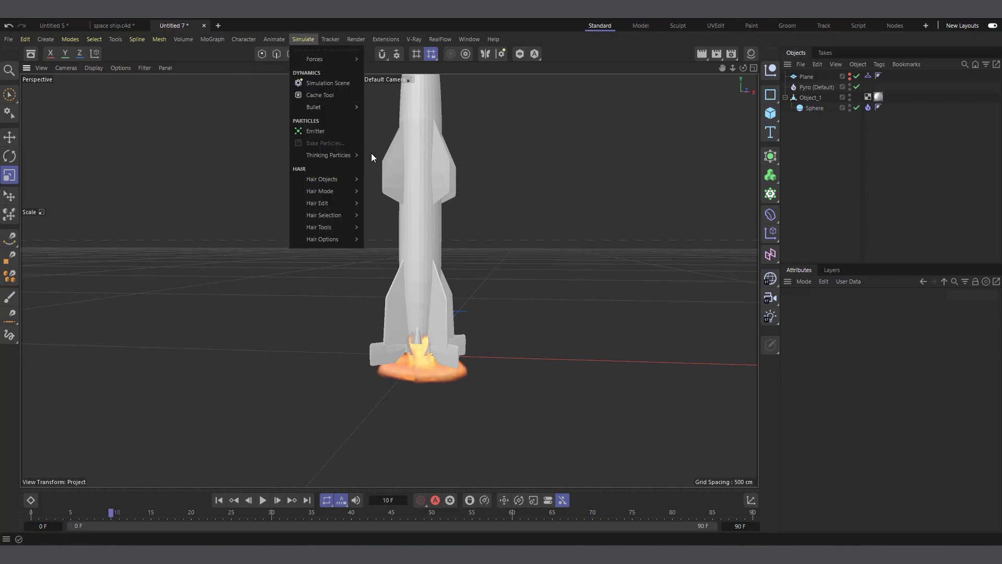
mouse_move(339, 60)
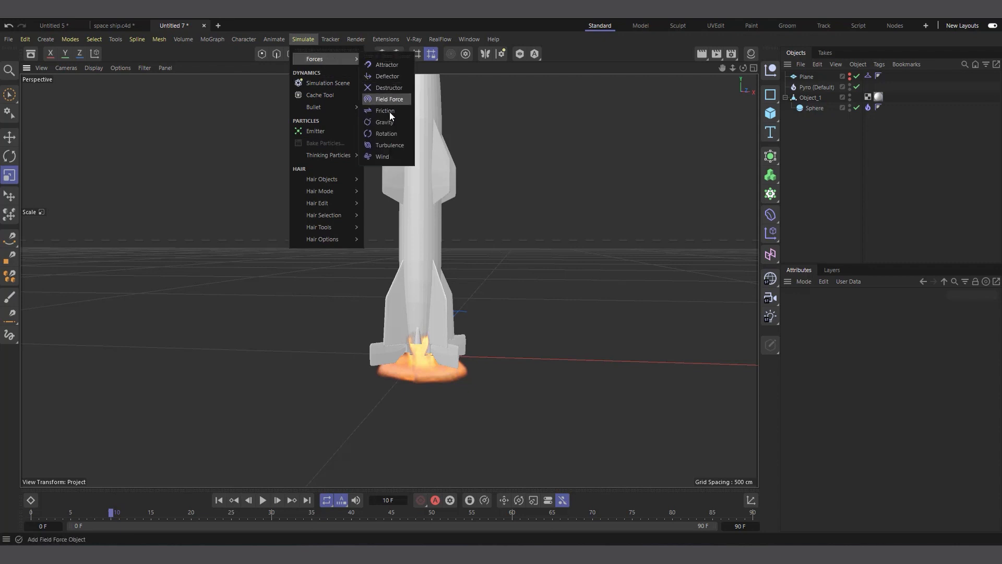
left_click(378, 65)
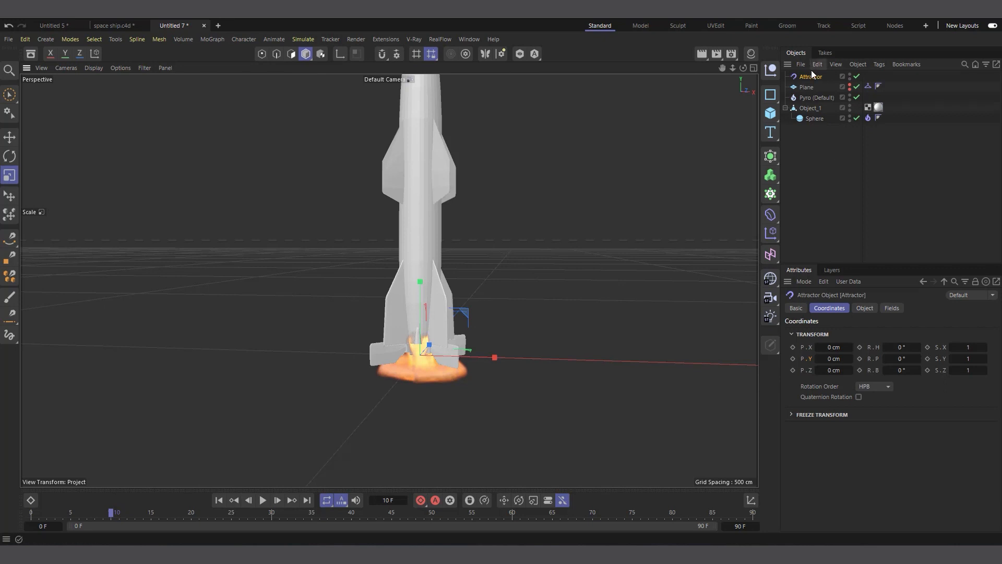
left_click(866, 309)
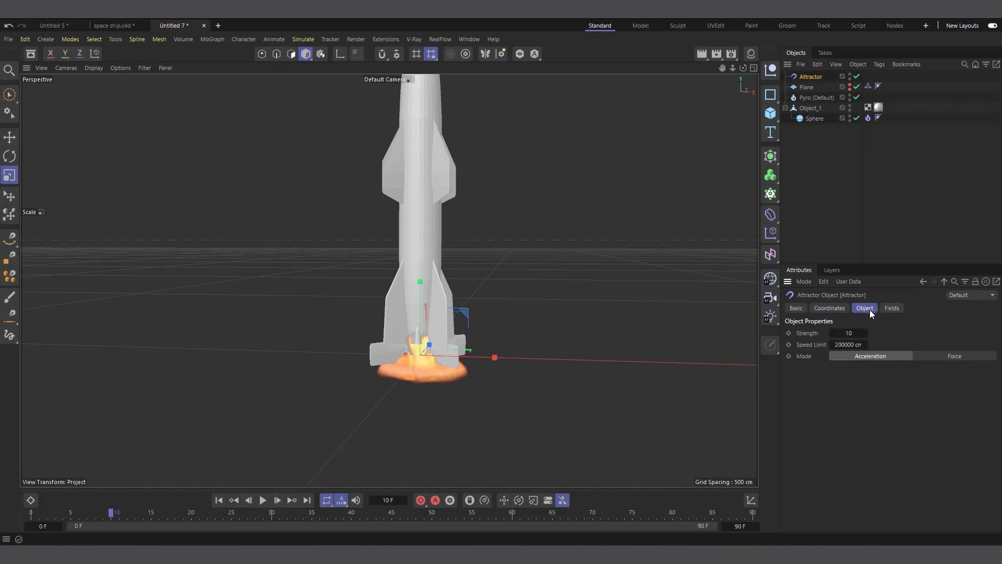
left_click(848, 333)
- Play the simulation from the first frame to frame 25, return to the start and show the Attractor's field settings
left_click(219, 500)
left_click(261, 500)
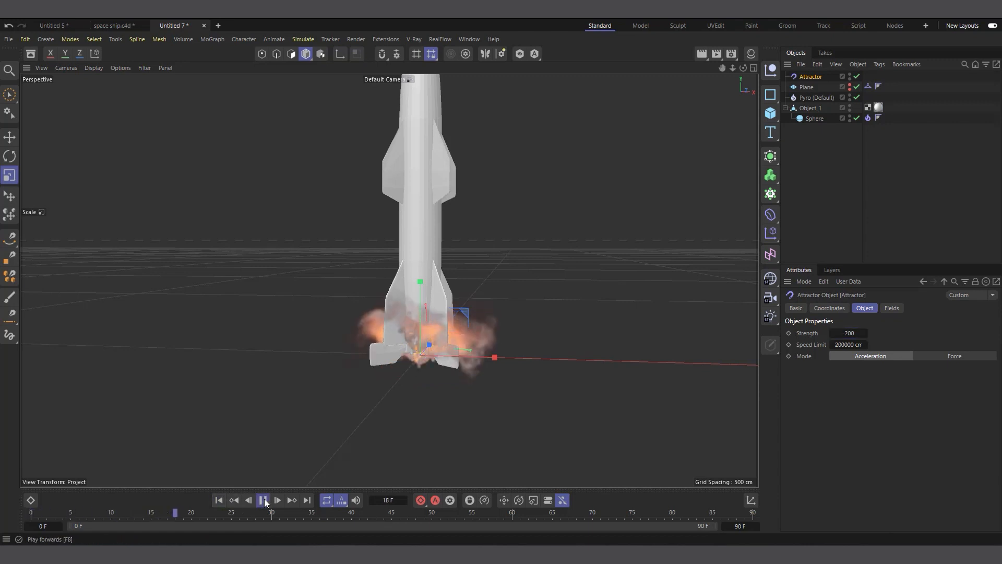
left_click(219, 500)
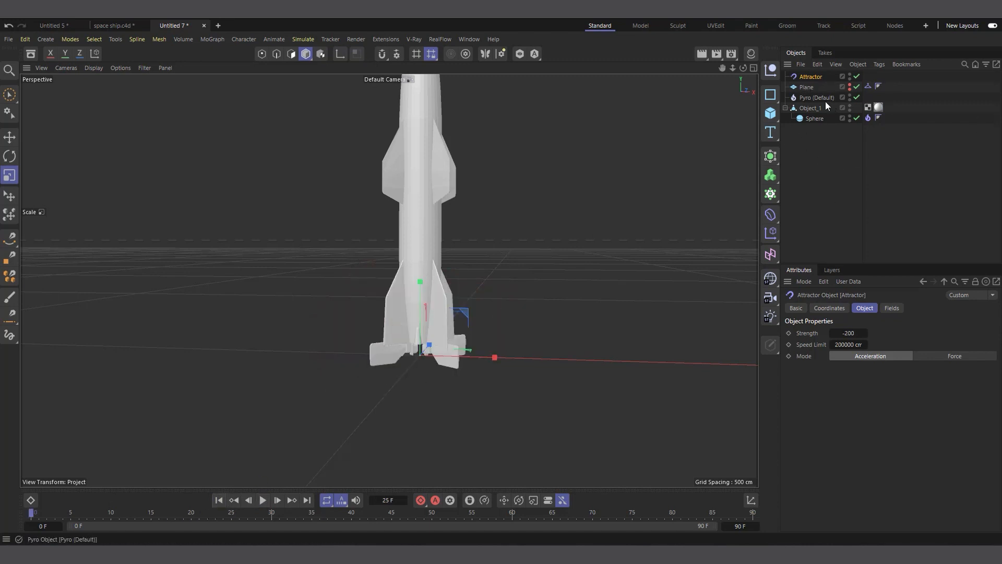
left_click(892, 308)
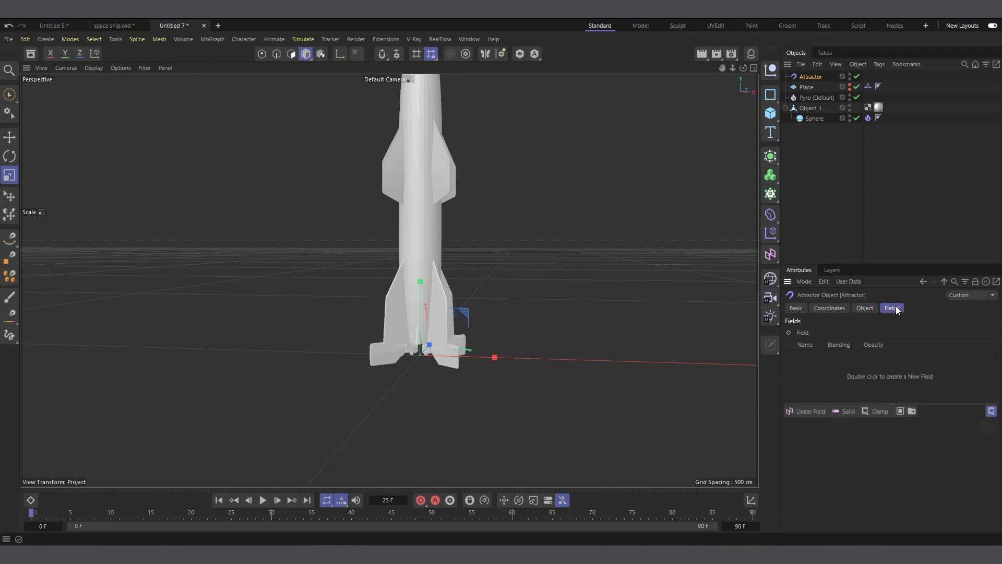
- Add a Cylinder Field to the Attractor and reduce its Height to about 10.5 cm around the rocket's base
left_click(806, 413)
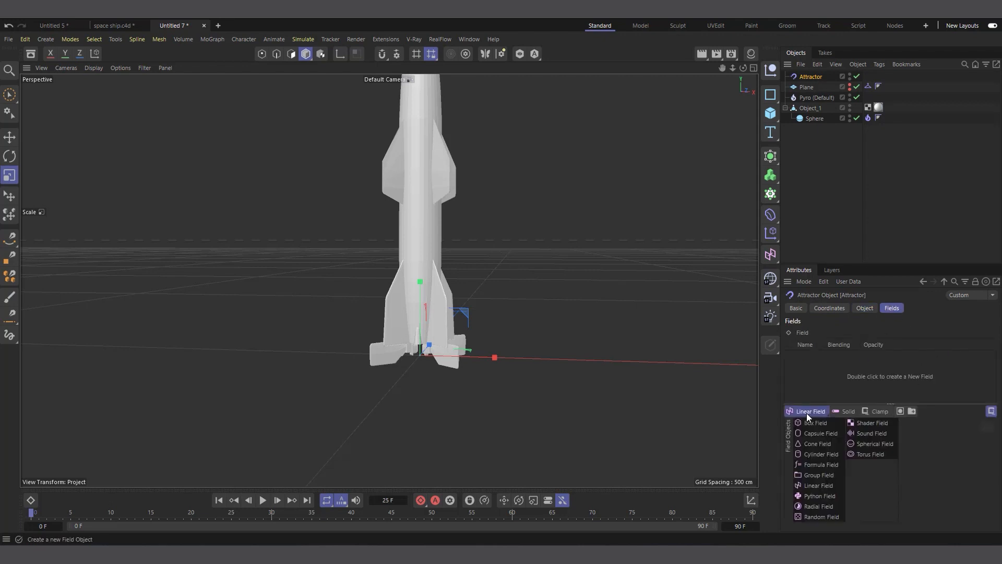
left_click(822, 454)
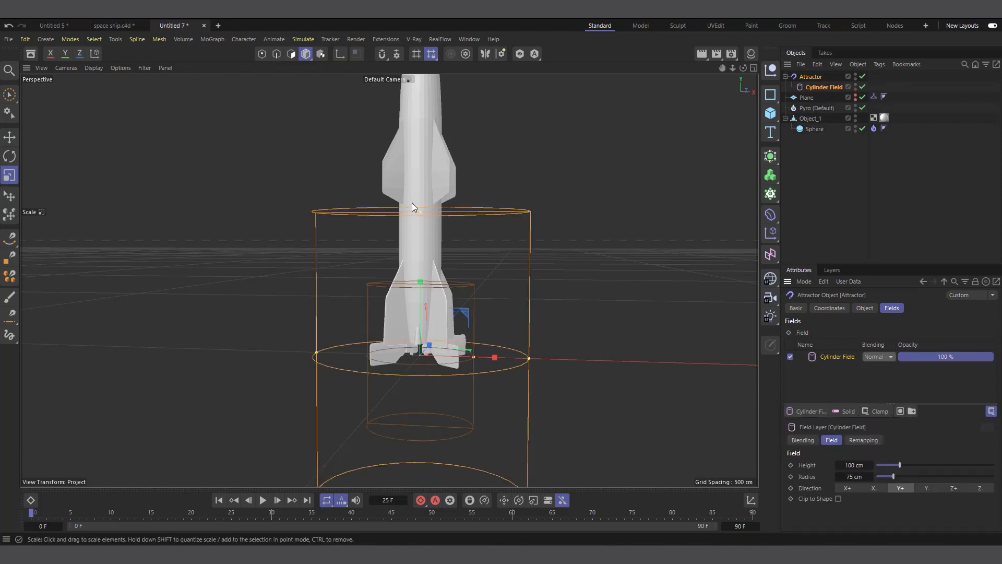
left_click_drag(420, 212, 421, 337)
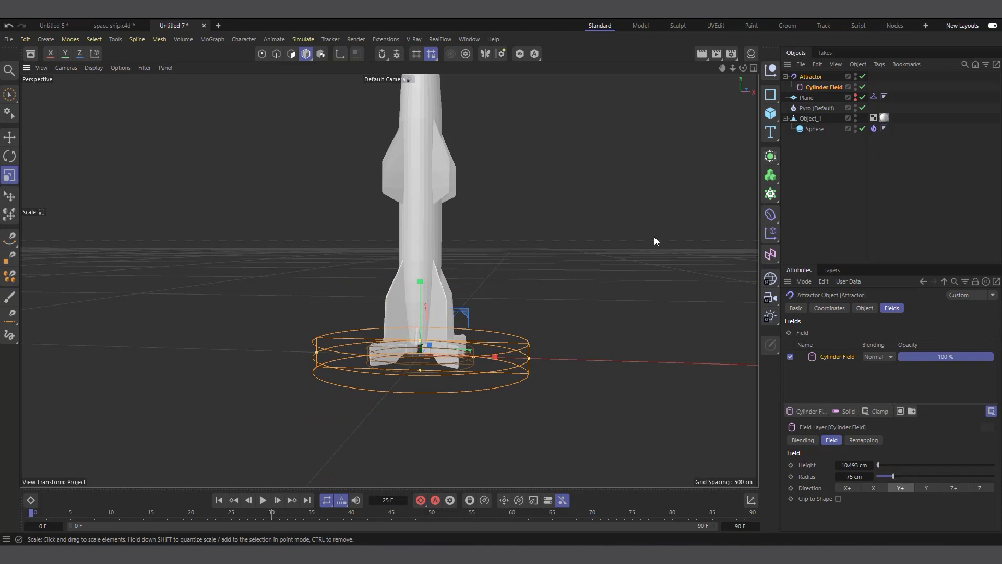
- In the front view, move the Attractor with its field straight down until the field's upper edge lies just below the rocket's fins
left_click(753, 68)
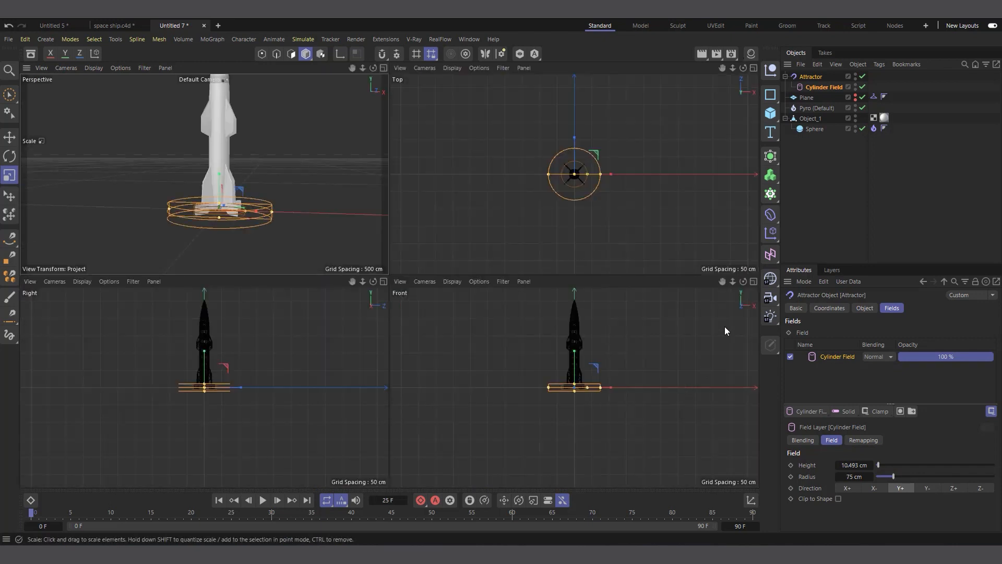
left_click(753, 282)
scroll(449, 334, "up", 4)
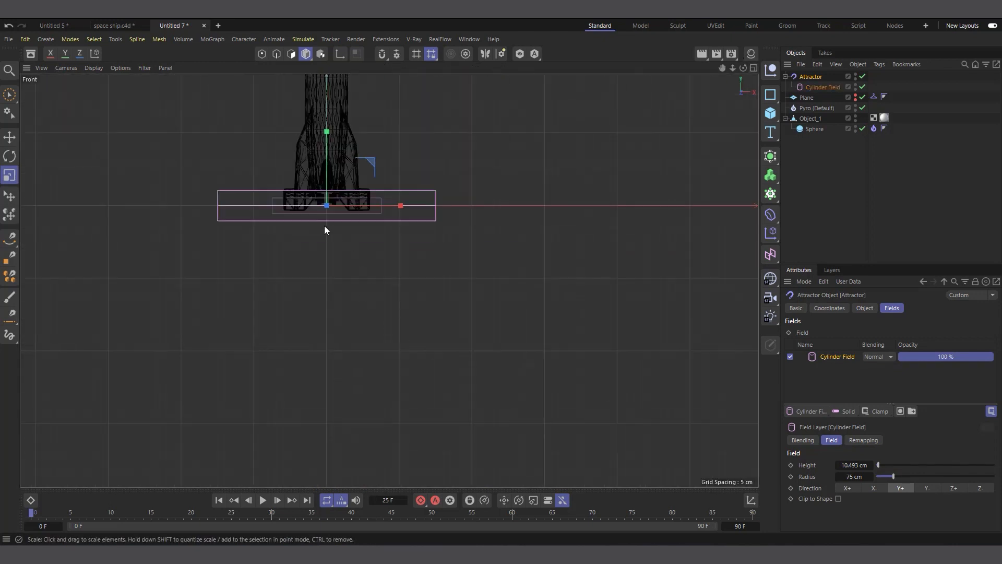
scroll(324, 226, "up", 2)
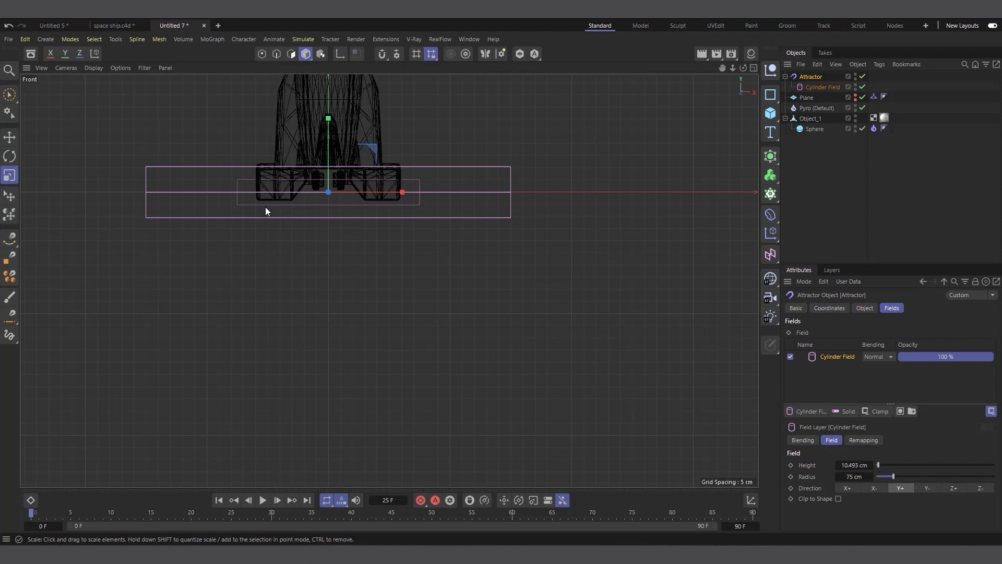
key("e")
left_click_drag(332, 120, 333, 146)
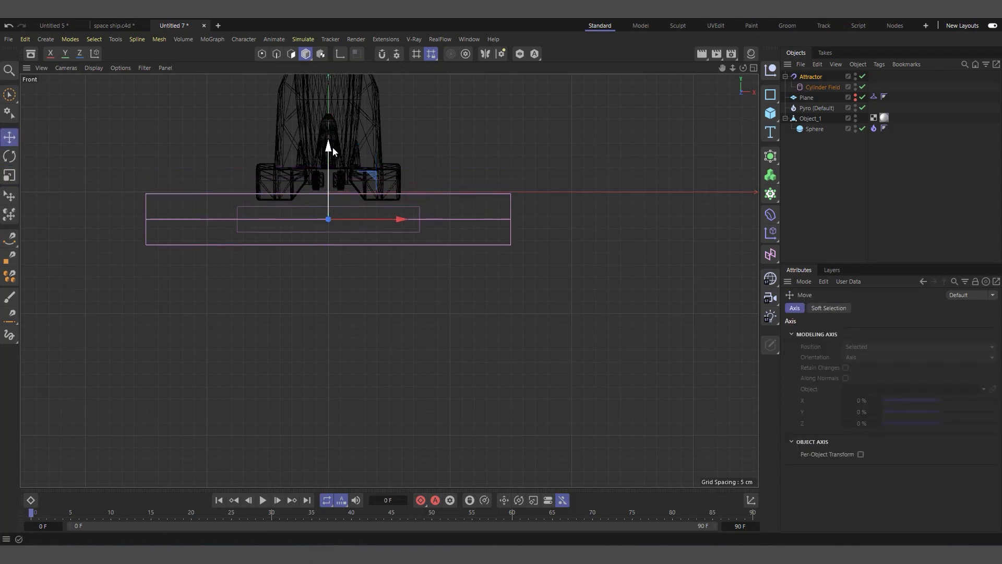
left_click_drag(329, 147, 329, 151)
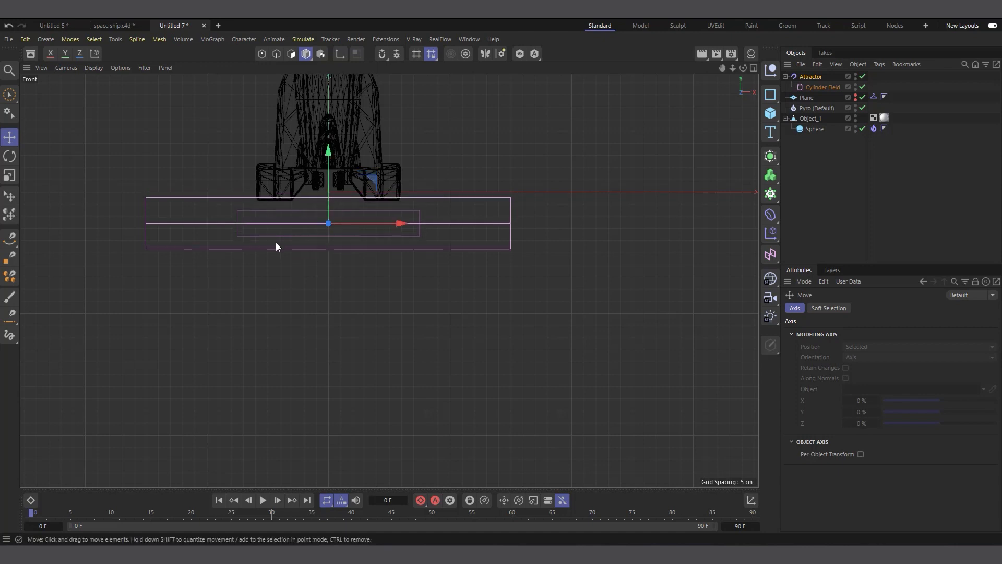
- Widen the inner boundary of the Cylinder Field and lower the field by about 0.4 cm
left_click(830, 87)
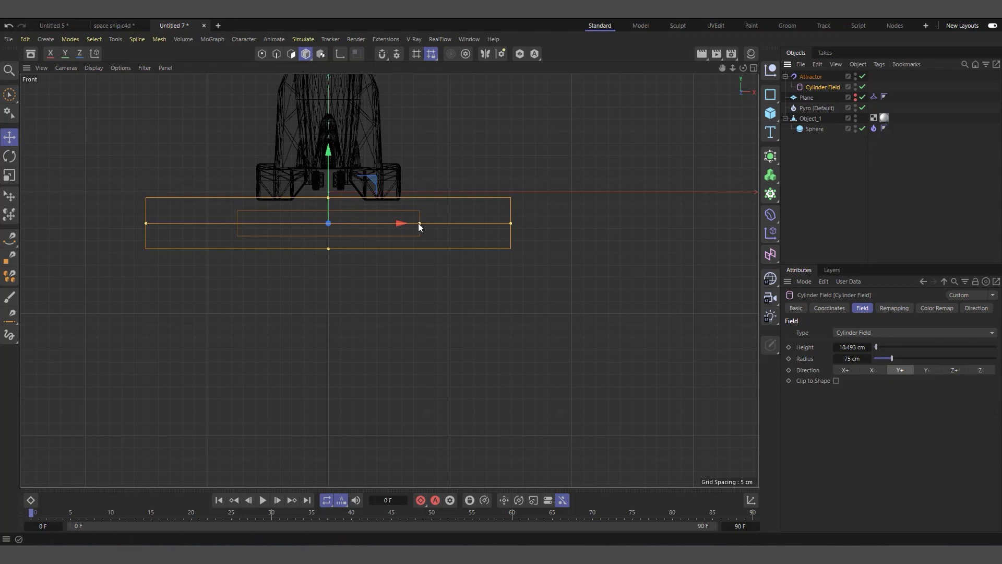
left_click_drag(419, 223, 470, 228)
left_click_drag(328, 151, 328, 153)
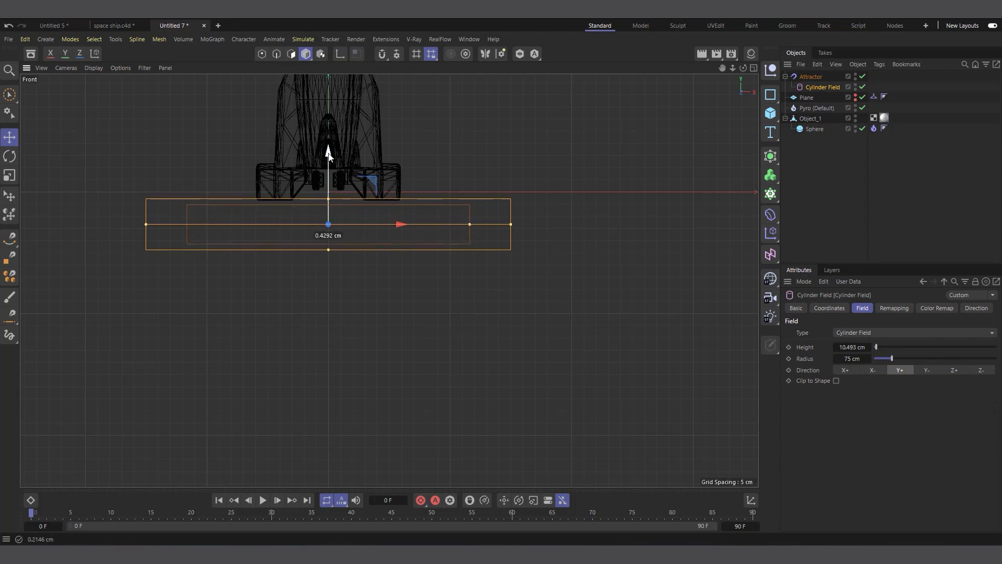
- Play the simulation in the perspective view from the first frame to frame 35
left_click(753, 68)
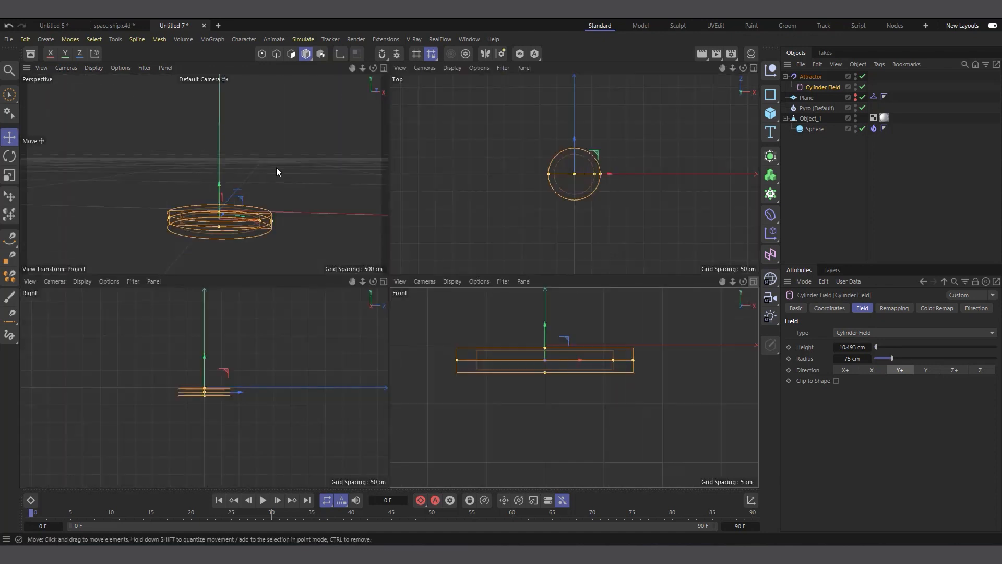
left_click(384, 68)
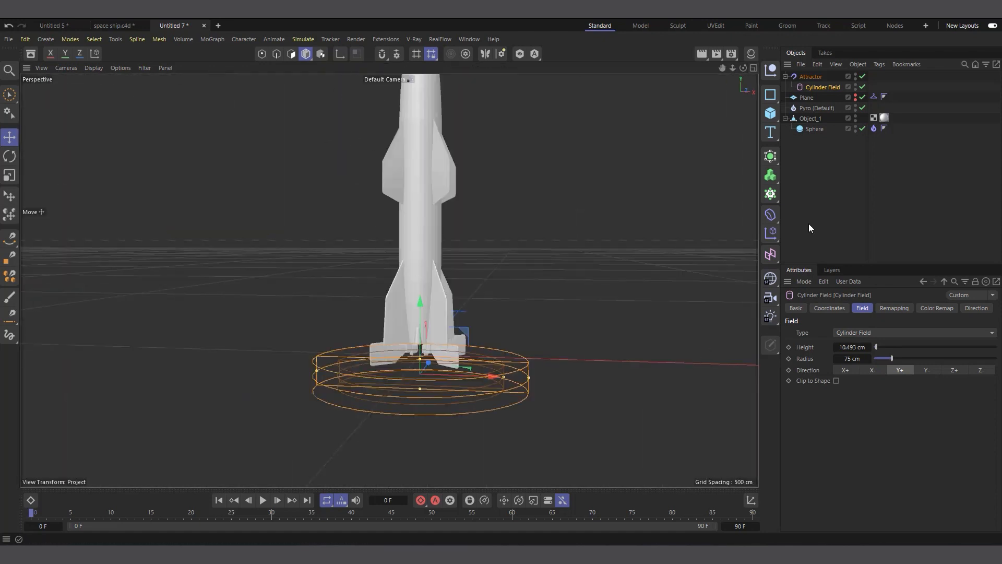
left_click(263, 501)
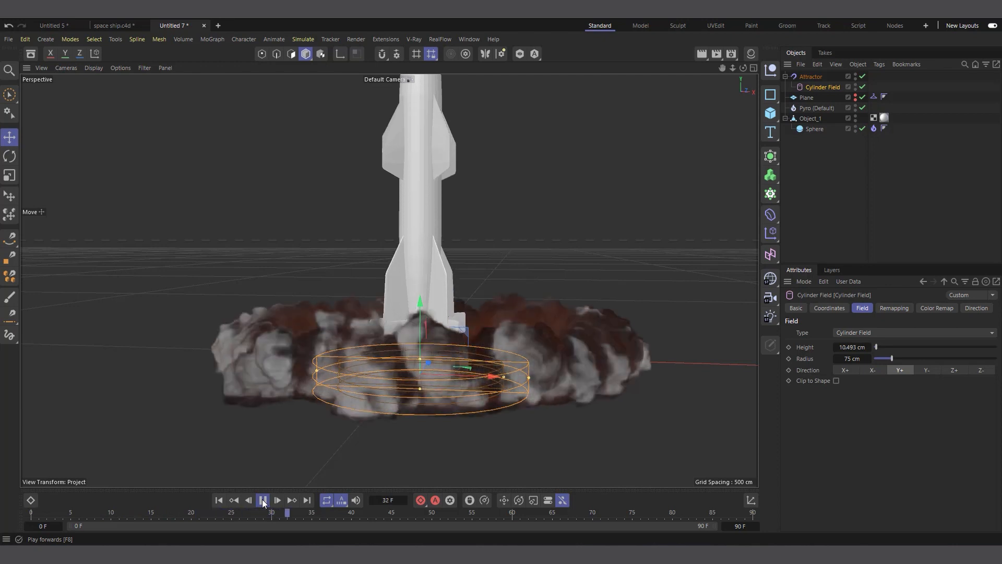
left_click(263, 501)
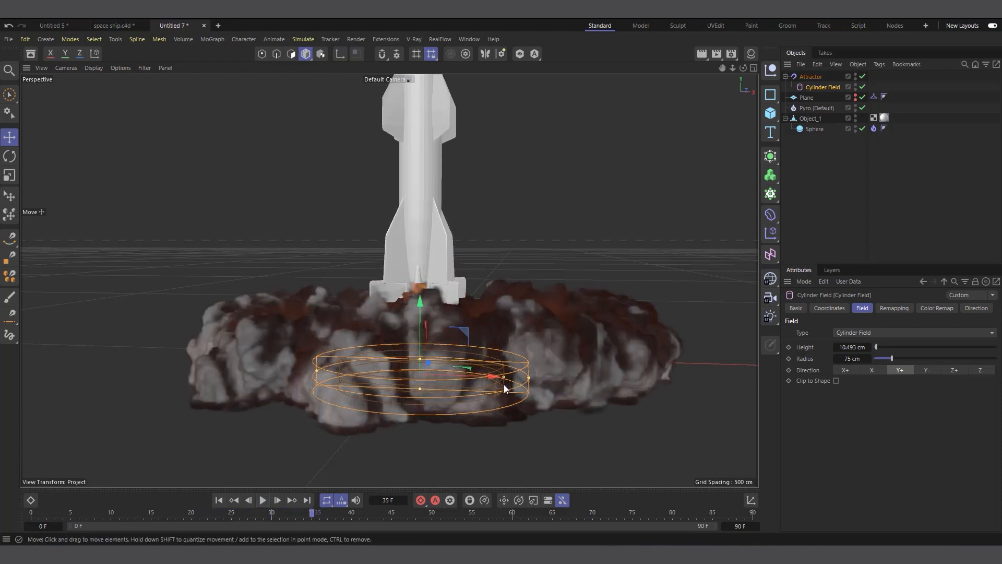
- Enlarge the Cylinder Field's Radius to about 174 cm and set the Attractor's Strength to -300
left_click_drag(531, 378, 609, 378)
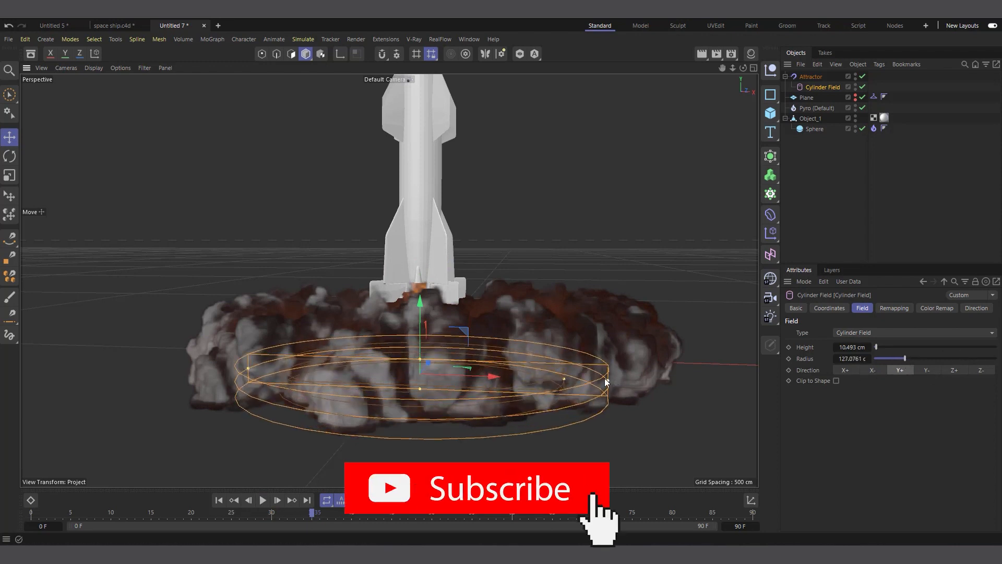
left_click_drag(610, 381, 683, 384)
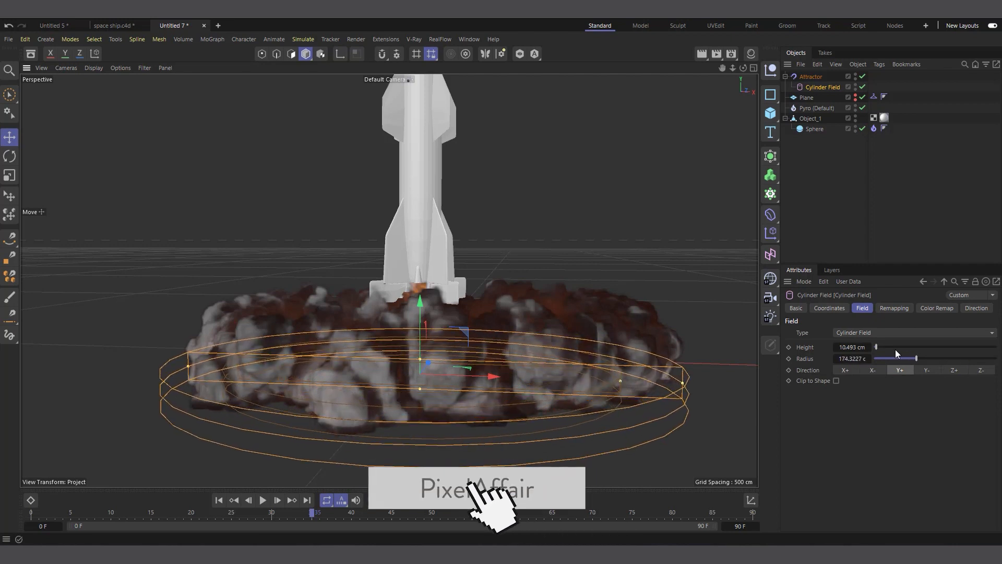
left_click(825, 77)
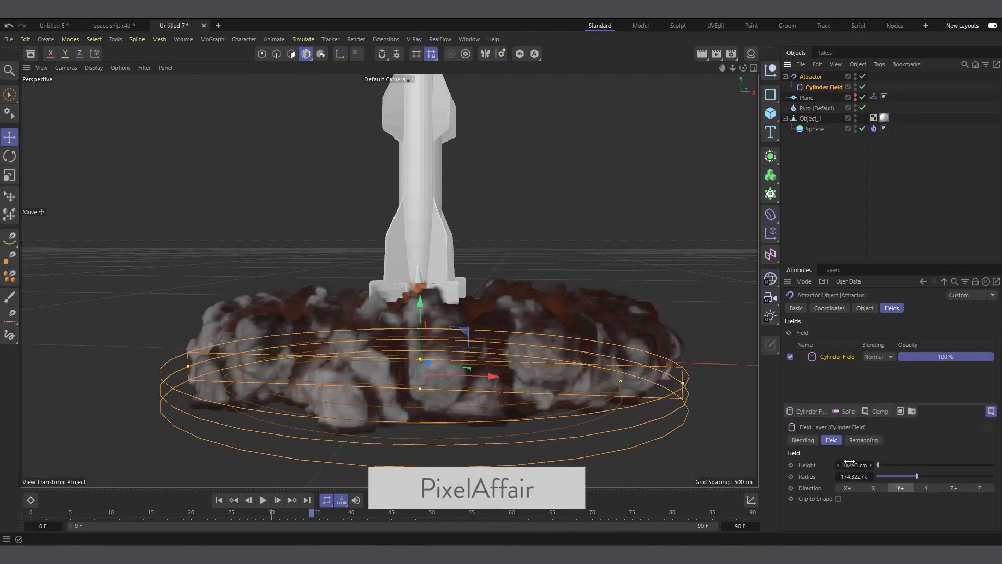
left_click(865, 308)
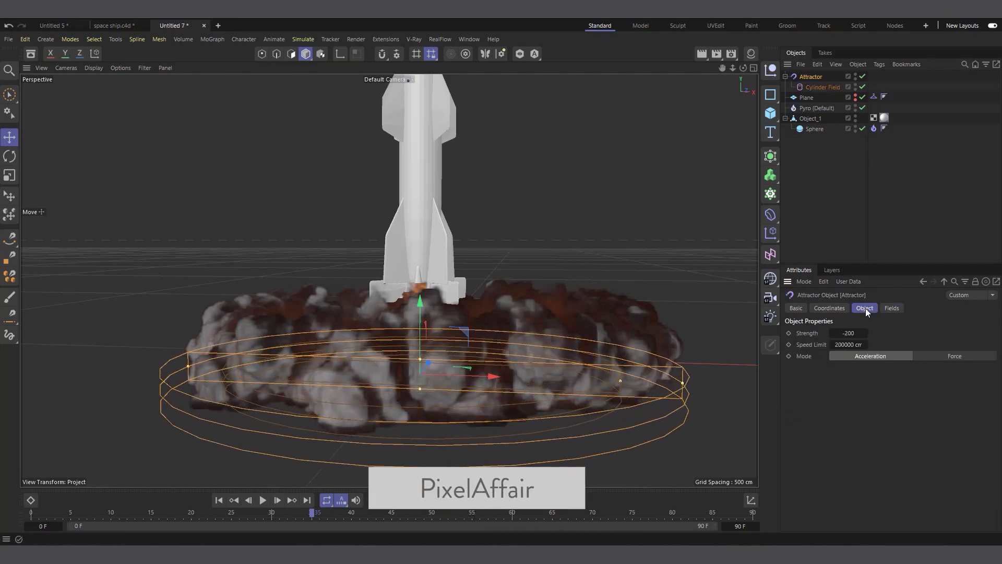
double_click(850, 332)
type("-3000")
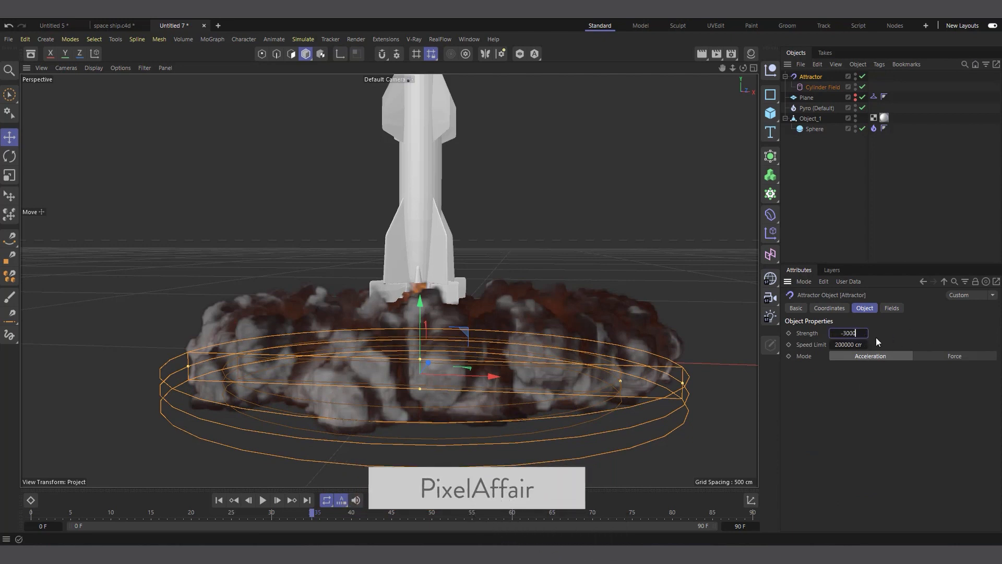
key("BackSpace")
key("Return")
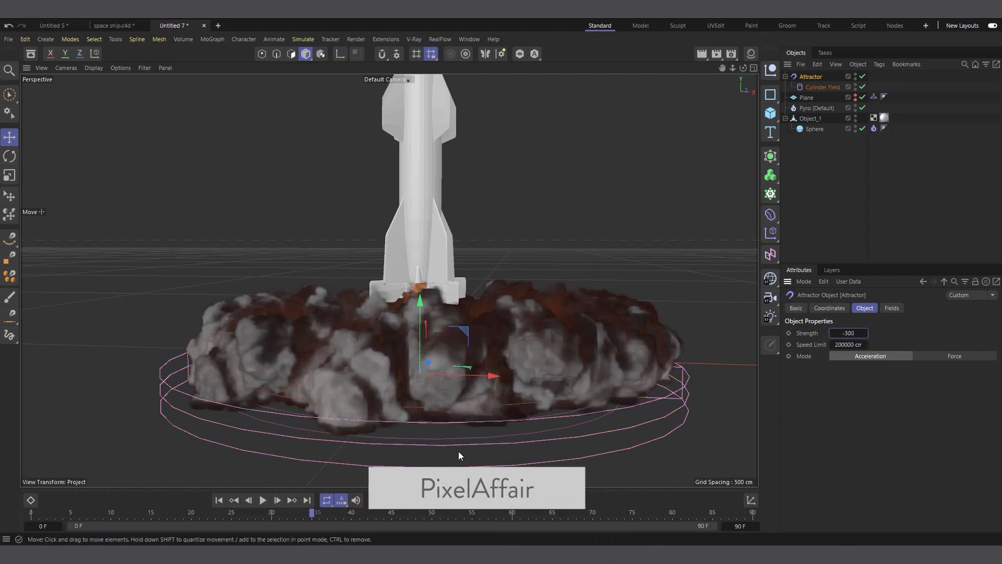
- Replay the launch from the first frame to frame 46 and look at the smoke close up
left_click(218, 501)
left_click(263, 500)
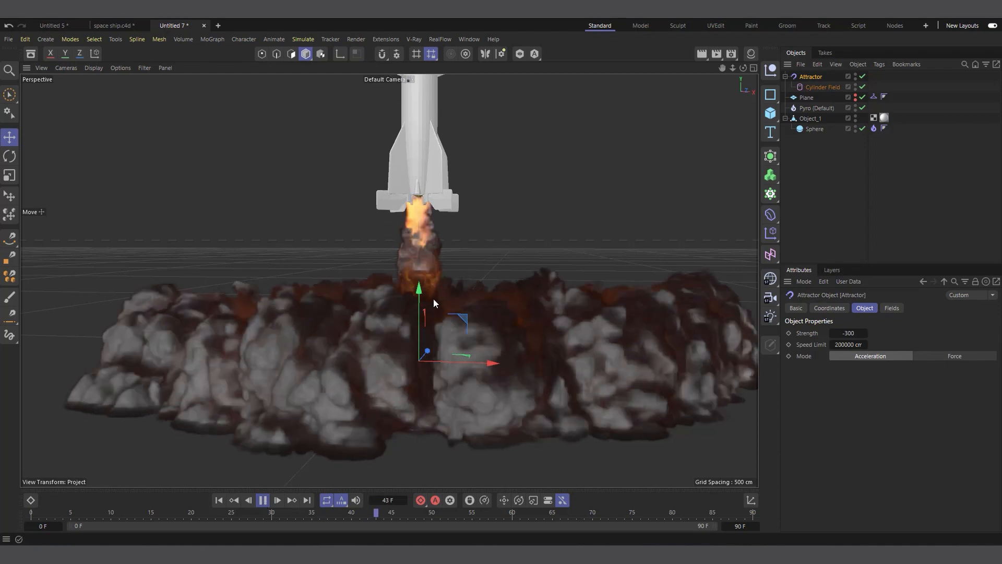
left_click(269, 502)
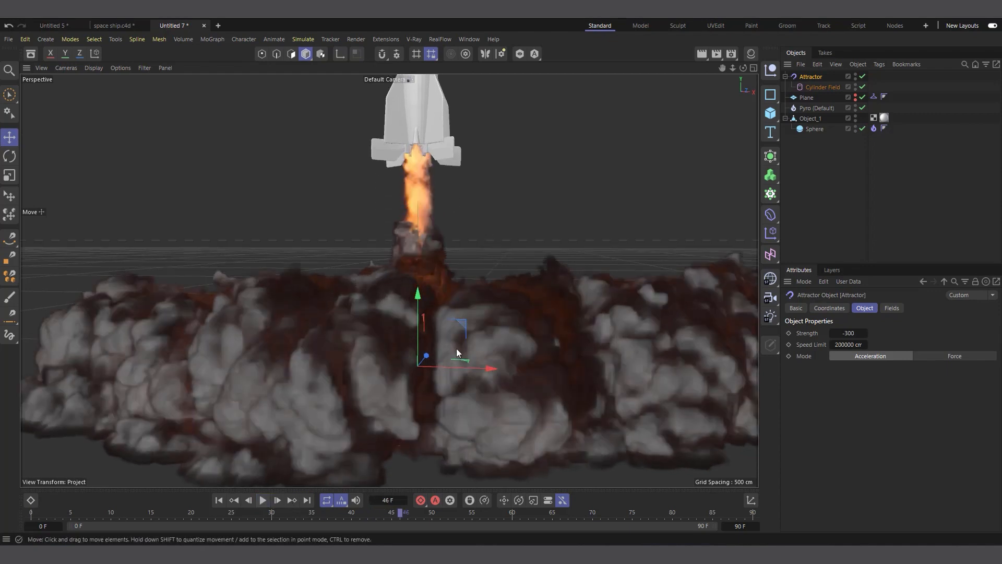
scroll(385, 444, "up", 3)
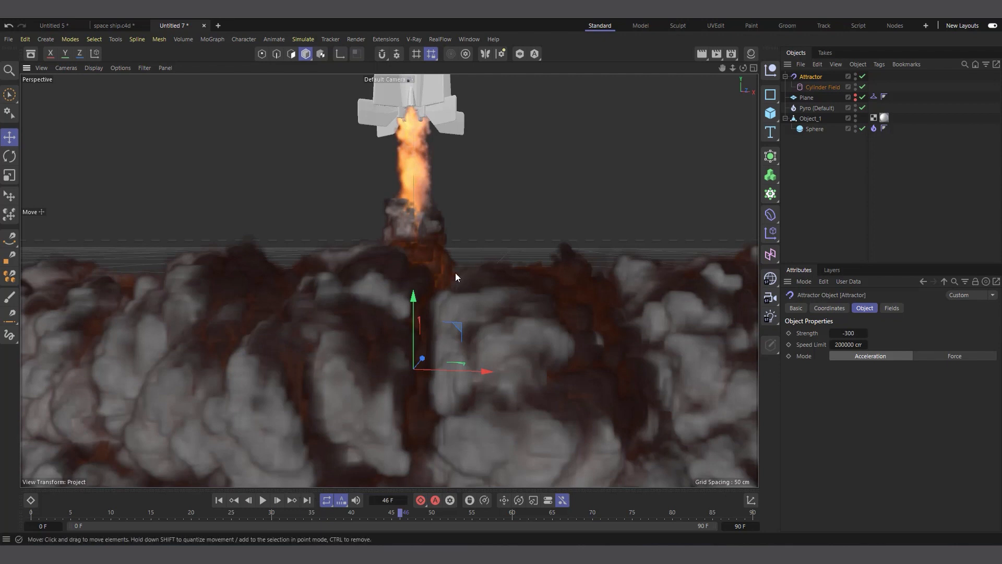
- Restart the launch playback, pause it at frame 14 and continue it to frame 34
left_click(219, 500)
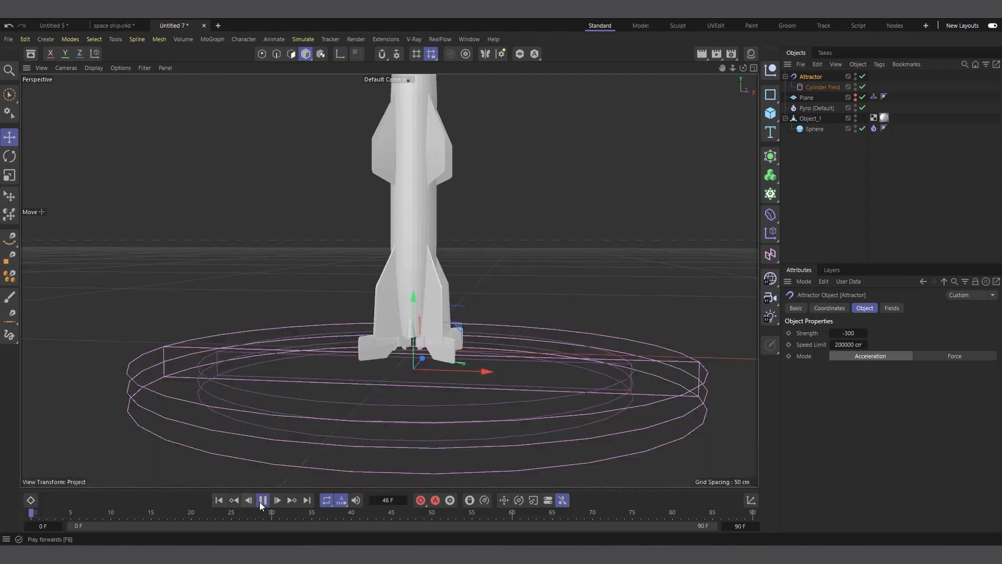
left_click(259, 502)
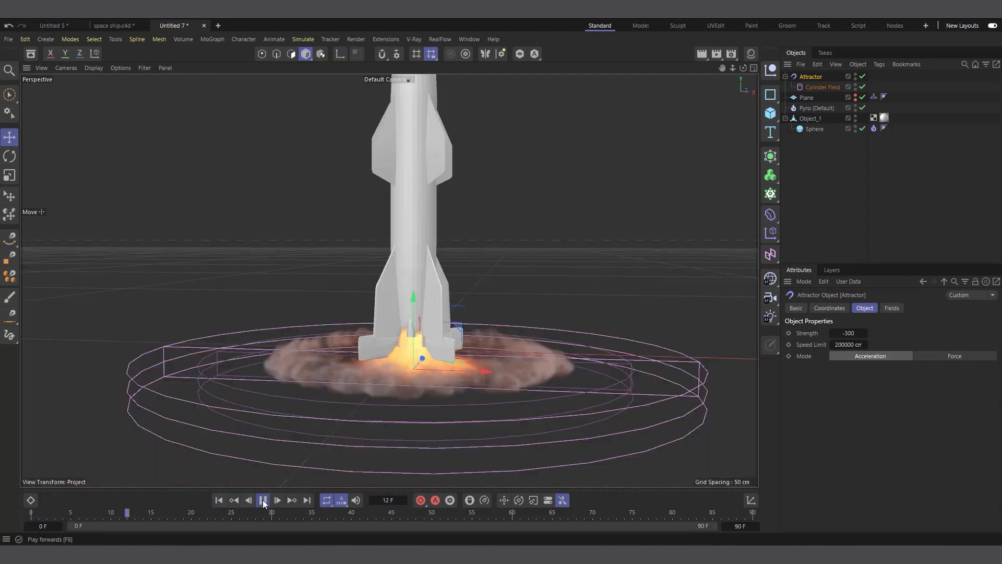
left_click(262, 500)
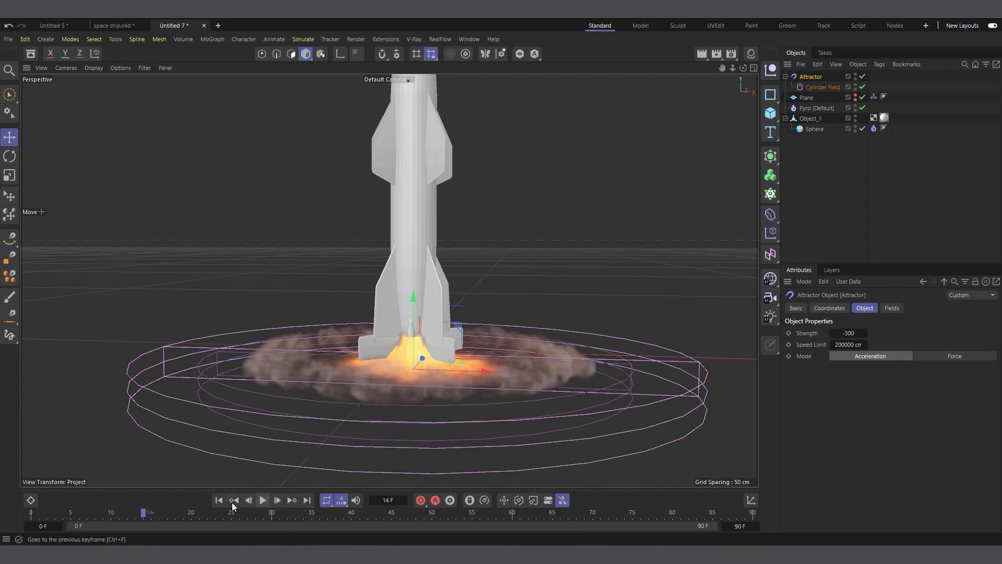
left_click(263, 500)
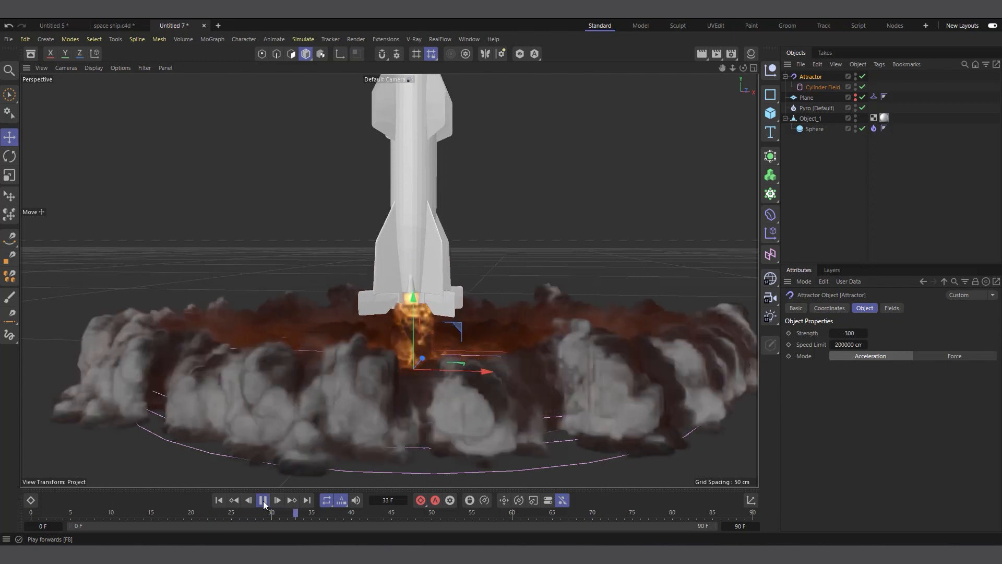
left_click(263, 500)
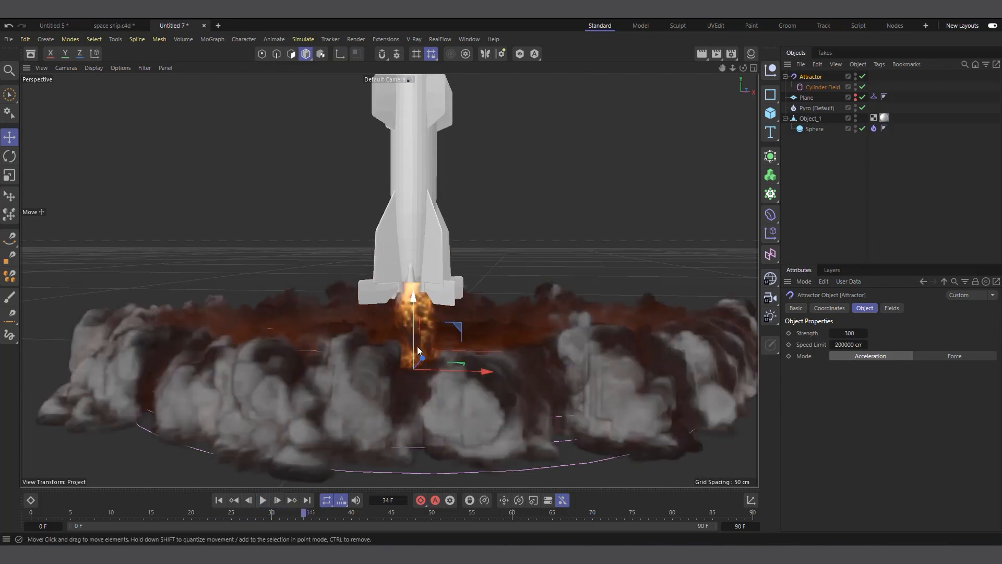
- Examine the blast ring from a raised angle, show the Pyro object's settings and play the simulation on to frame 46
scroll(305, 375, "down", 2)
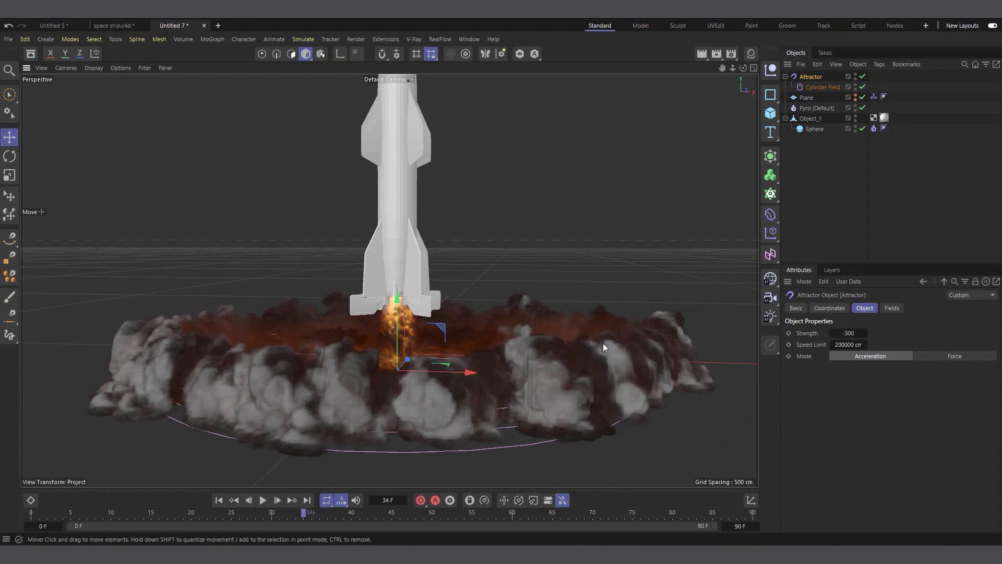
left_click_drag(743, 68, 726, 33)
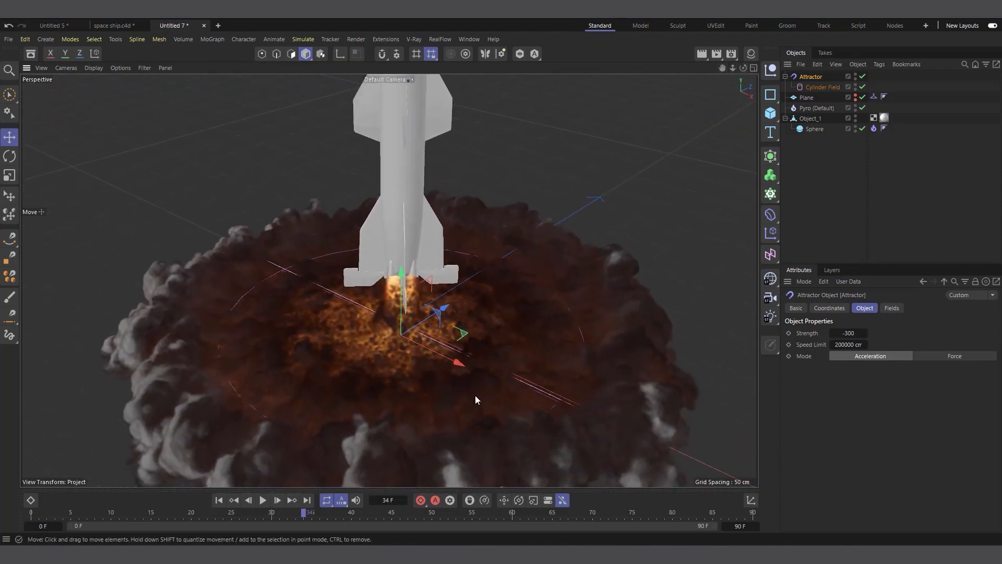
left_click_drag(722, 68, 724, 29)
scroll(506, 280, "up", 1)
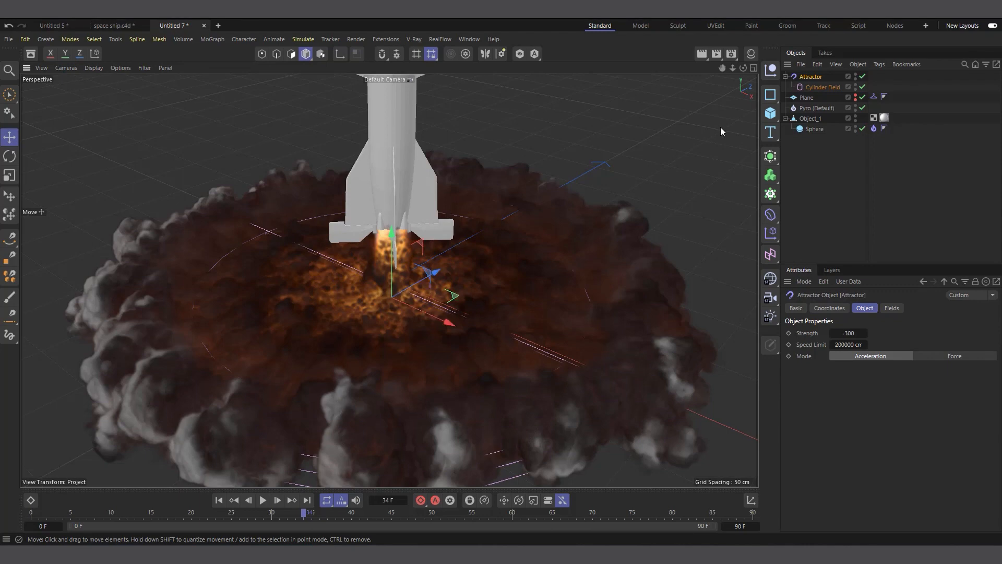
left_click_drag(722, 68, 744, 69)
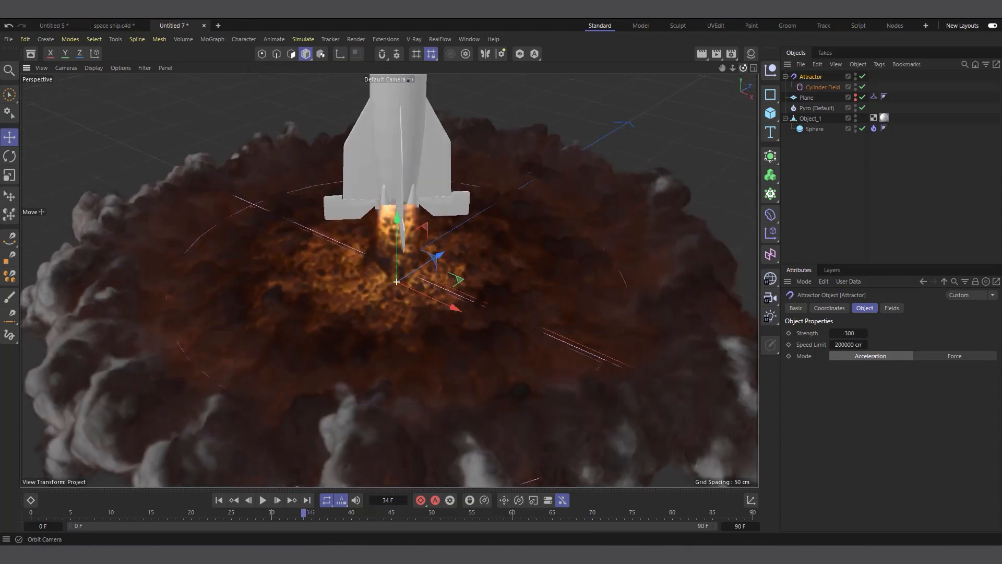
scroll(460, 280, "down", 1)
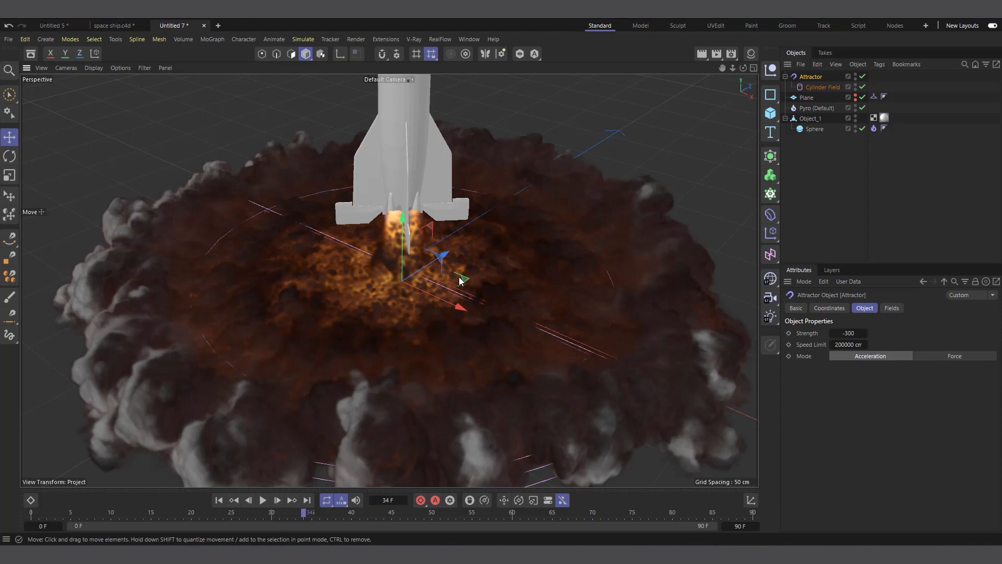
left_click(818, 110)
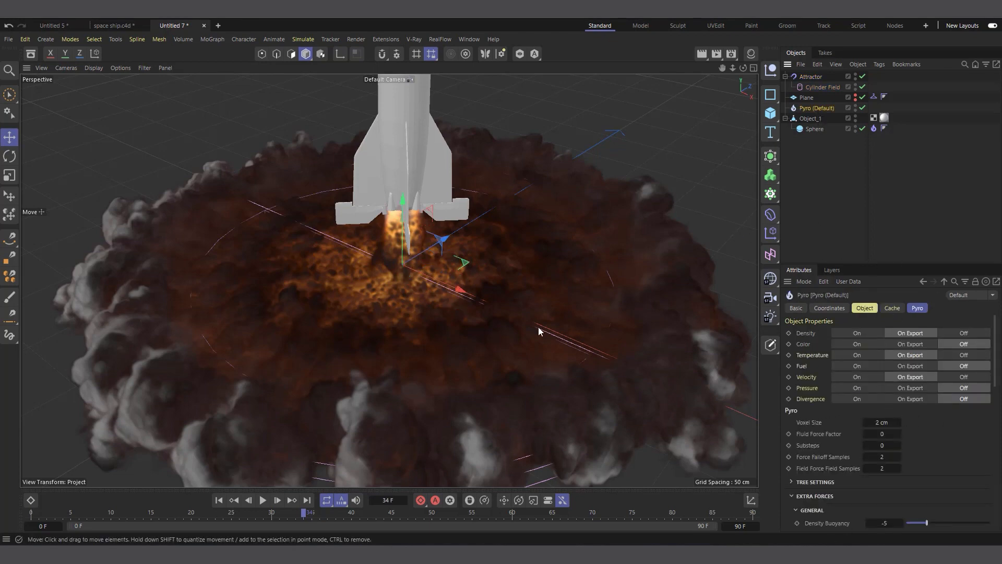
left_click(262, 500)
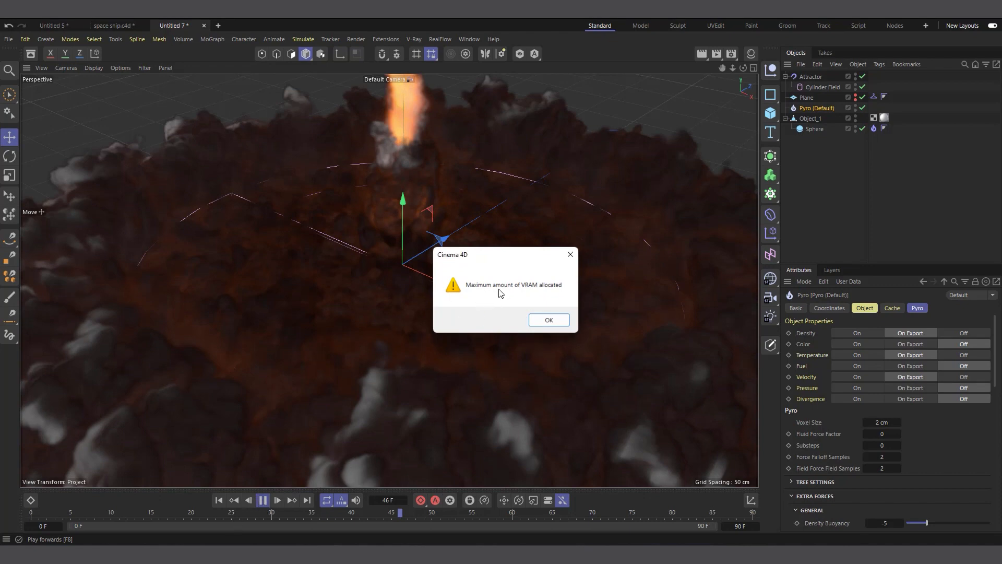
- Pause the simulation and set the Pyro object's tree Padding to 1
left_click(267, 500)
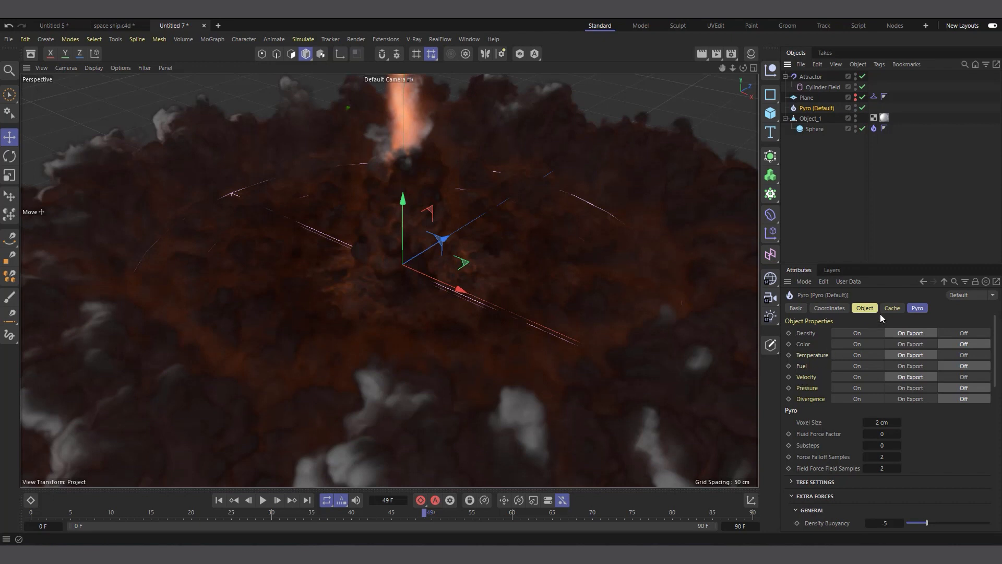
left_click(918, 308)
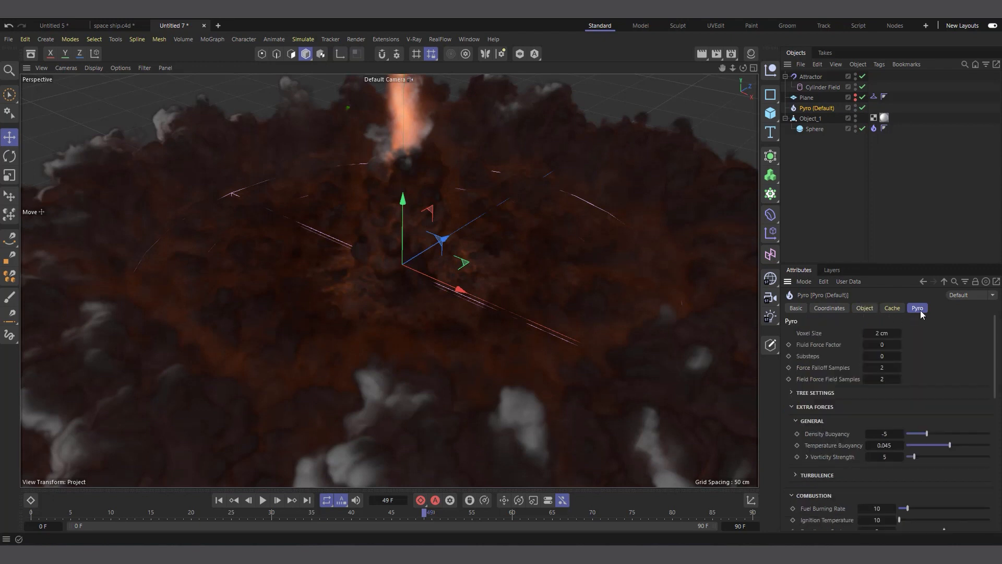
left_click(798, 392)
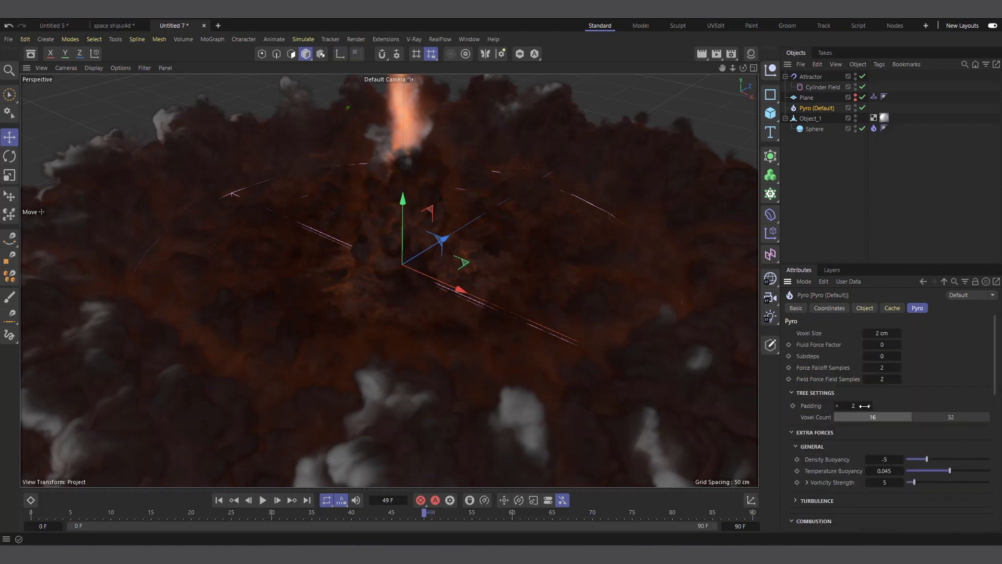
left_click(837, 406)
- Continue the simulation to frame 55 and pause it there
left_click(263, 500)
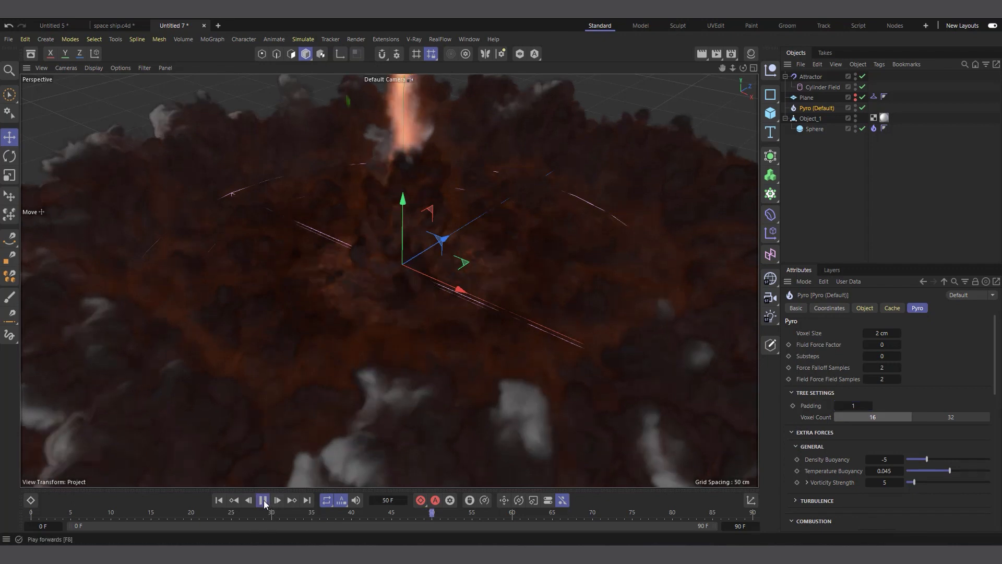
left_click(265, 500)
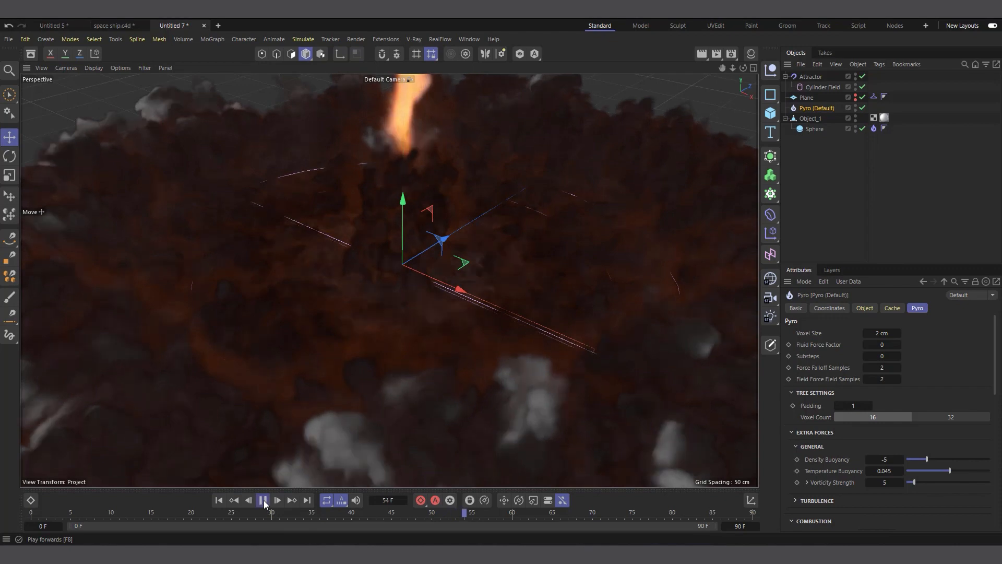
left_click(264, 500)
- Collapse the Pyro object's Forces and Draw settings, and show its Thresholds with the Density Threshold open for editing
scroll(963, 374, "down", 5)
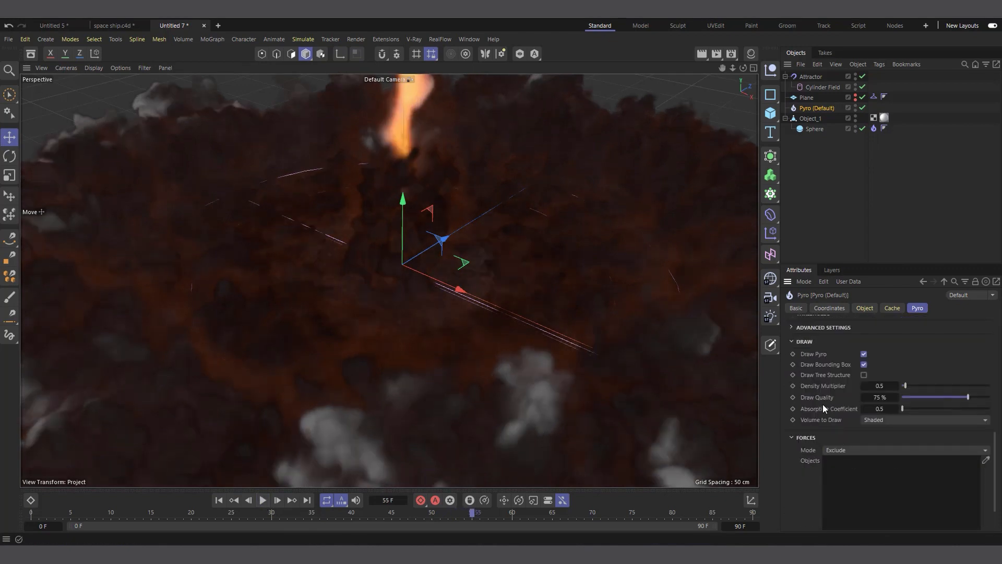
left_click(792, 440)
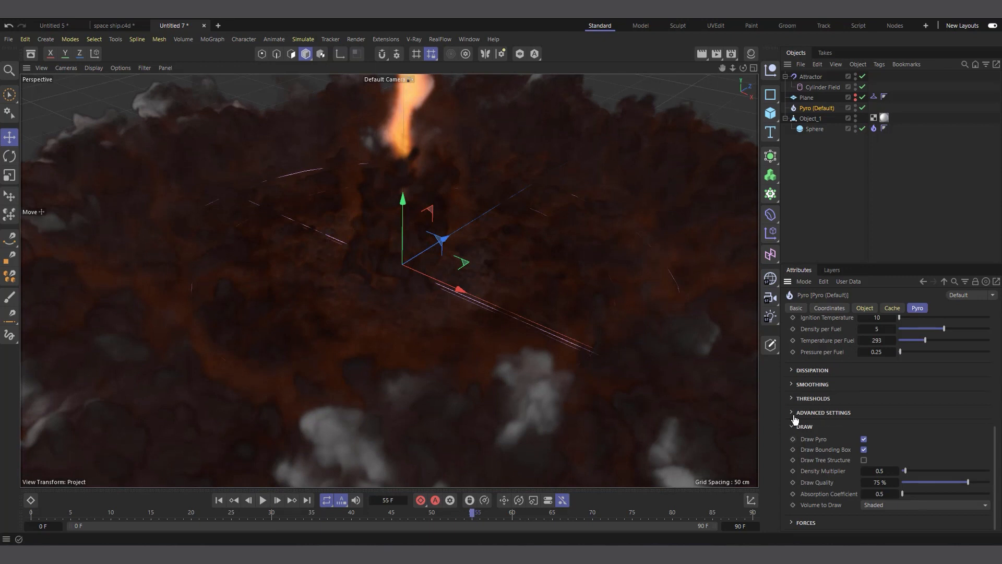
left_click(794, 427)
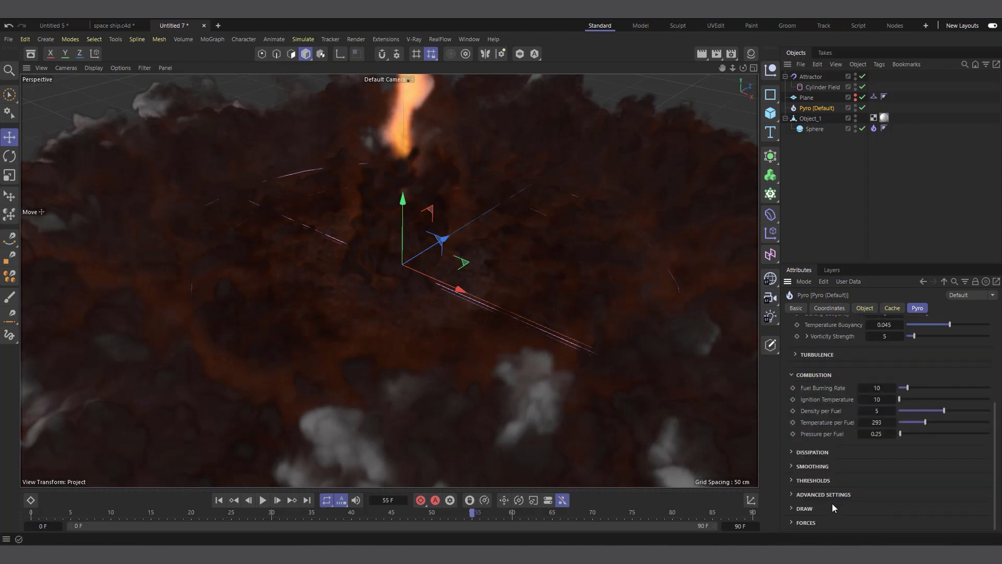
left_click(793, 480)
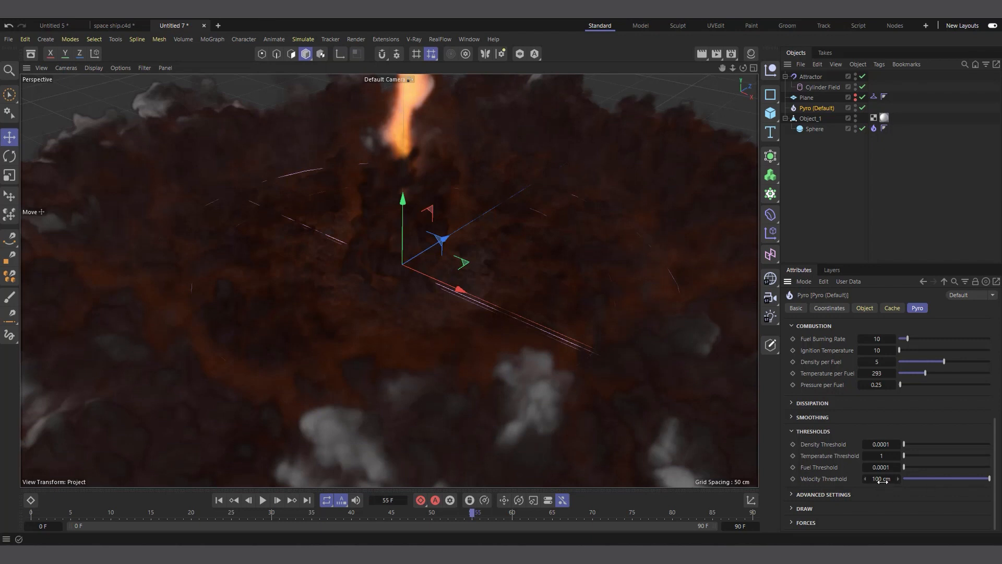
left_click(888, 444)
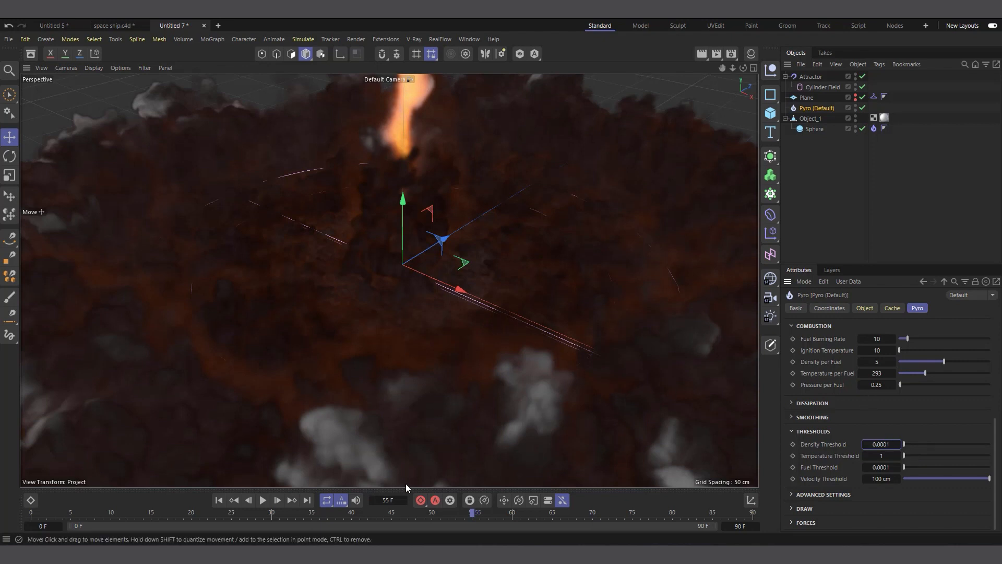
- Examine the blast ring at frame 55 from near and far and from a lower angle
scroll(421, 391, "down", 5)
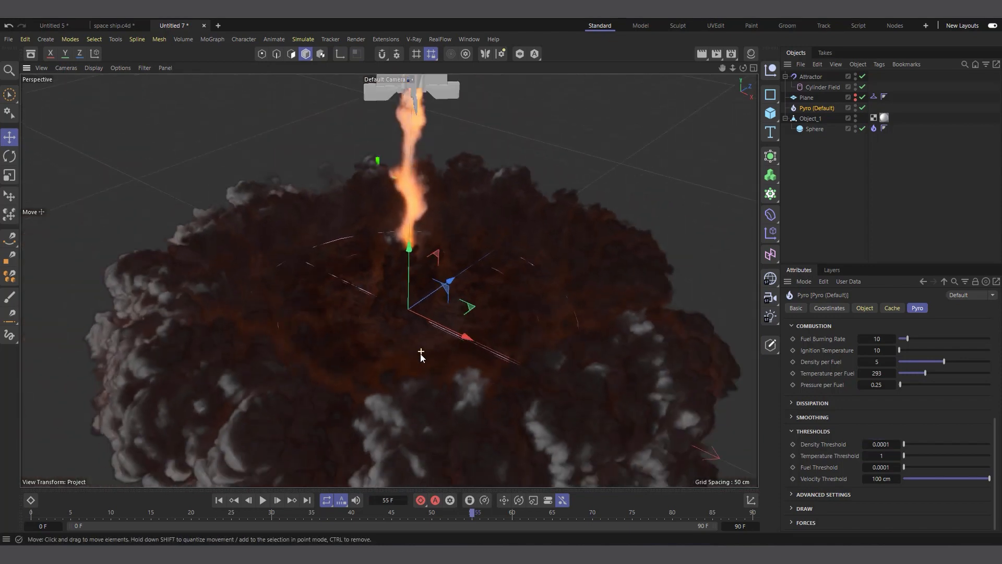
scroll(421, 328, "up", 2)
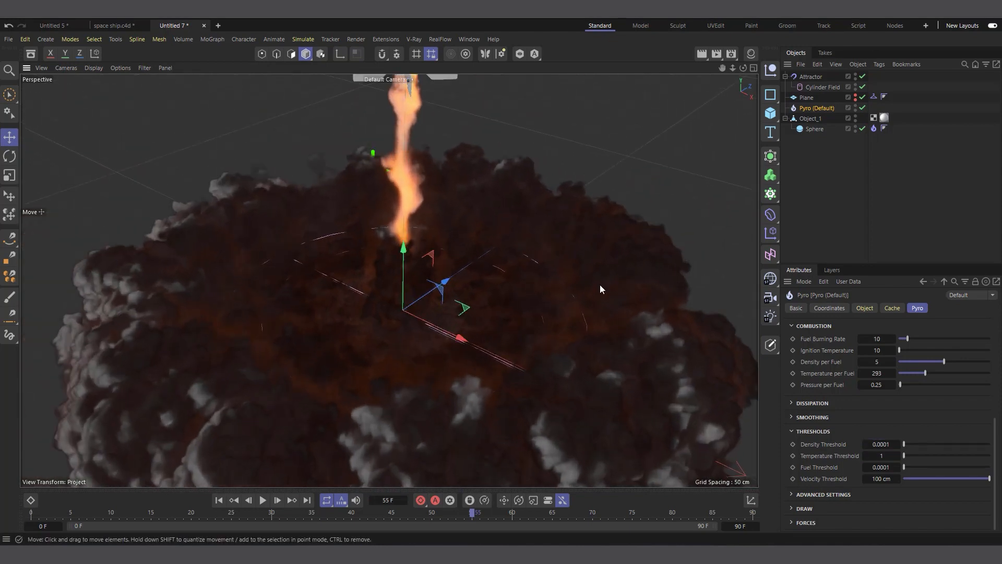
left_click_drag(738, 71, 725, 74, "alt")
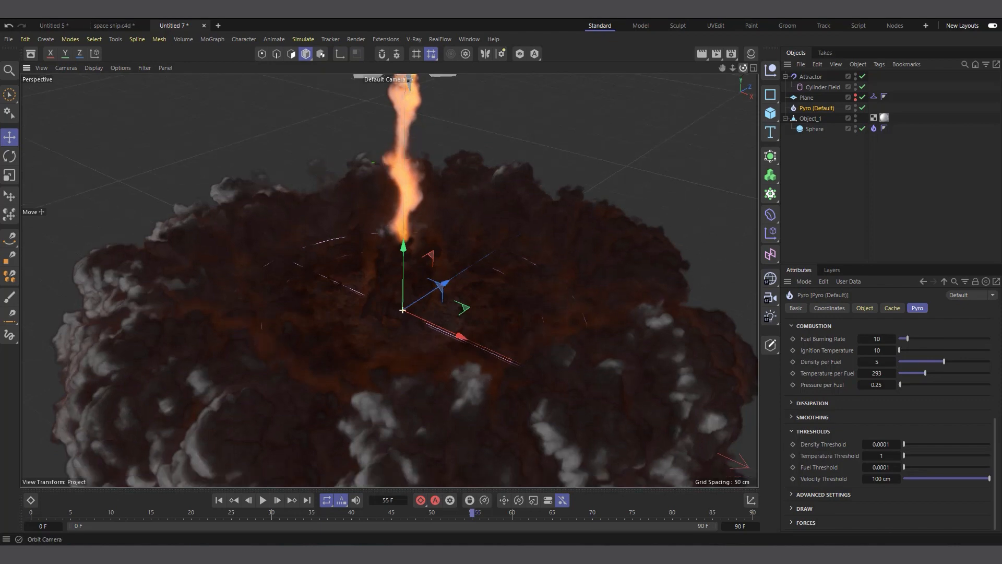
mouse_move(426, 366)
left_mouse_down("alt")
mouse_move(423, 339)
mouse_move(426, 352)
left_mouse_up("alt")
scroll(426, 364, "up", 2)
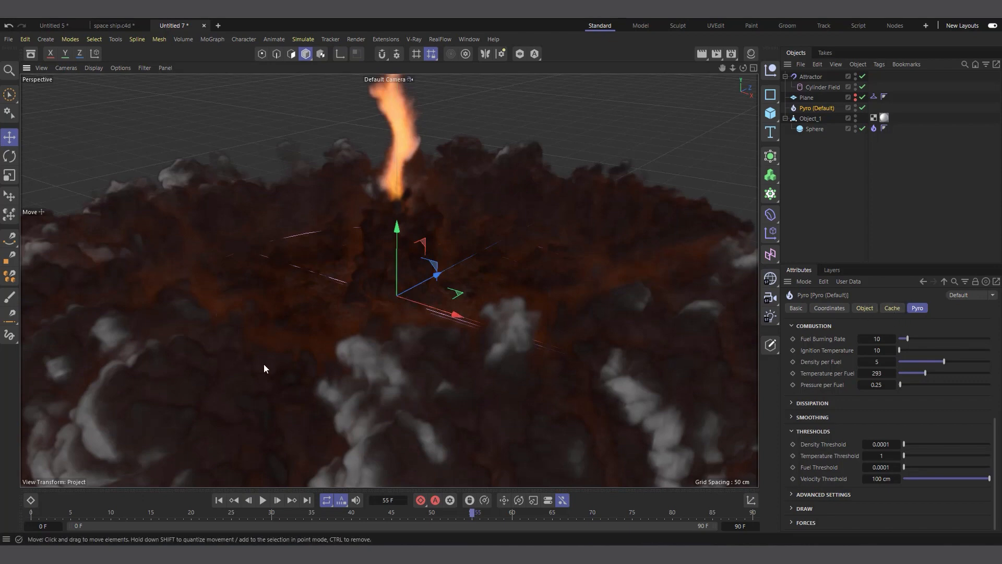
scroll(342, 353, "down", 4)
scroll(444, 337, "down", 3)
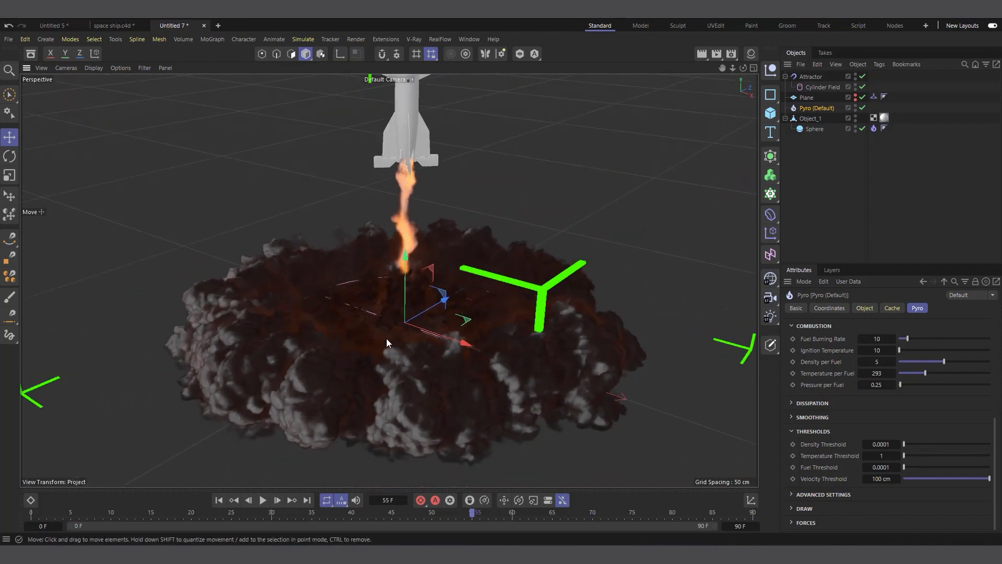
mouse_move(744, 67)
left_mouse_down()
mouse_move(744, 33)
mouse_move(741, 70)
left_mouse_up()
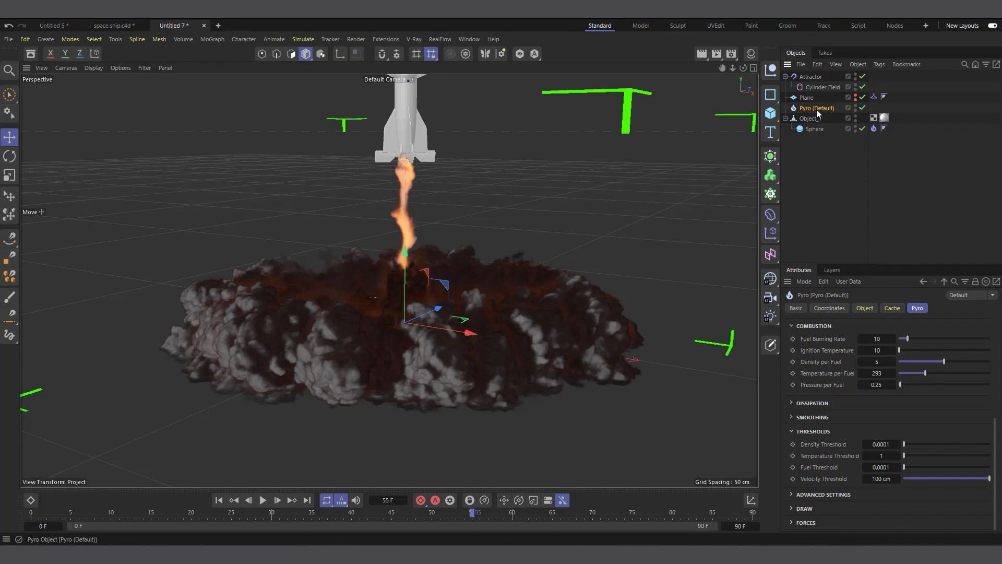
- Try the Pyro object's Density as On with its volume moved sideways, and restore the position and On Export
left_click(867, 310)
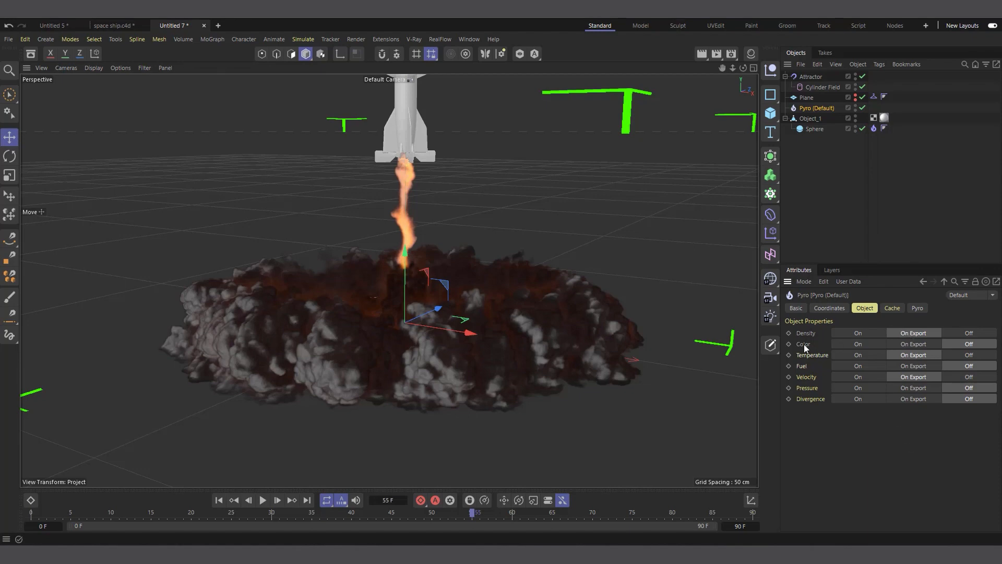
left_click(861, 334)
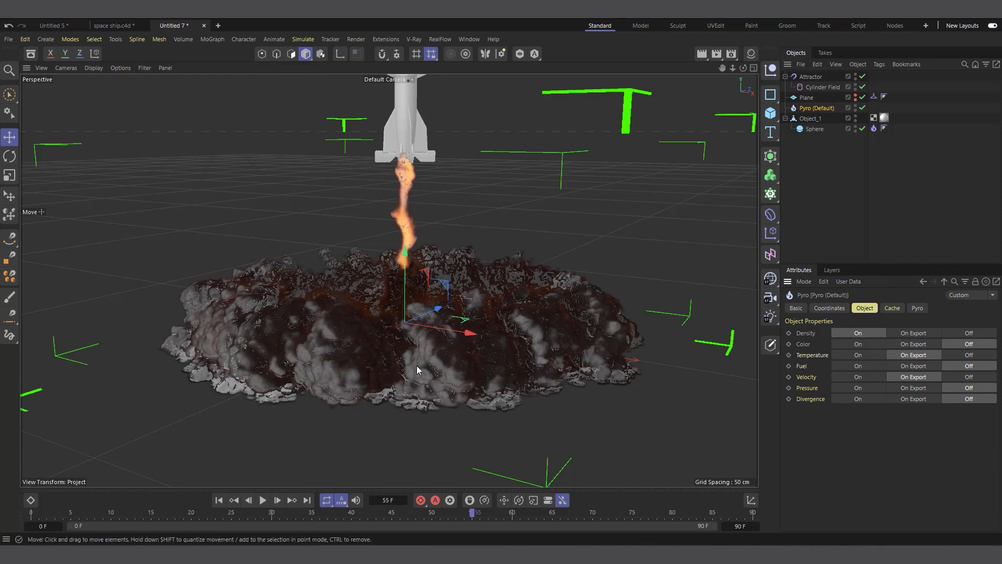
left_click_drag(469, 332, 340, 318)
key("ctrl+z")
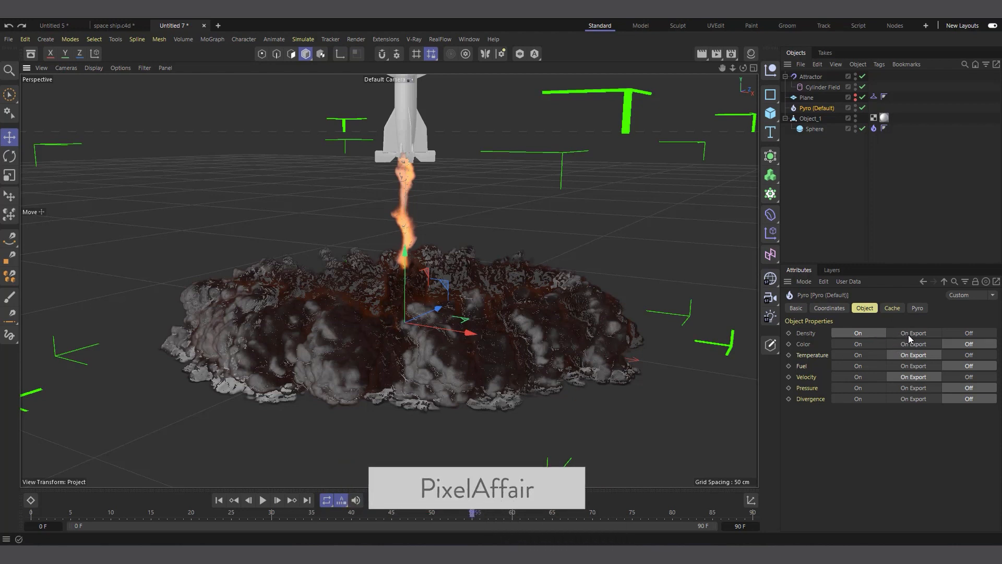
left_click(909, 335)
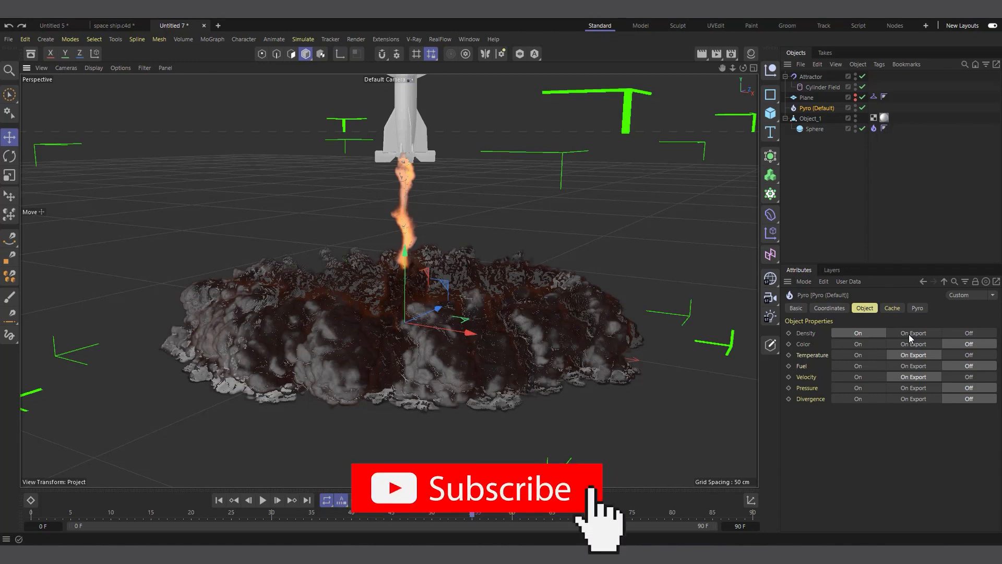
- Try the Pyro object's Temperature as On with its volume moved sideways, and restore the position and On Export
left_click(859, 355)
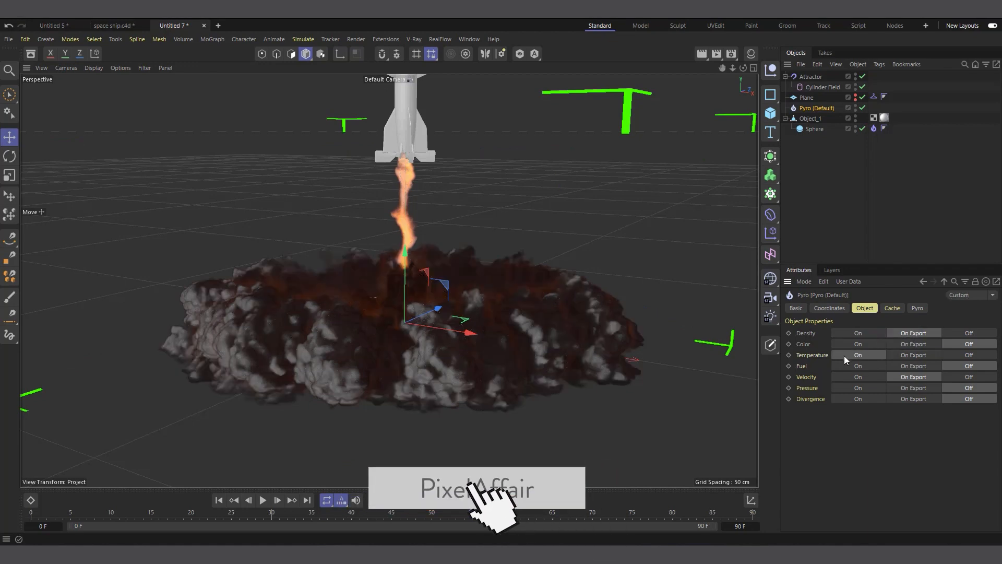
left_click_drag(480, 332, 323, 320)
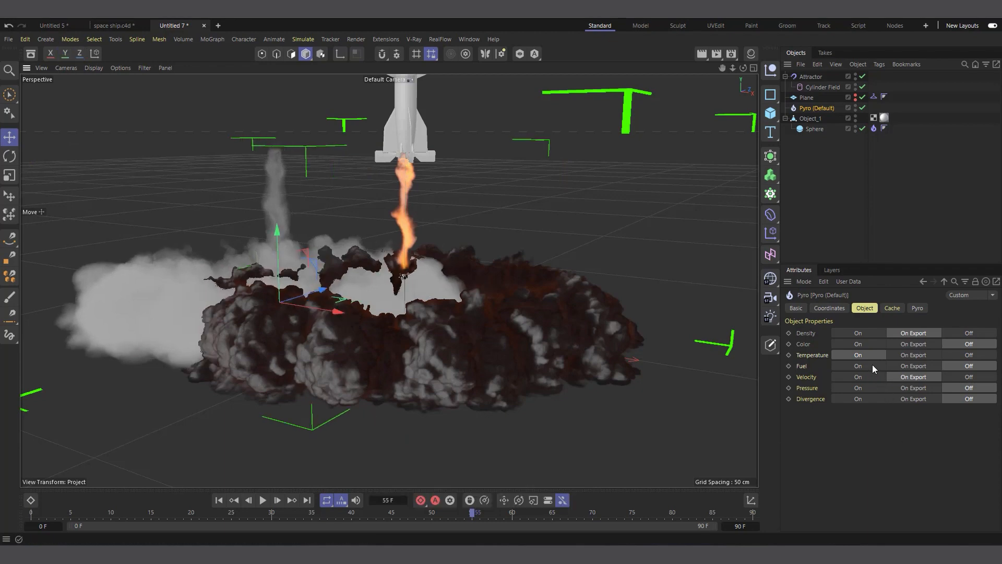
key("ctrl+z")
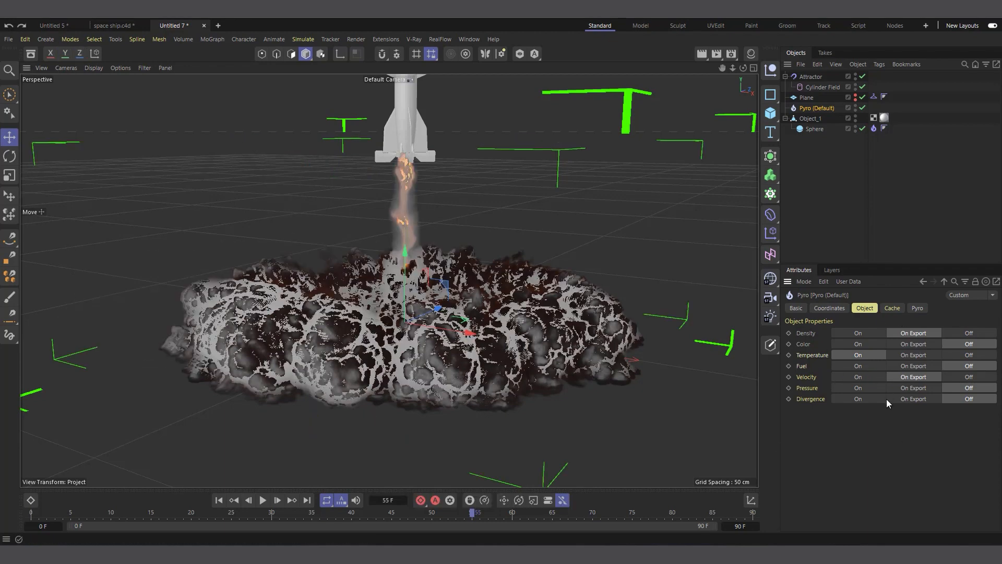
left_click(913, 356)
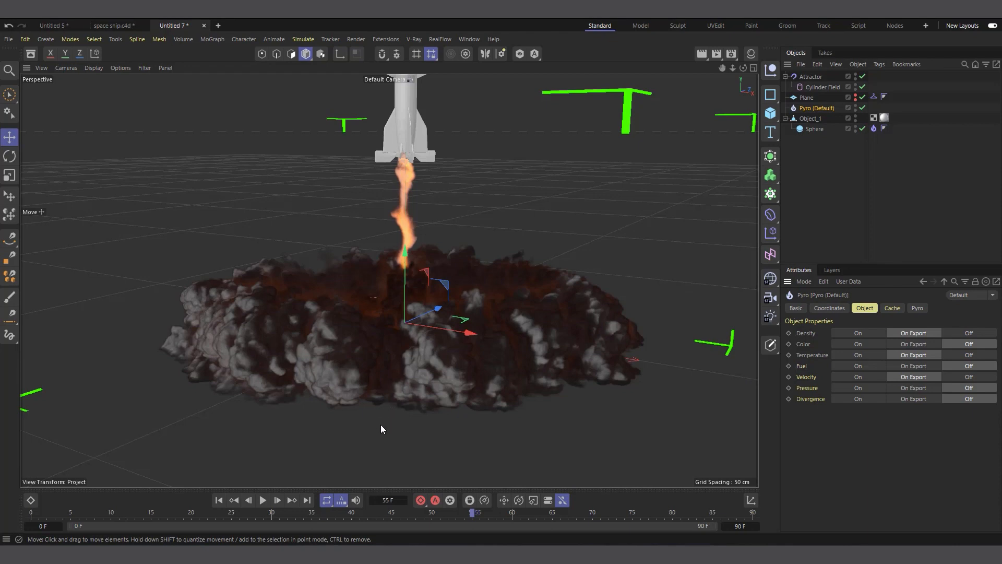
- View the whole rocket and blast ring, and restart the launch playback from the first frame
scroll(381, 428, "down", 2)
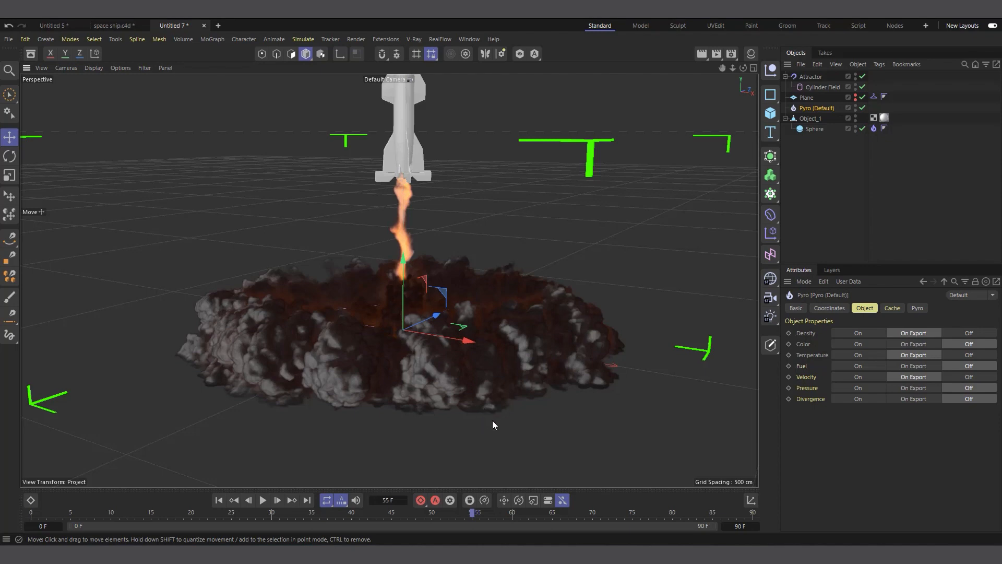
scroll(334, 392, "down", 2)
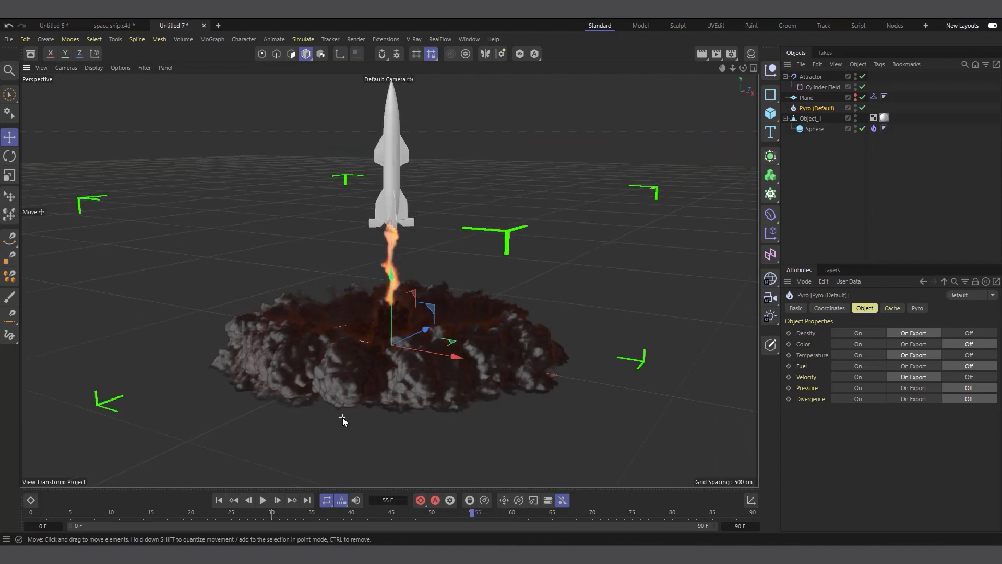
left_click(219, 501)
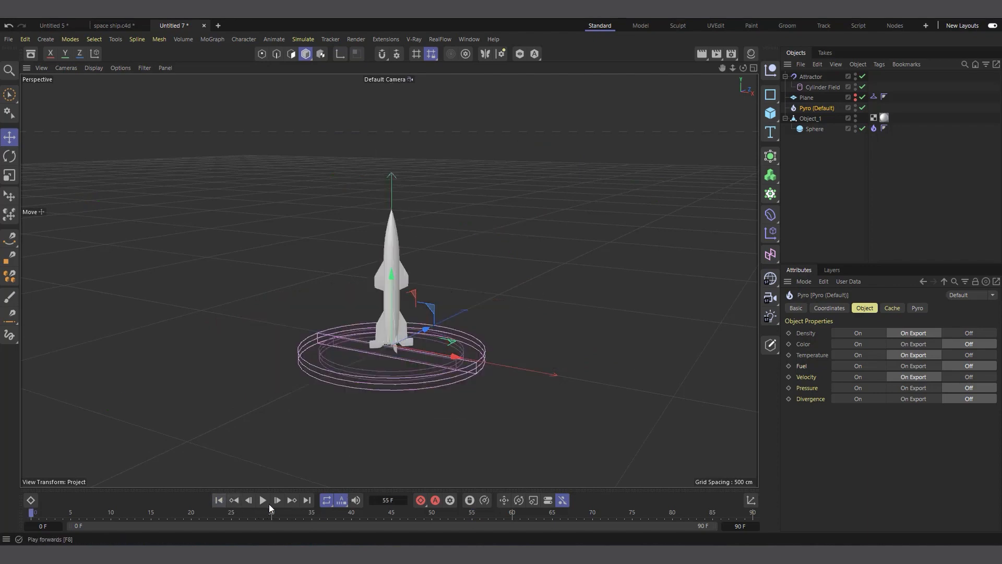
scroll(380, 359, "up", 5)
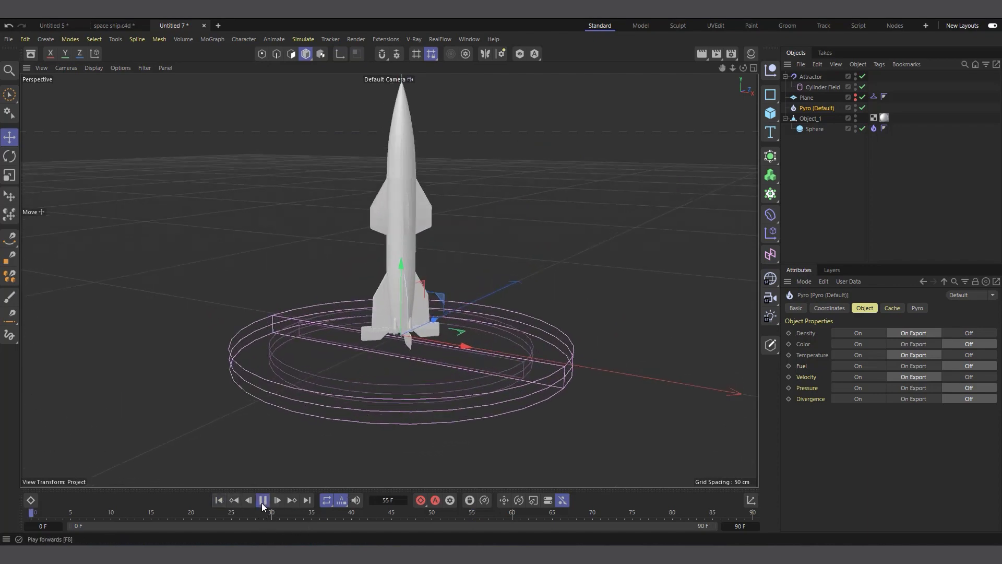